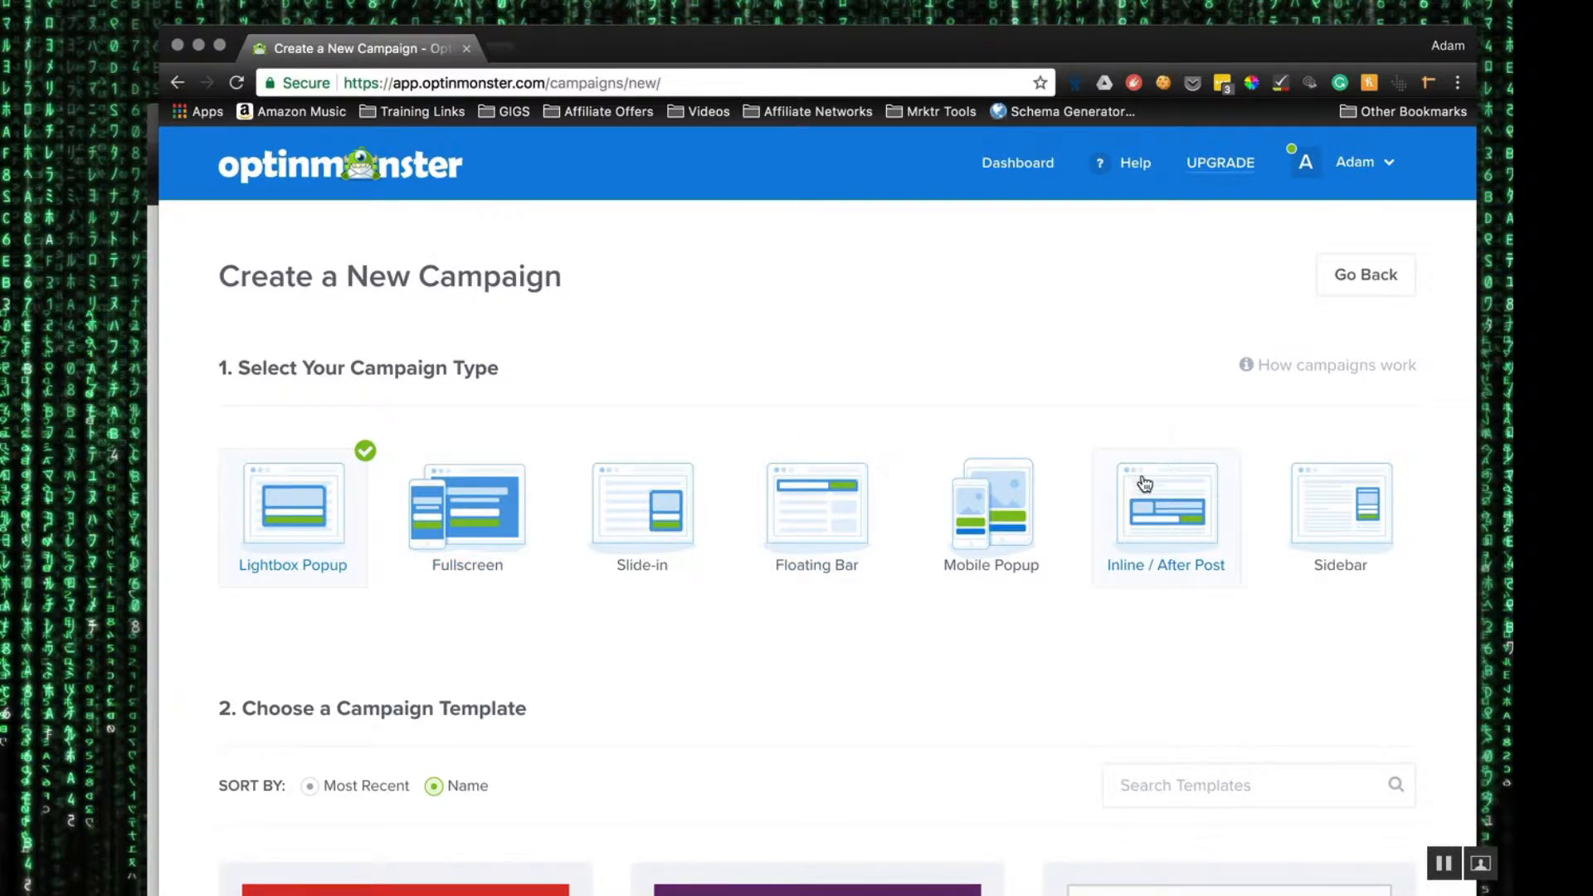
# Step: Choose the Fullscreen campaign type and use the Entrance template for the new campaign
pyautogui.click(472, 521)
pyautogui.scroll(-5, 548, 602)
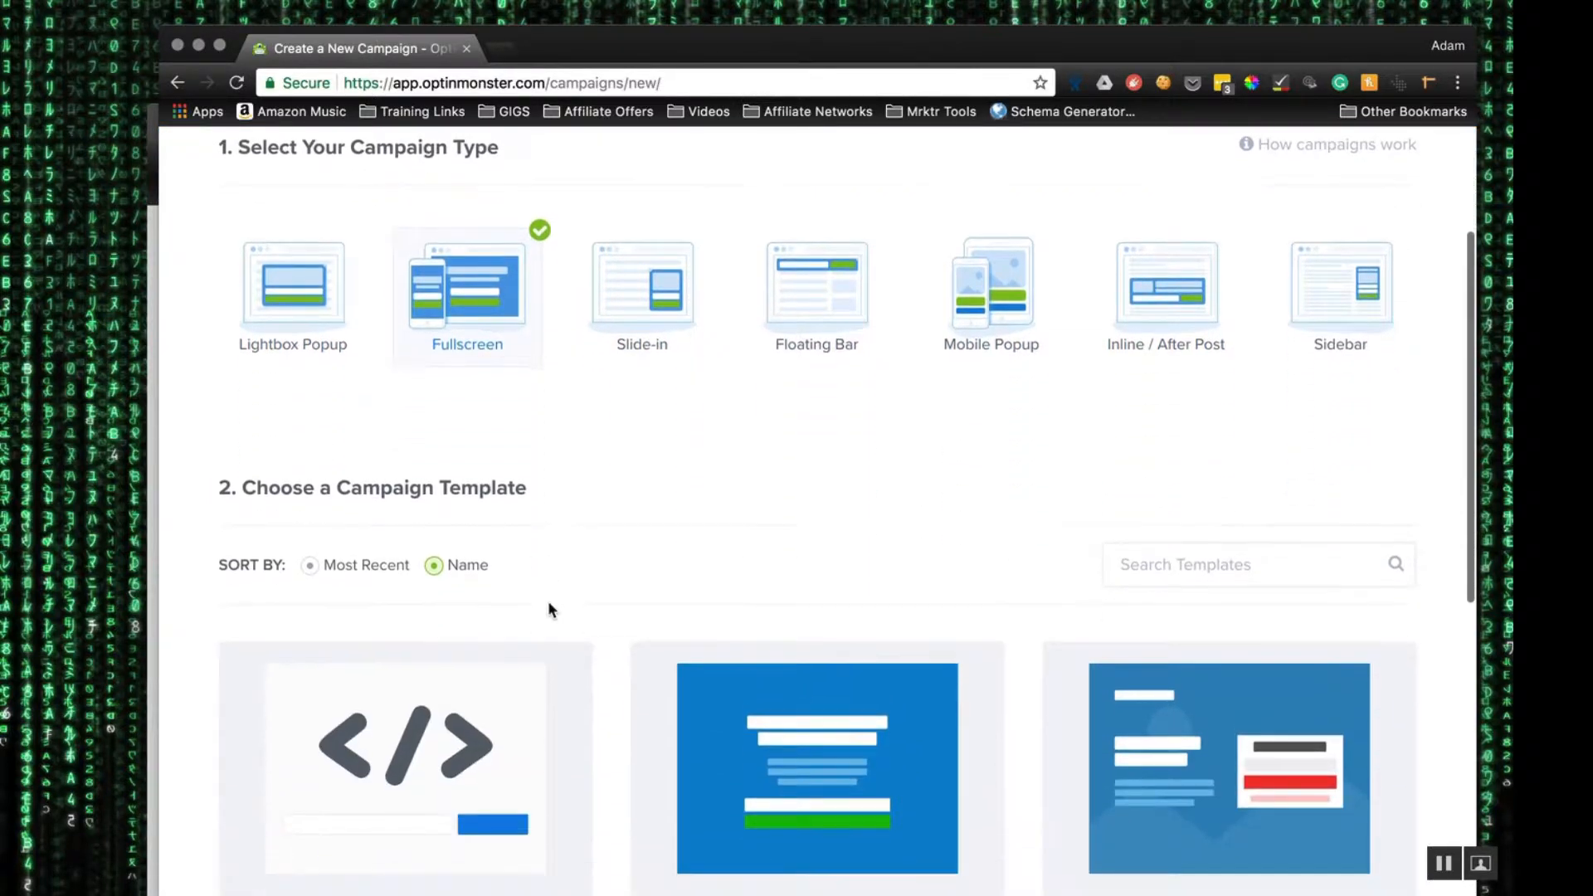
pyautogui.scroll(-2, 548, 602)
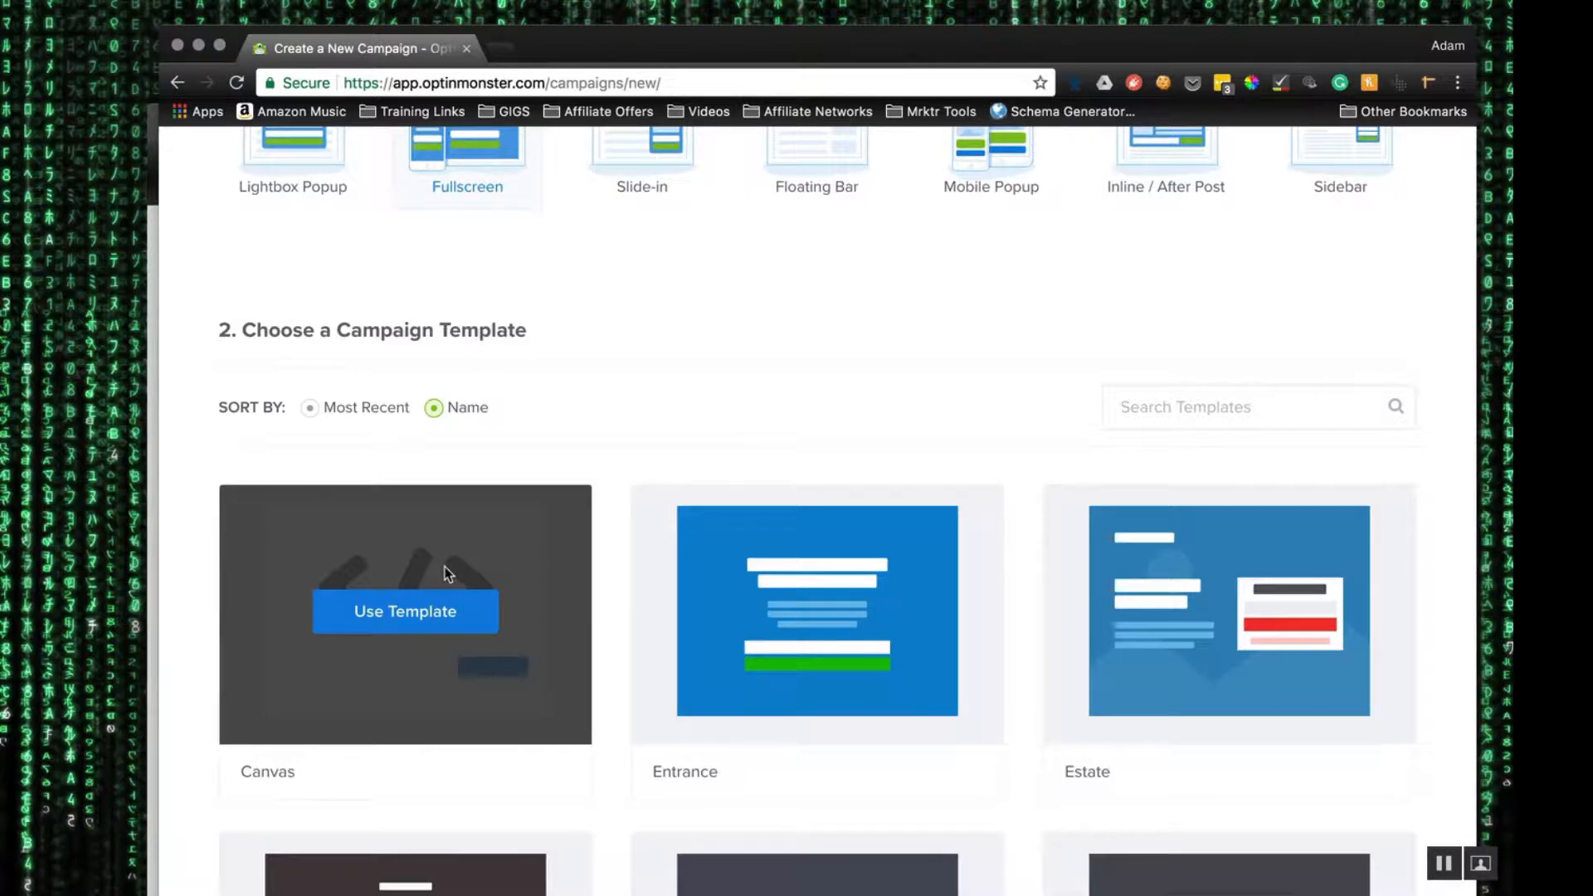
pyautogui.scroll(-3, 426, 557)
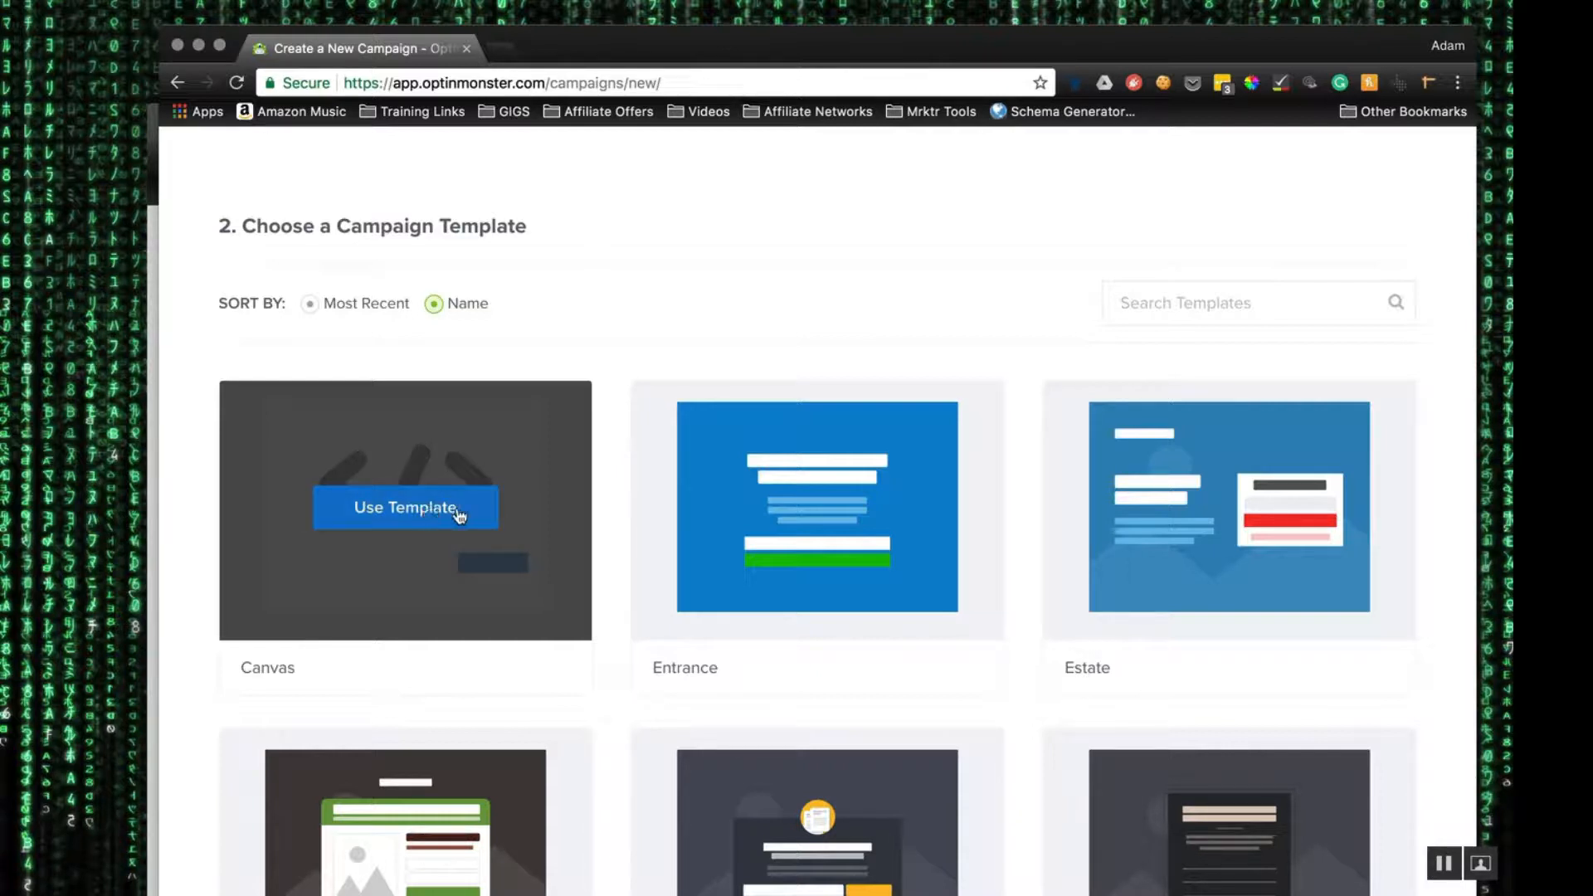
pyautogui.scroll(-5, 808, 581)
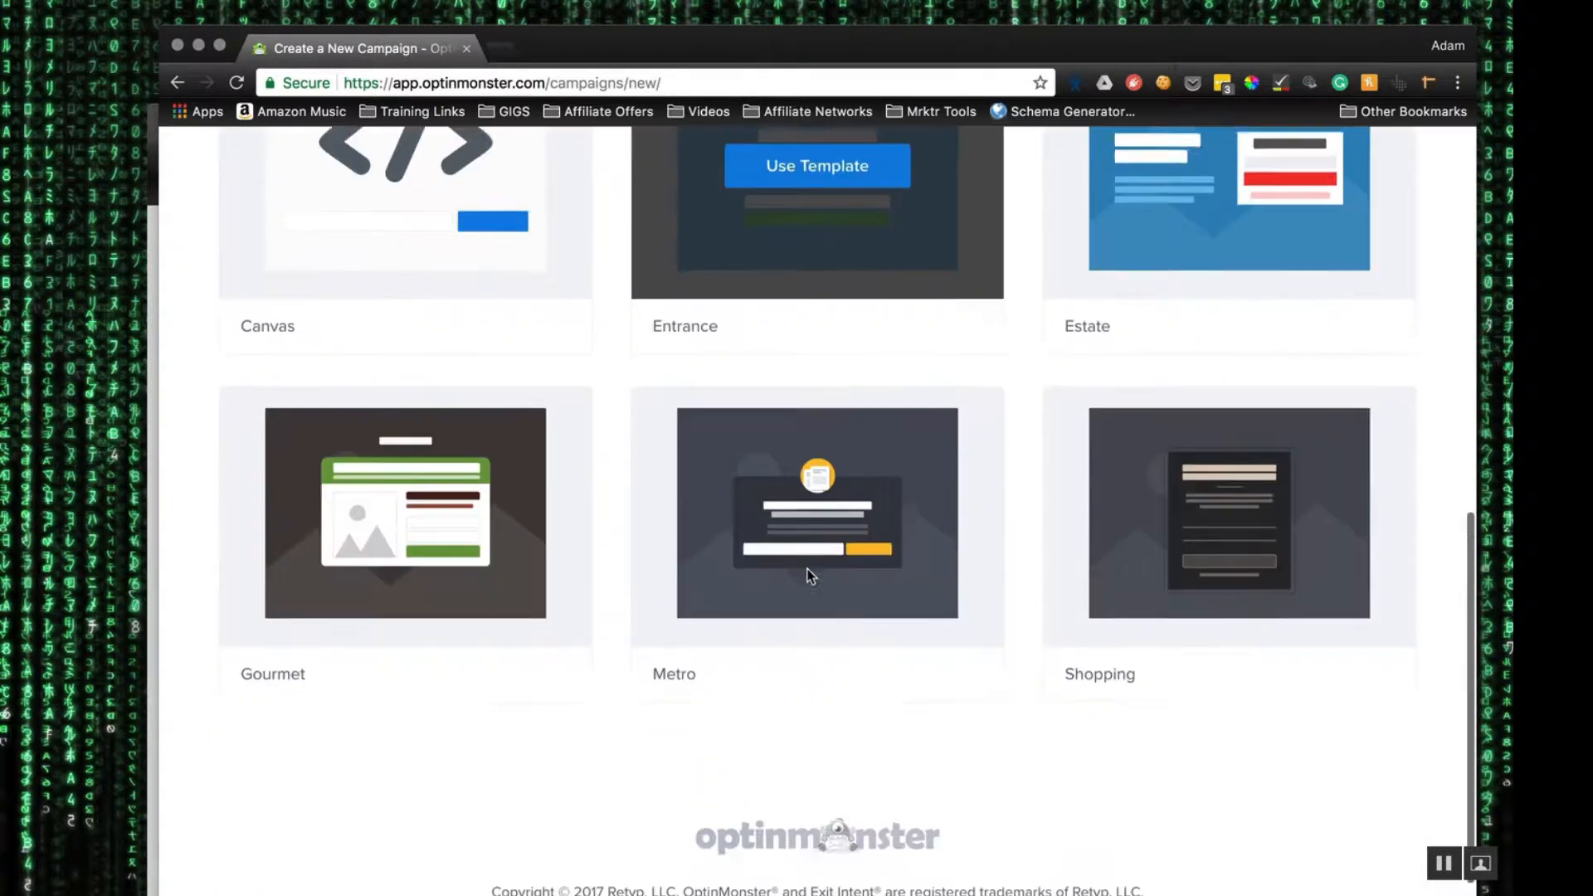
pyautogui.scroll(3, 808, 573)
pyautogui.click(811, 369)
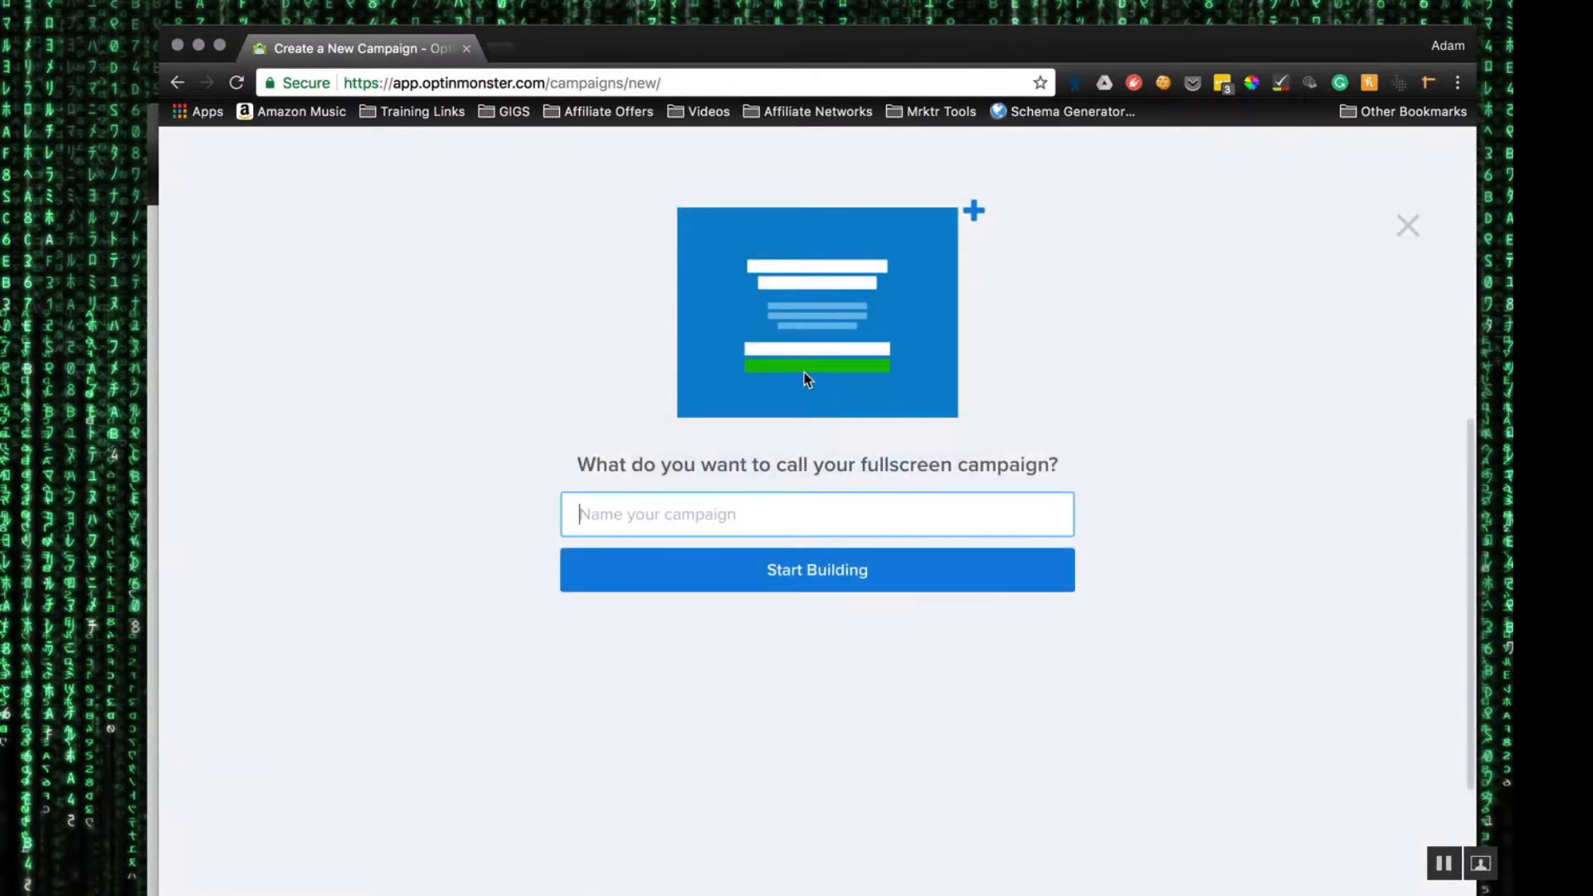
# Step: Name the campaign "Mrktr Test" and start building it
pyautogui.write('Mrktr')
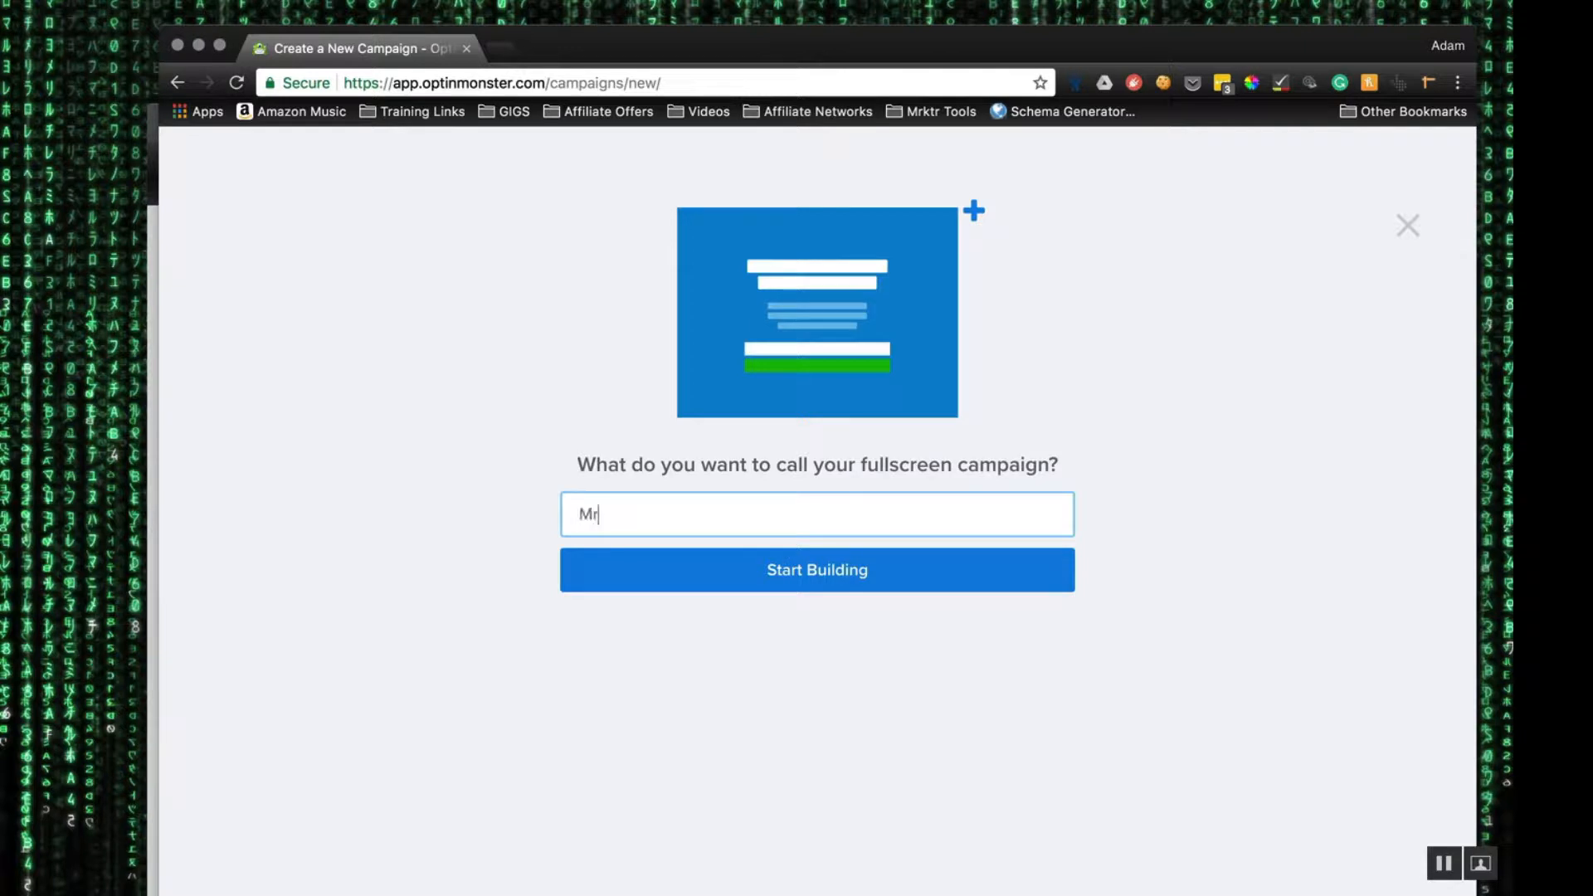
pyautogui.write(' Test')
pyautogui.click(783, 555)
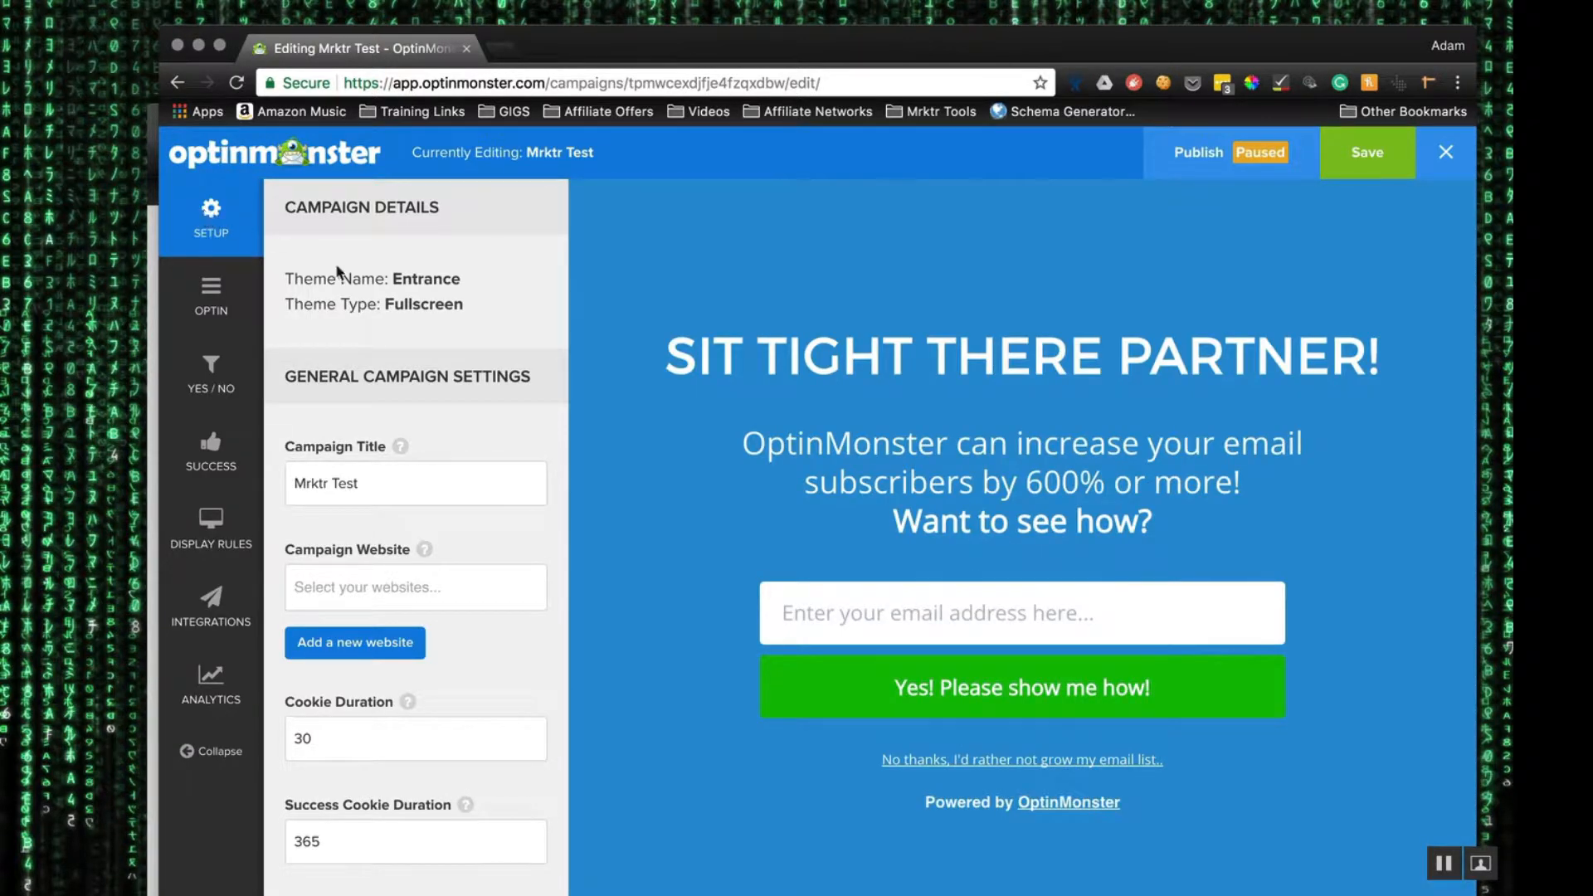
# Step: Replace the popup's headline with "Join The Club Today!"
pyautogui.doubleClick(880, 352)
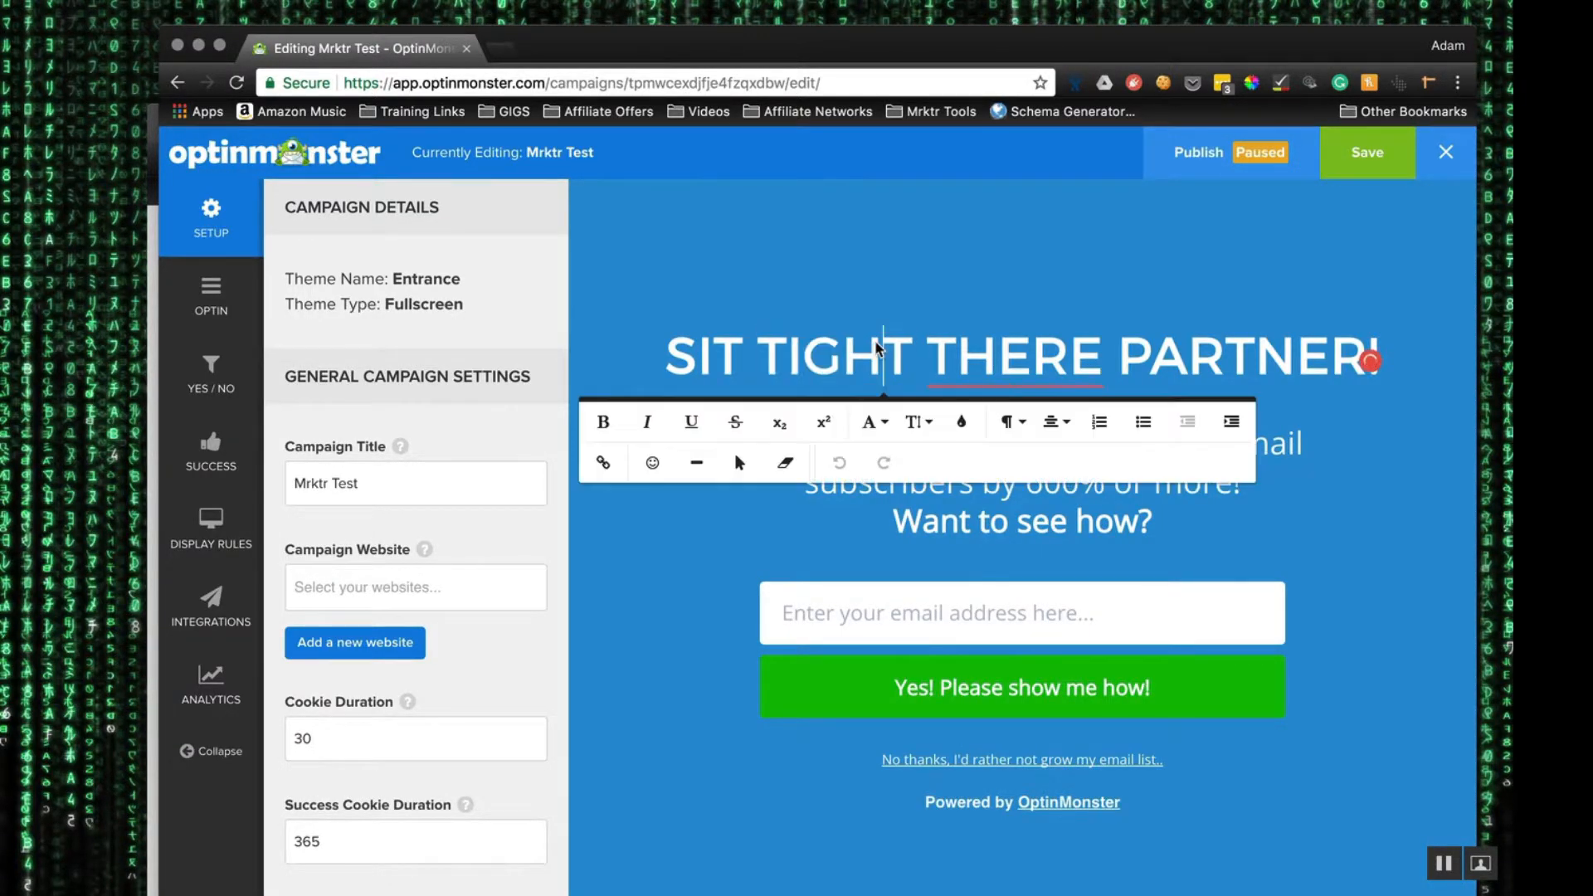
pyautogui.tripleClick(878, 348)
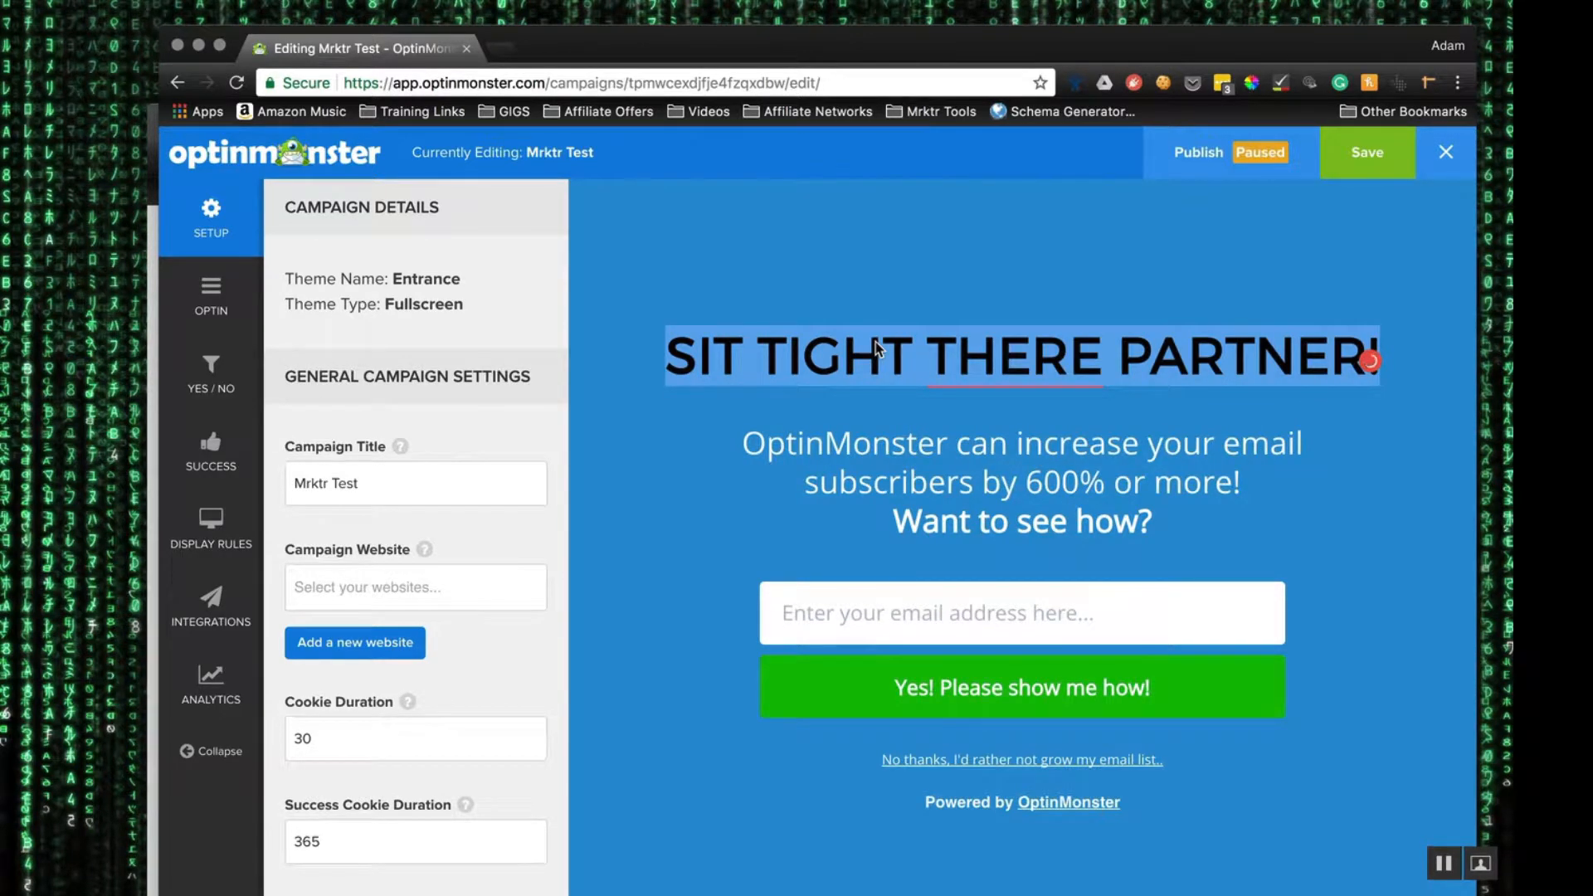
pyautogui.write('Get')
pyautogui.press('BackSpace')
pyautogui.press('BackSpace')
pyautogui.press('BackSpace')
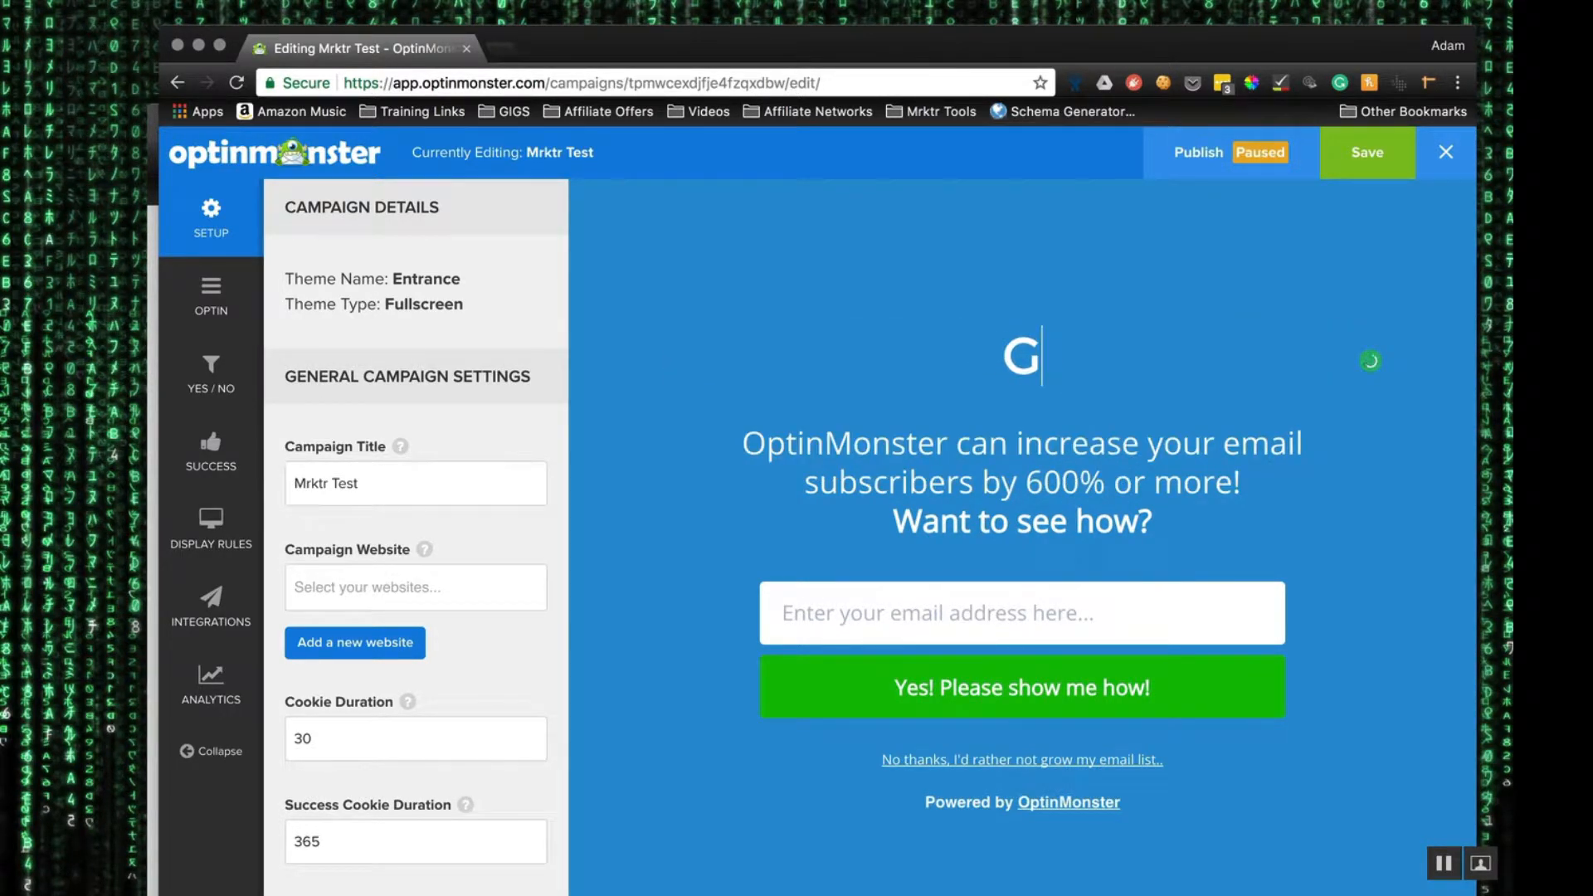
pyautogui.write('Join The C')
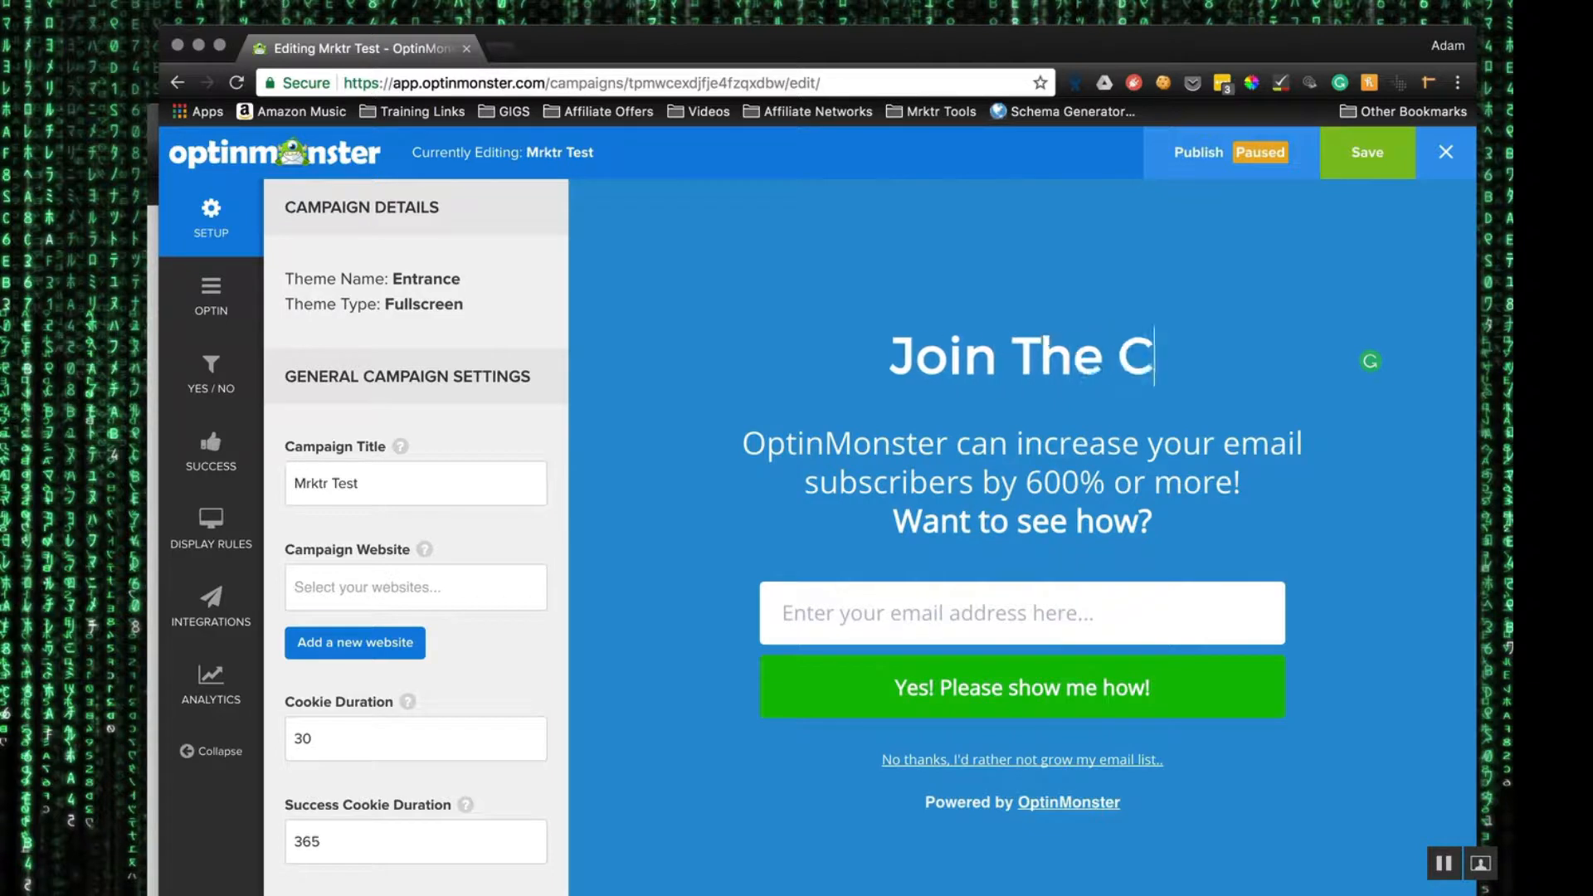
pyautogui.write('lub Today!')
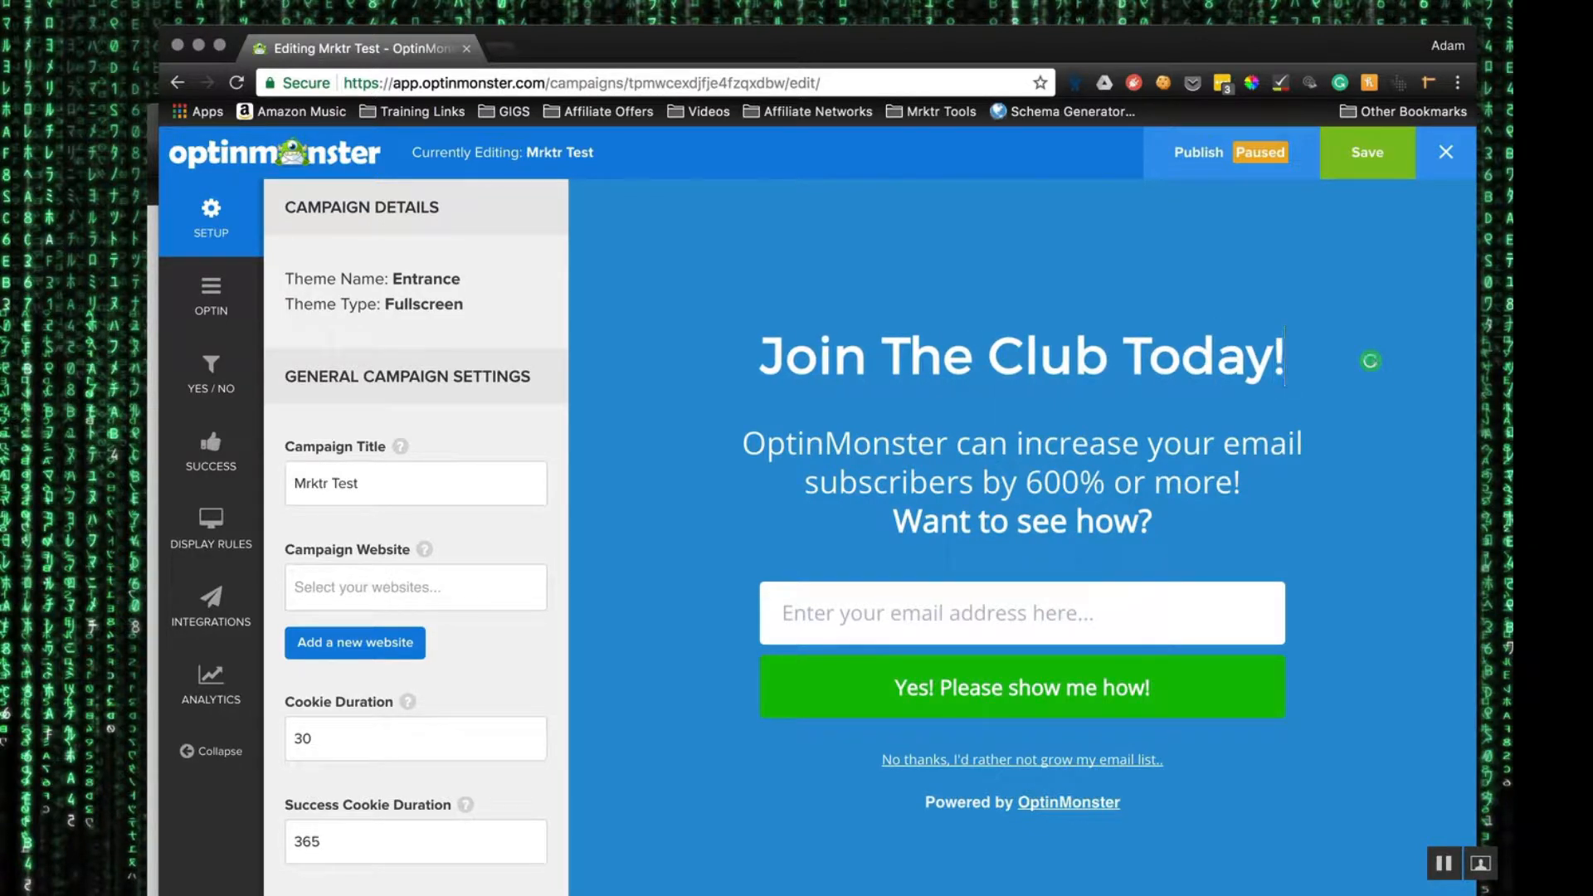
pyautogui.click(962, 503)
pyautogui.doubleClick(965, 496)
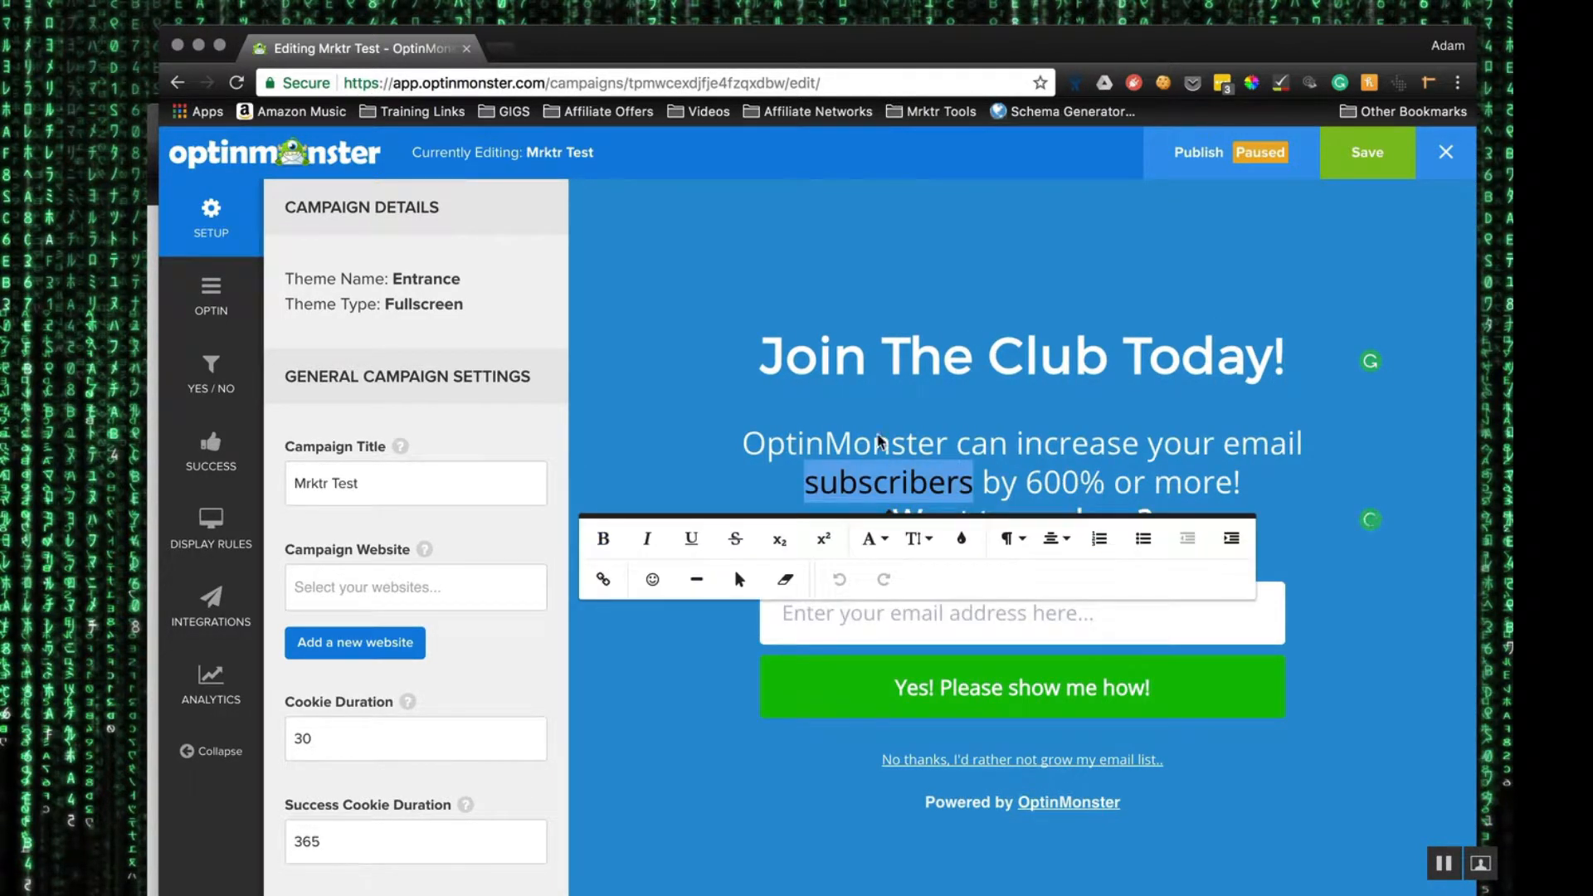
pyautogui.click(972, 454)
pyautogui.doubleClick(973, 456)
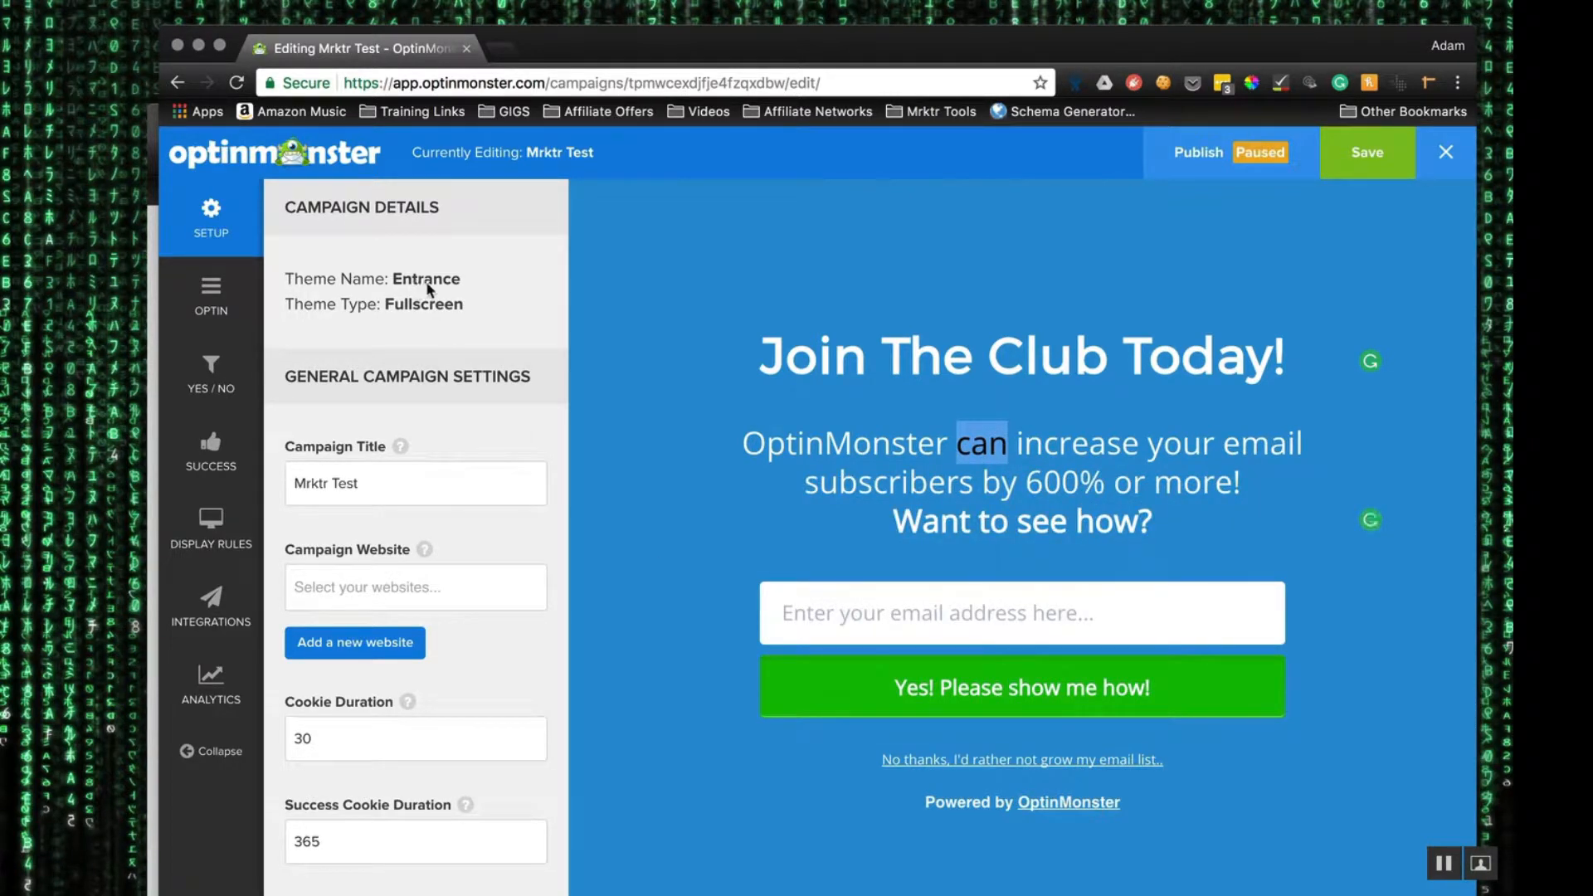
# Step: Assign the website Mrktr.io (mrktr.io) to the campaign
pyautogui.click(388, 491)
pyautogui.click(406, 594)
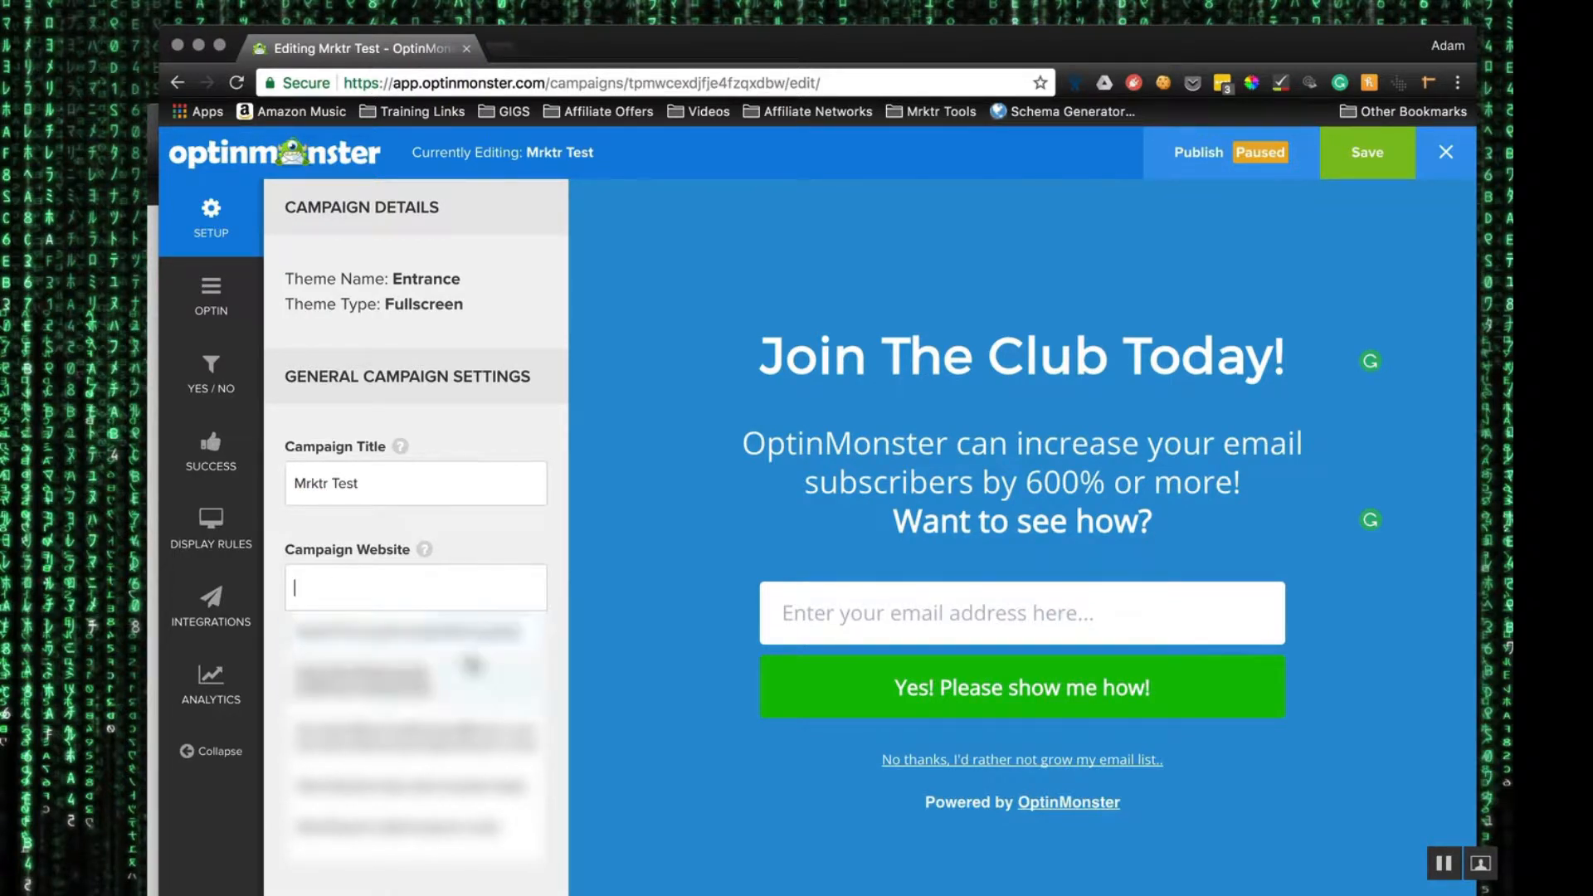
pyautogui.write('mrkt')
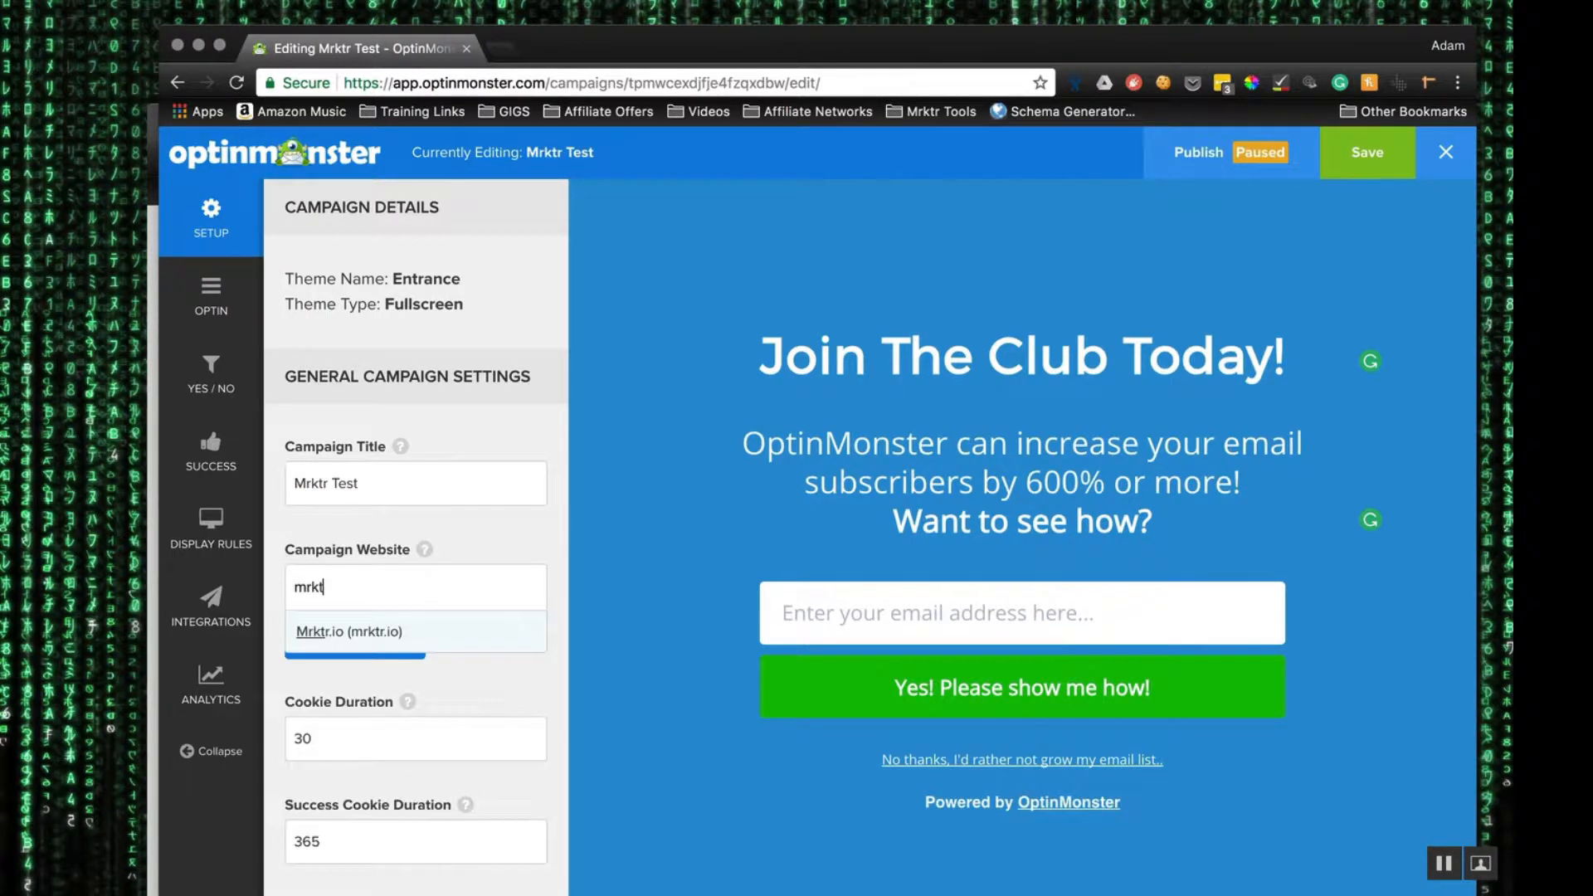
pyautogui.press('Return')
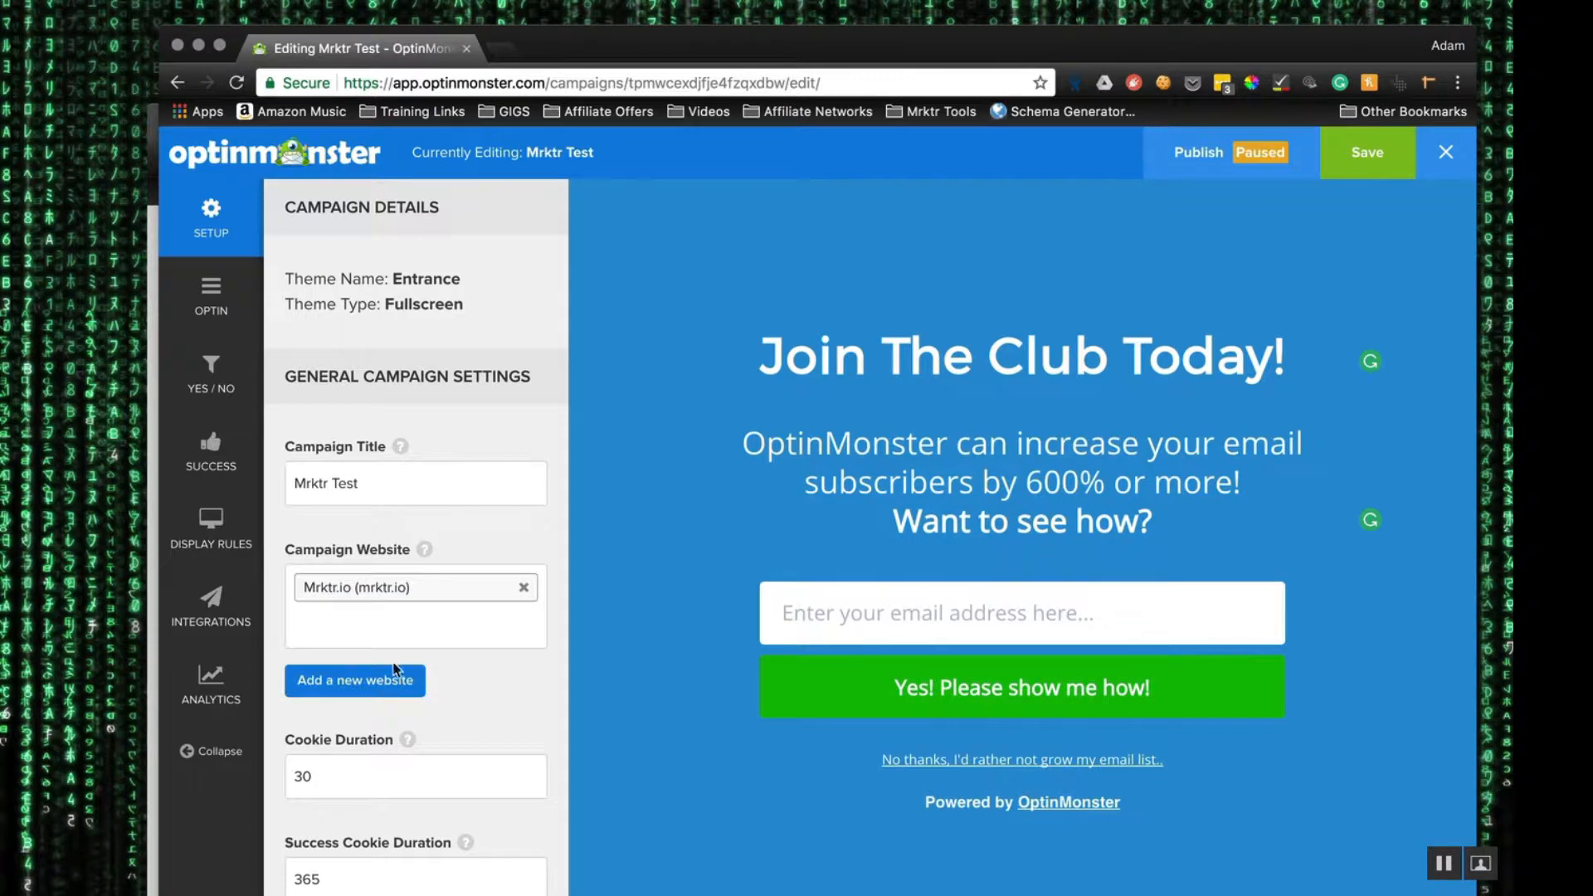
# Step: Set the campaign's cookie duration to 7
pyautogui.scroll(-3, 430, 696)
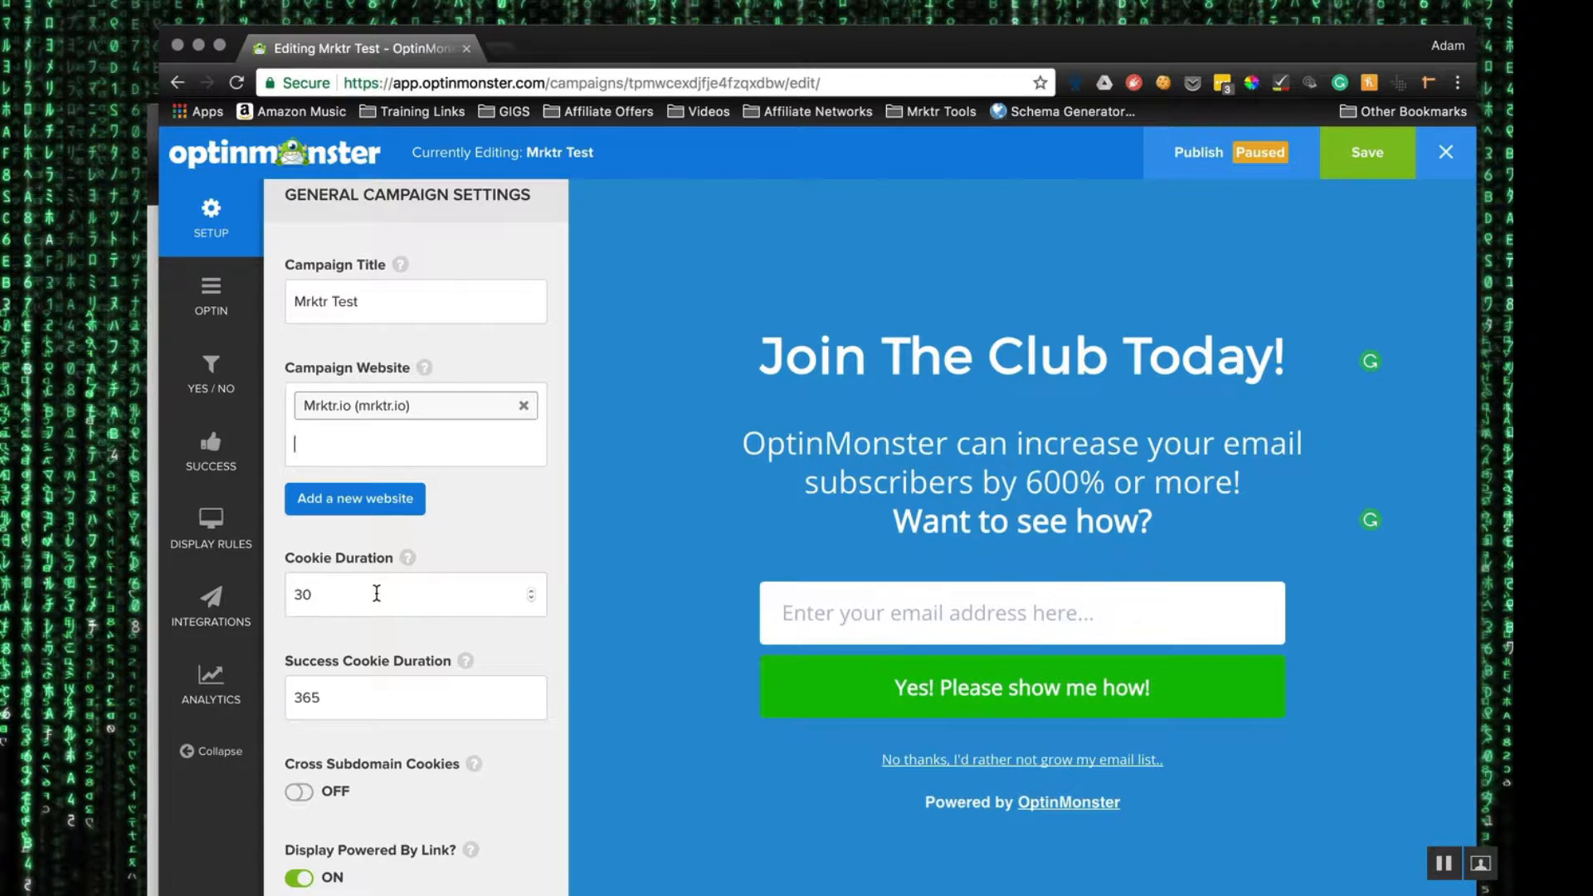
pyautogui.doubleClick(305, 584)
pyautogui.write('7')
pyautogui.click(365, 699)
# Step: Turn off the display of the "Powered by OptinMonster" link in the general campaign settings
pyautogui.scroll(-3, 370, 719)
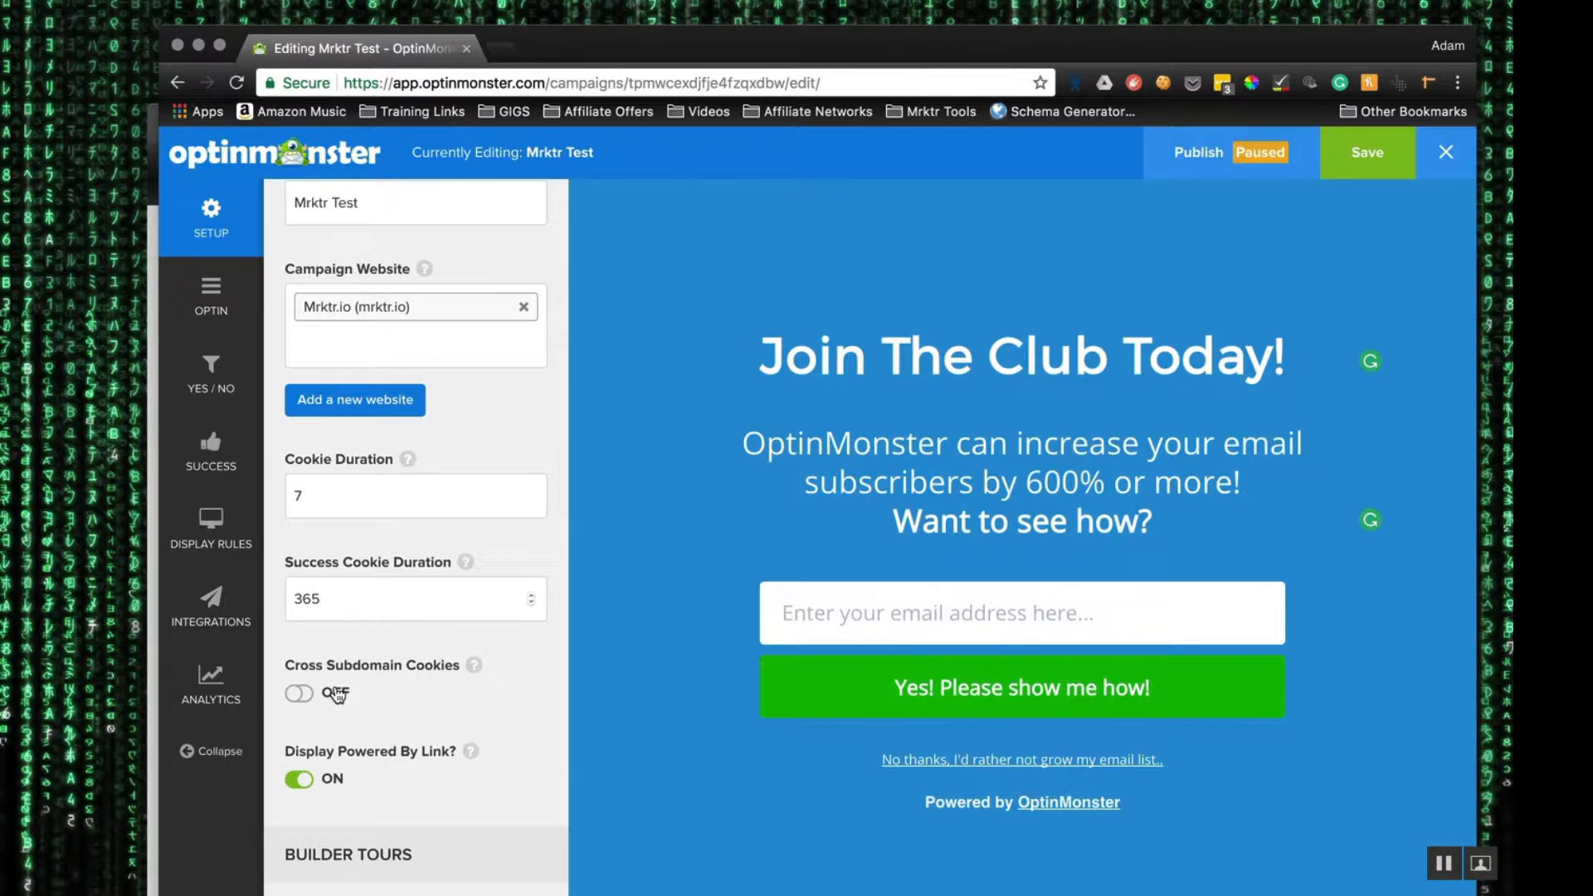
pyautogui.scroll(-2, 336, 696)
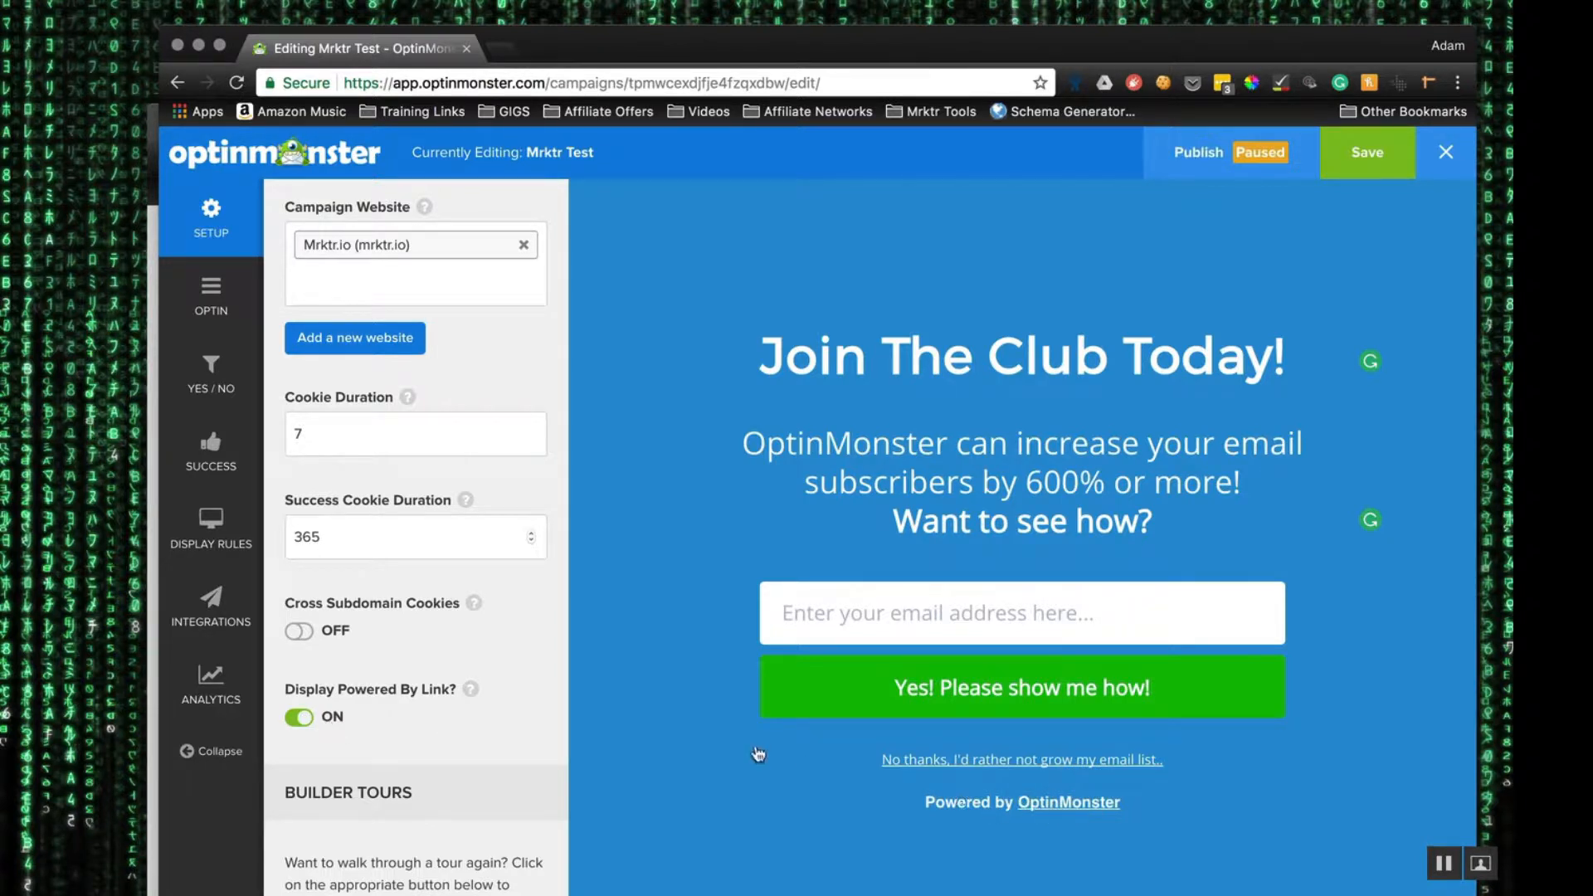
pyautogui.click(301, 719)
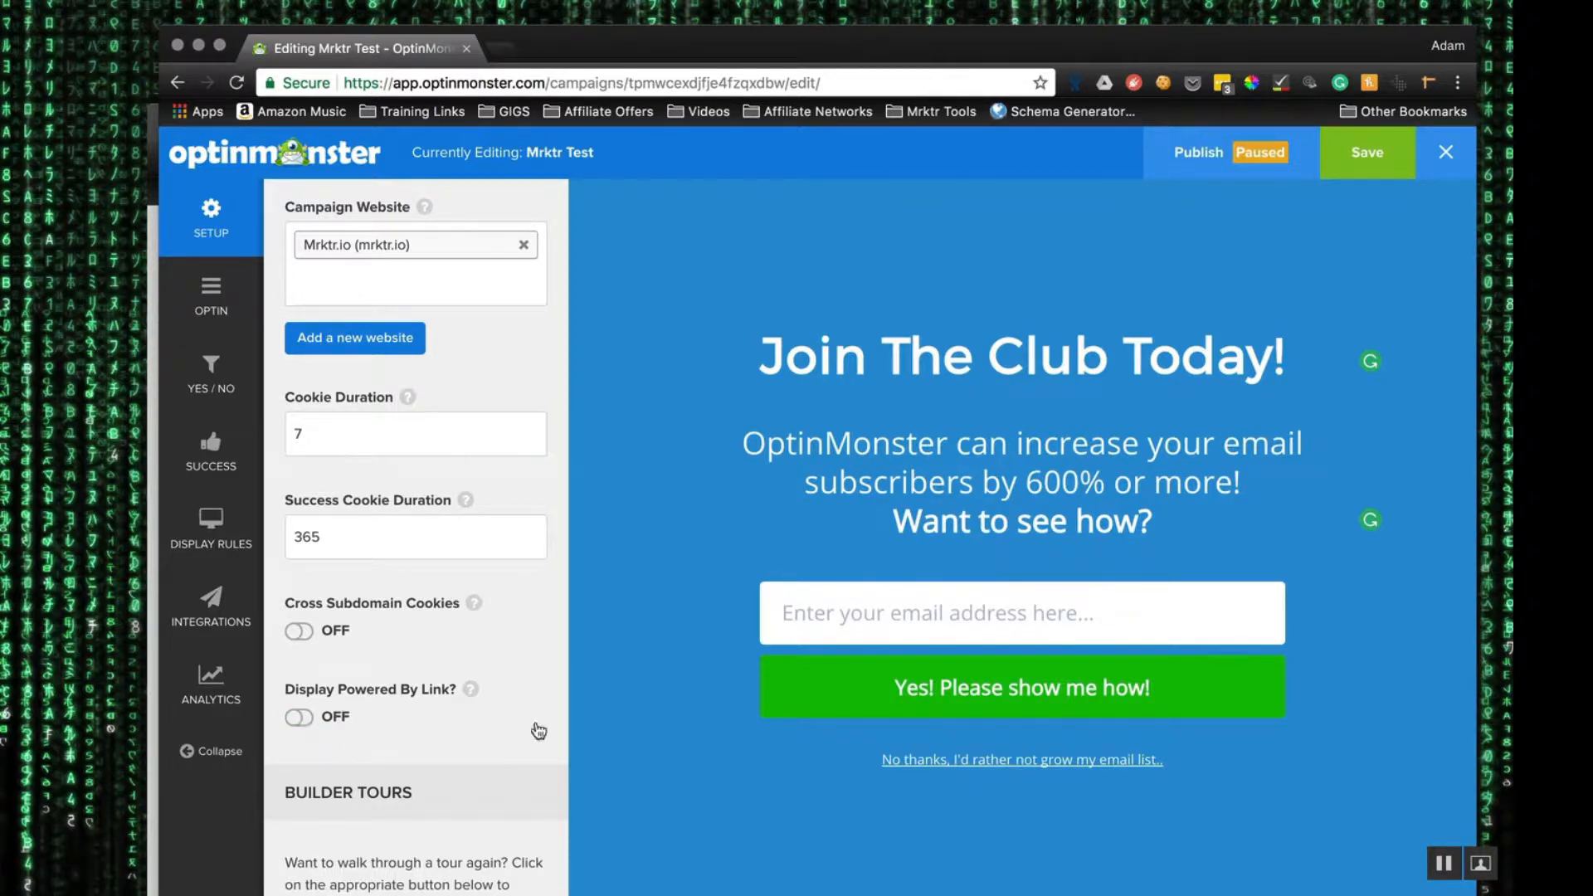
pyautogui.scroll(-2, 534, 730)
pyautogui.scroll(4, 539, 730)
pyautogui.scroll(3, 538, 730)
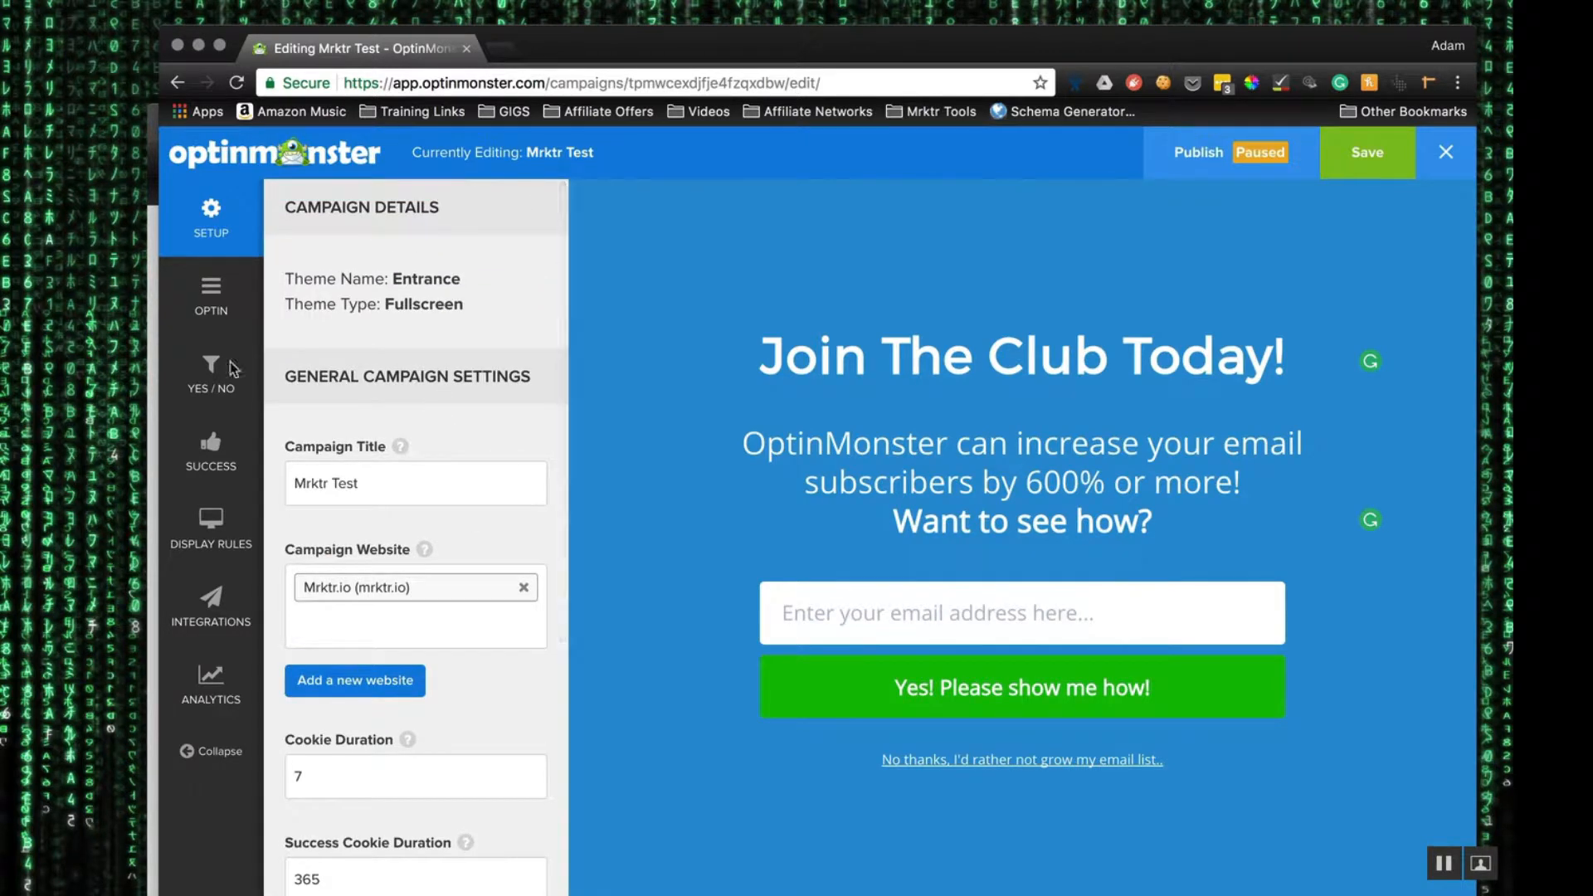
# Step: Open the campaign's optin settings and review the name, email and phone field options
pyautogui.click(211, 300)
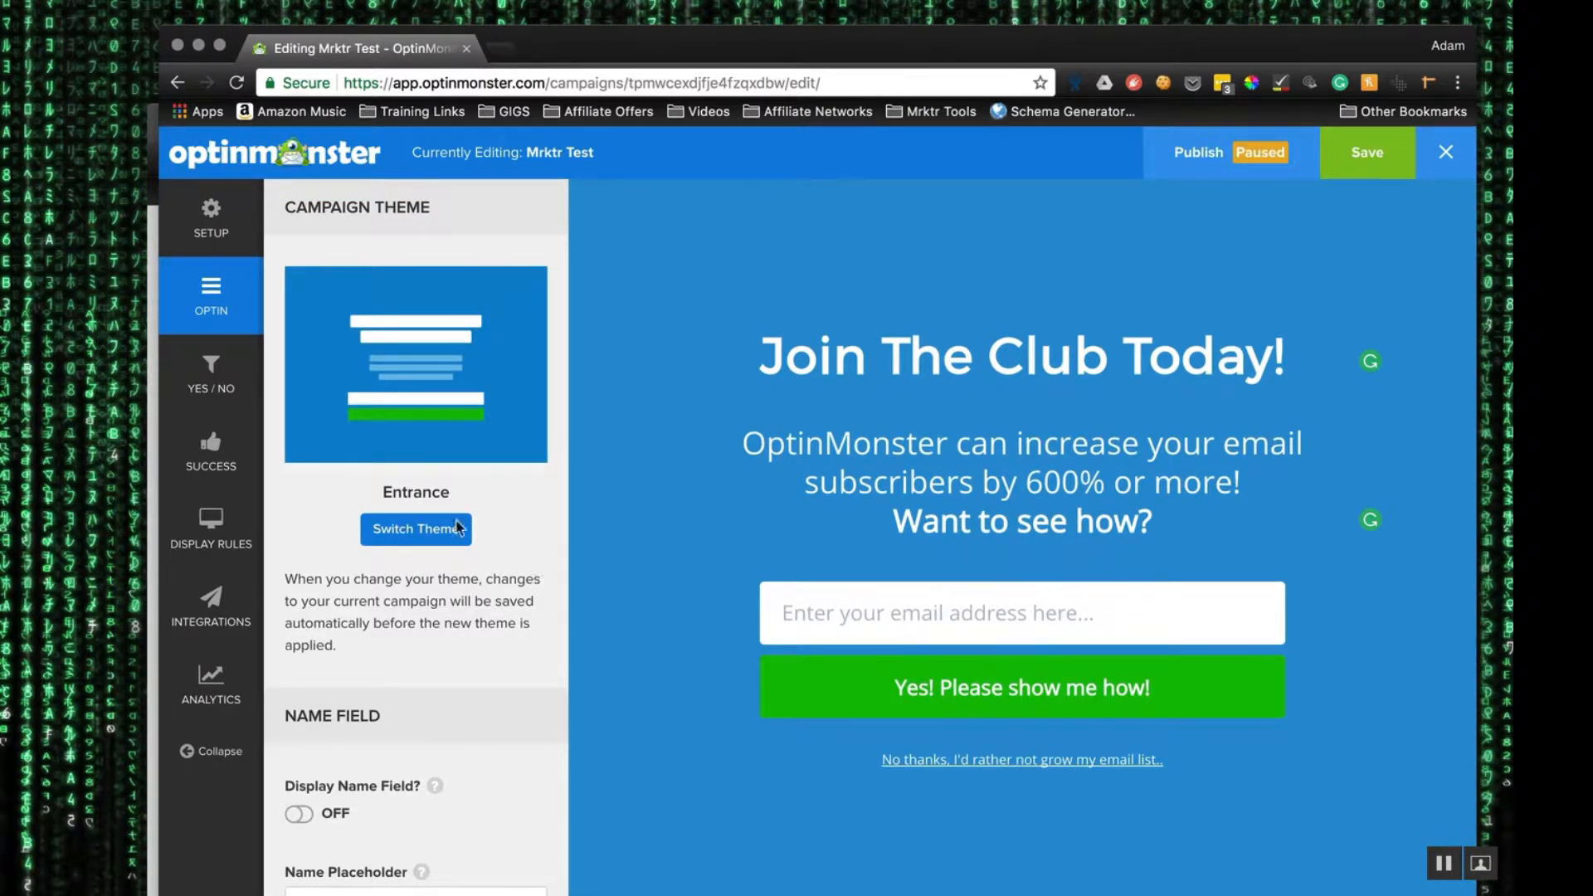
pyautogui.scroll(-1, 446, 538)
pyautogui.scroll(-5, 446, 538)
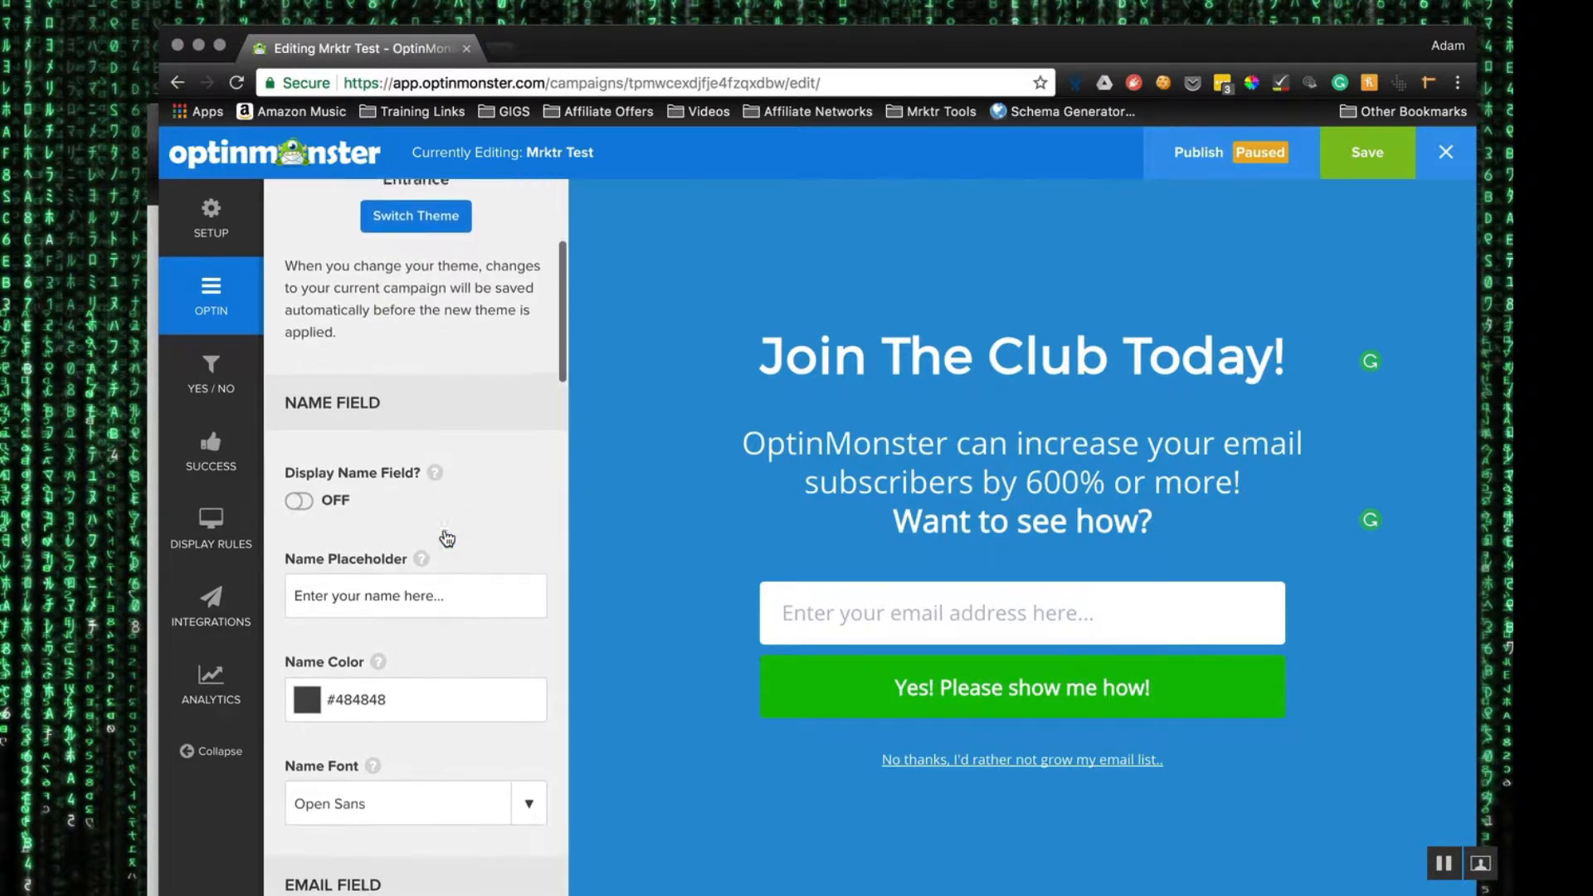
pyautogui.scroll(-10, 374, 332)
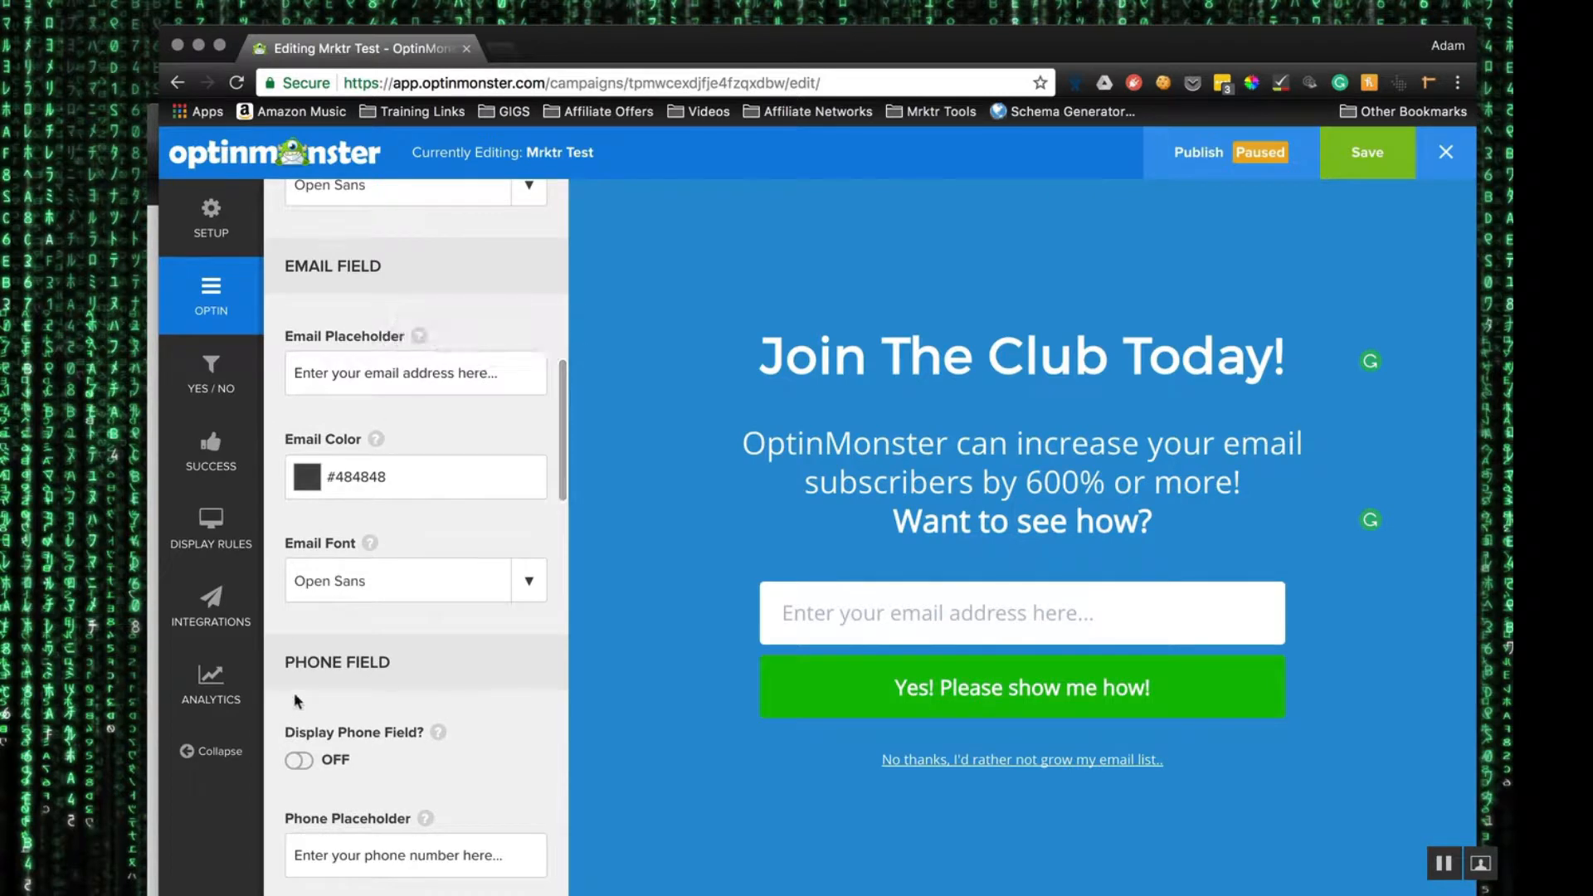
# Step: Try displaying the name and phone fields on the optin form, and hide both again
pyautogui.scroll(8, 373, 676)
pyautogui.click(299, 390)
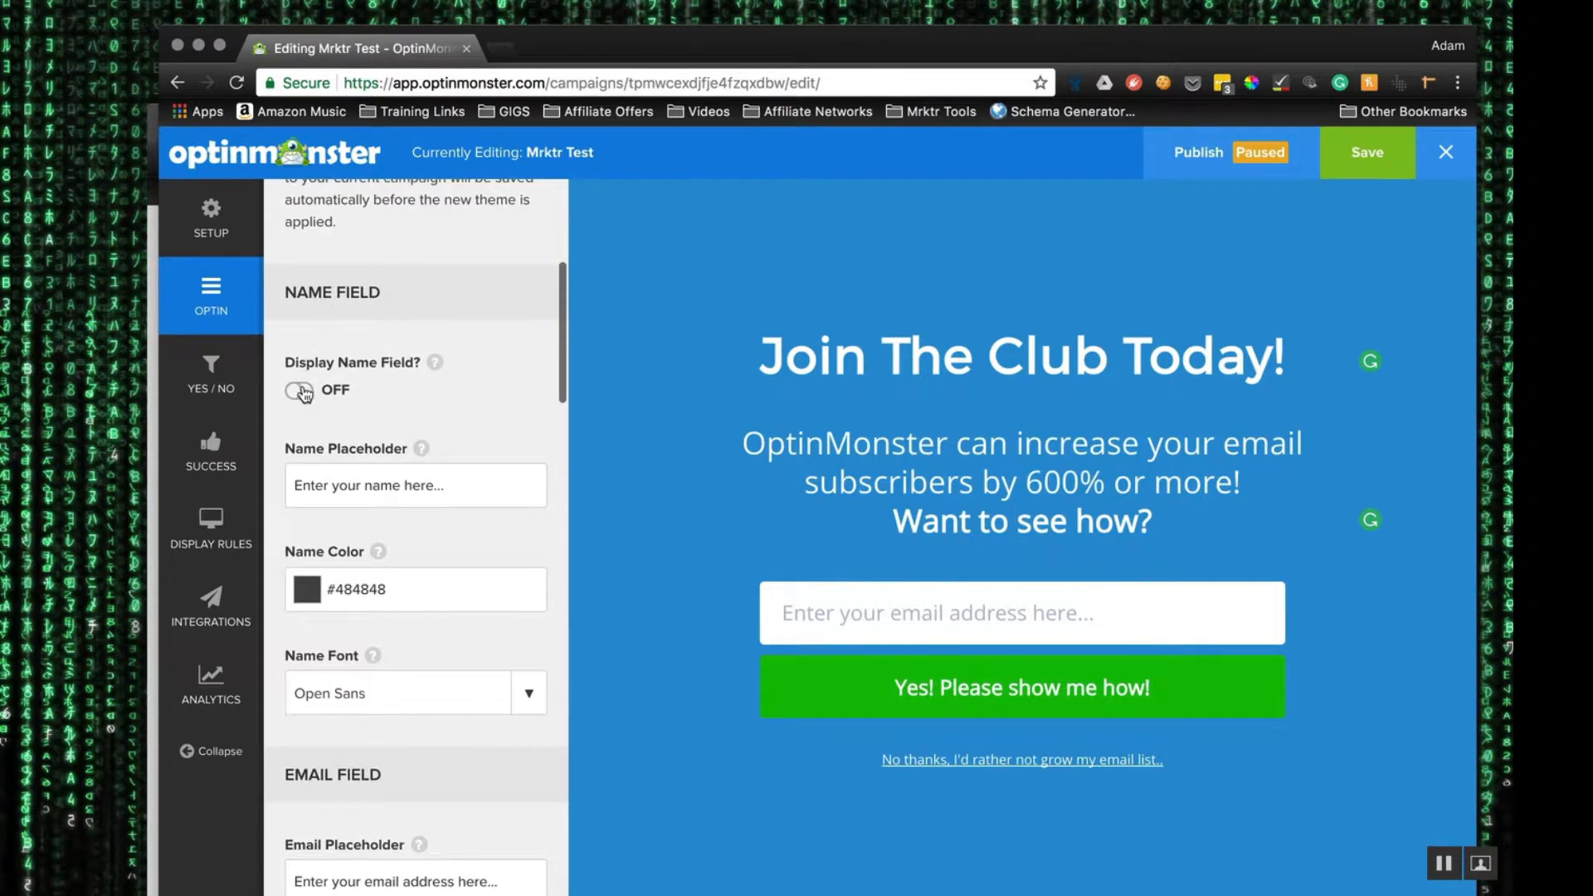
pyautogui.scroll(-6, 342, 455)
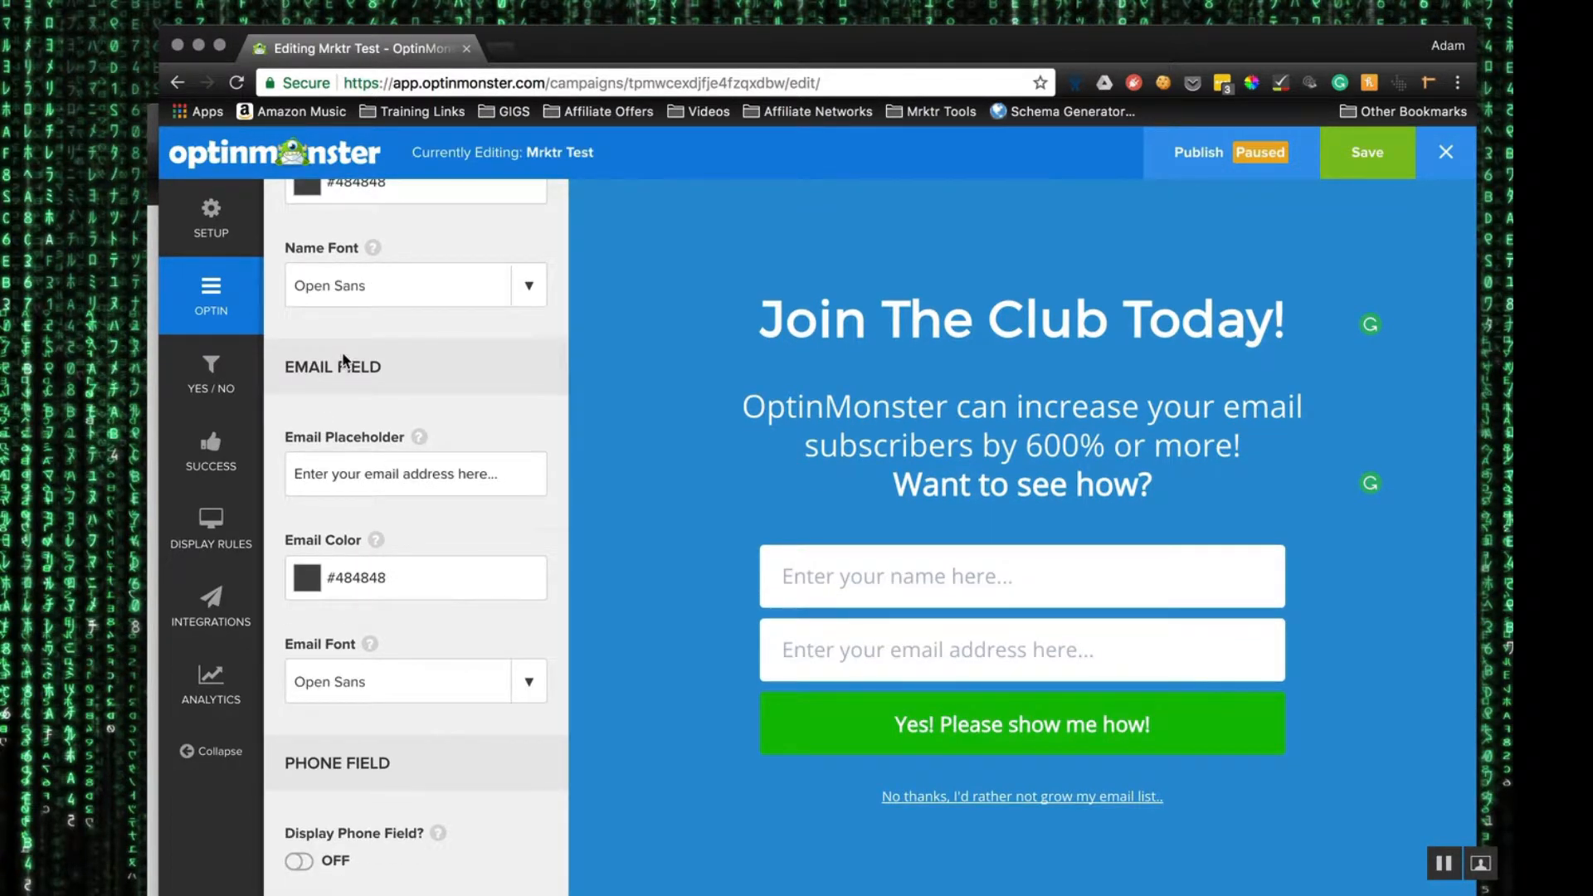
pyautogui.scroll(-3, 344, 365)
pyautogui.click(300, 701)
pyautogui.scroll(-2, 455, 689)
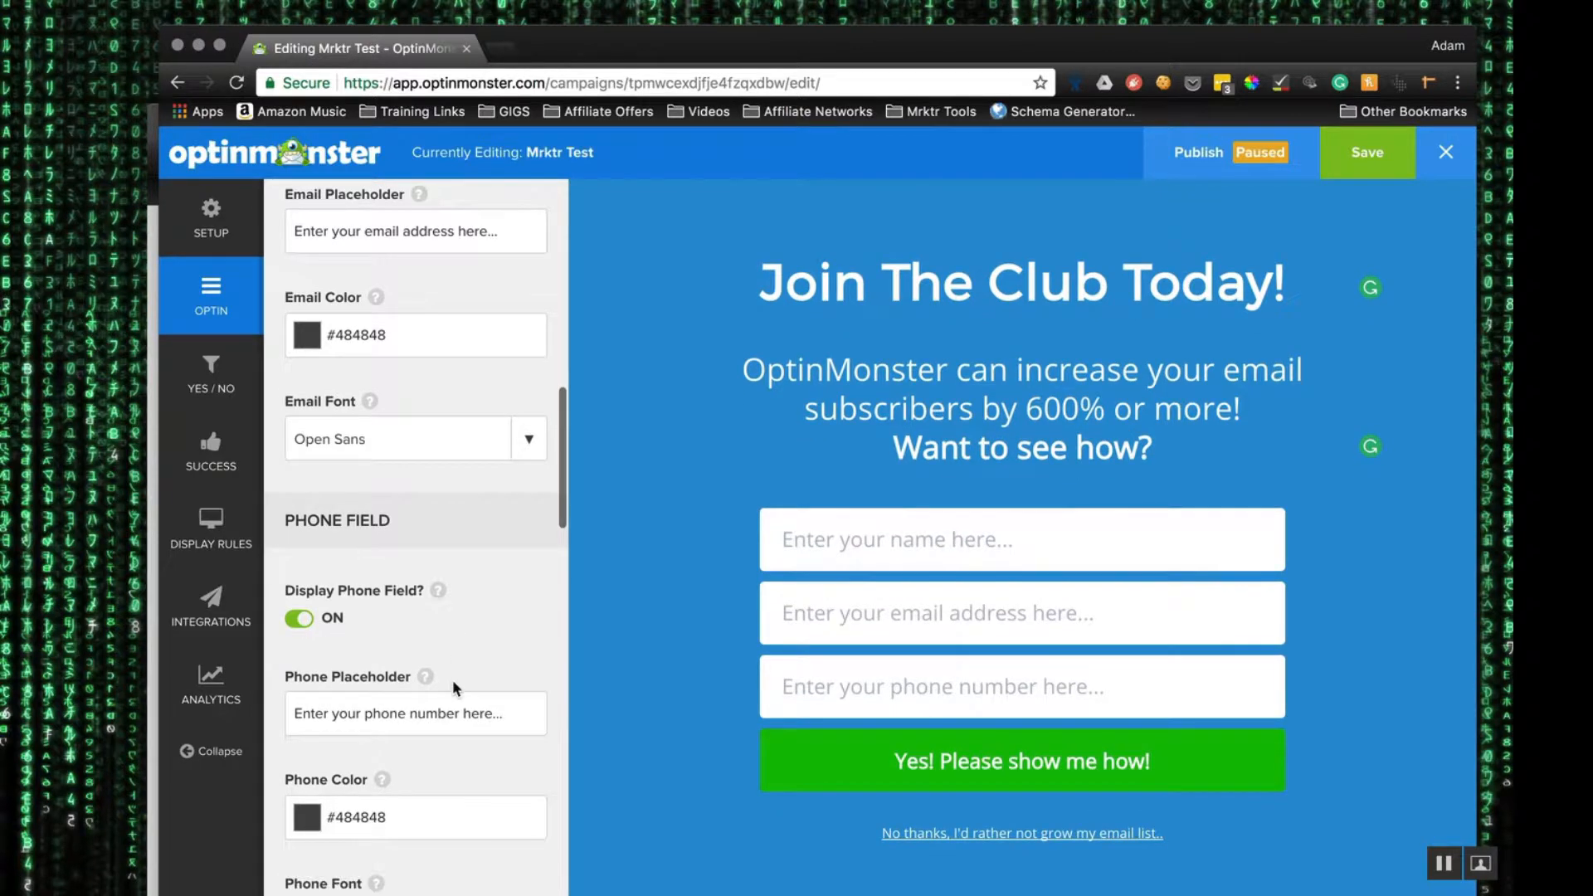
pyautogui.scroll(10, 300, 619)
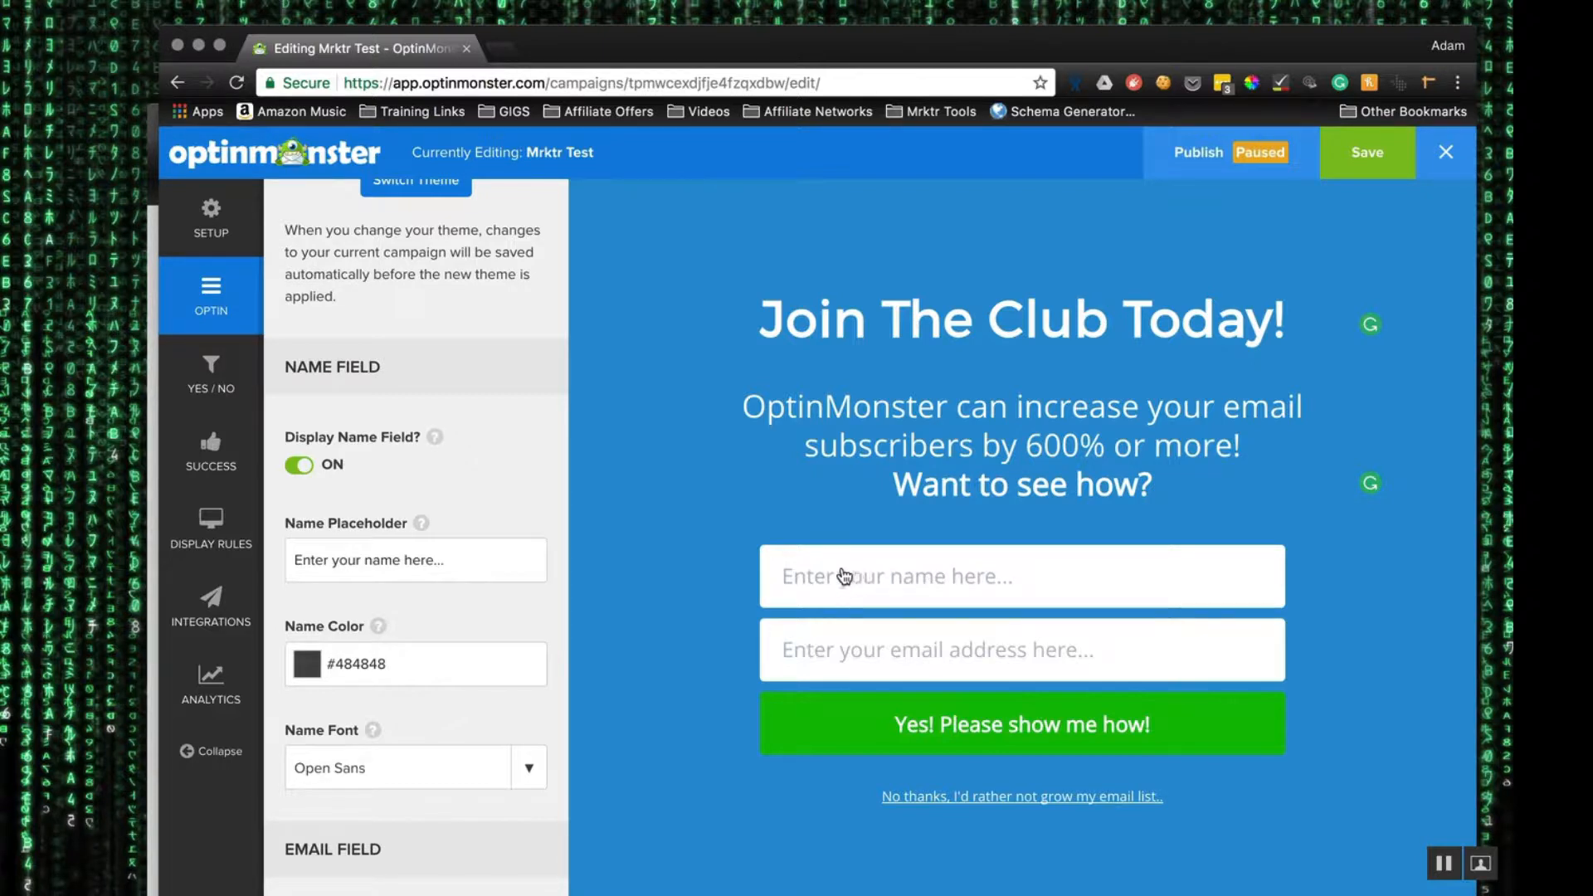
pyautogui.click(302, 466)
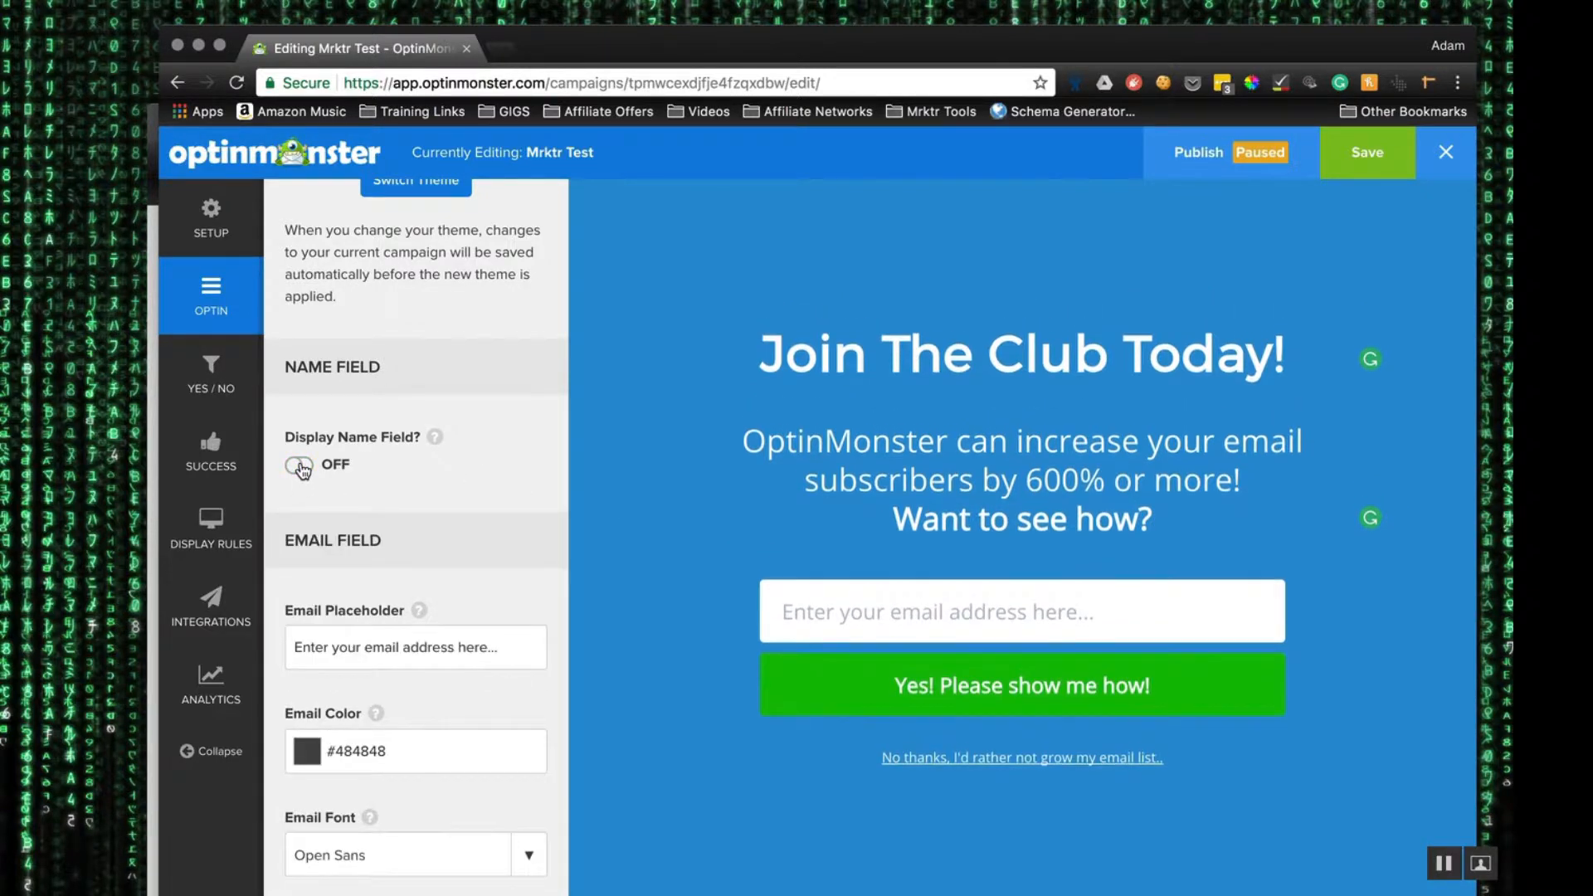
# Step: Set both the submit button's background color and its border color to red #bd0000
pyautogui.scroll(-10, 406, 615)
pyautogui.click(374, 340)
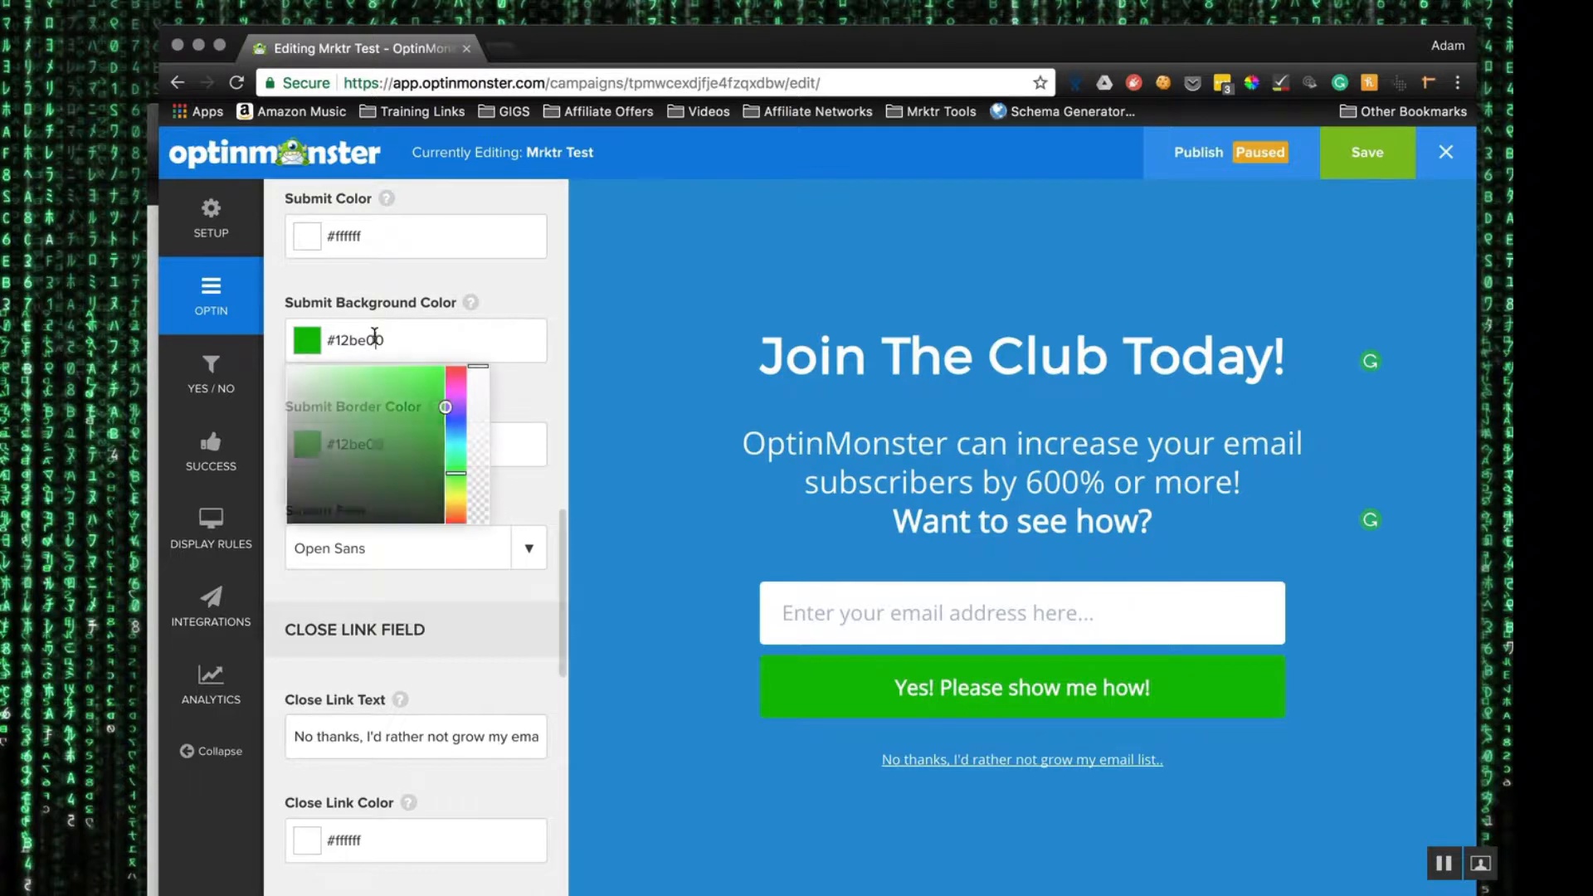
pyautogui.moveTo(457, 373); pyautogui.dragTo(456, 331)
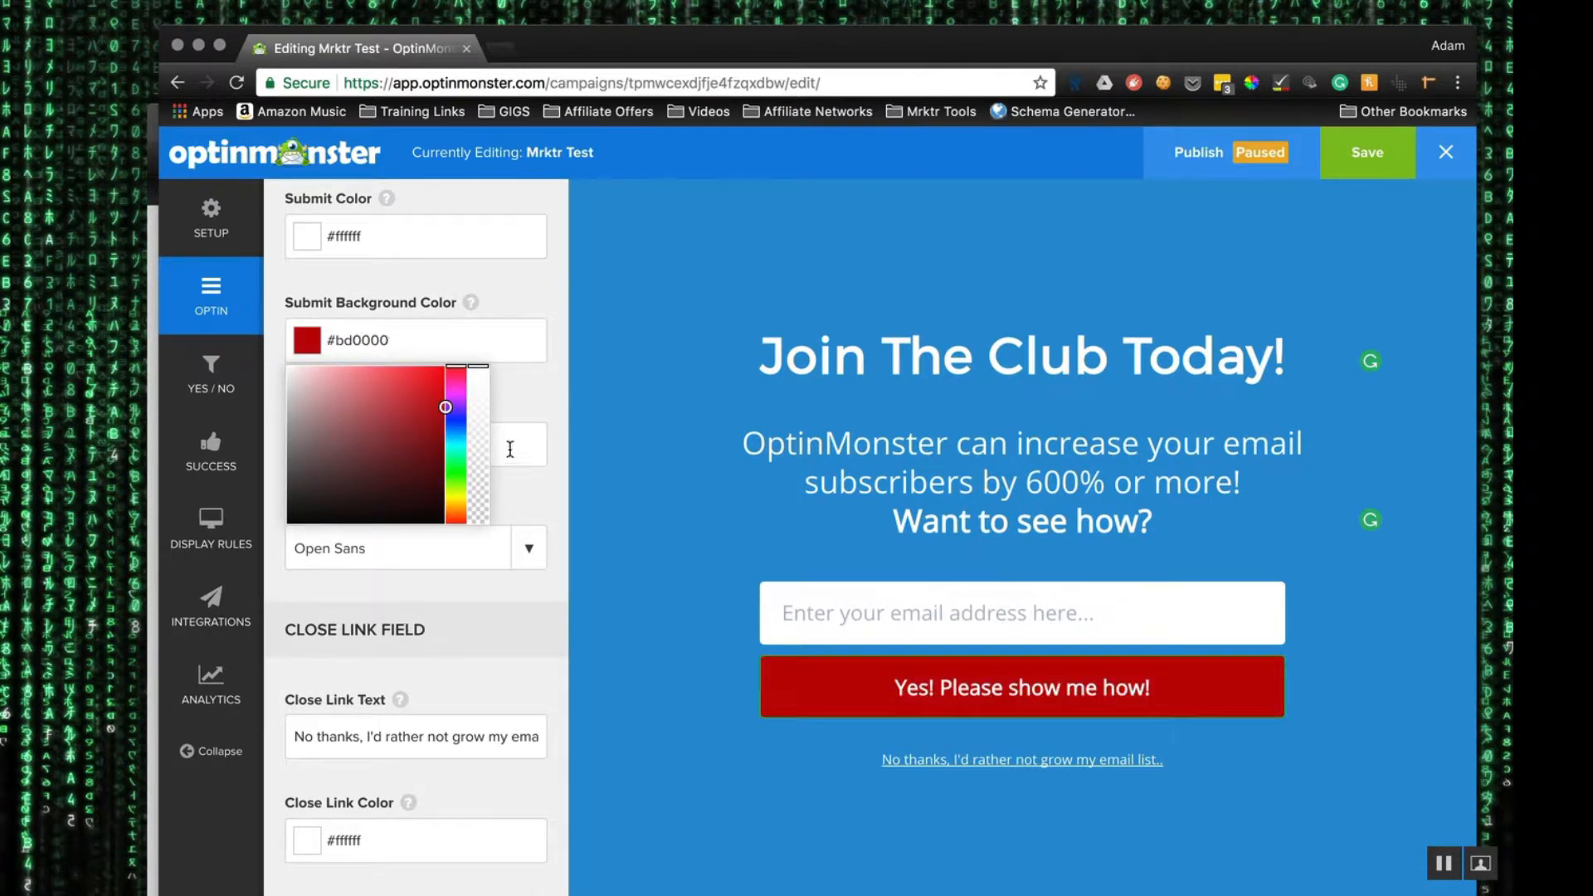
pyautogui.click(532, 399)
pyautogui.click(466, 434)
pyautogui.moveTo(456, 539); pyautogui.dragTo(457, 472)
pyautogui.click(506, 409)
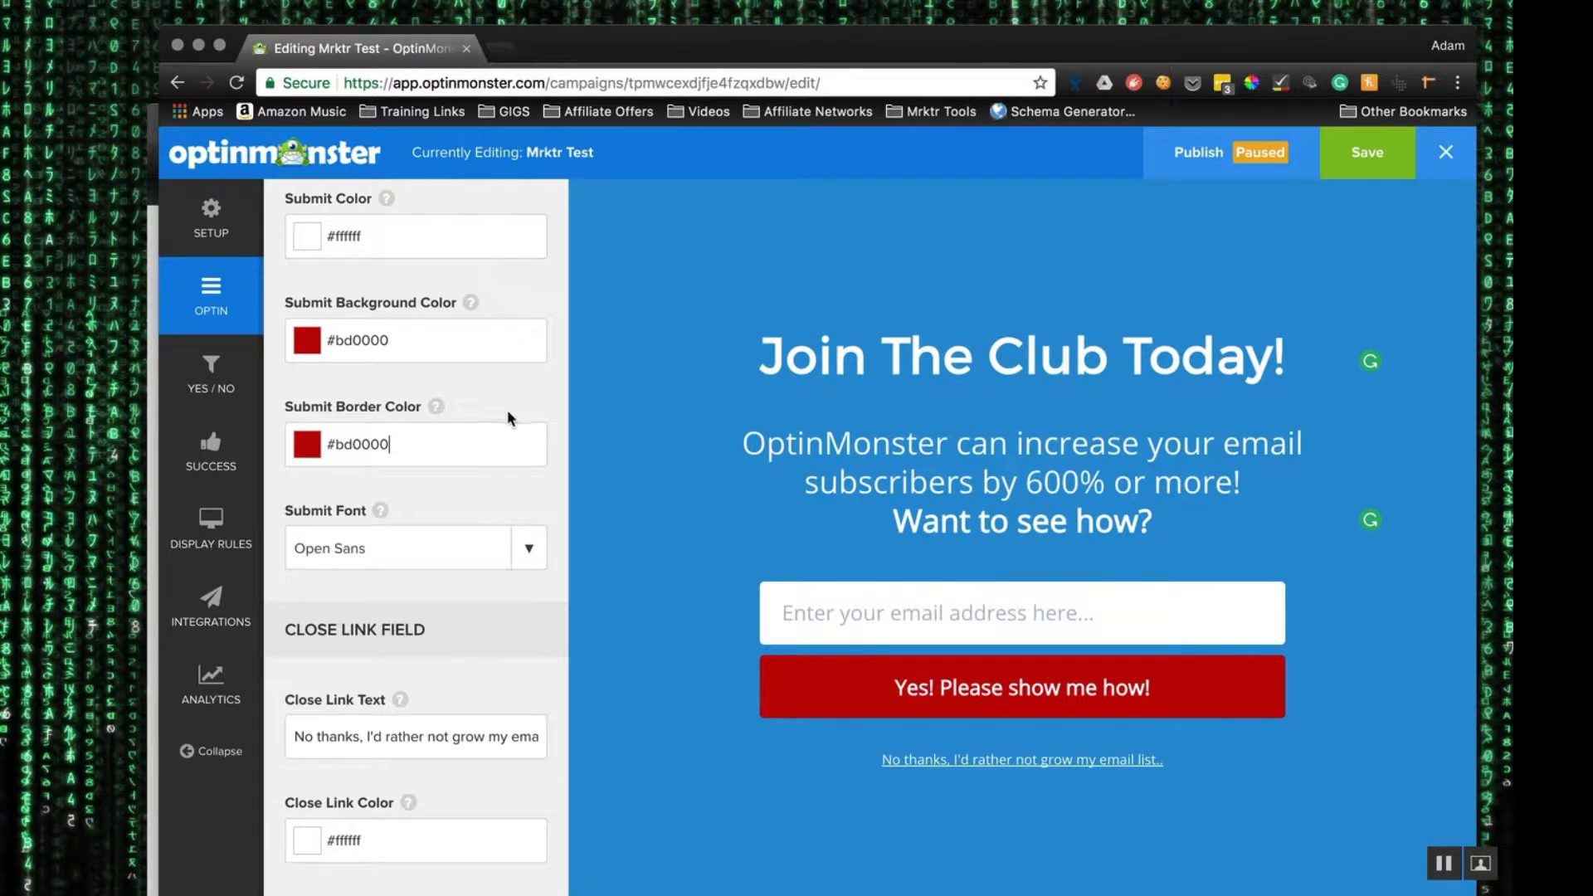
# Step: Set the optin form's submit button text to "Give Me Access!"
pyautogui.click(1053, 706)
pyautogui.tripleClick(386, 549)
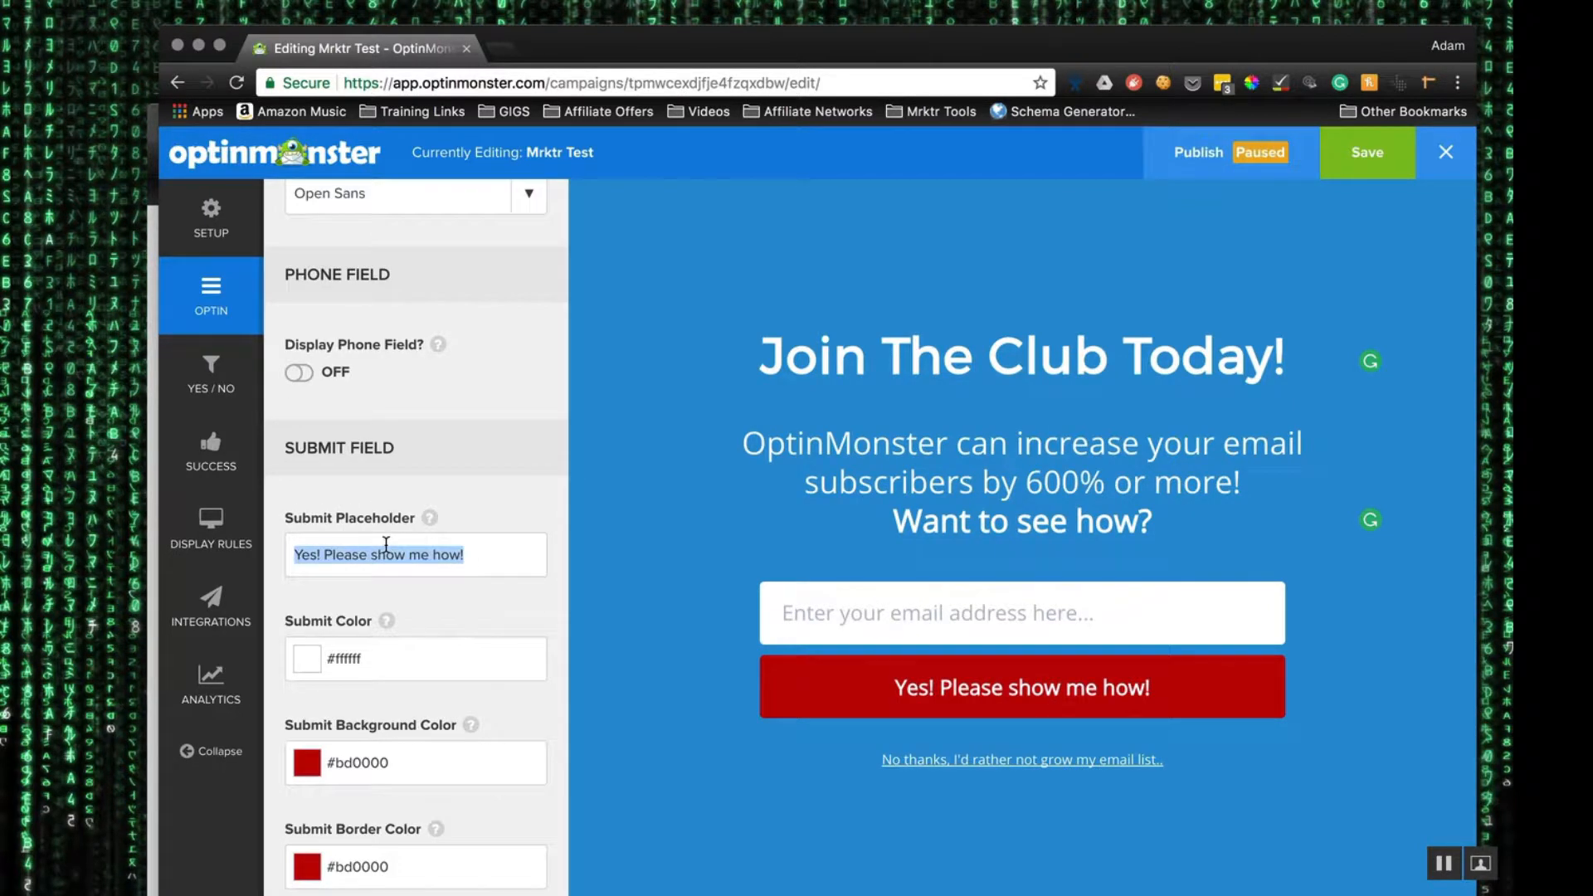
pyautogui.write('Give Me ')
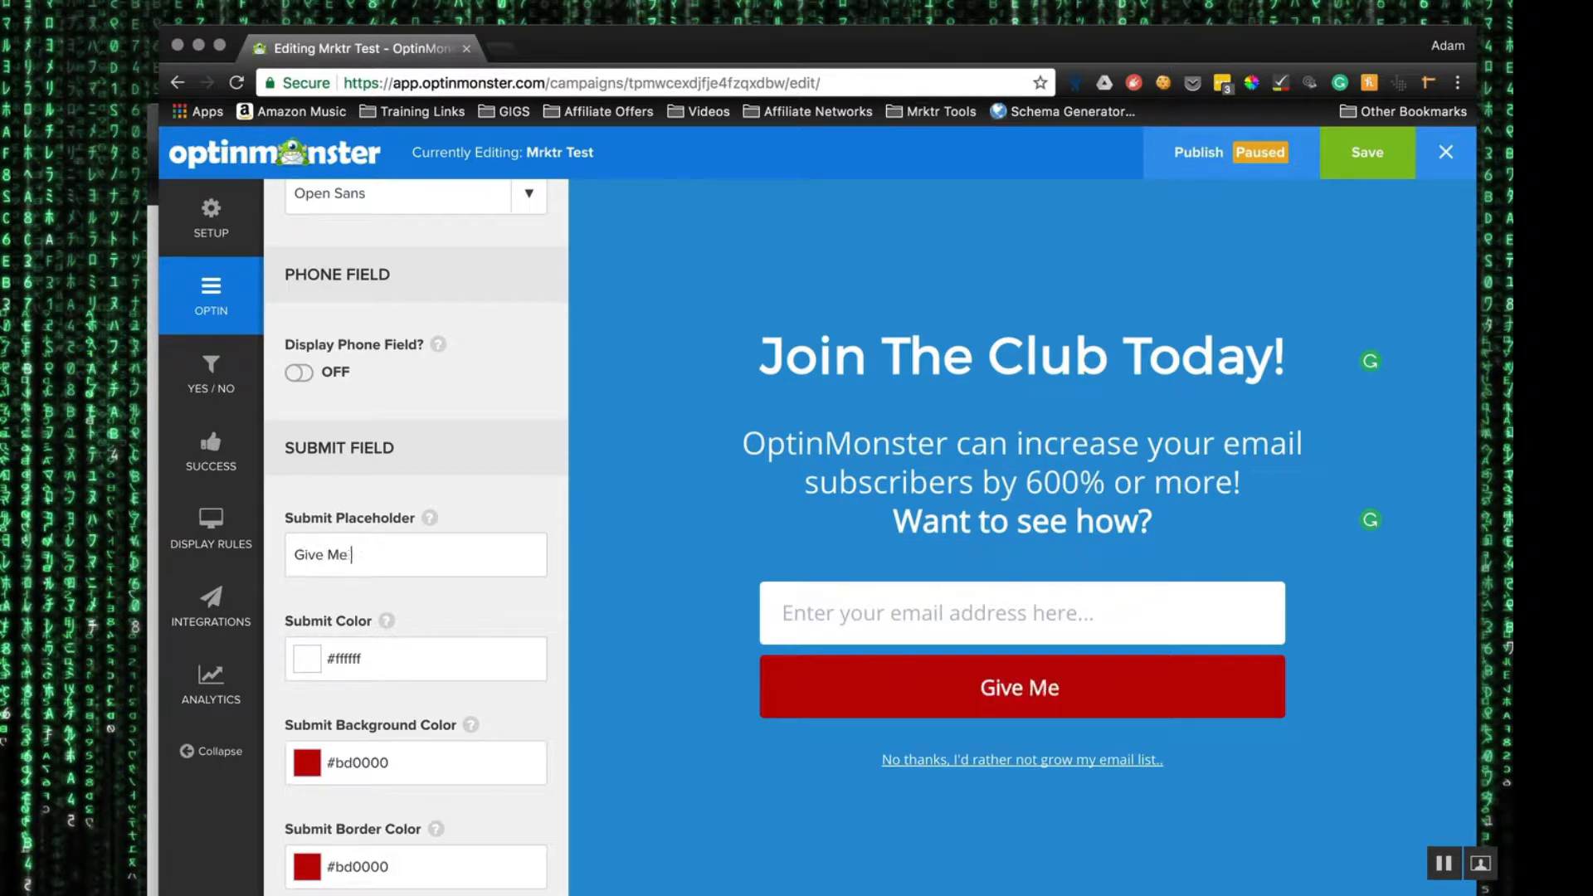
pyautogui.write('Access!')
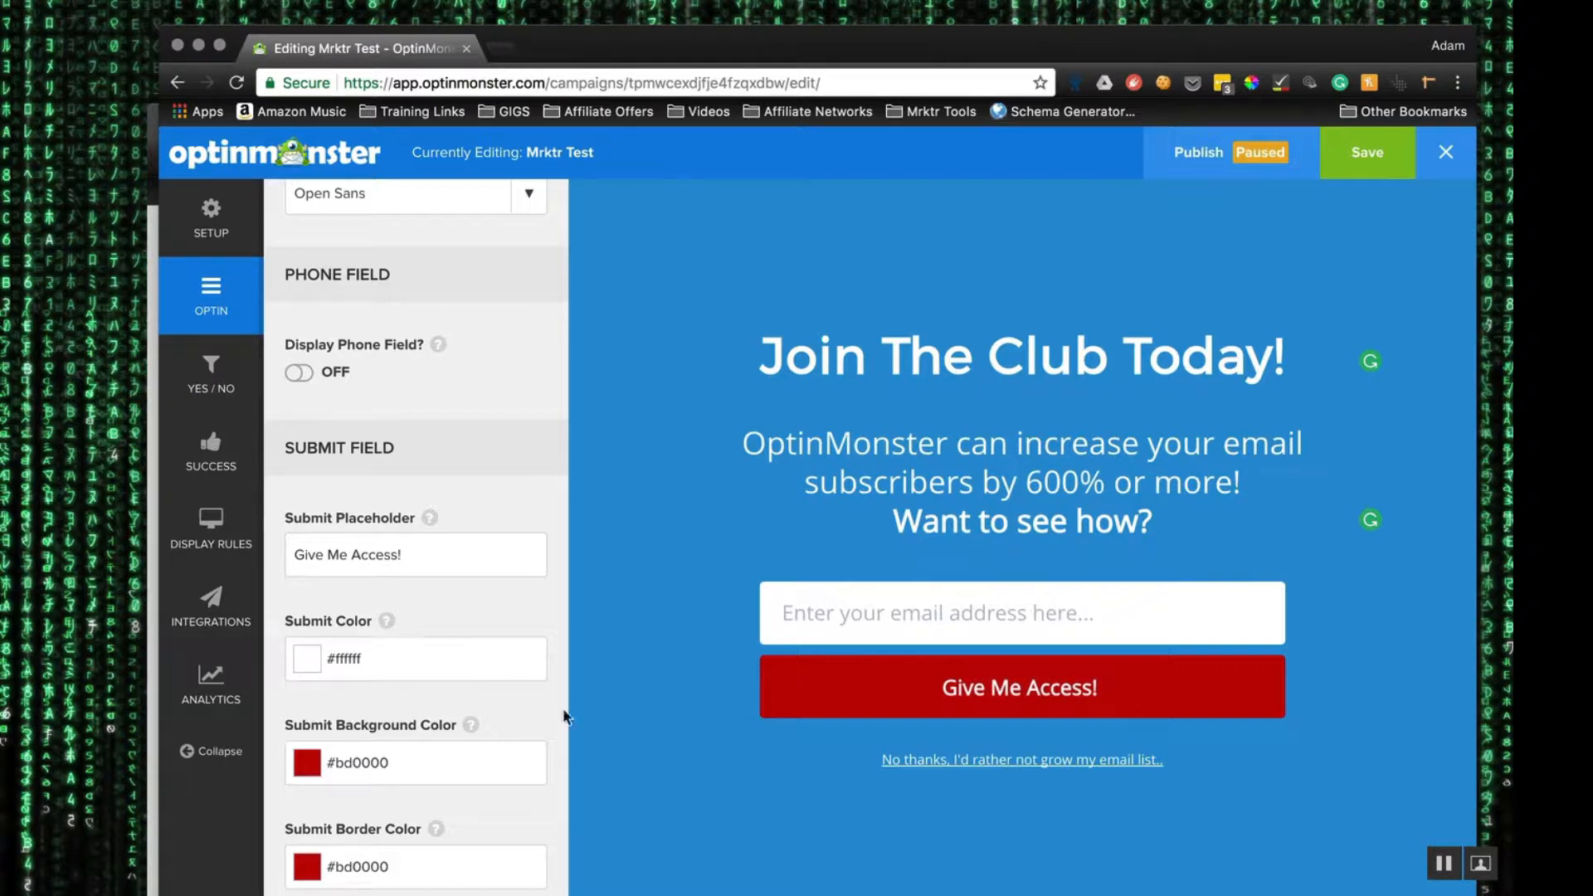
# Step: Display the privacy statement on the optin form and make the overlay background color slightly transparent
pyautogui.scroll(-10, 496, 660)
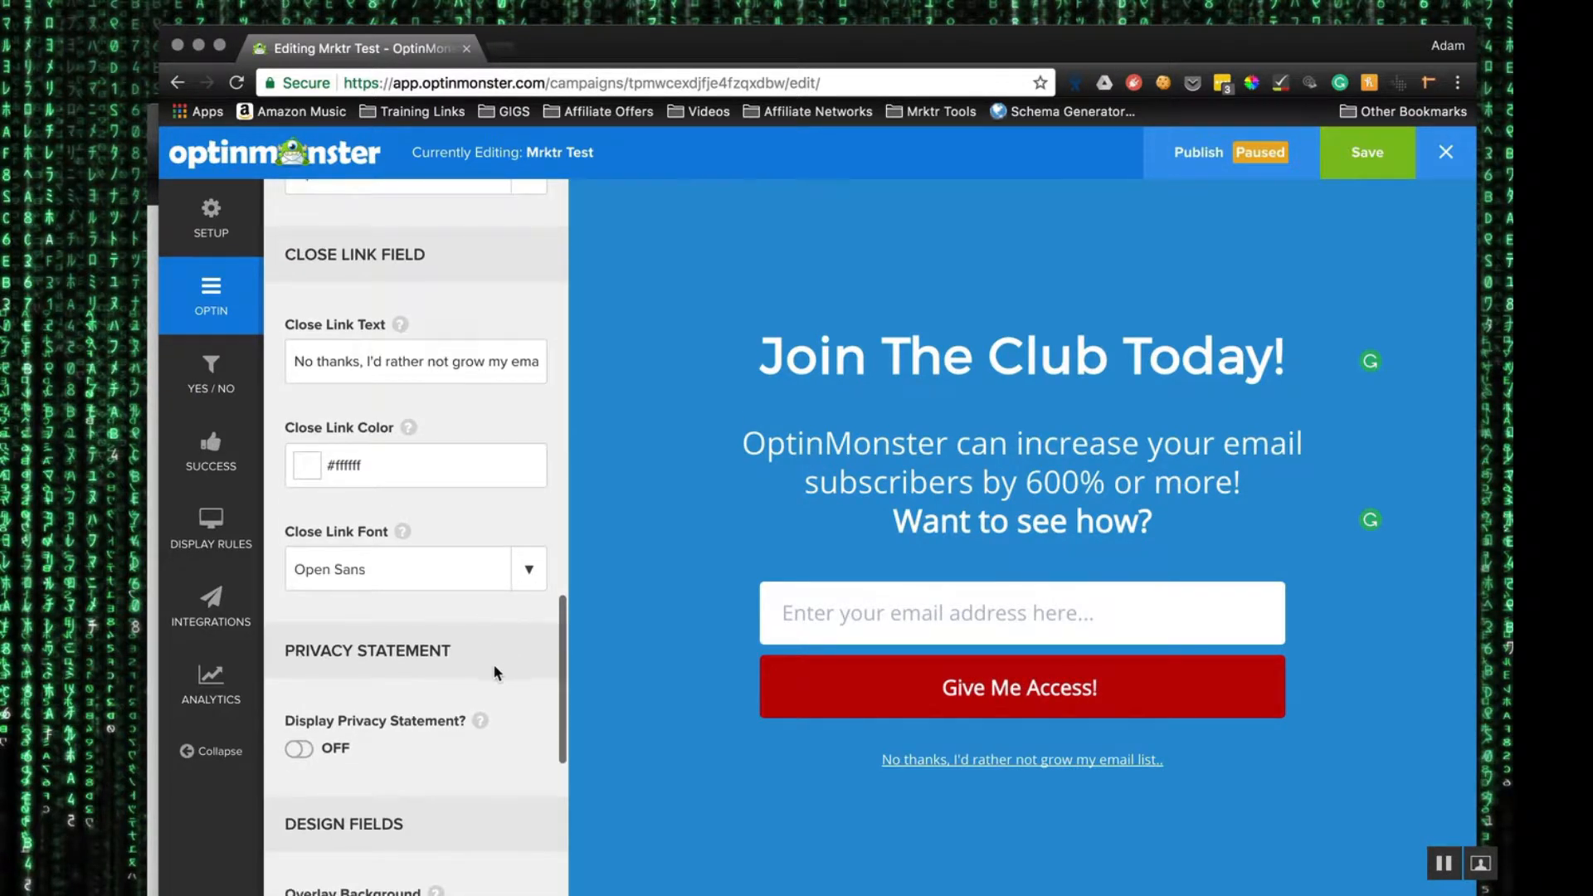
pyautogui.click(299, 752)
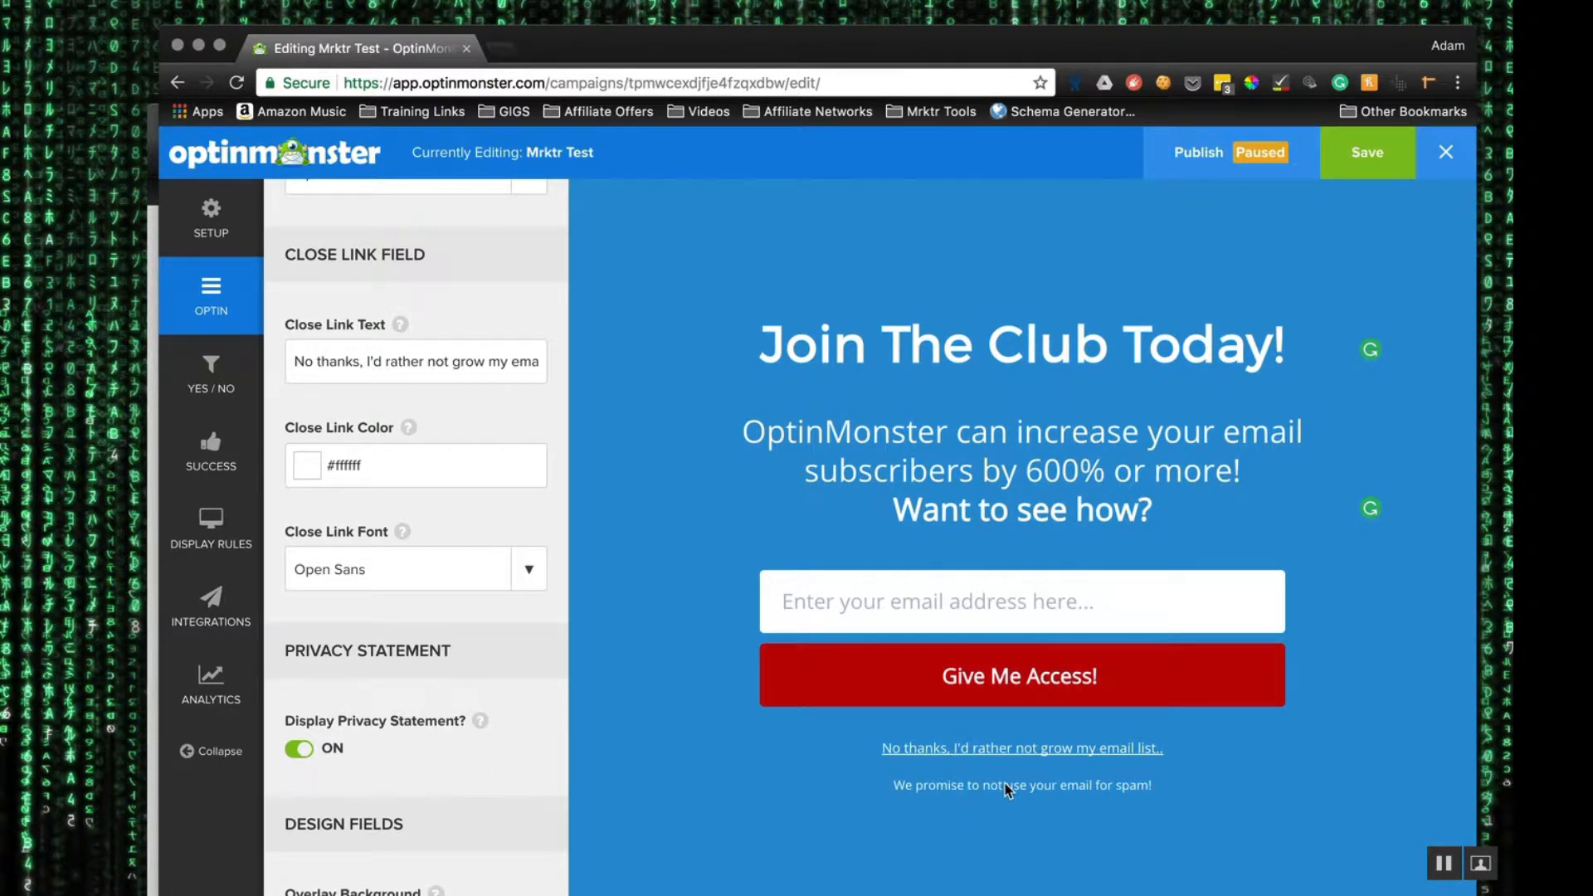
pyautogui.scroll(-3, 433, 768)
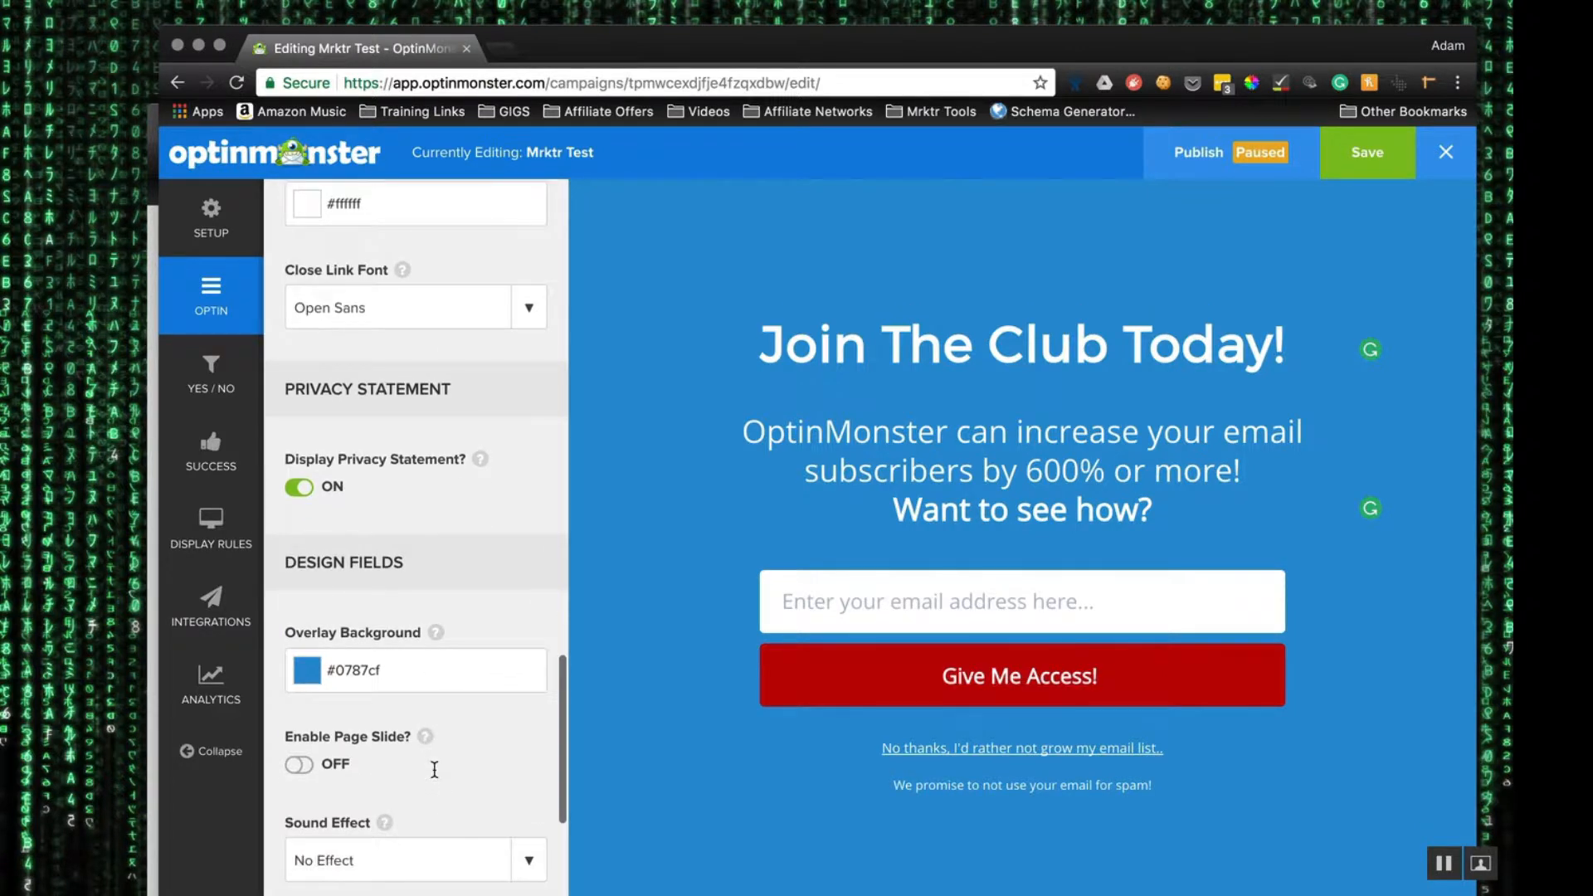
pyautogui.scroll(-2, 433, 768)
pyautogui.click(342, 573)
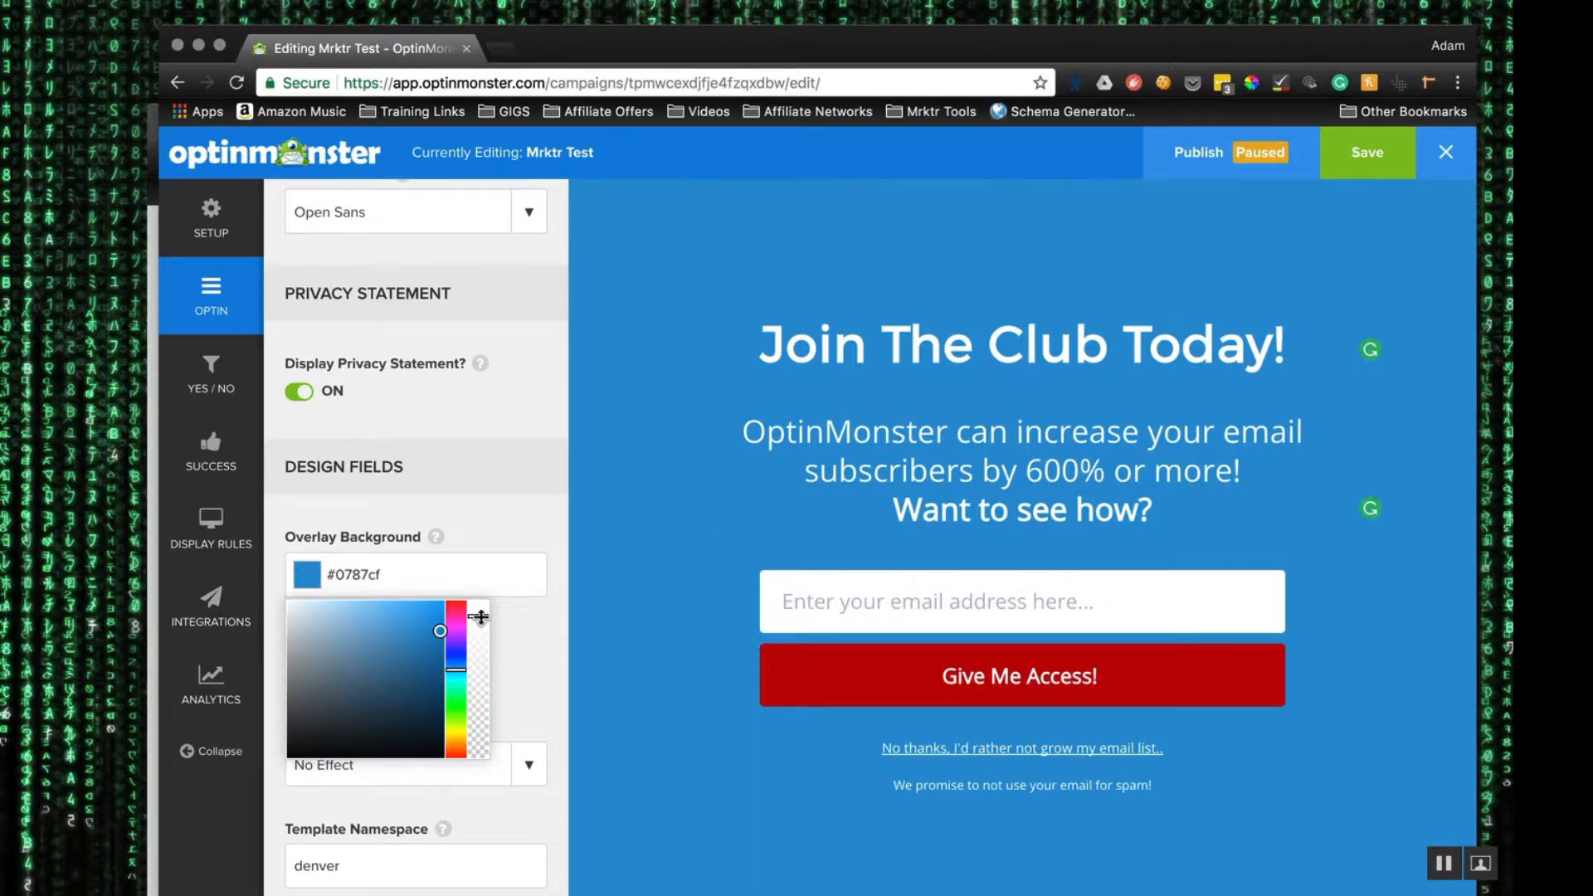
pyautogui.moveTo(479, 616)
pyautogui.mouseDown()
pyautogui.moveTo(478, 668)
pyautogui.moveTo(478, 623)
pyautogui.mouseUp()
pyautogui.scroll(-2, 514, 705)
pyautogui.scroll(8, 494, 838)
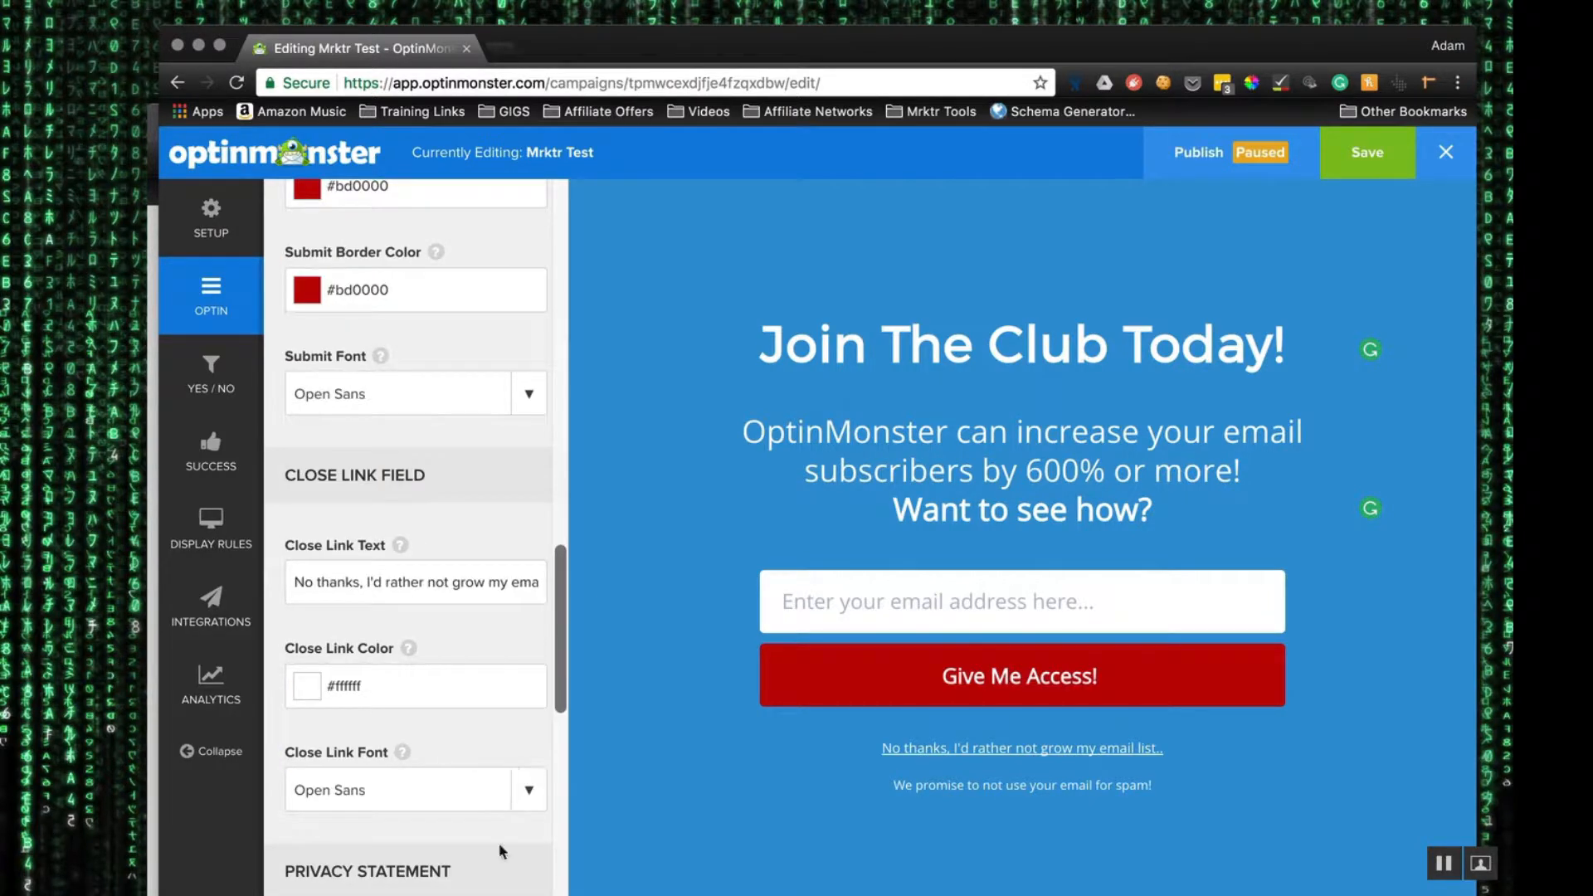
pyautogui.scroll(5, 533, 384)
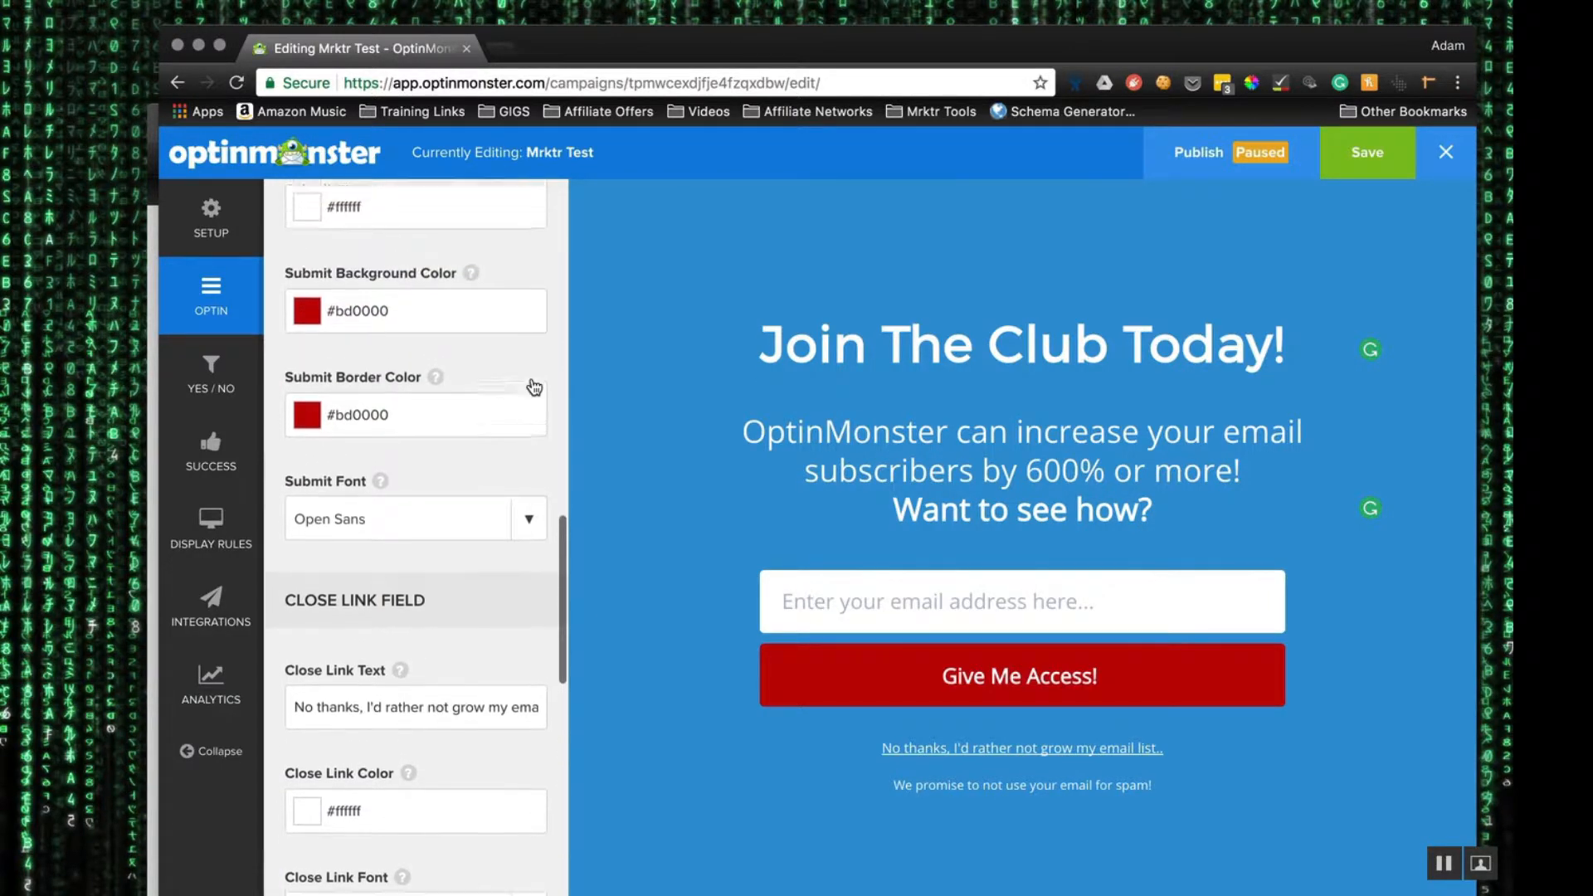
# Step: Enable the campaign's Yes/No buttons and open the settings of the Yes button
pyautogui.click(212, 386)
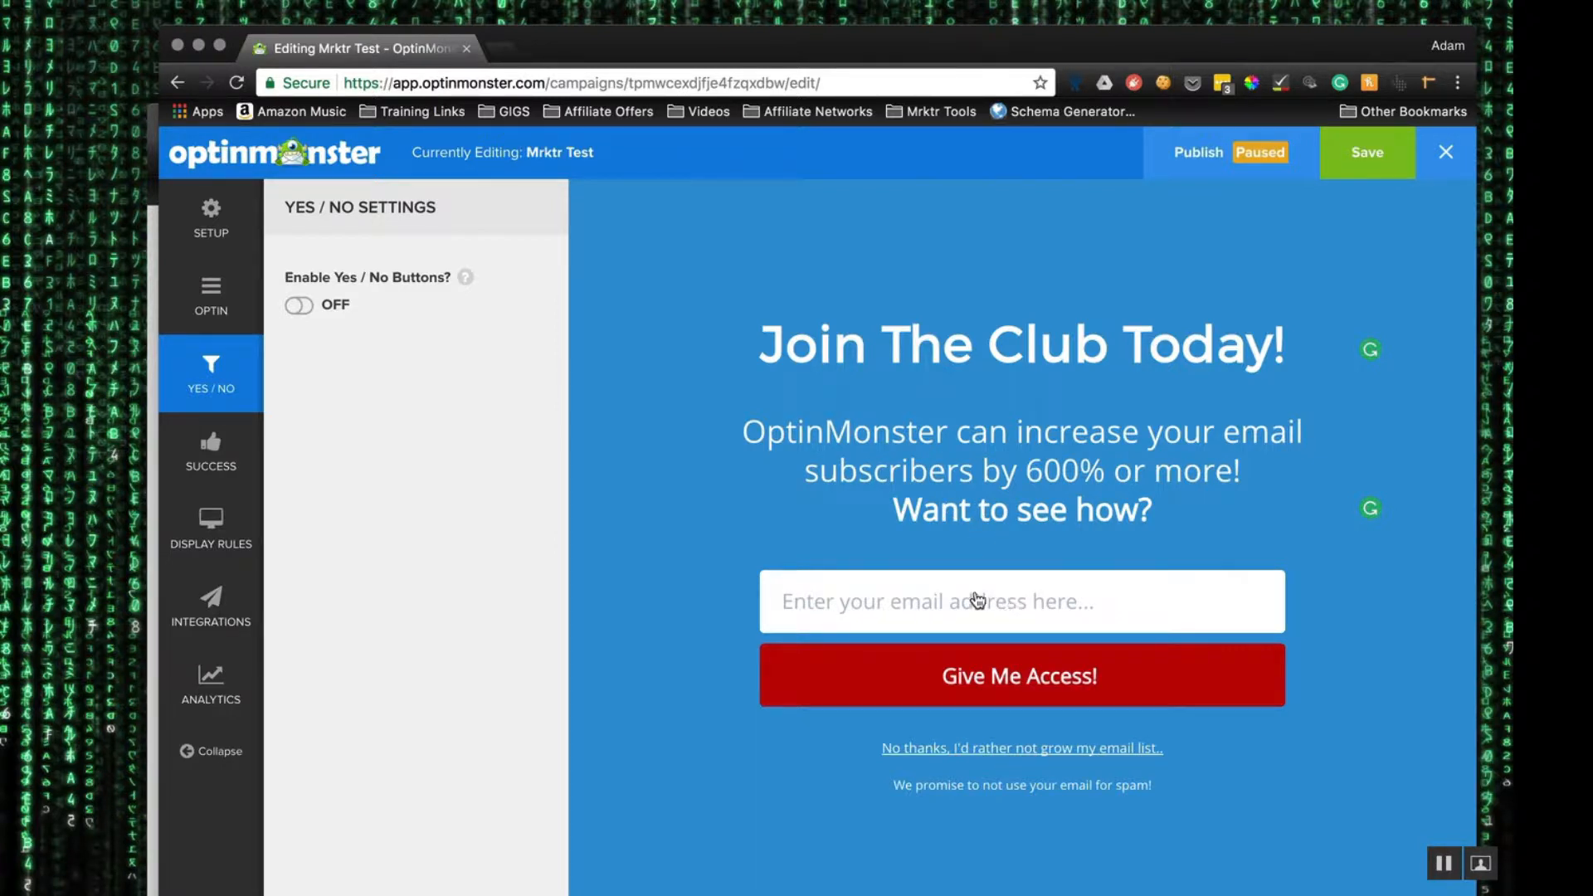
pyautogui.click(300, 306)
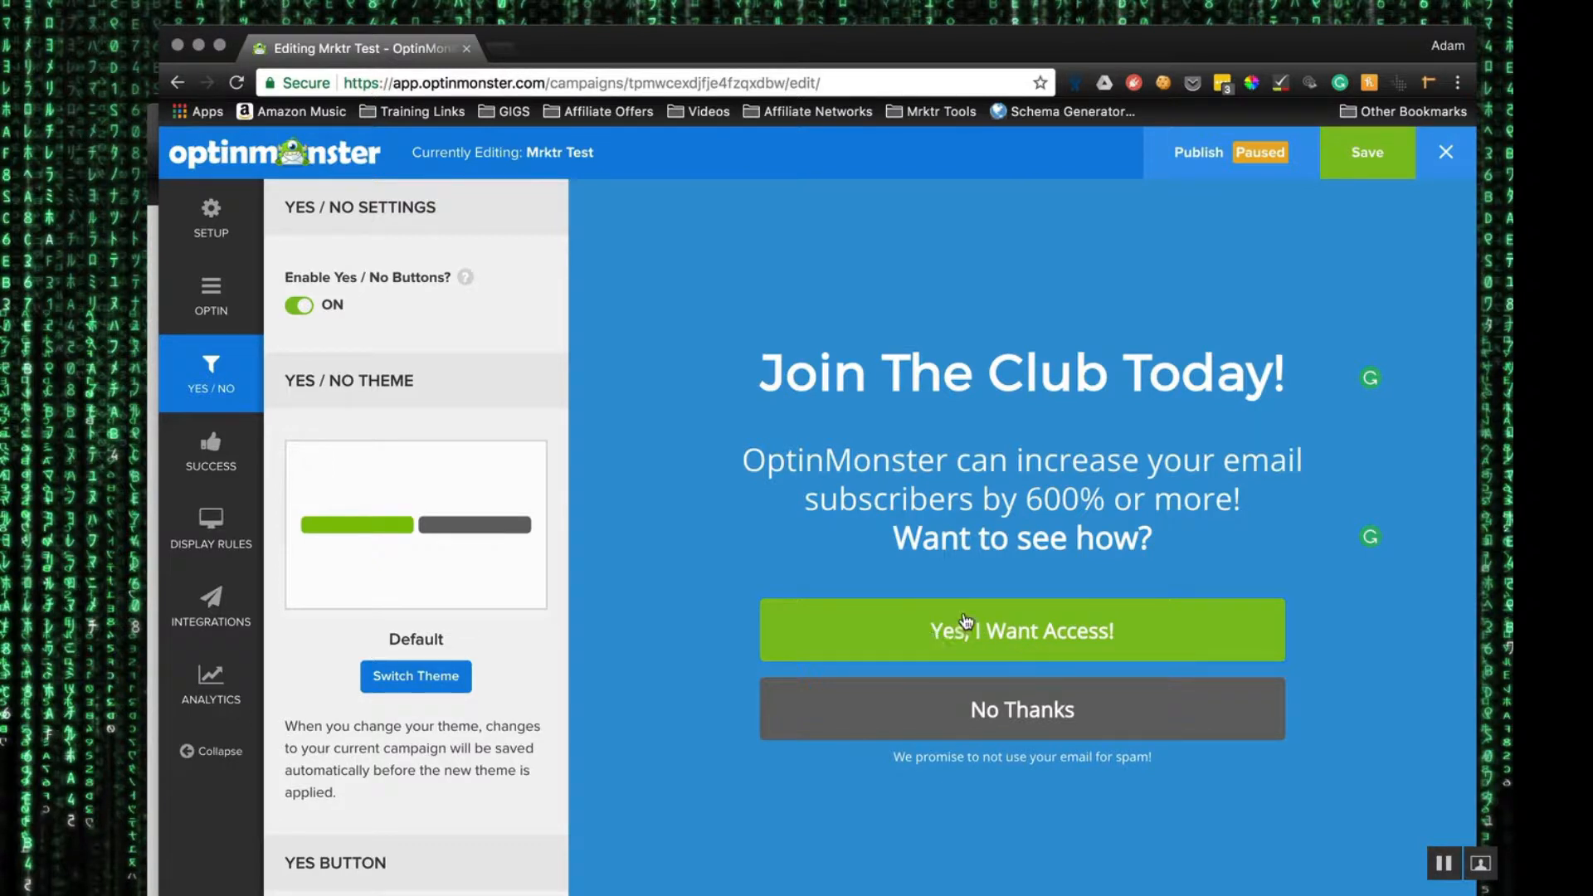
pyautogui.click(1013, 635)
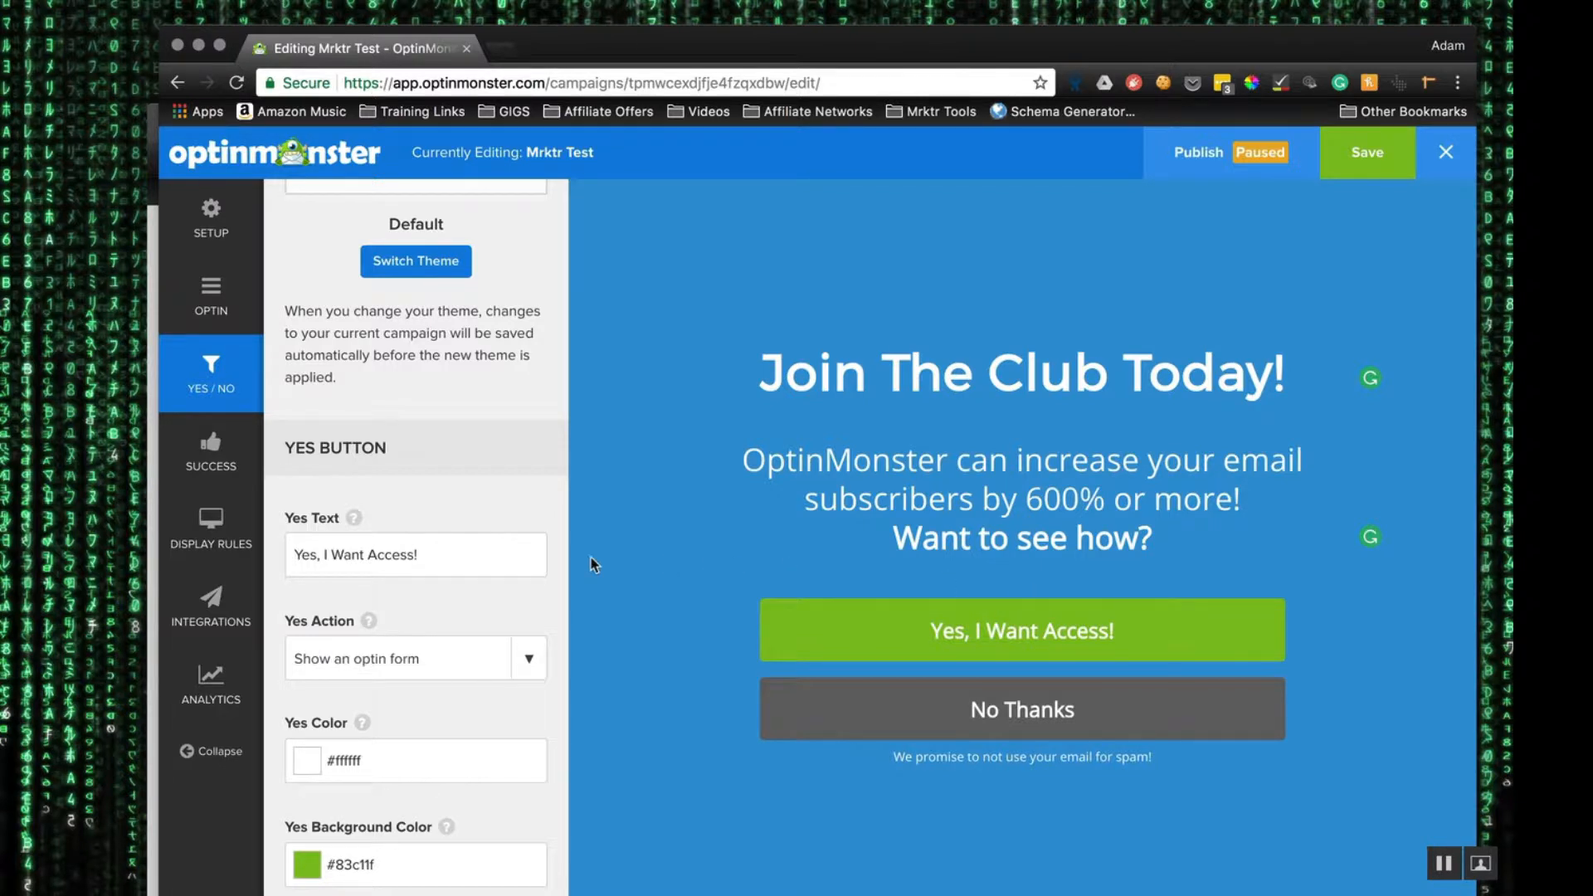
# Step: Try hiding the No button in the Yes/No settings, and display it again
pyautogui.scroll(-2, 449, 562)
pyautogui.scroll(-5, 398, 558)
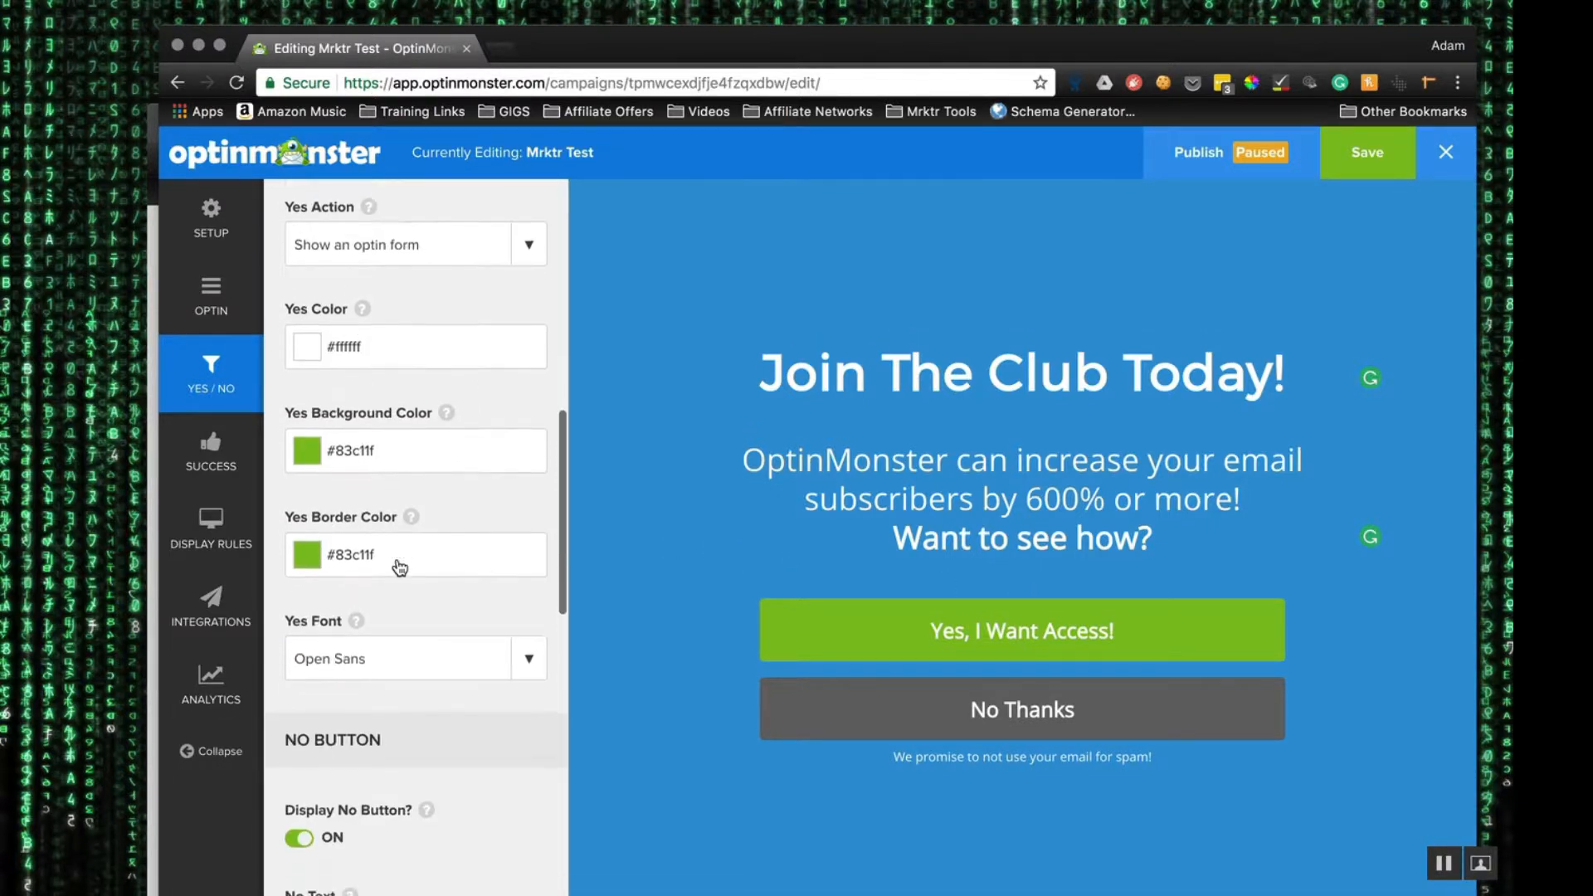
pyautogui.scroll(-3, 397, 558)
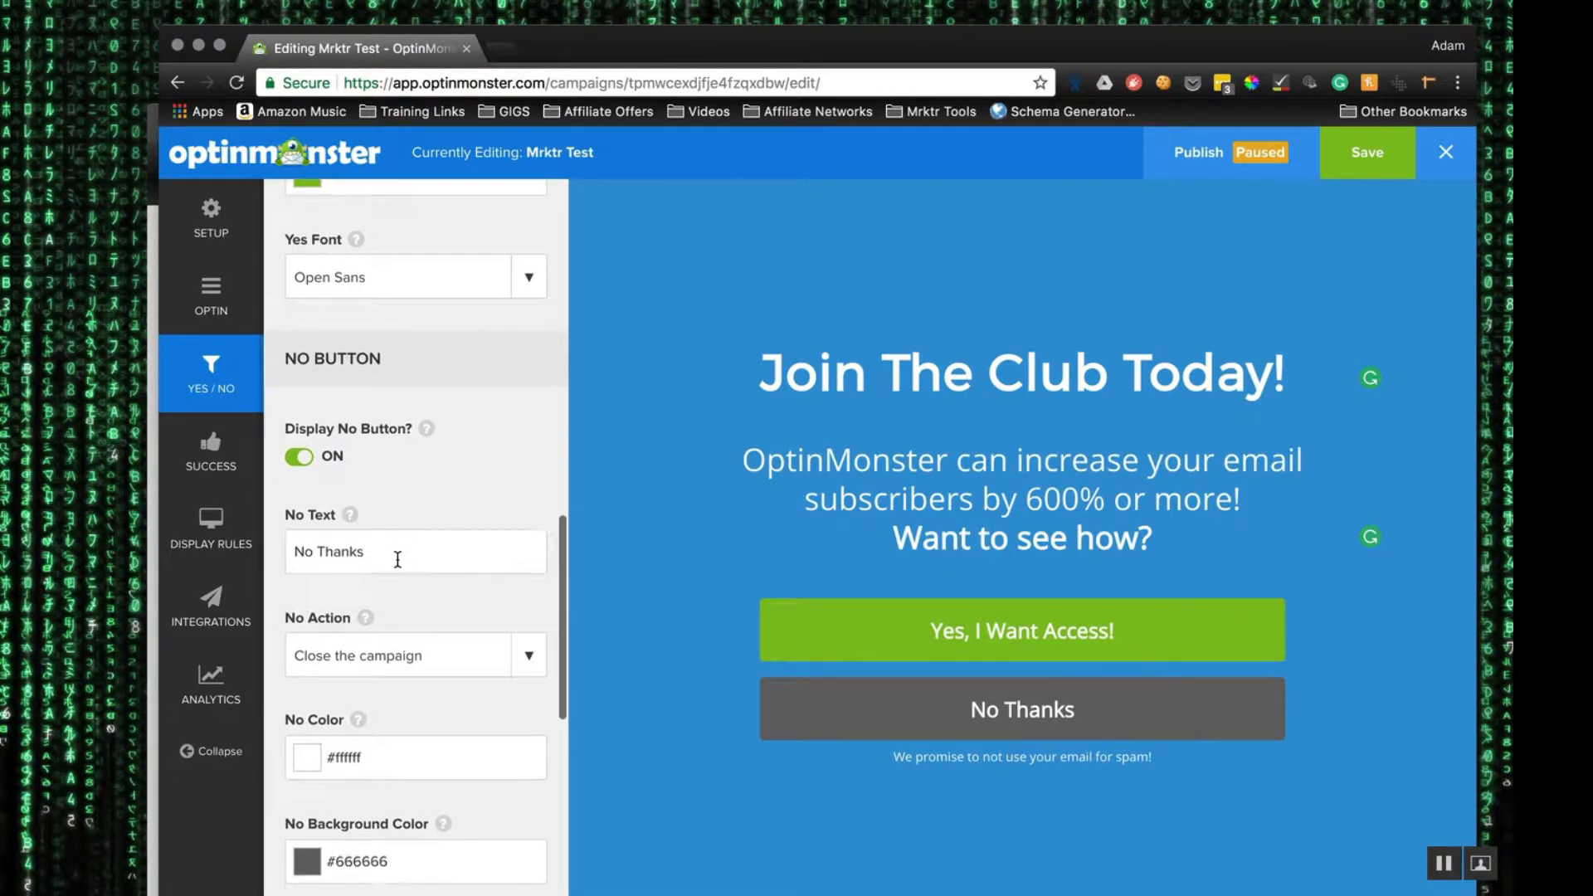
pyautogui.click(299, 451)
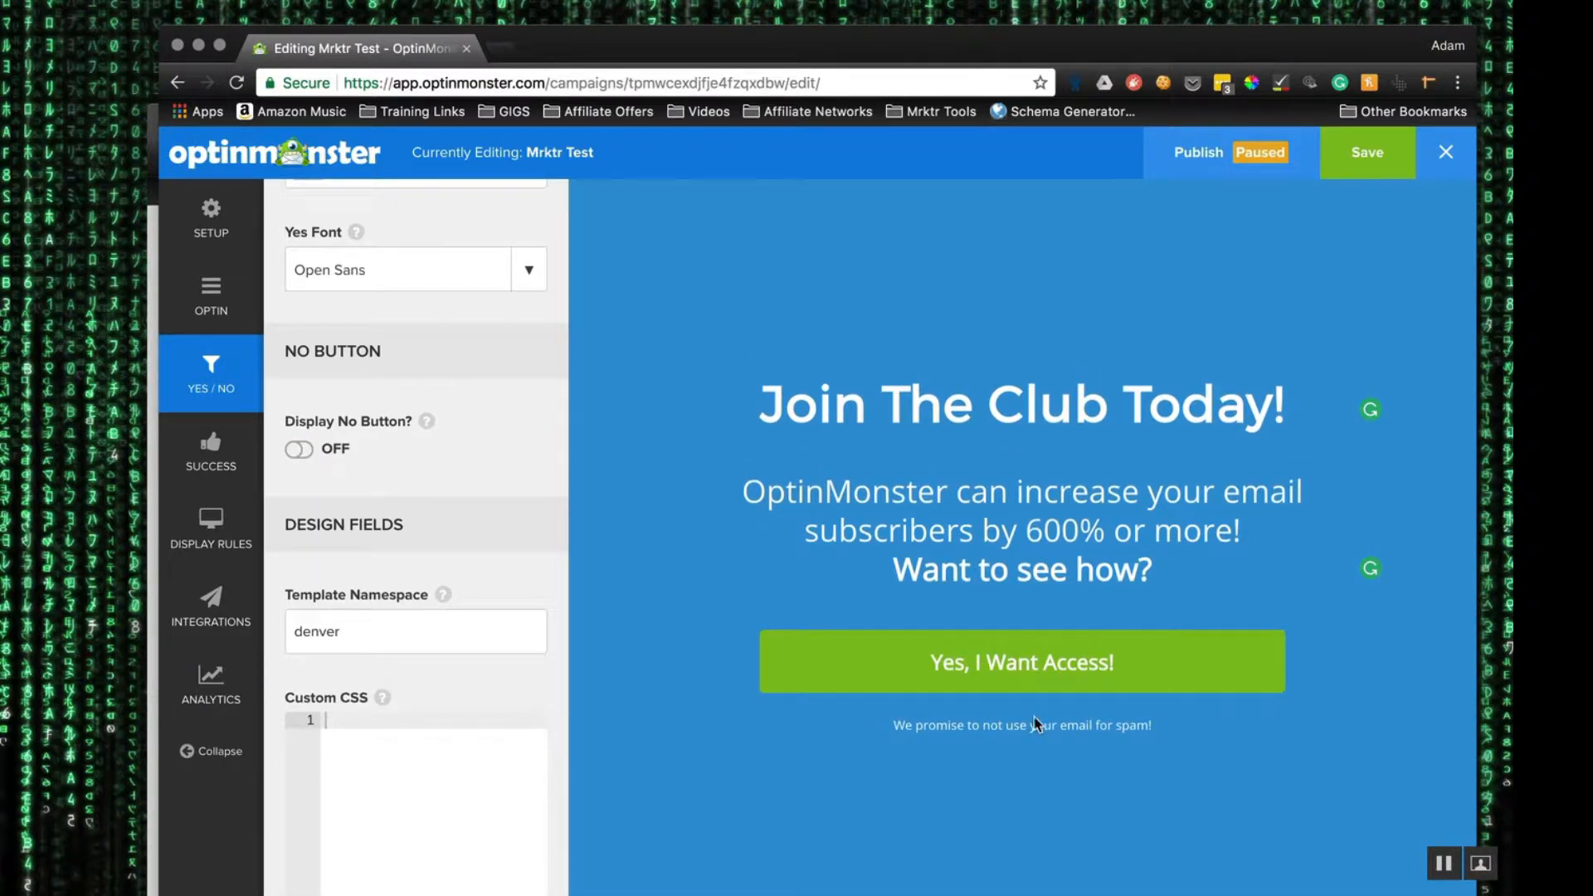
pyautogui.click(299, 450)
# Step: Review the No button's text, action, color and font options and the design fields of the Yes/No settings
pyautogui.scroll(-5, 460, 535)
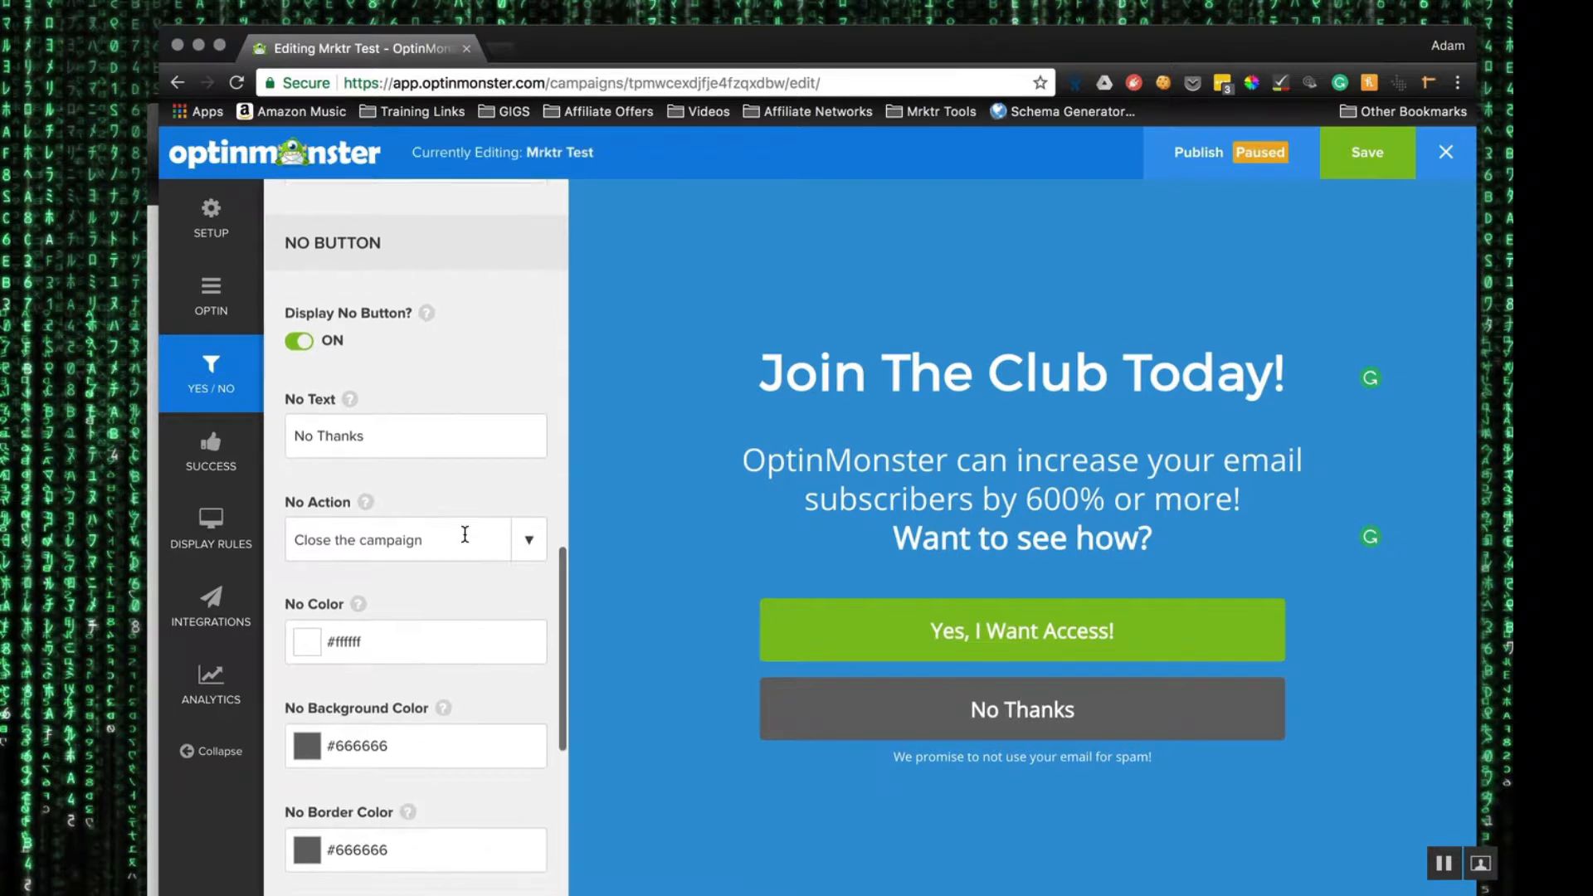
pyautogui.scroll(-1, 505, 569)
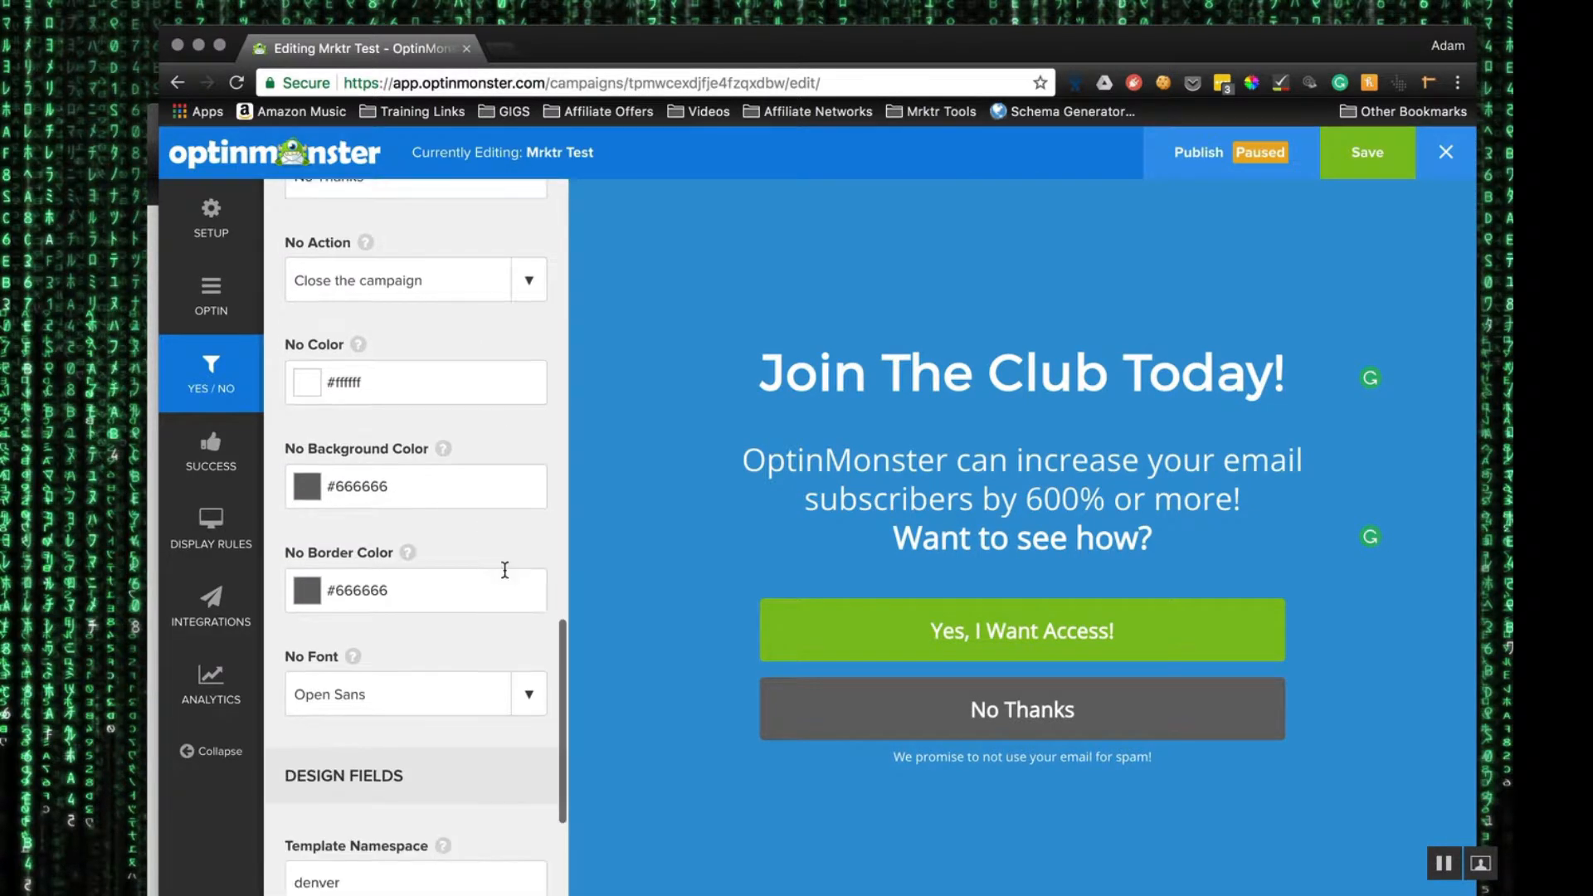
pyautogui.scroll(-4, 437, 662)
pyautogui.scroll(2, 438, 669)
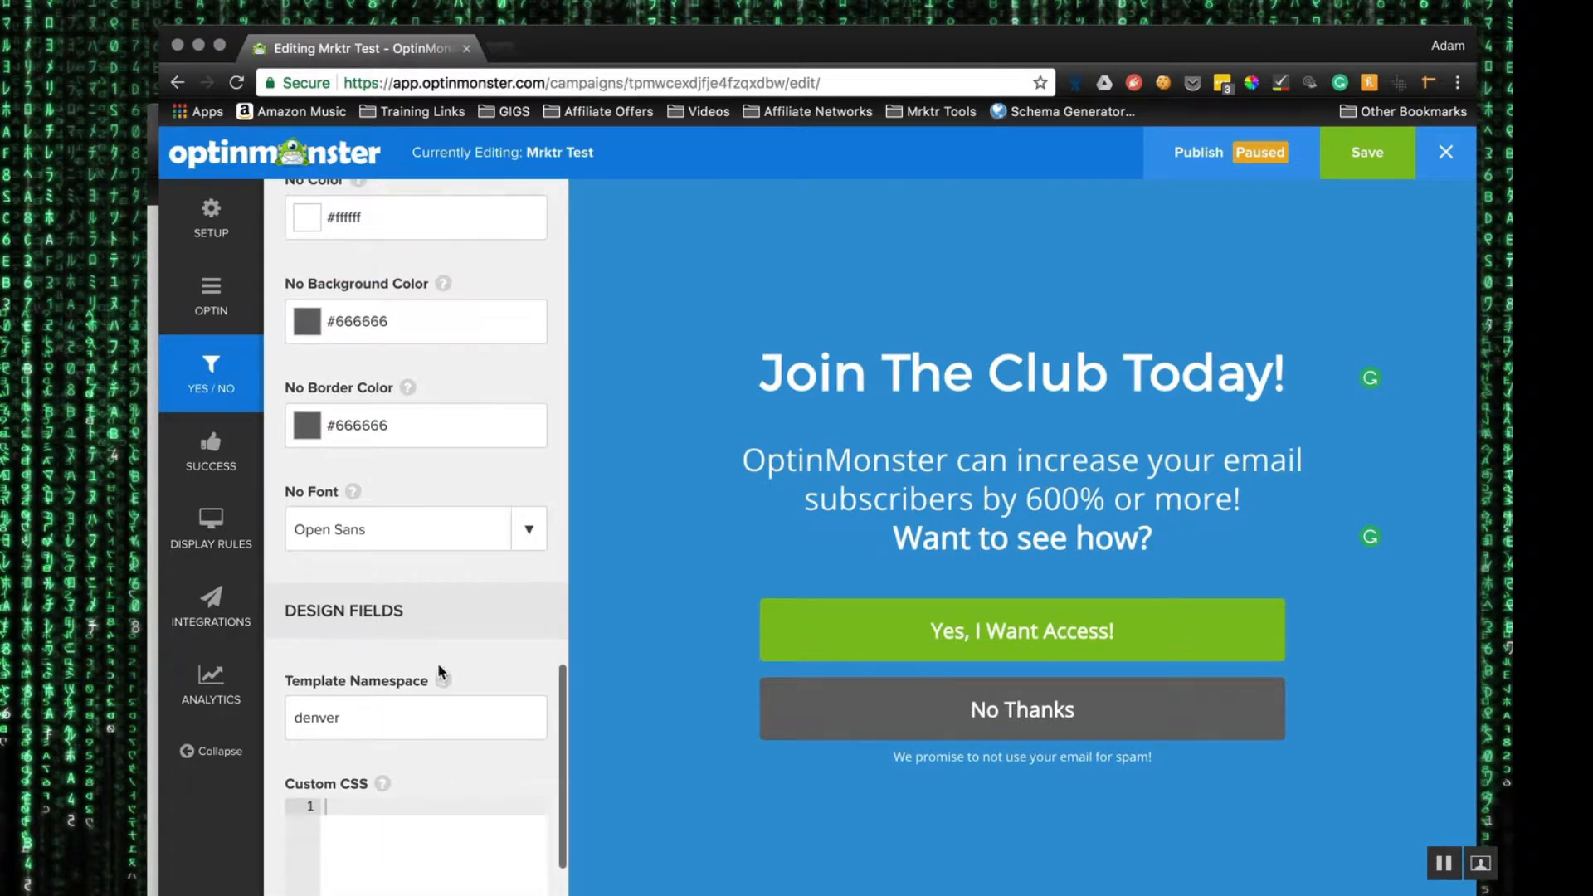
pyautogui.scroll(-2, 452, 797)
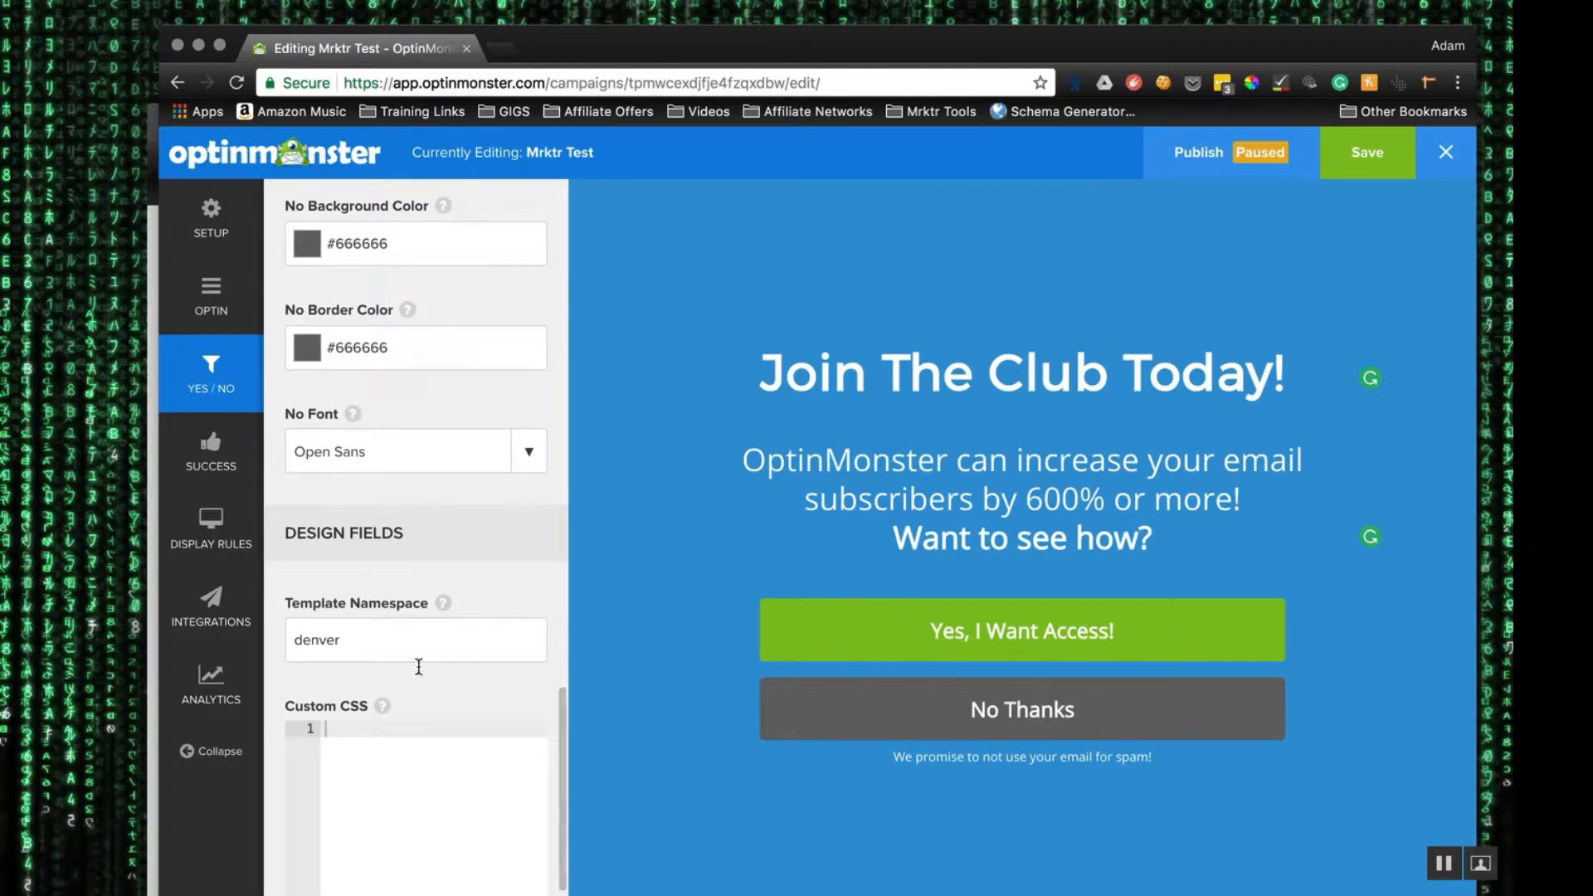
pyautogui.scroll(20, 470, 717)
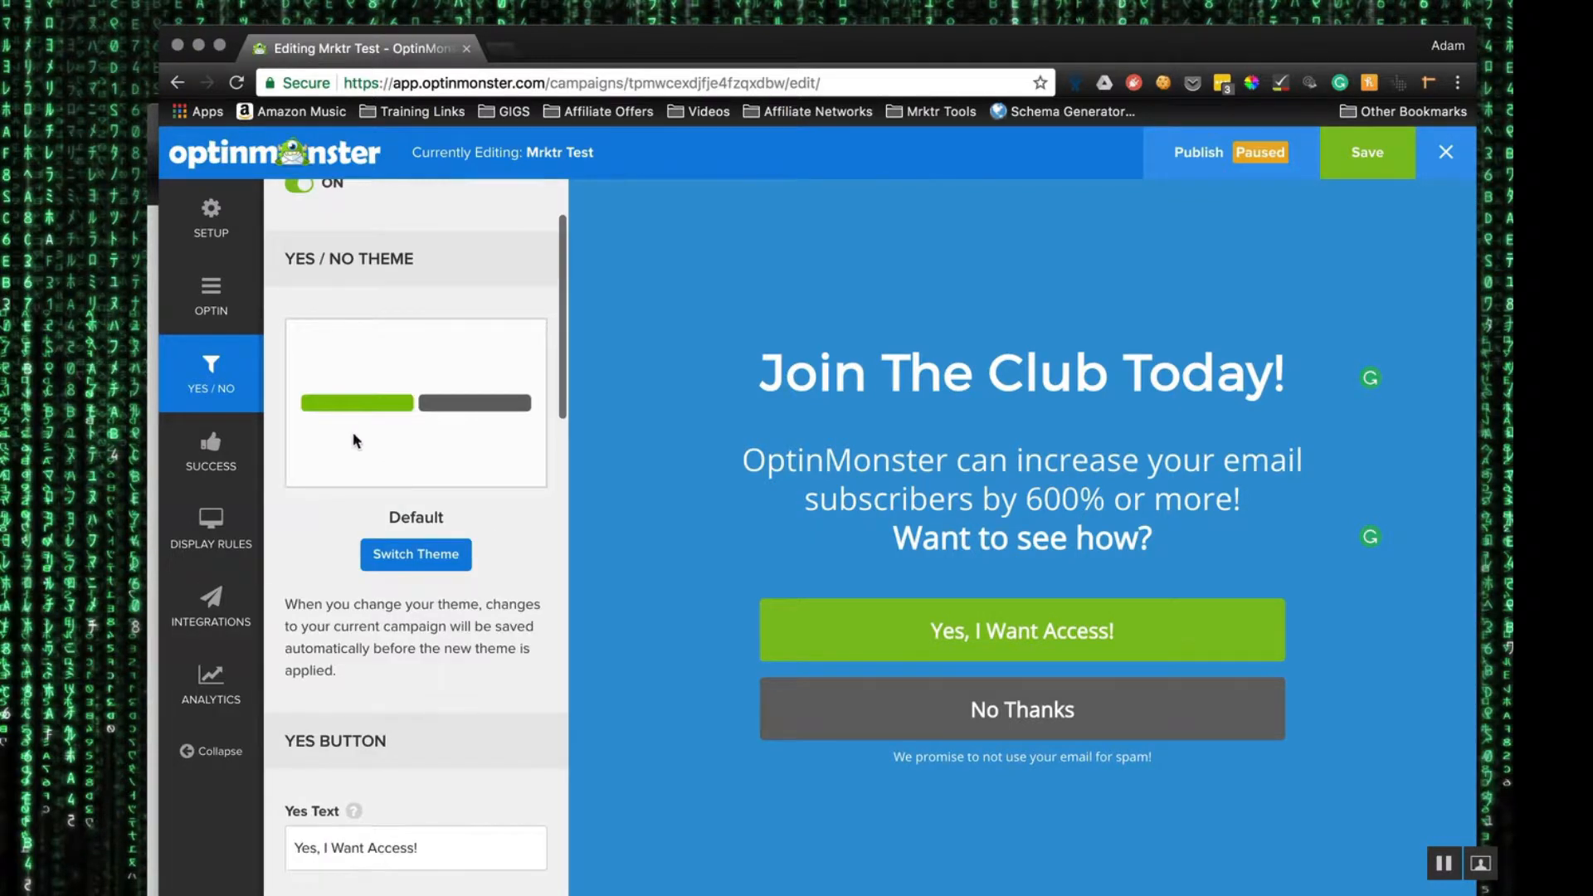
# Step: Open the campaign's success settings, review the success action choices, and keep "Display a success theme" selected
pyautogui.click(214, 466)
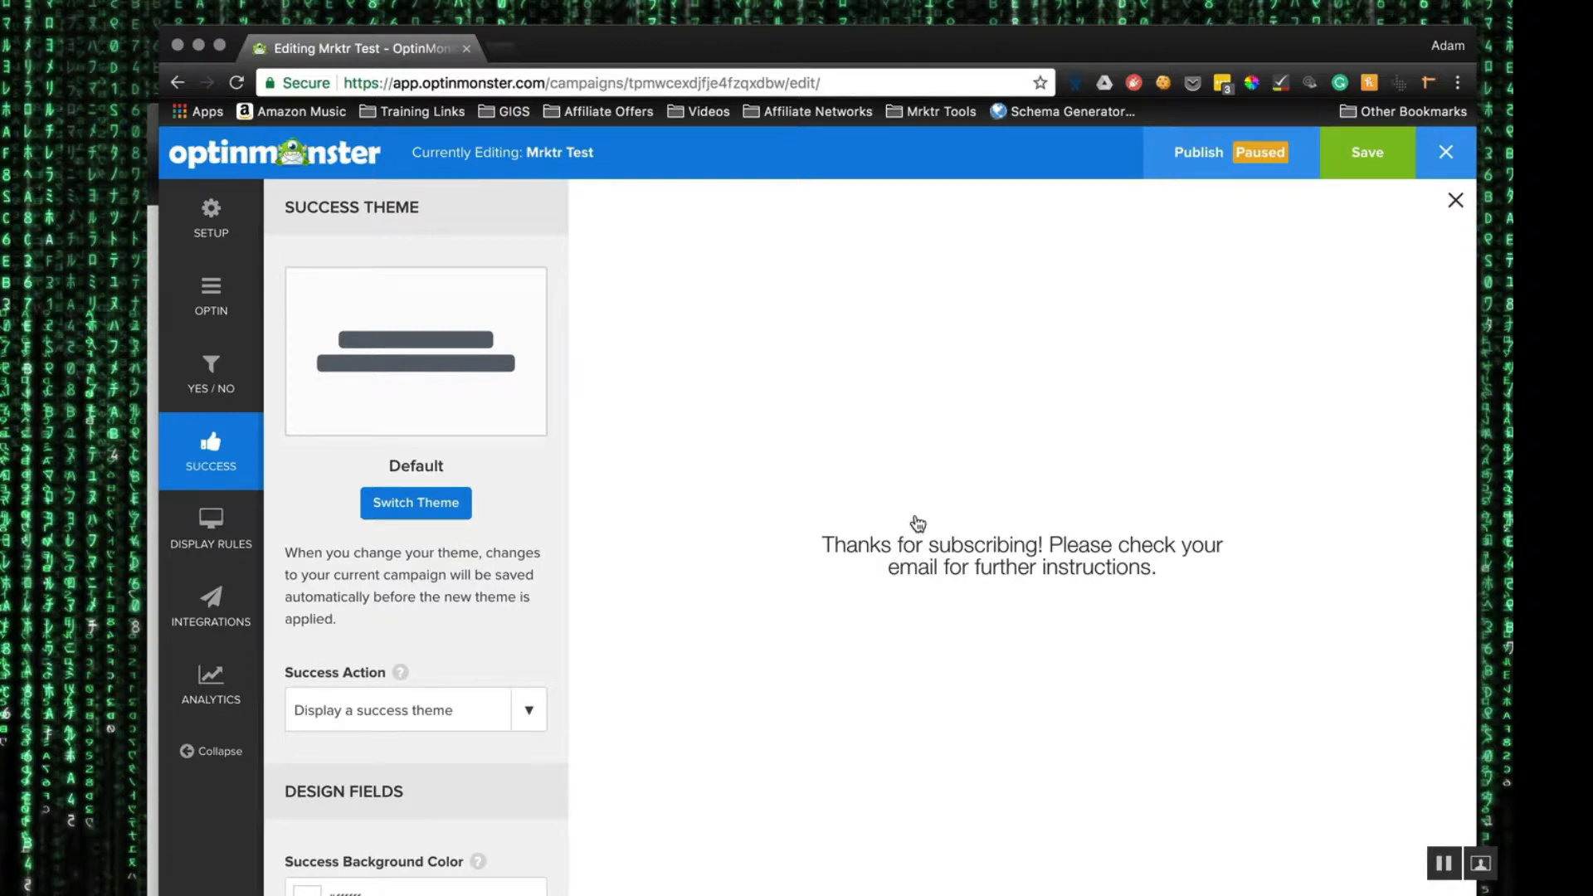
pyautogui.click(440, 732)
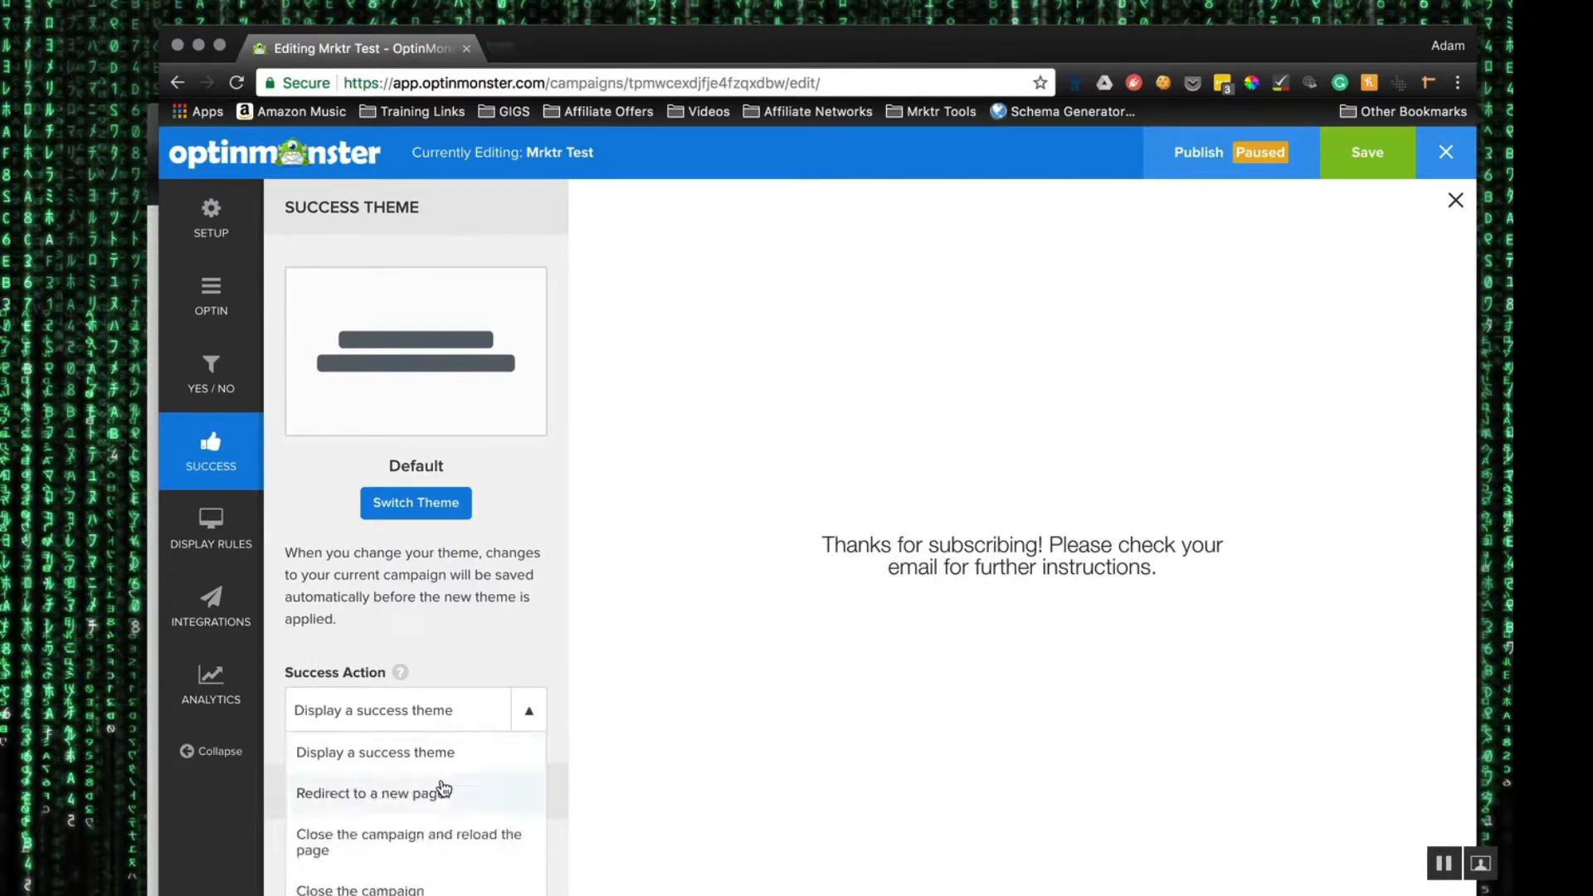
pyautogui.click(456, 753)
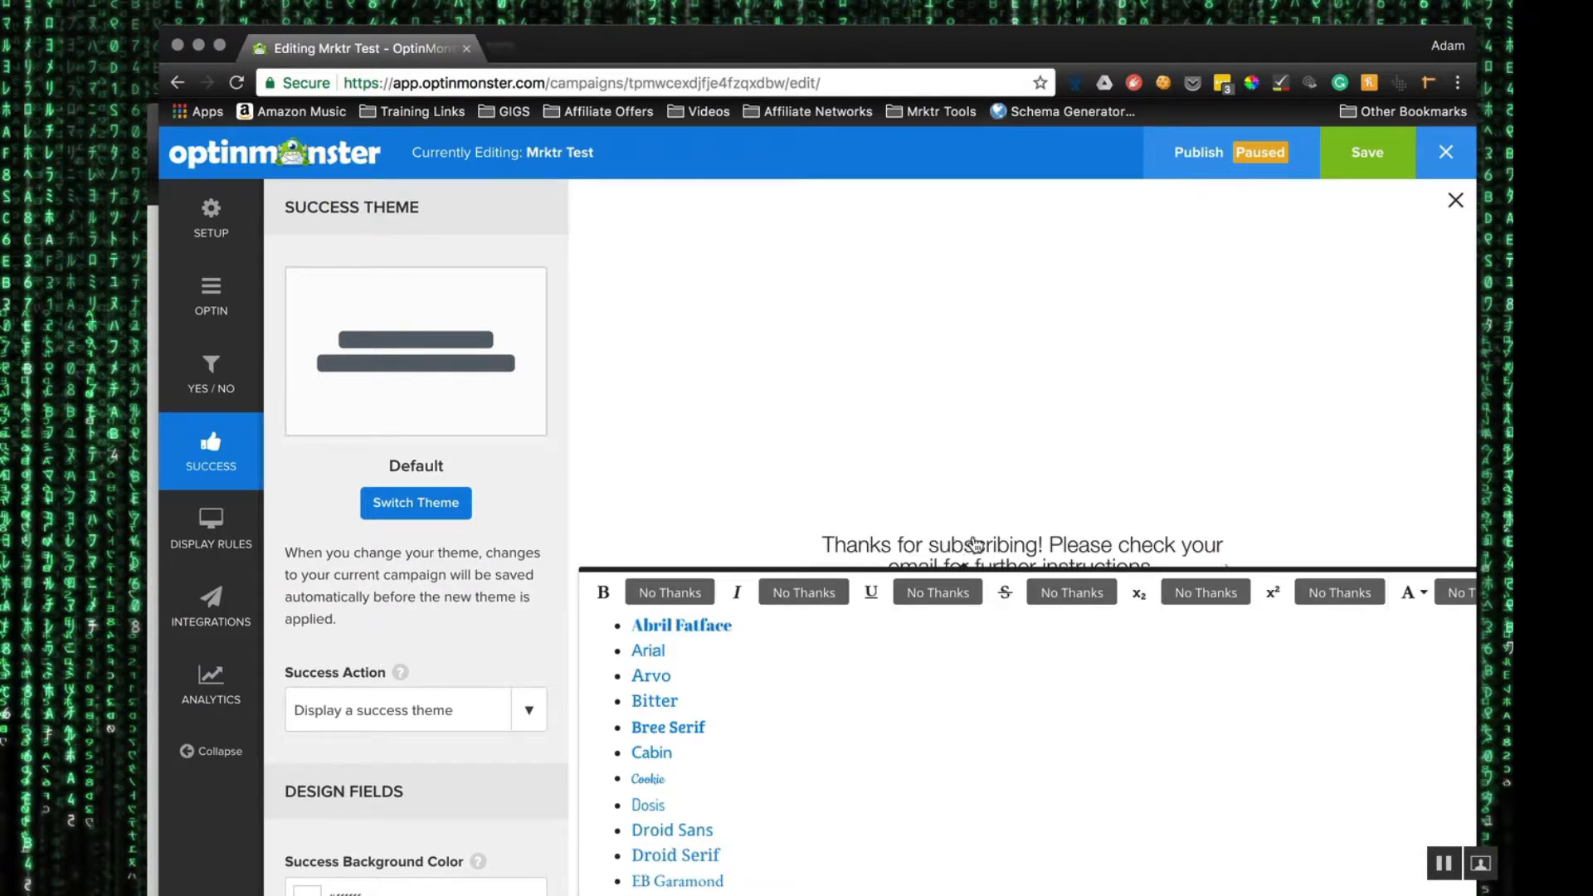
pyautogui.scroll(-1, 924, 525)
pyautogui.click(836, 432)
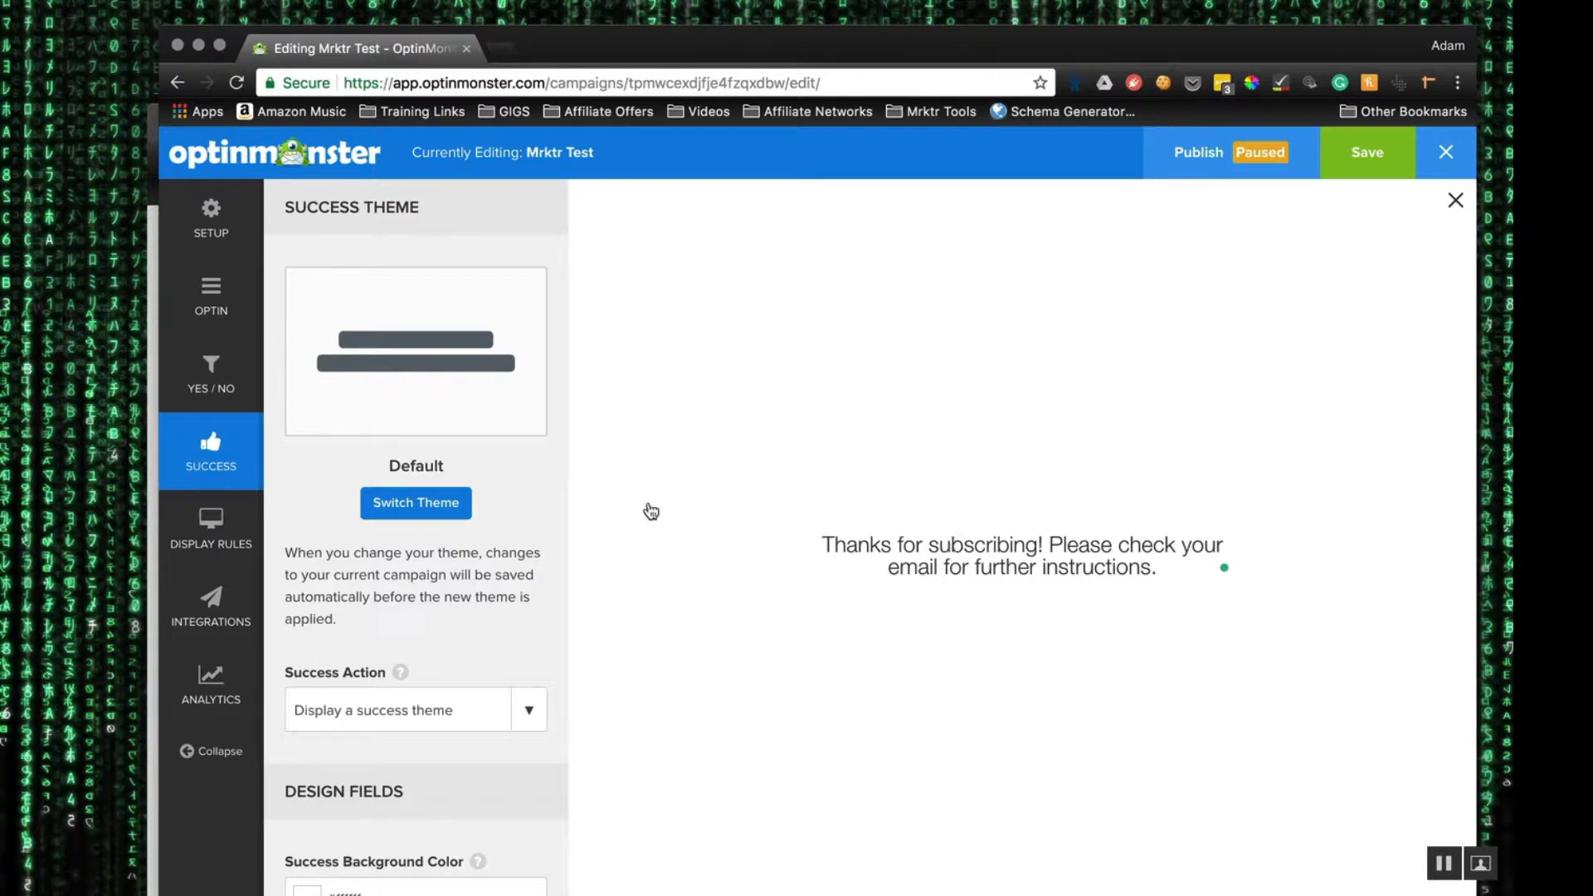
# Step: Review the available success themes and the success design fields, including background color, triggered scripts and template namespace
pyautogui.click(417, 510)
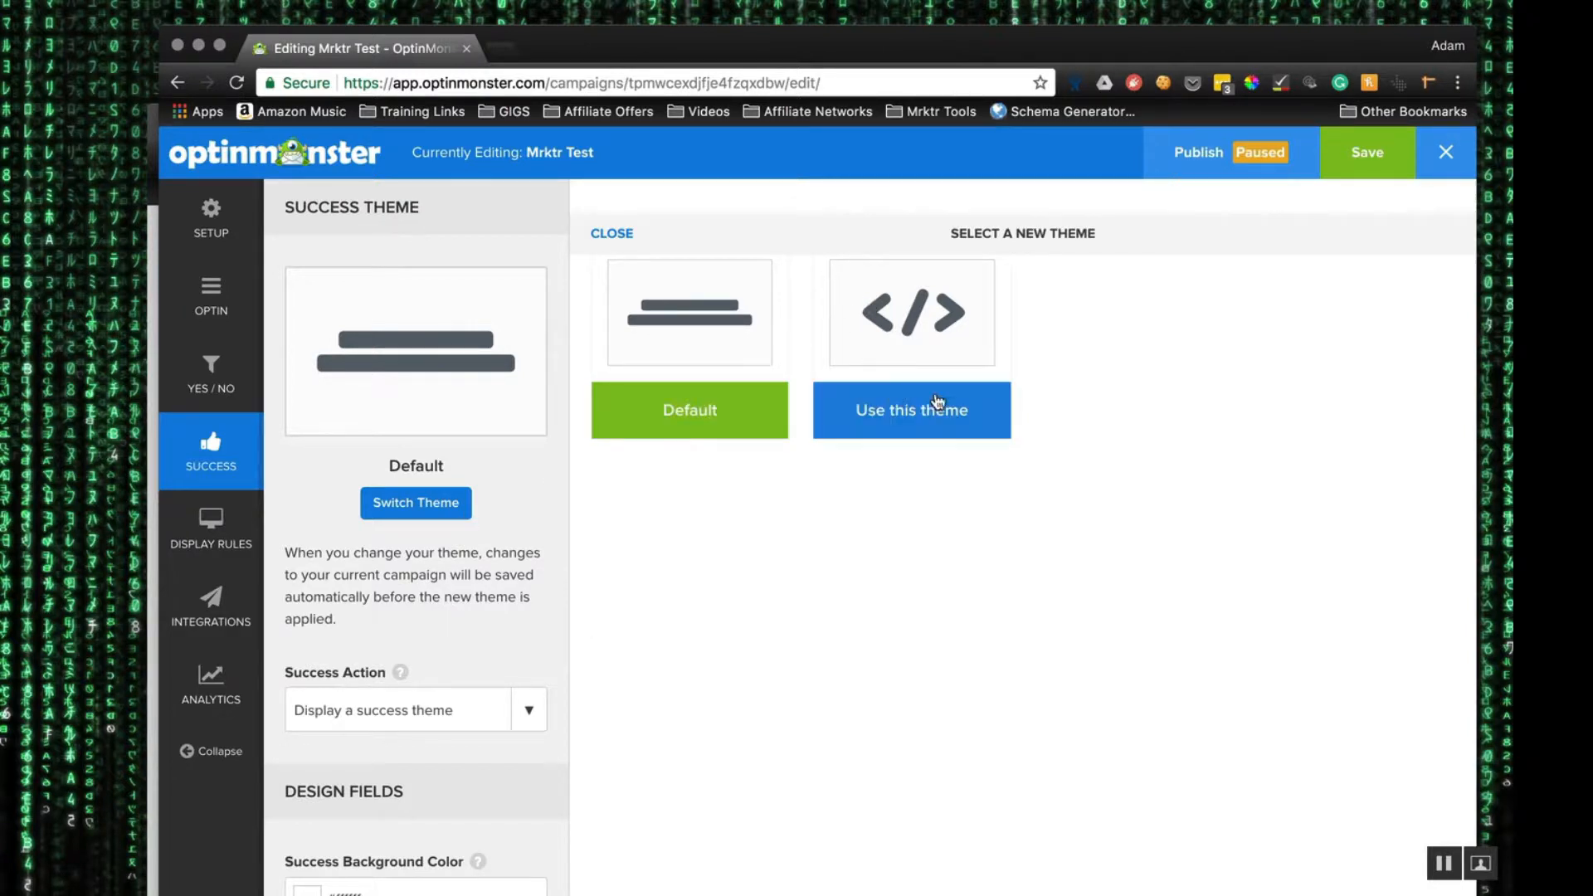
pyautogui.scroll(-5, 405, 597)
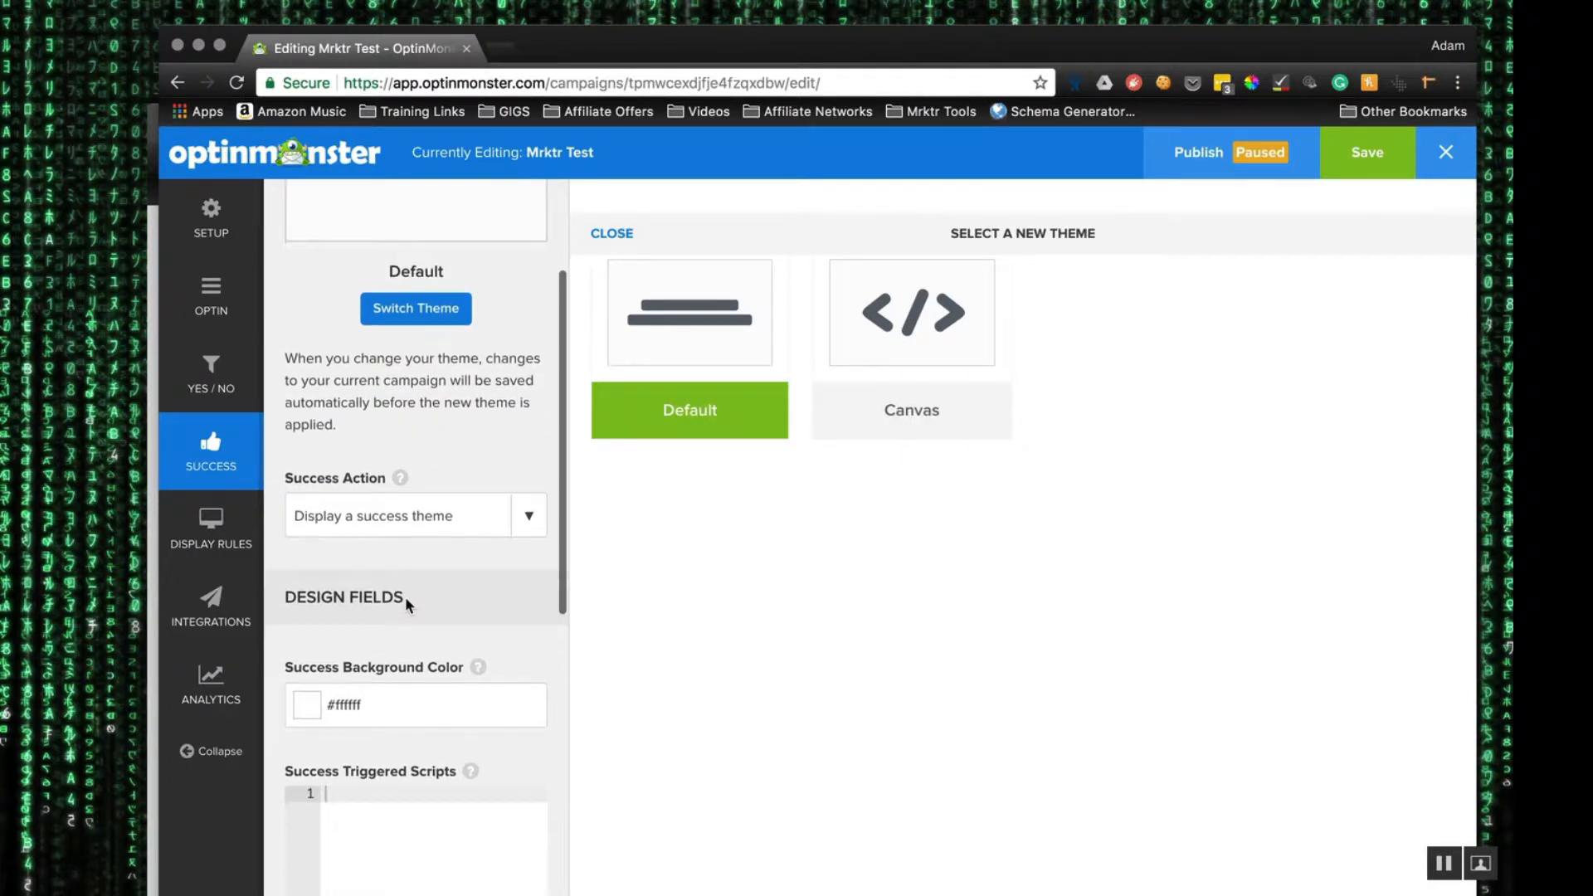
pyautogui.scroll(4, 408, 603)
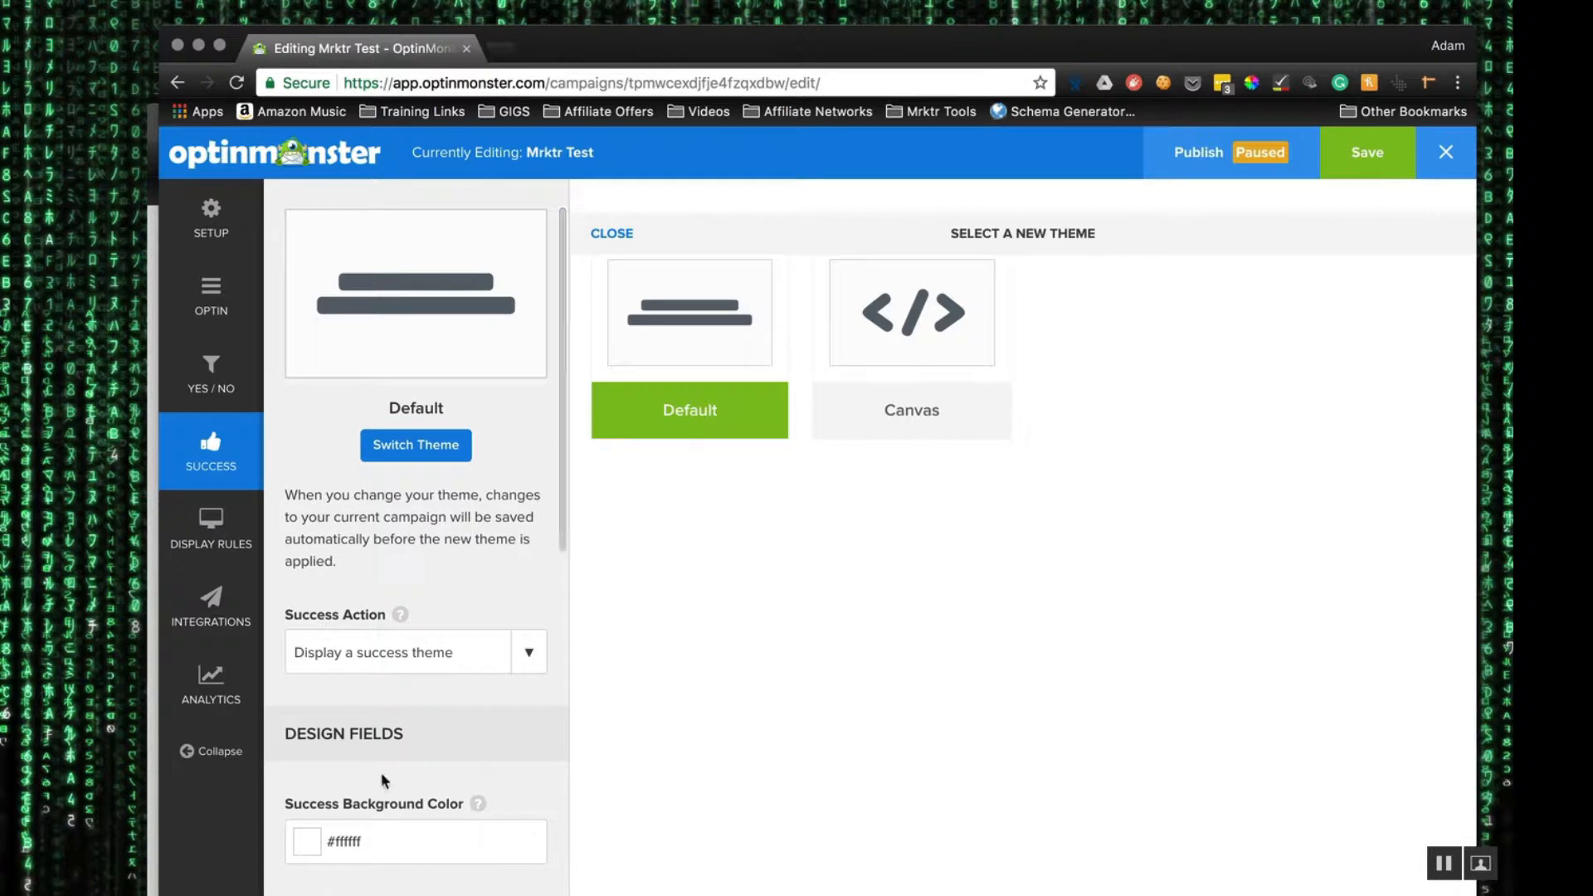
pyautogui.scroll(-2, 380, 863)
pyautogui.scroll(-5, 431, 661)
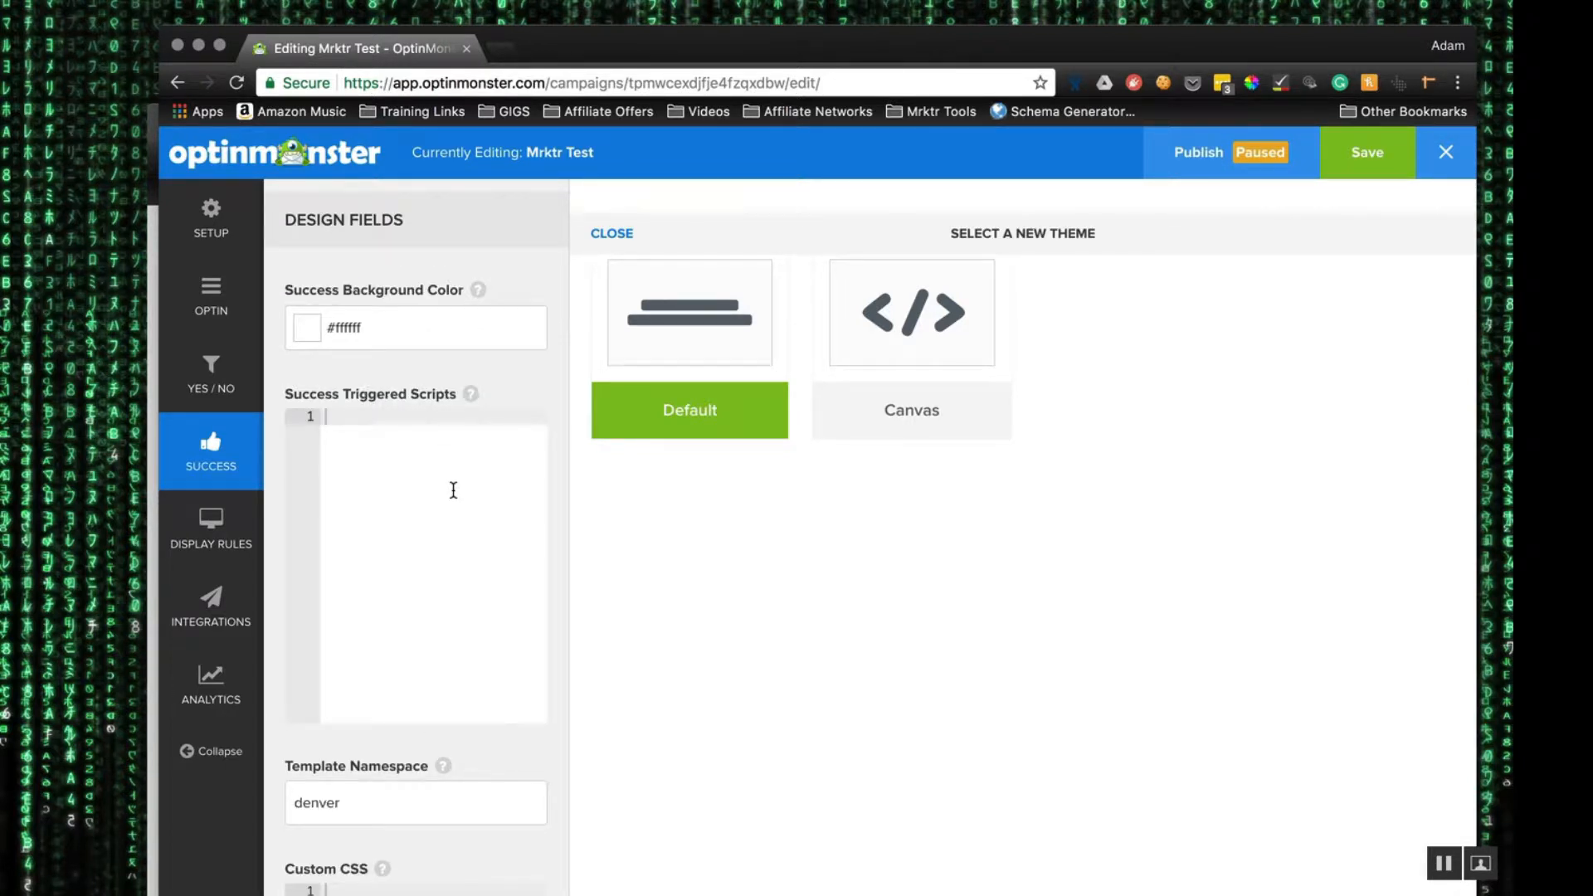
pyautogui.scroll(-1, 453, 491)
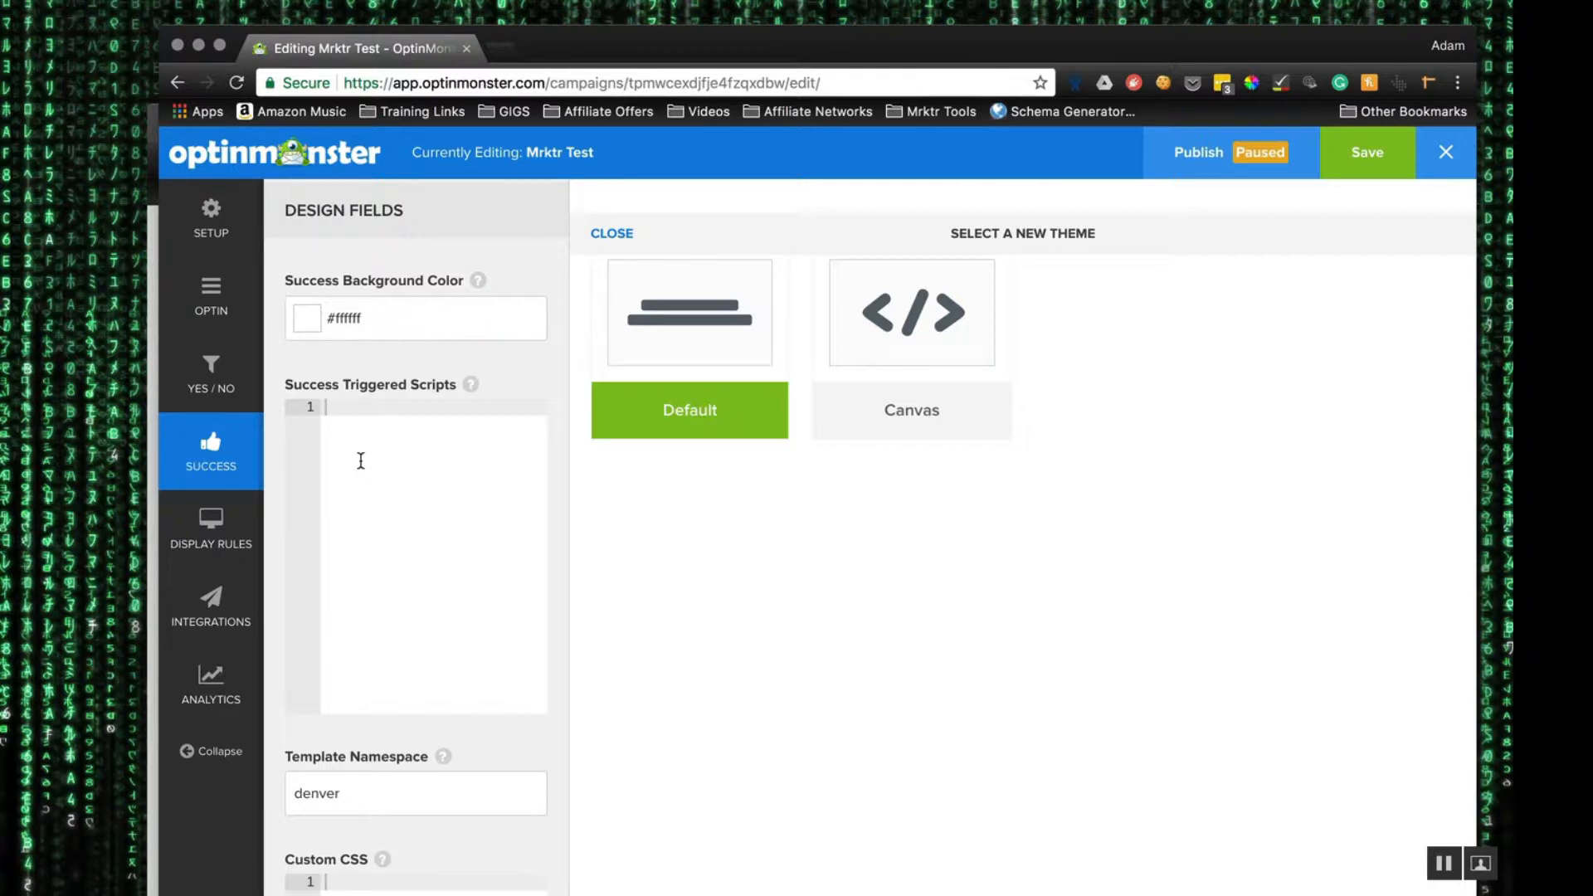
pyautogui.scroll(-5, 398, 527)
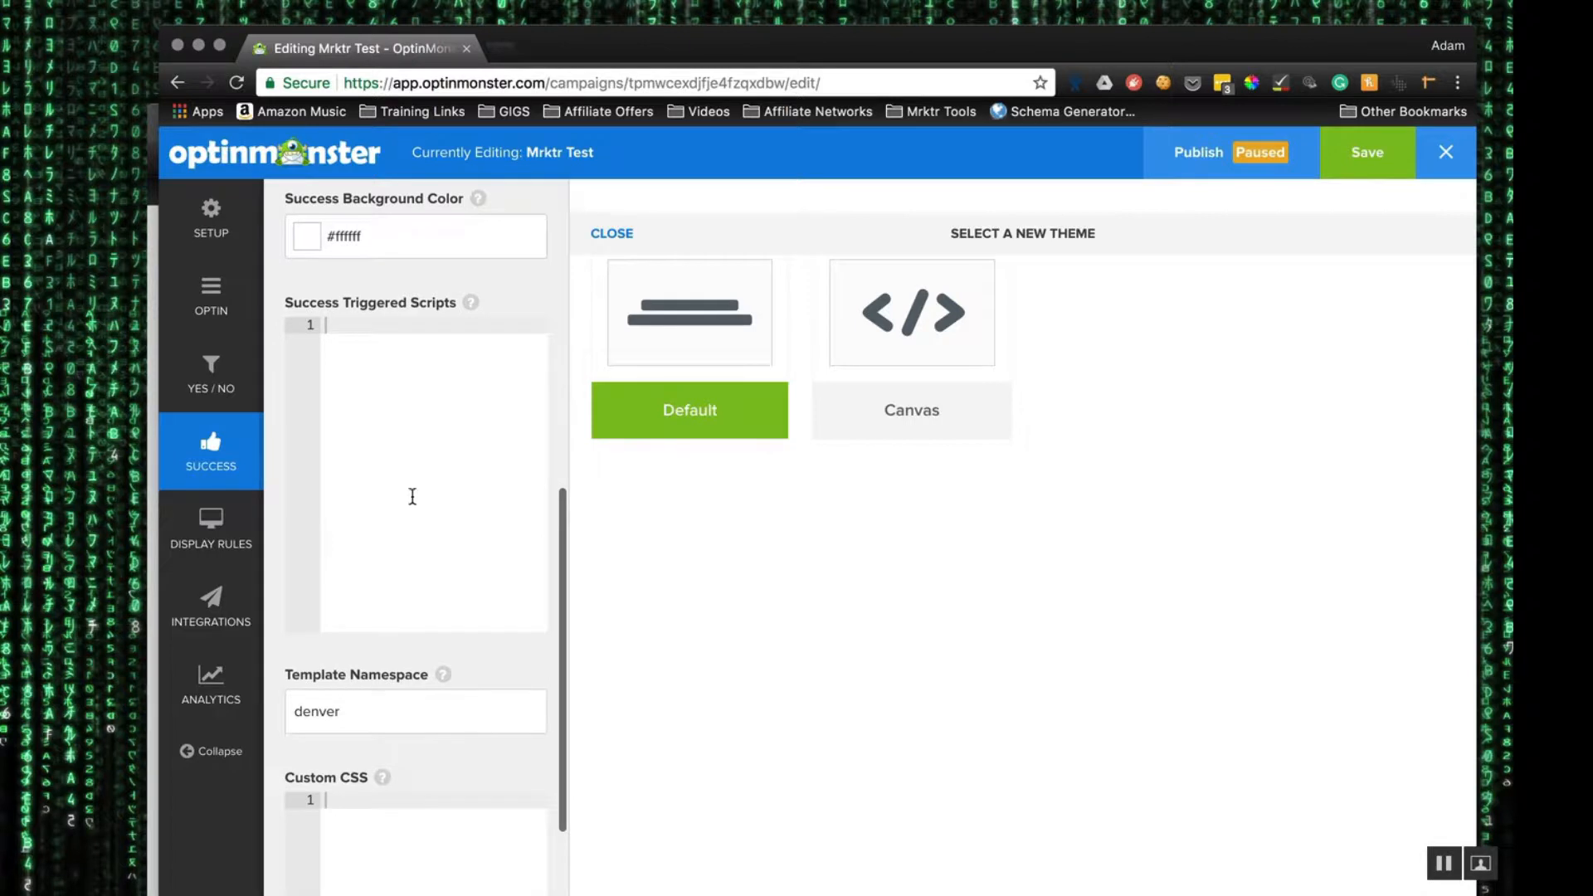
pyautogui.scroll(4, 448, 508)
pyautogui.scroll(2, 448, 508)
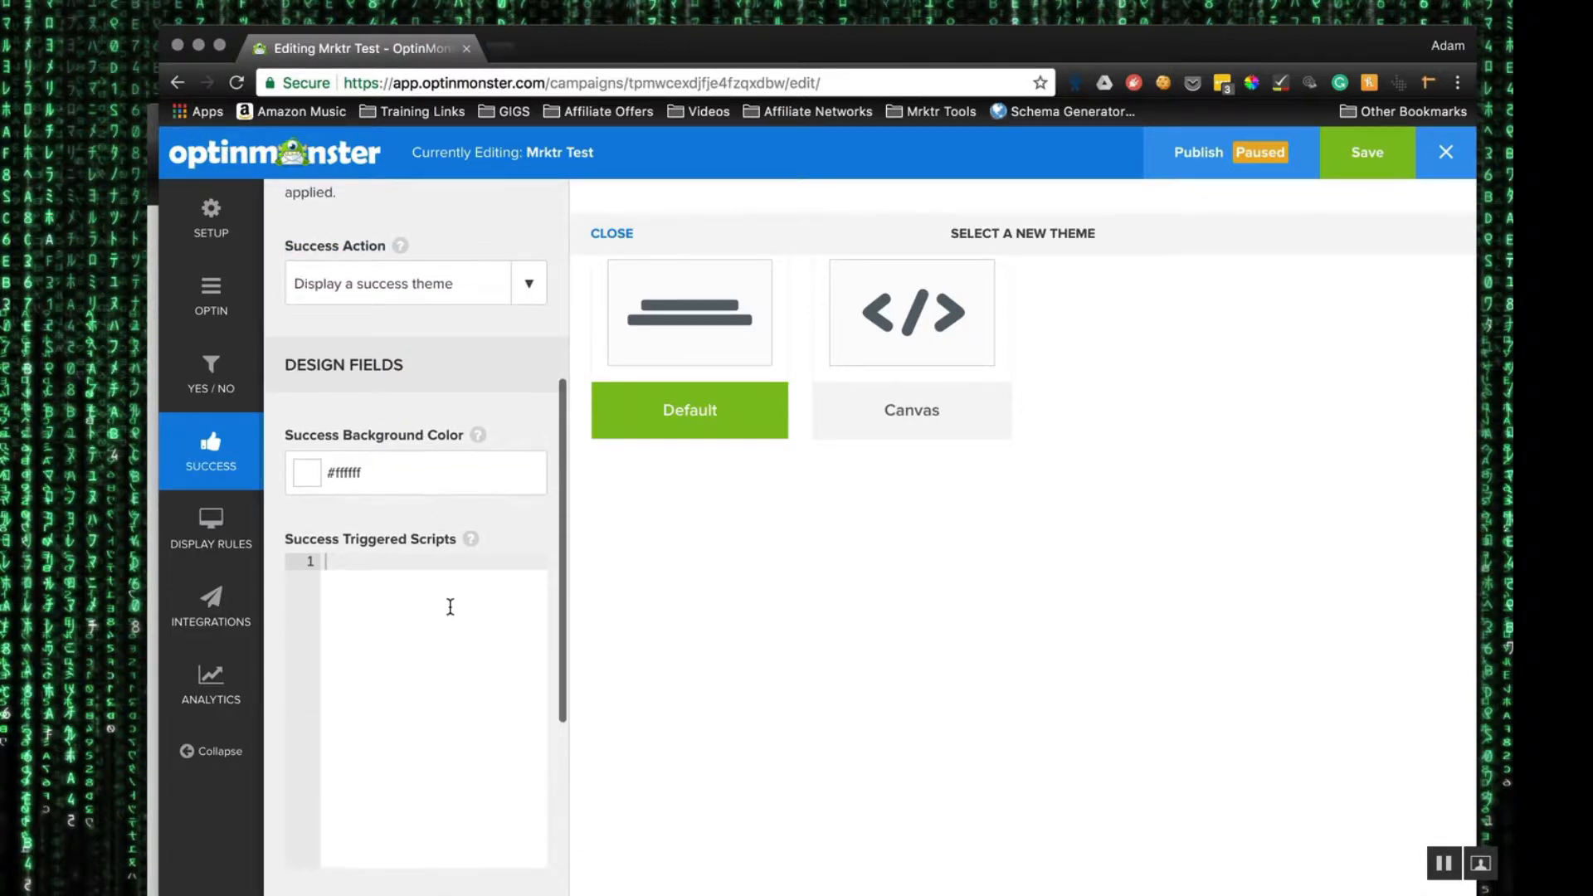
# Step: Add a new ruleset named "Mobile Ruleset" to the campaign's display rules
pyautogui.click(217, 525)
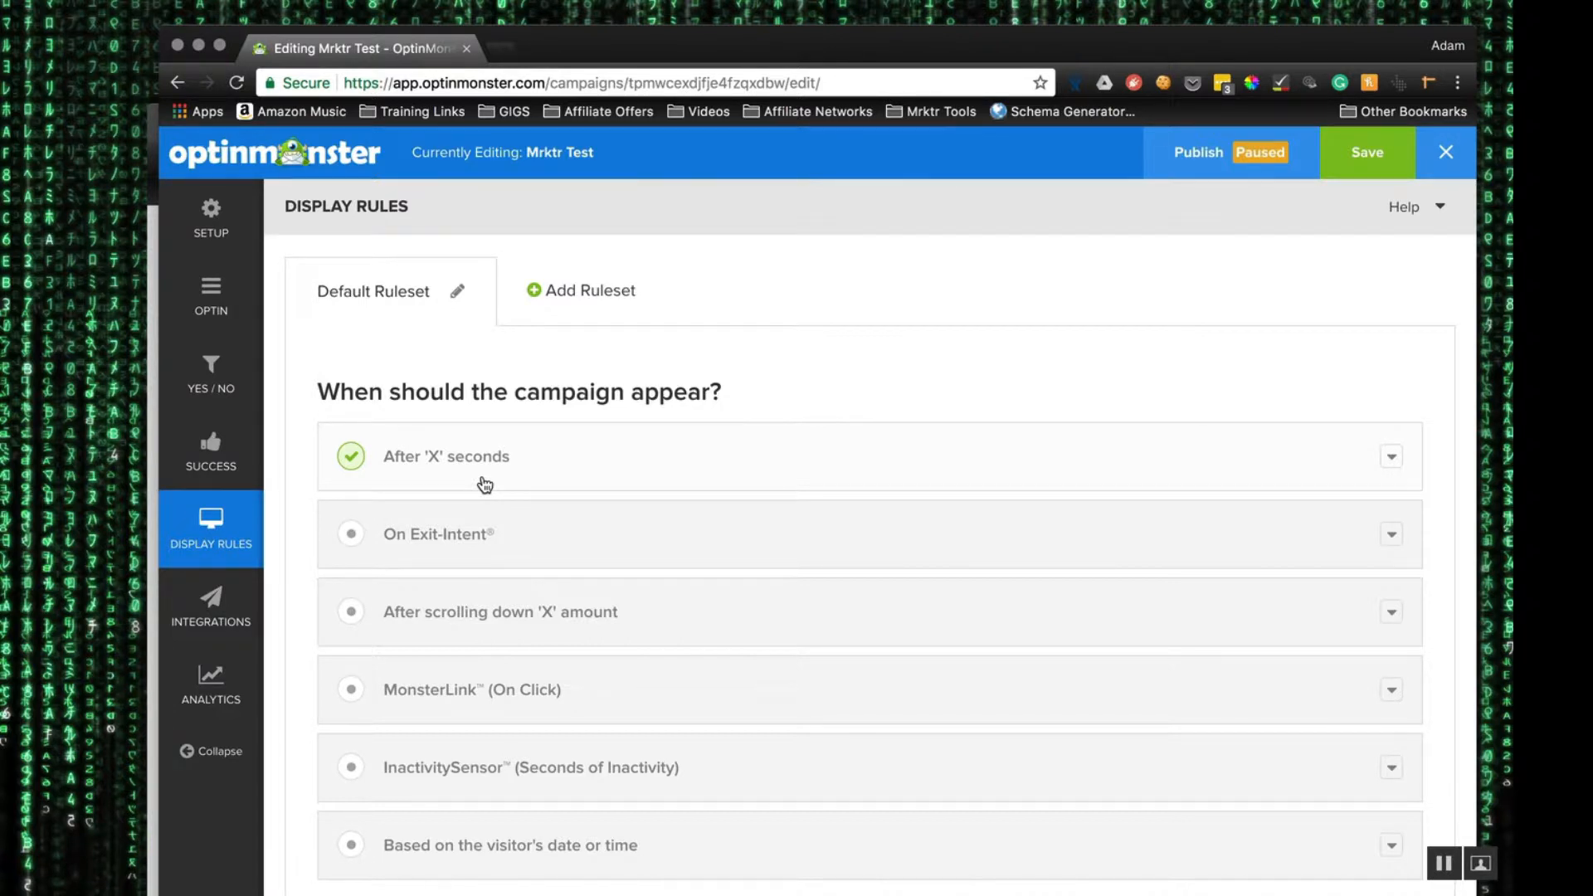
pyautogui.click(572, 296)
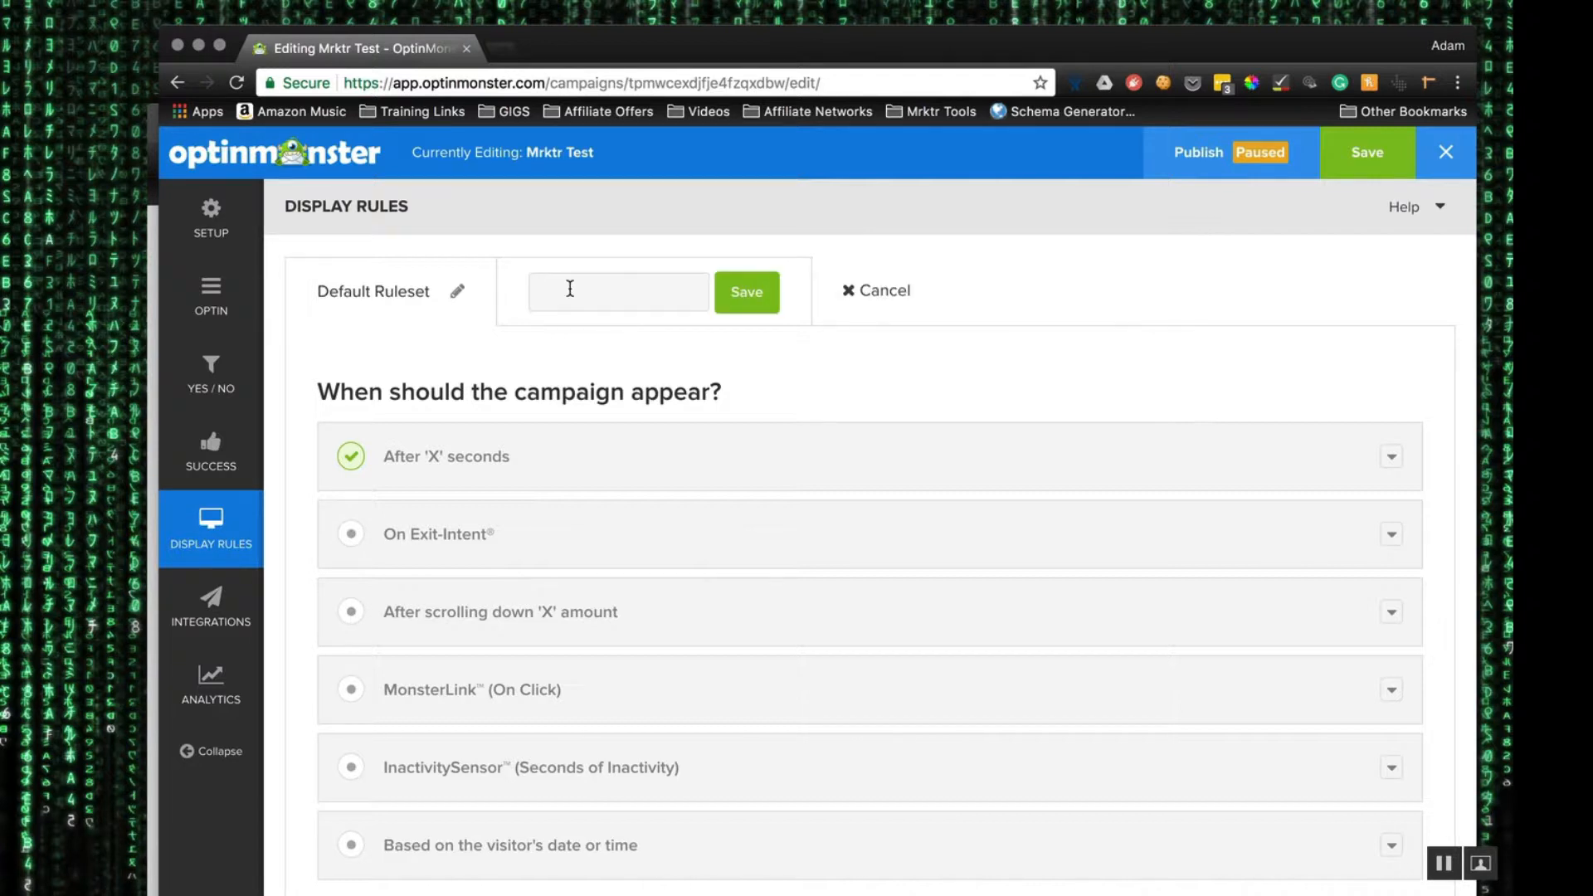
pyautogui.write('Mobile Ruleset')
pyautogui.click(746, 300)
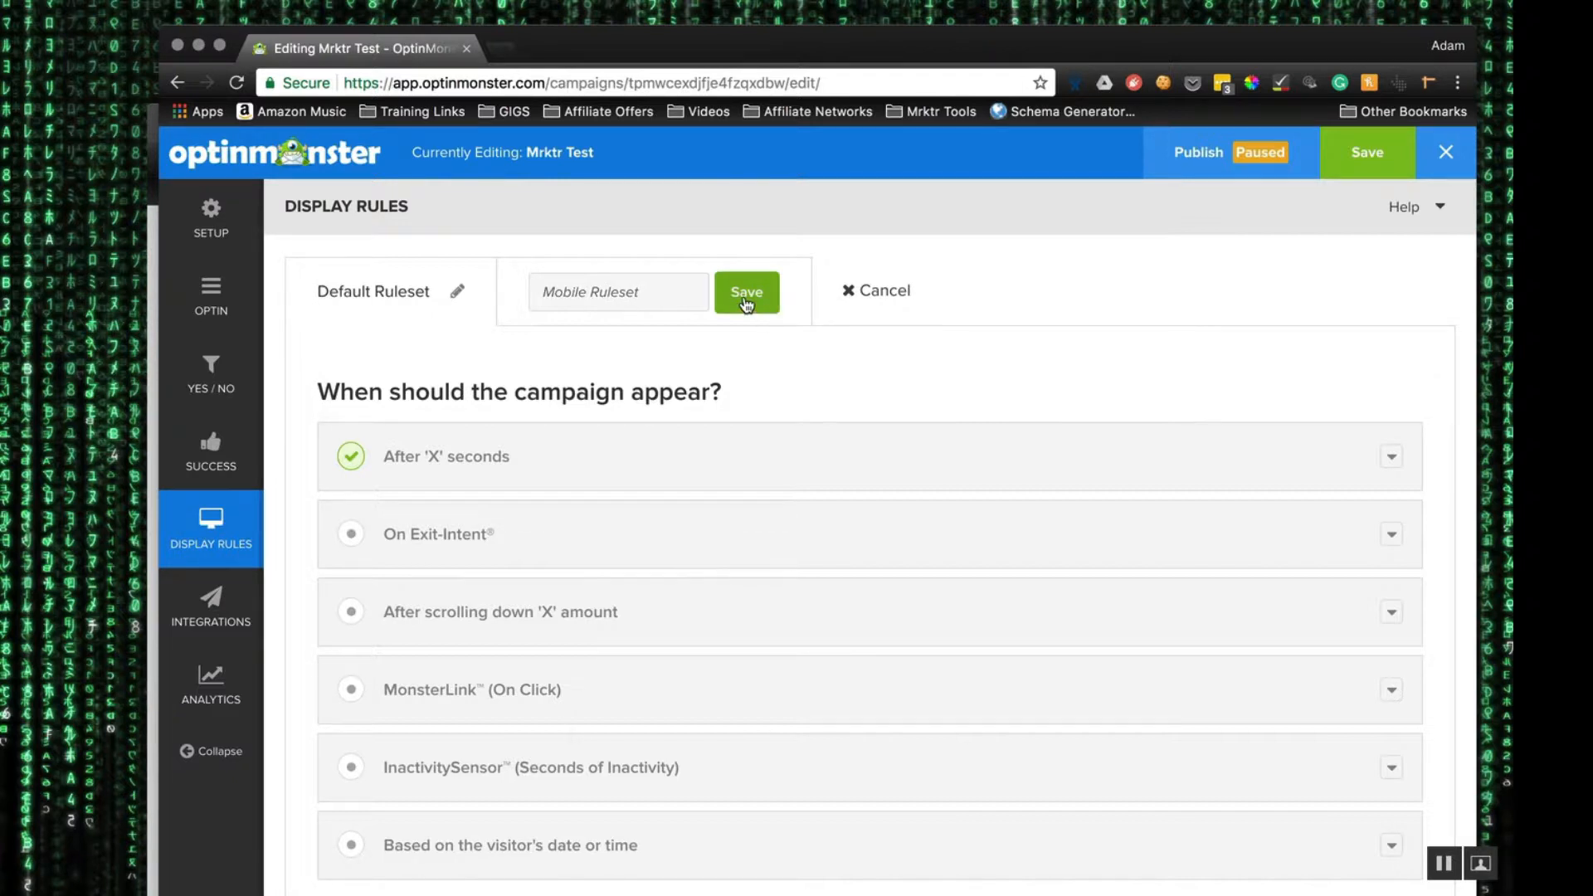
# Step: Save the Mobile Ruleset and add another ruleset named "MonsterLink Ruleset"
pyautogui.click(740, 290)
pyautogui.write('Mon')
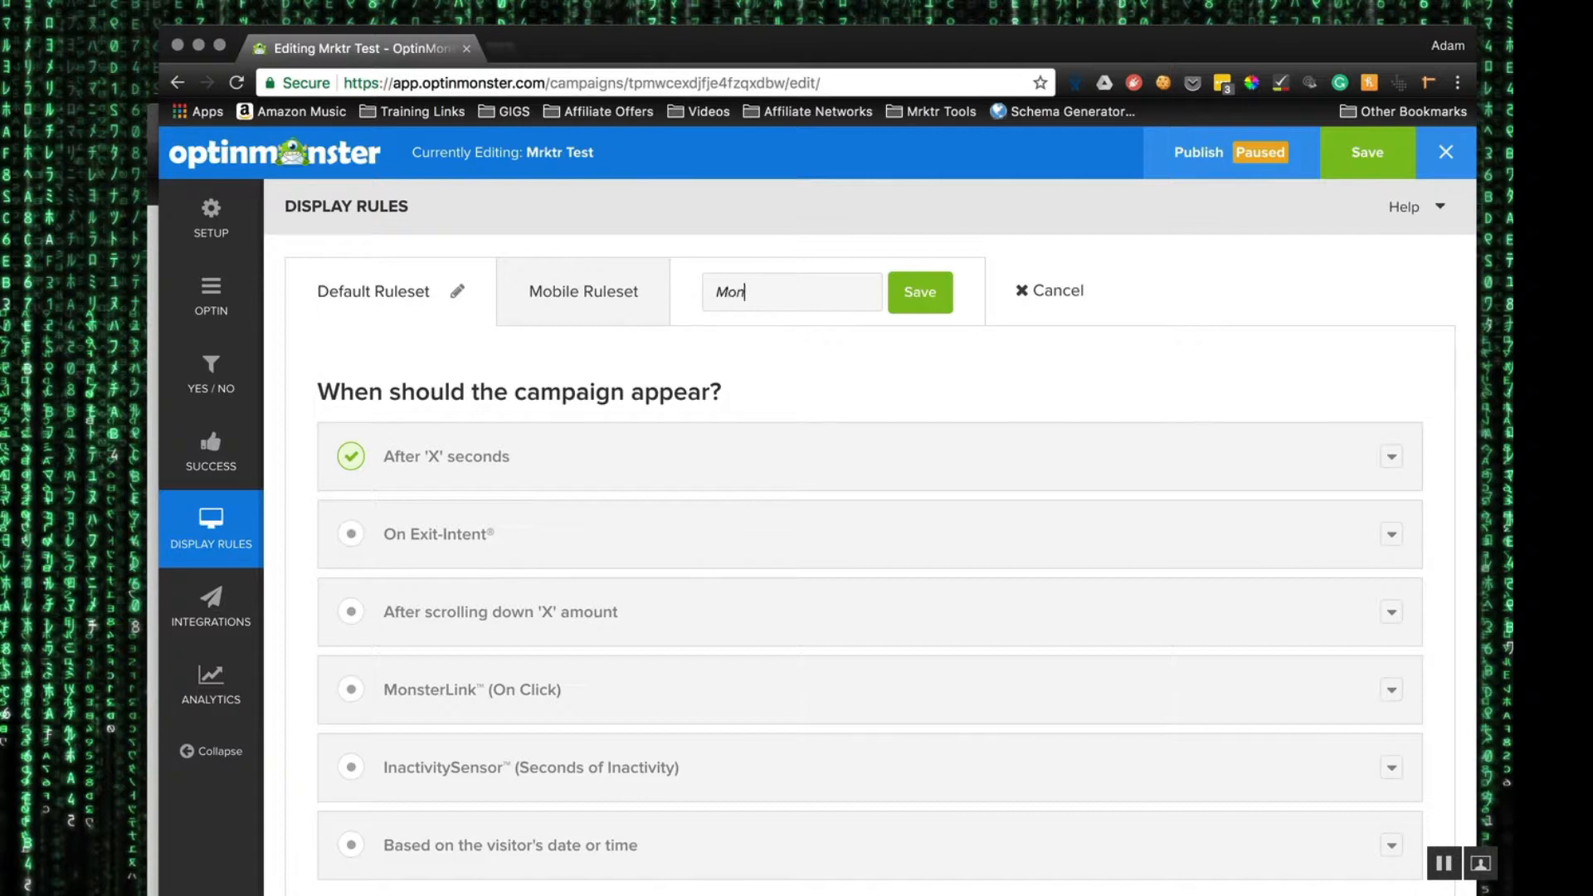
pyautogui.write('sterLink Ruleset')
pyautogui.click(921, 309)
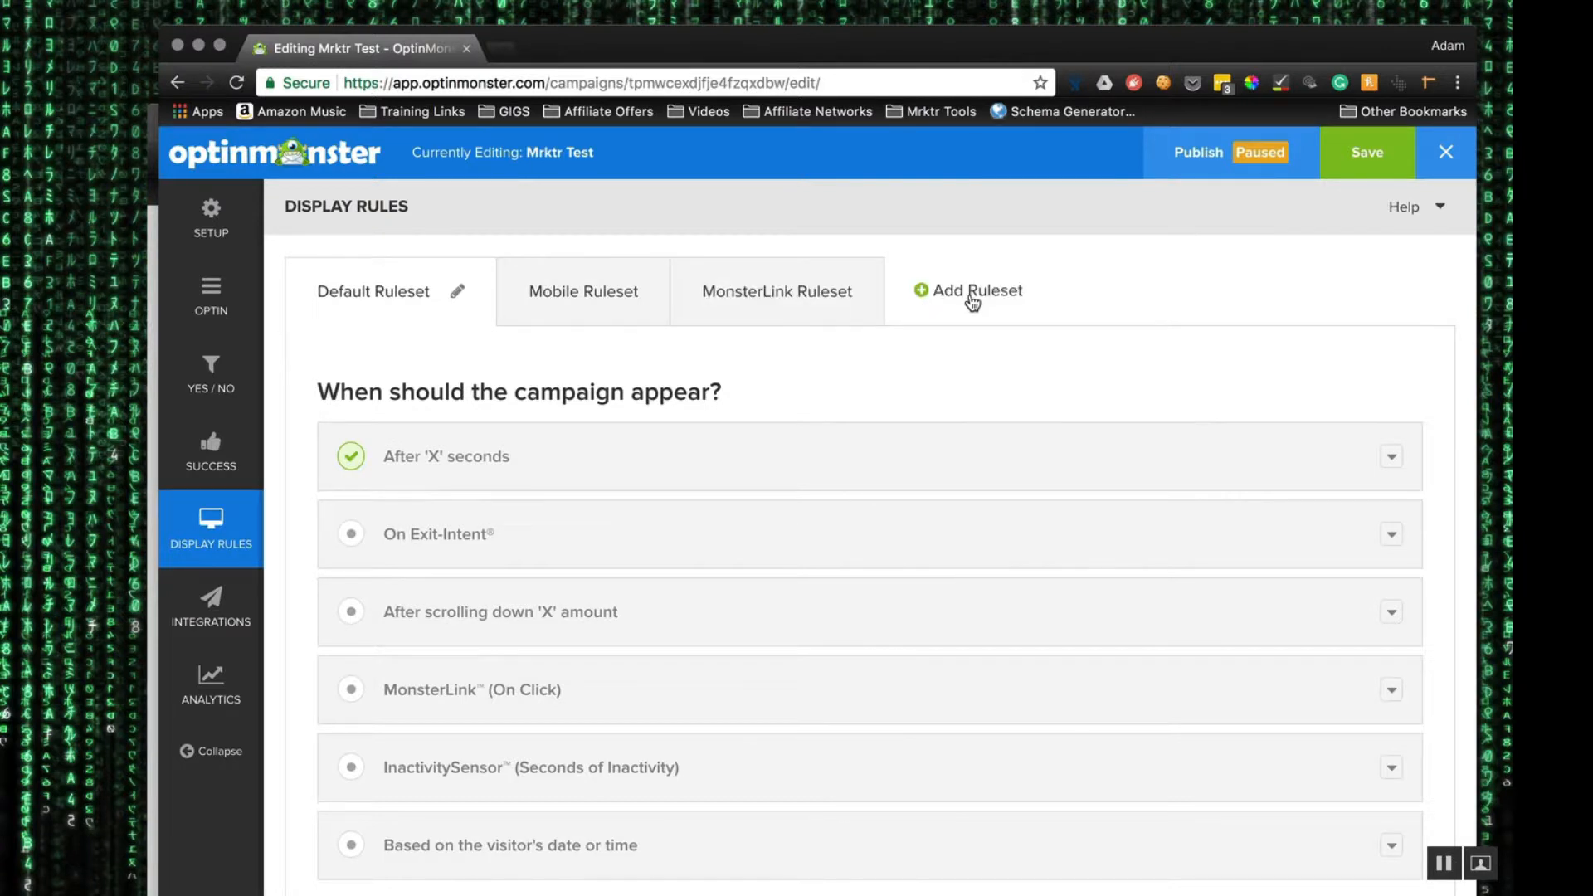
# Step: Add a further display ruleset named "On Exit Intent Ruleset"
pyautogui.click(972, 304)
pyautogui.write('On Ex')
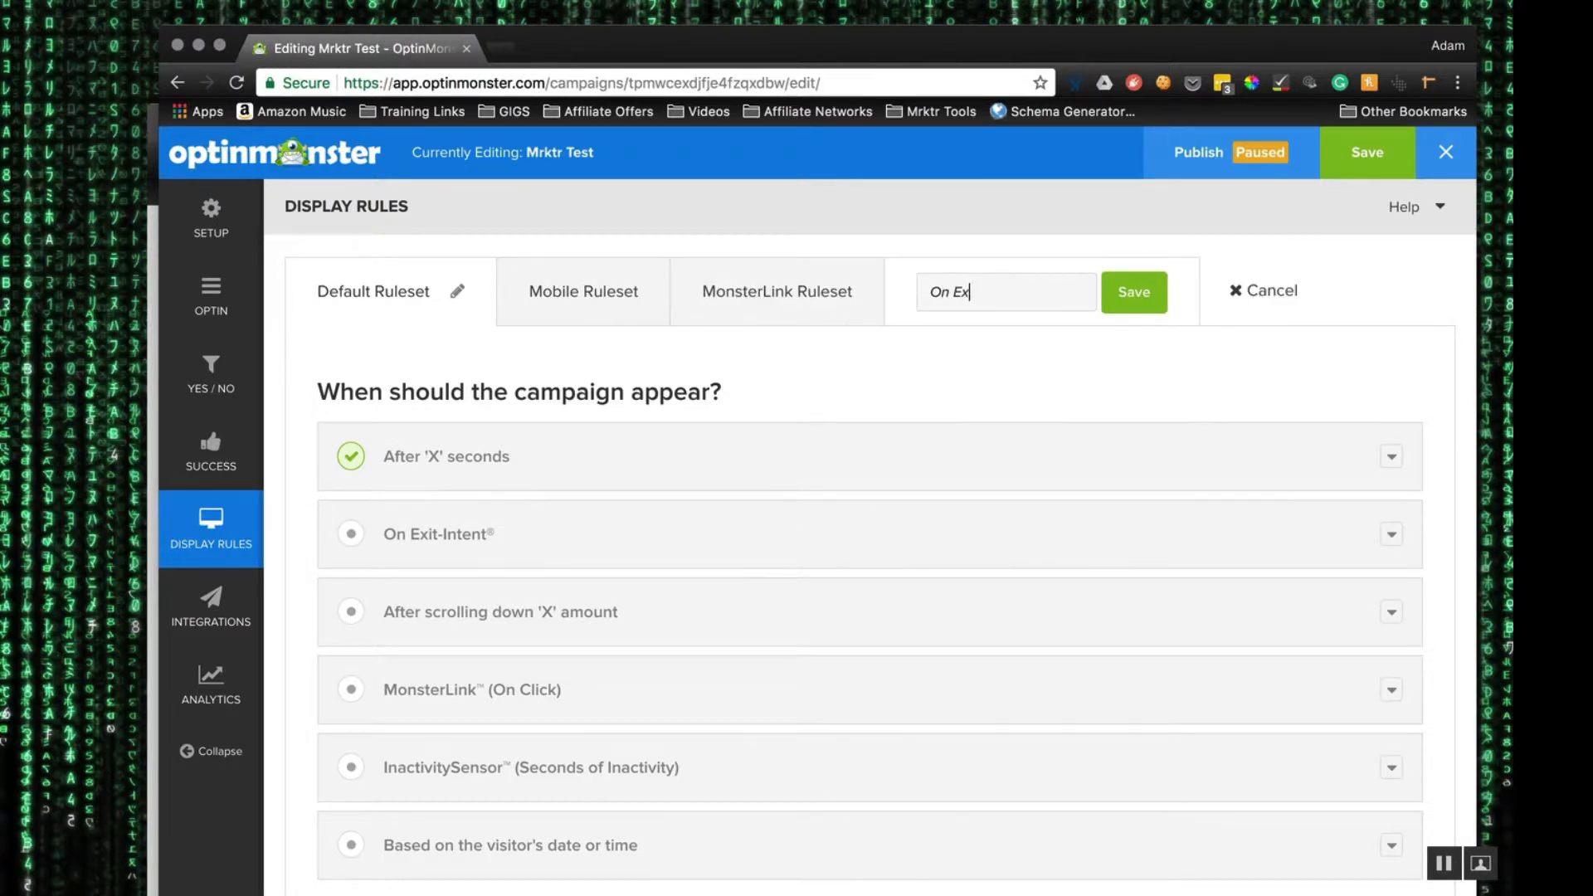
pyautogui.write('it Intent Ruleset')
pyautogui.click(1134, 295)
pyautogui.tripleClick(846, 290)
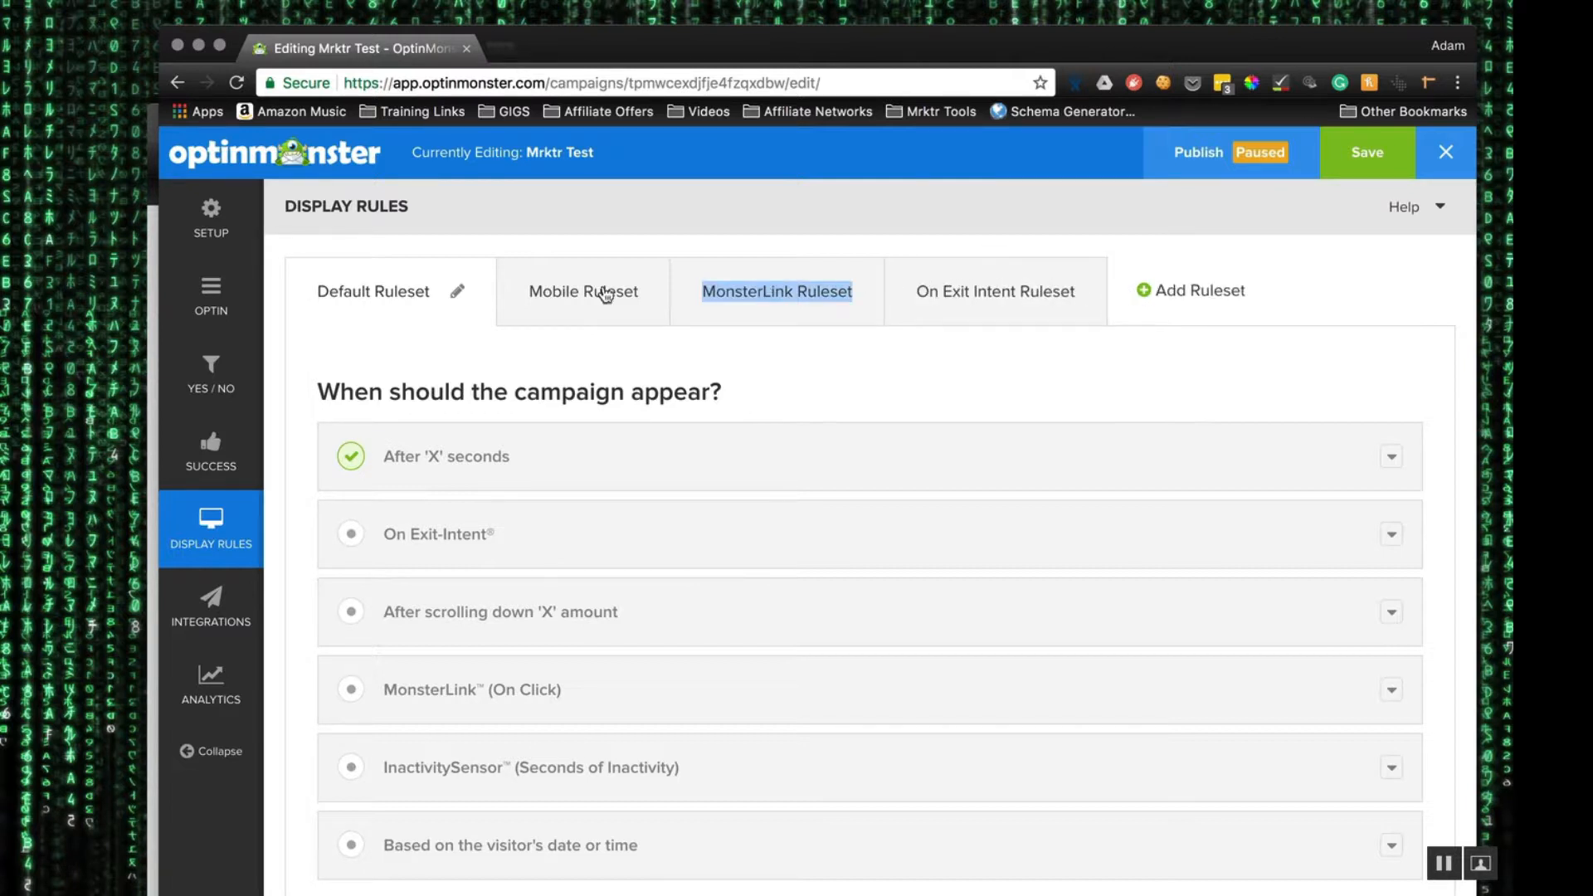
# Step: In the Default Ruleset, set the After 'X' seconds rule to show when time on page is at least 10 seconds
pyautogui.click(378, 286)
pyautogui.scroll(-1, 461, 494)
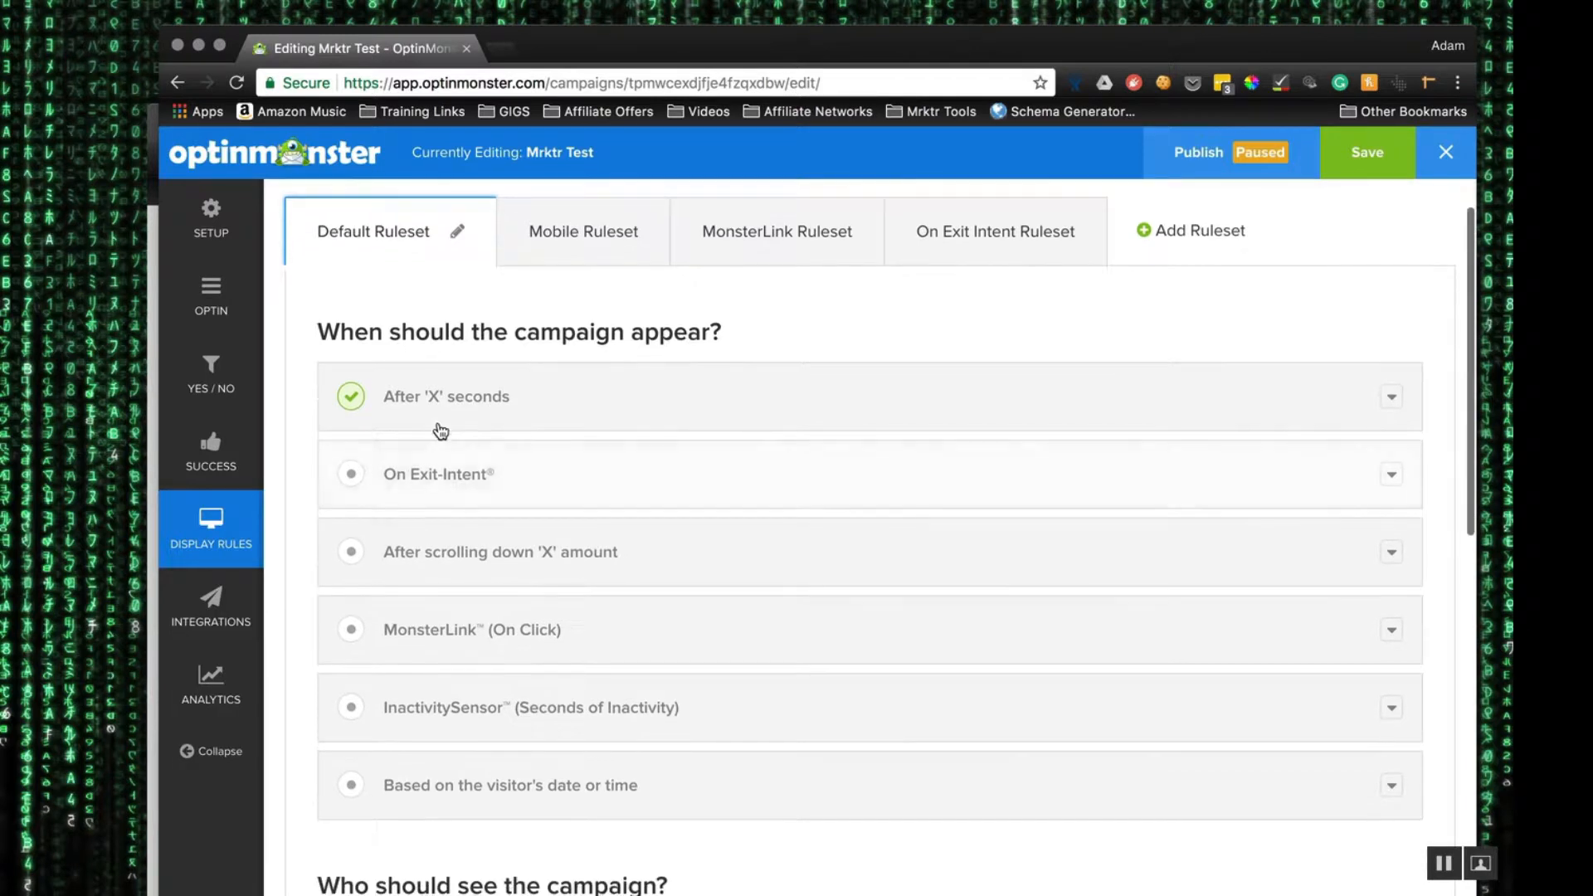
pyautogui.click(484, 400)
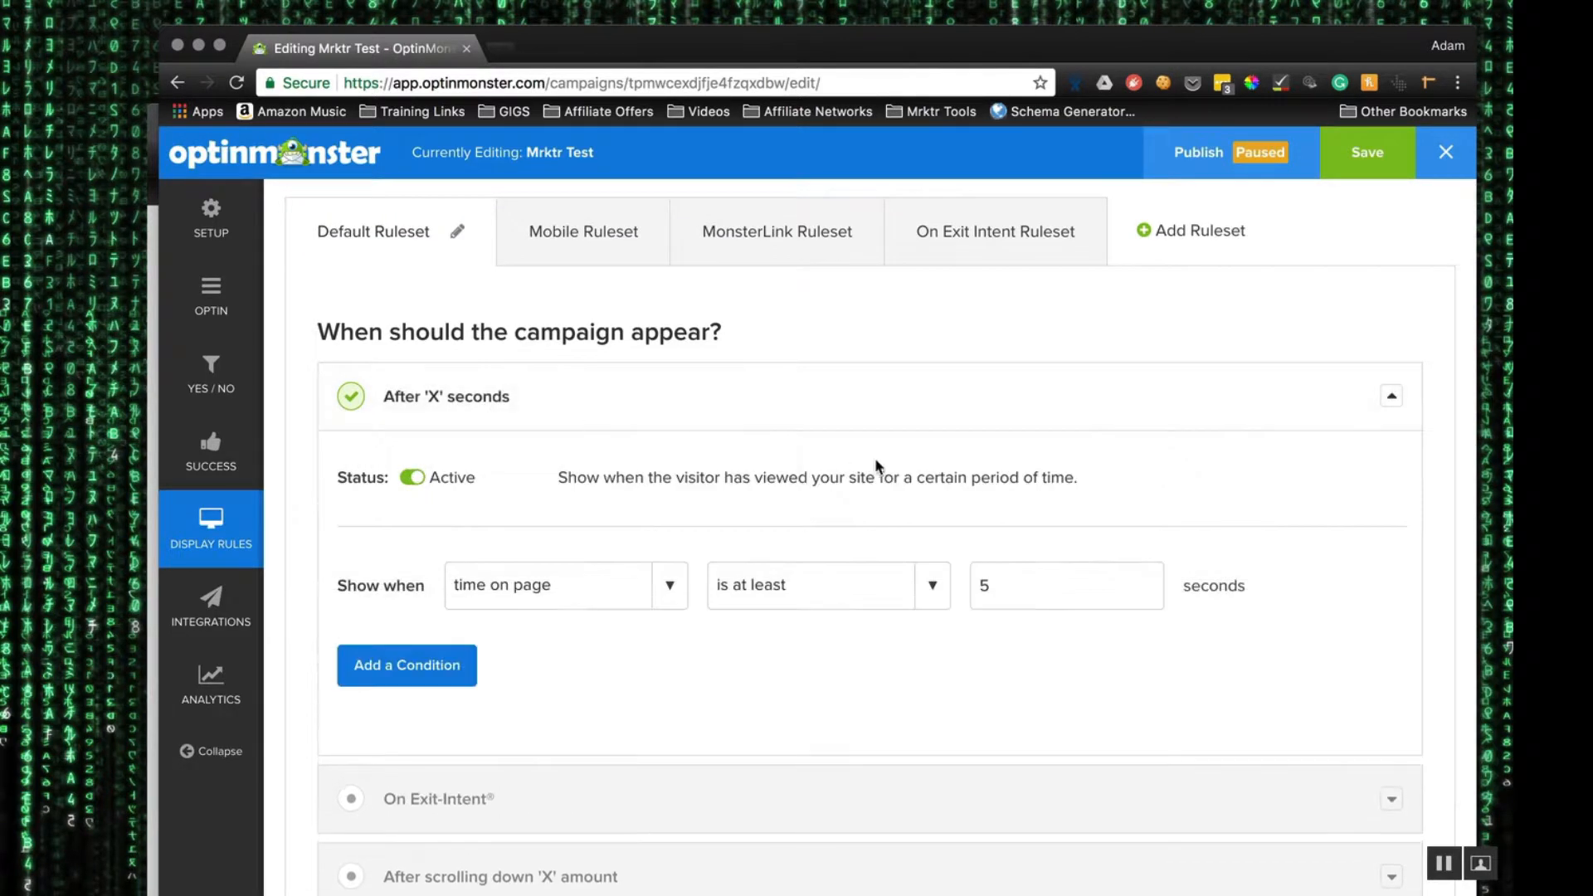
pyautogui.doubleClick(986, 586)
pyautogui.write('10')
# Step: Review the rule for visitors browsing specific pages, and activate the specific device rule to show when the visitor is on a desktop
pyautogui.scroll(-7, 506, 743)
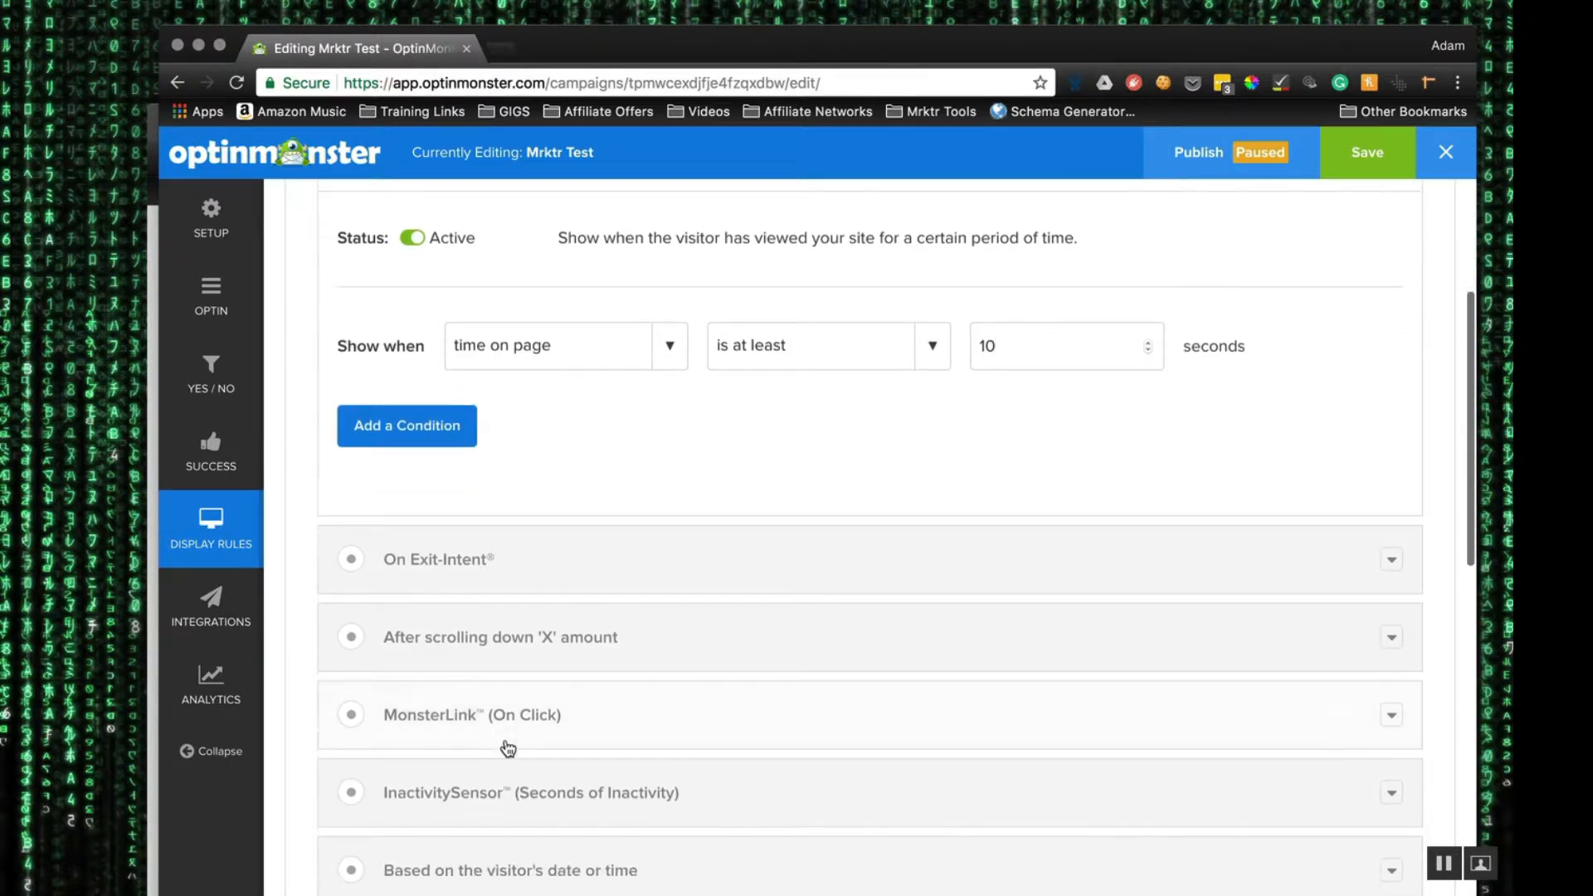
pyautogui.click(411, 687)
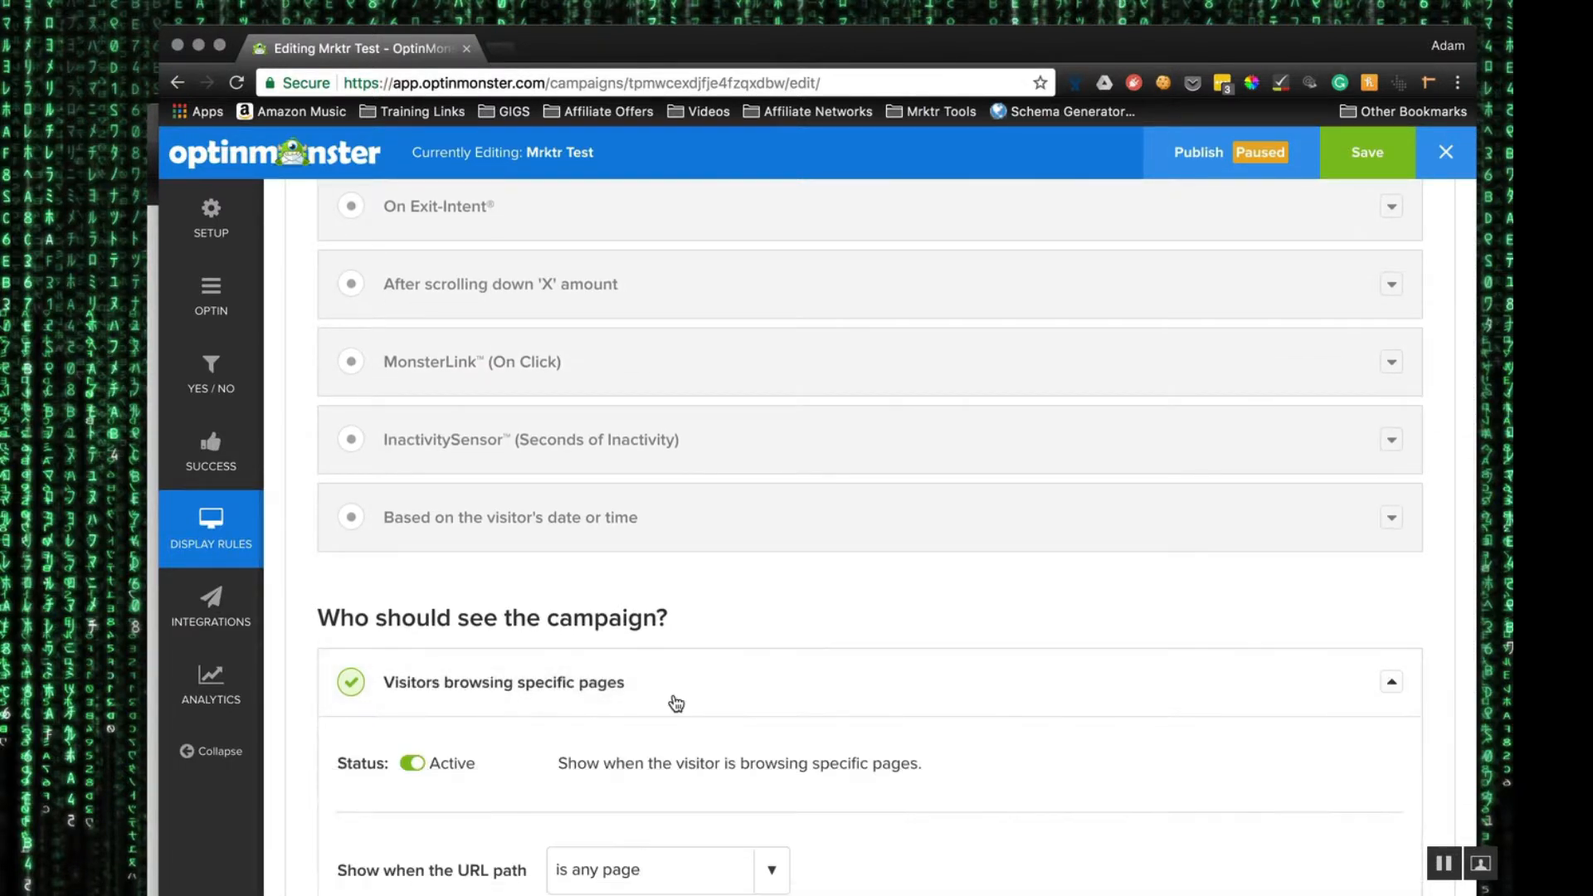
pyautogui.scroll(-3, 614, 675)
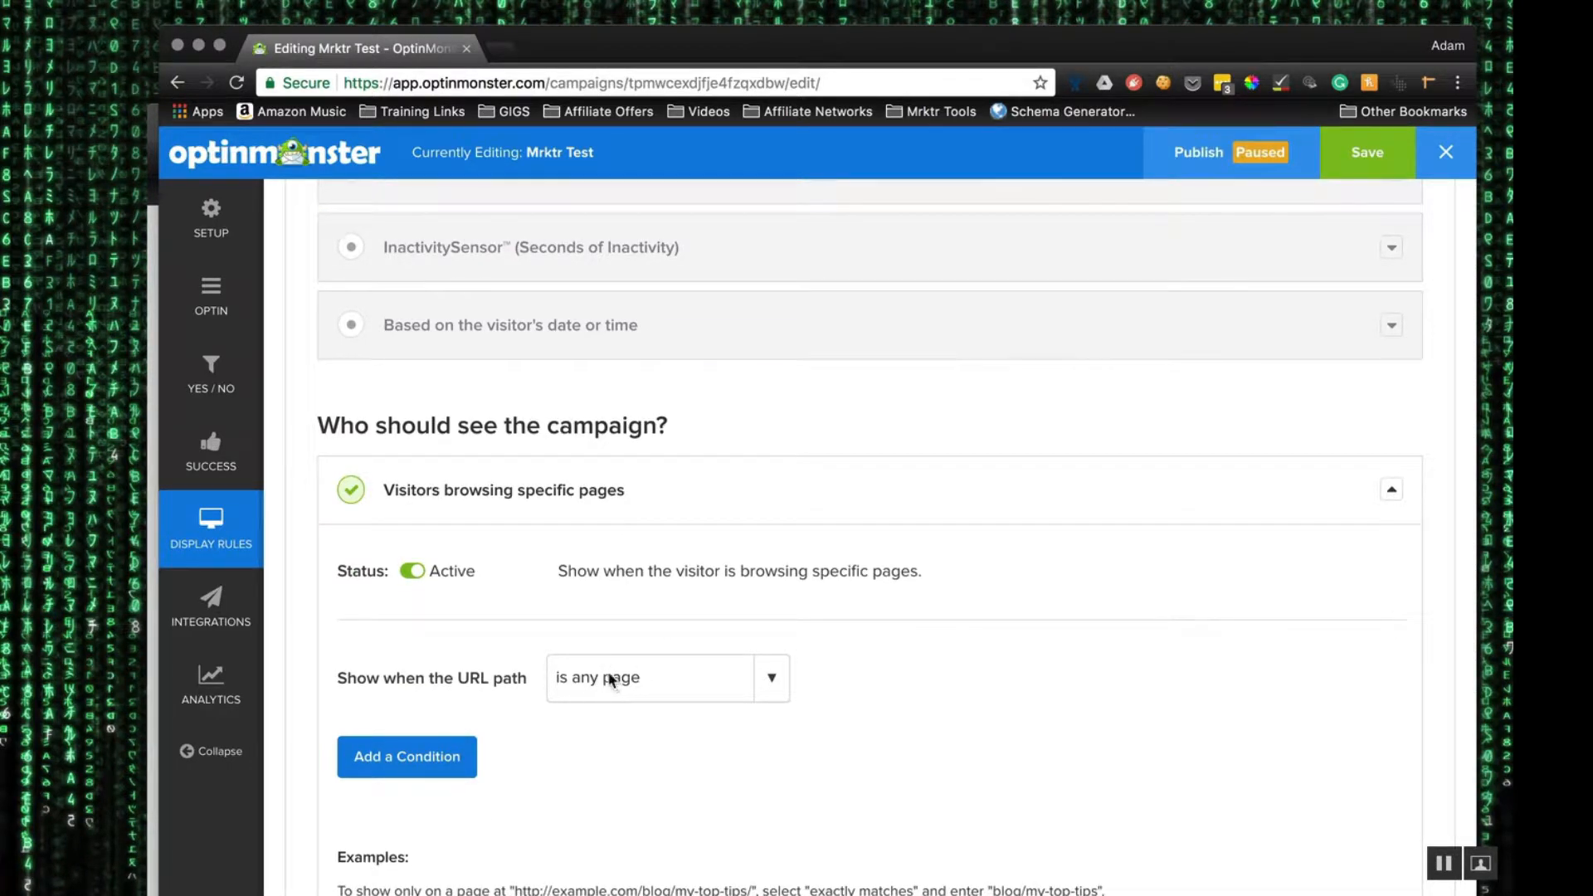
pyautogui.scroll(-6, 610, 681)
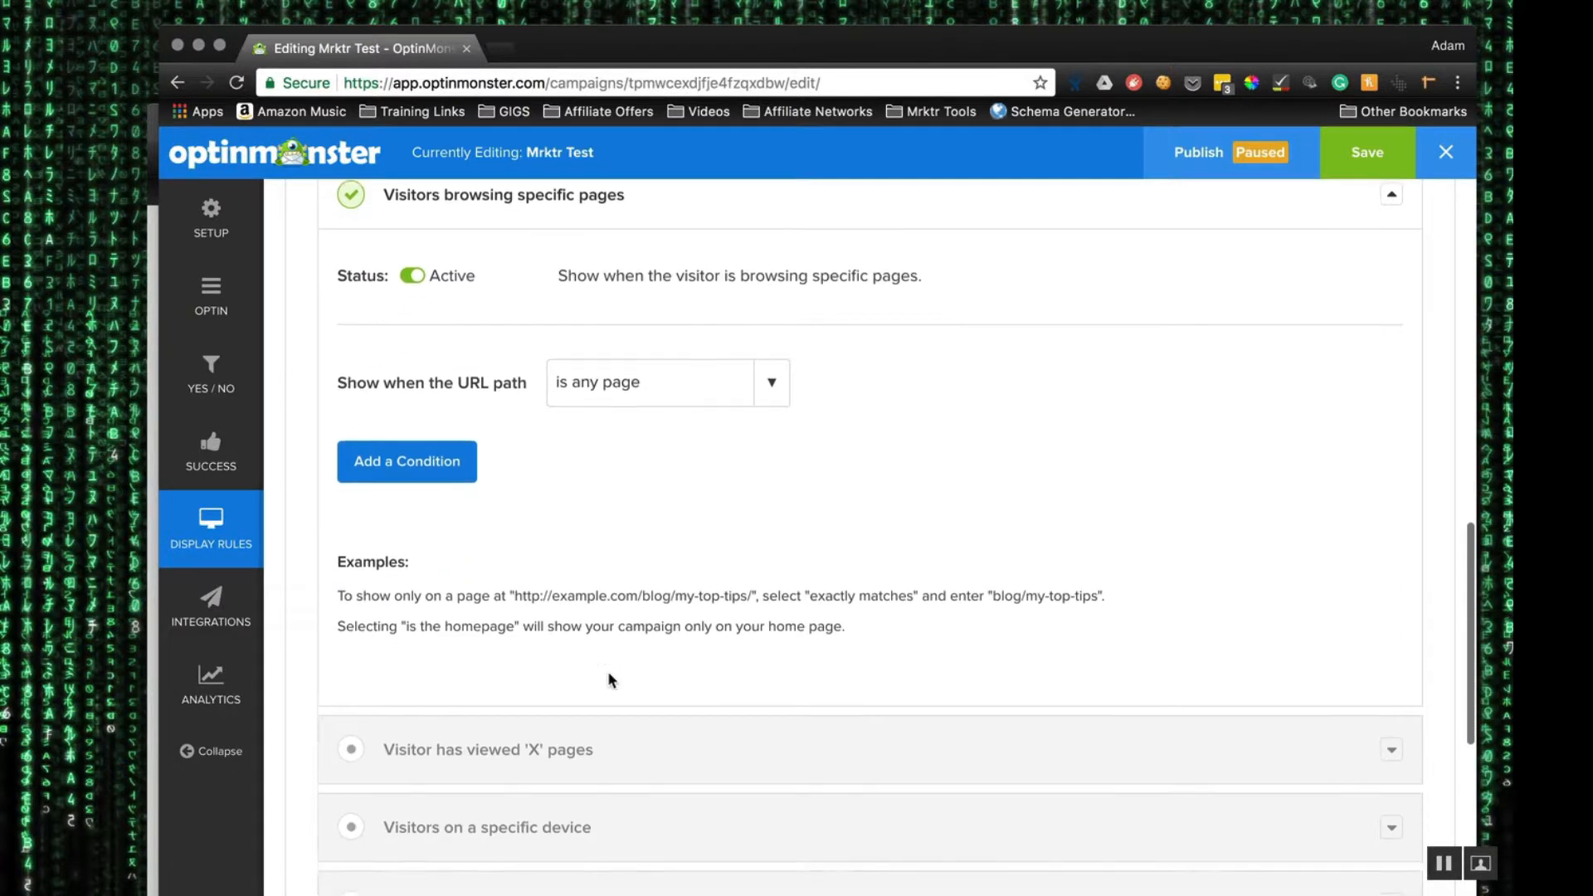
pyautogui.scroll(-1, 607, 677)
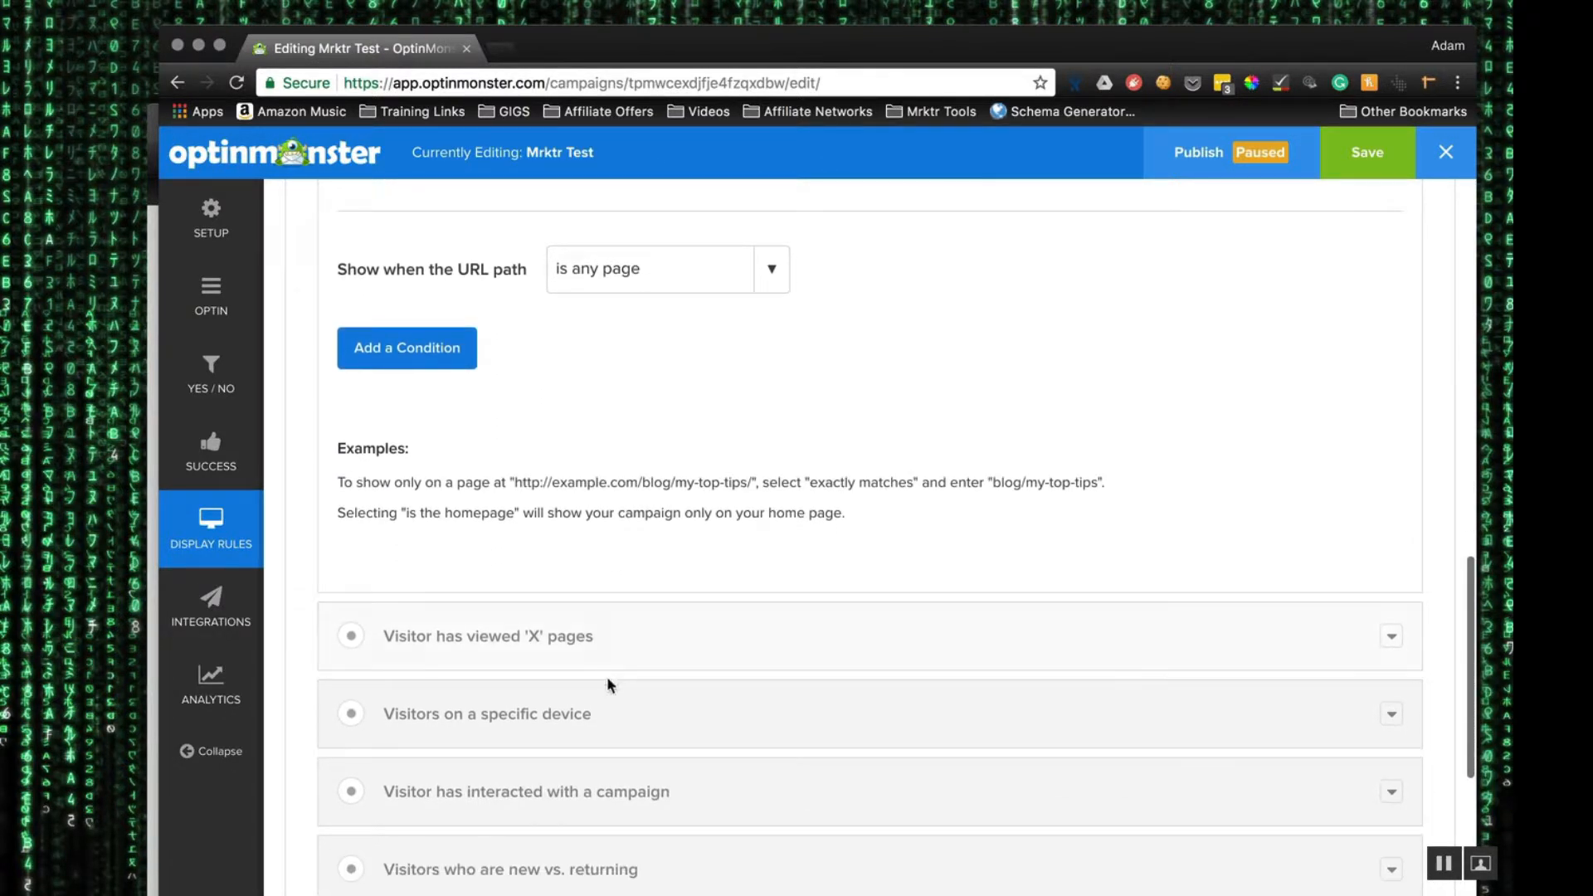
pyautogui.click(503, 719)
pyautogui.scroll(-3, 601, 733)
pyautogui.click(411, 566)
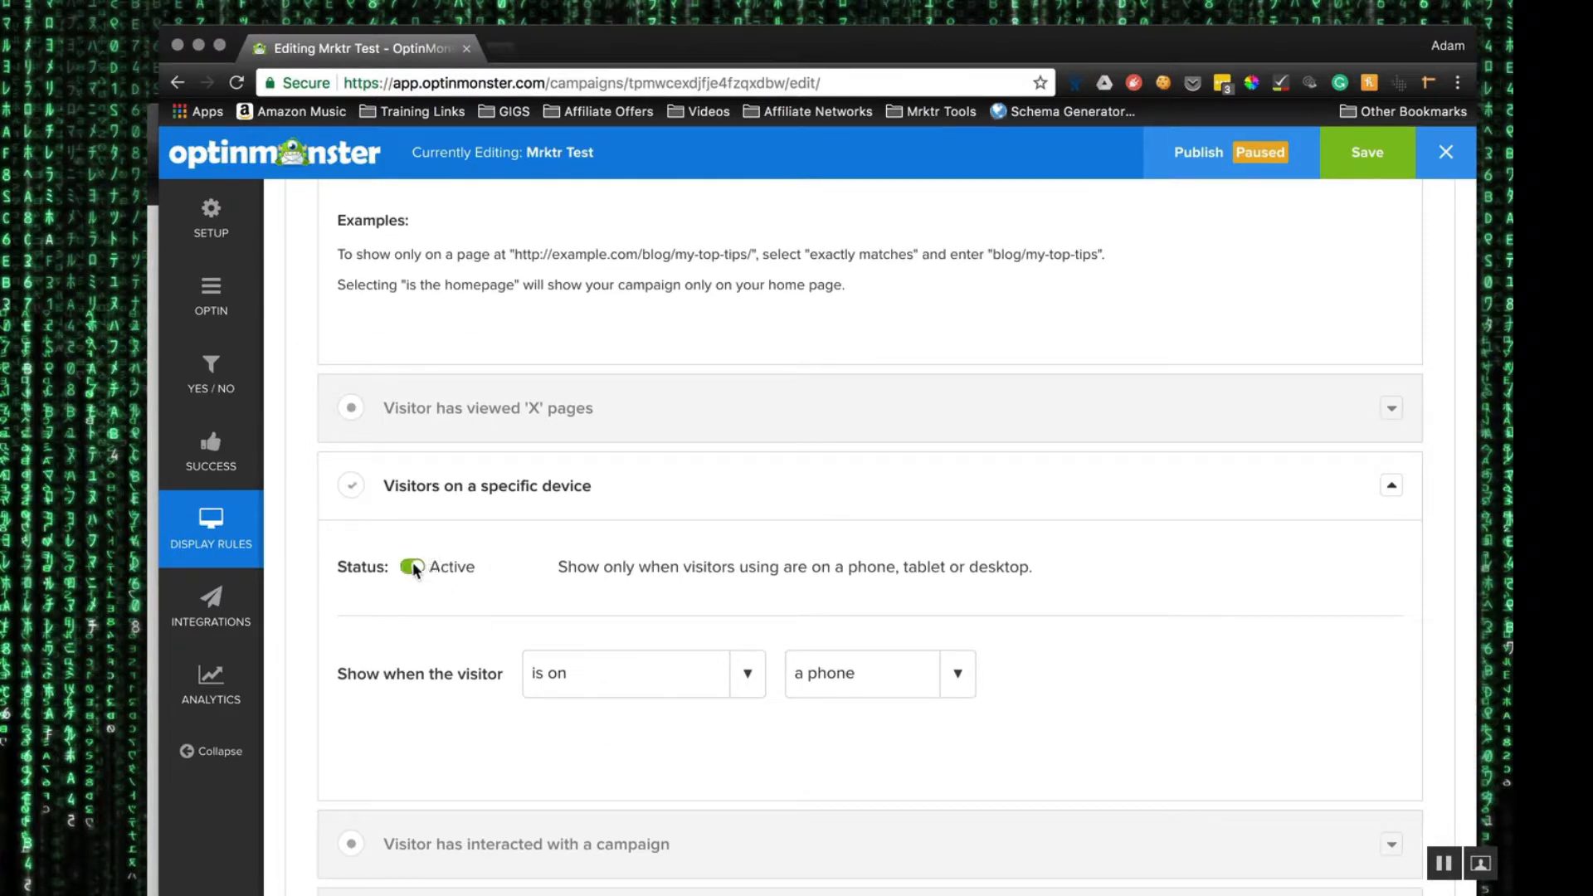
pyautogui.click(641, 676)
pyautogui.click(639, 720)
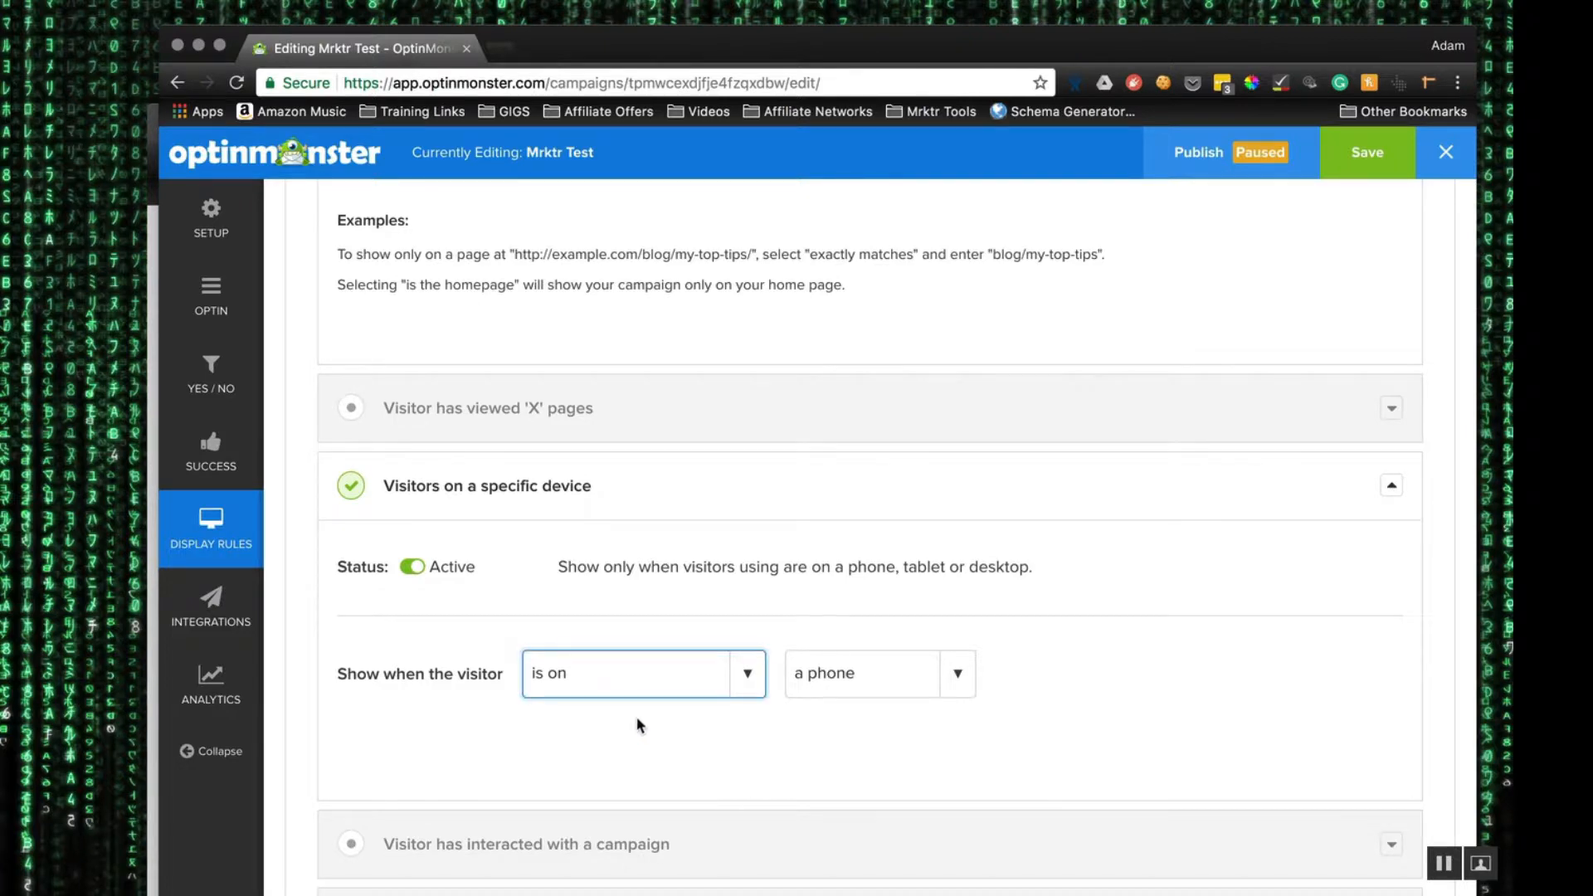
pyautogui.click(888, 676)
pyautogui.click(862, 799)
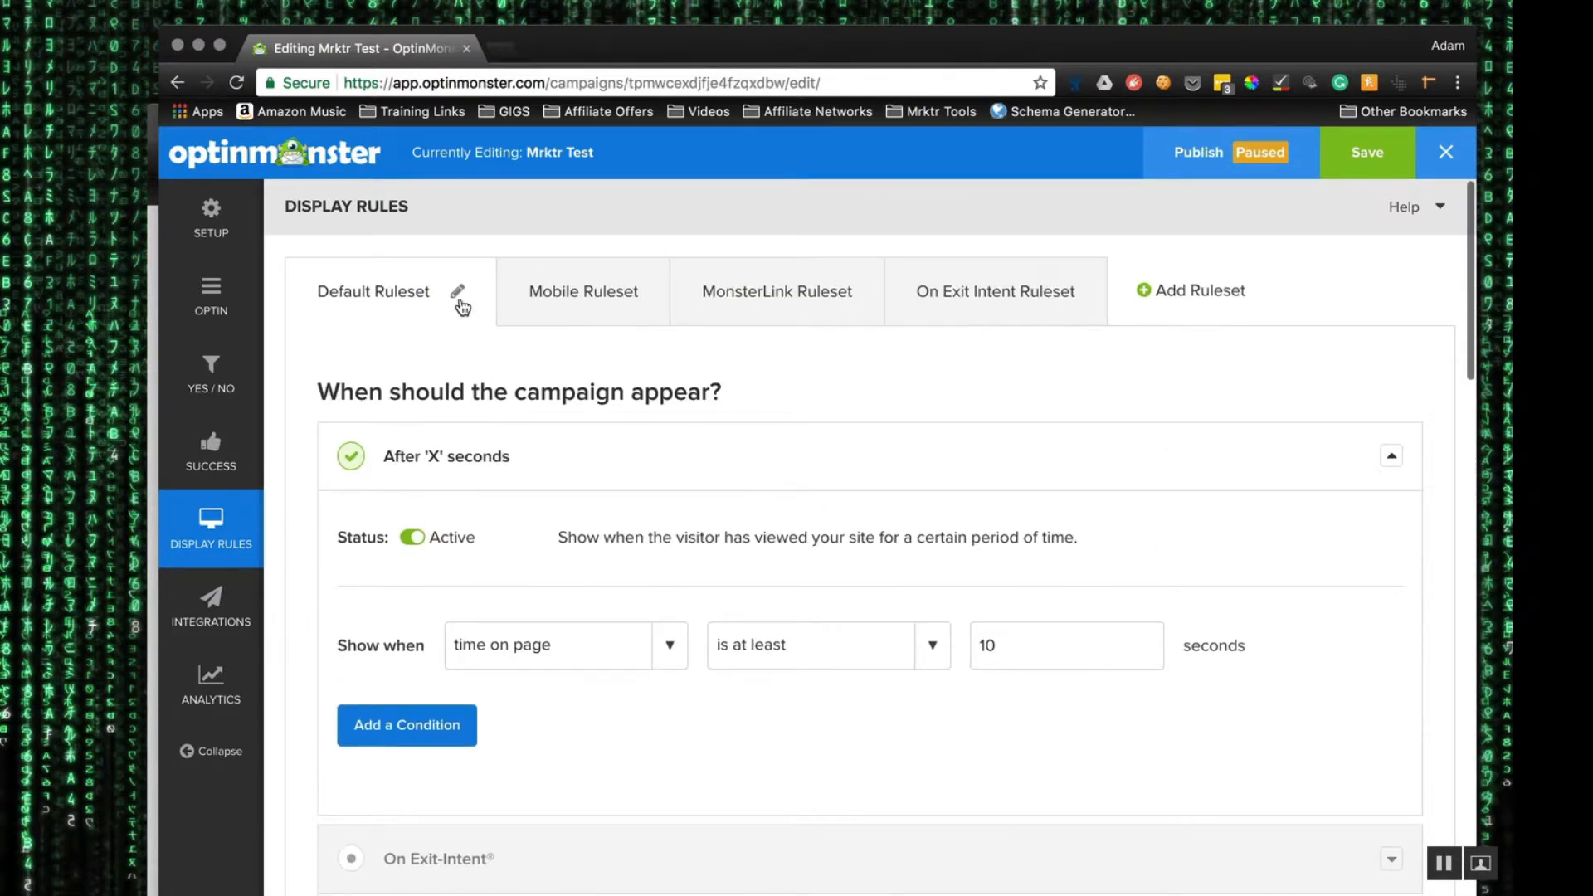
# Step: Rename the Default Ruleset as "Desktop Ruleset" and close the ruleset editing dialog
pyautogui.click(457, 291)
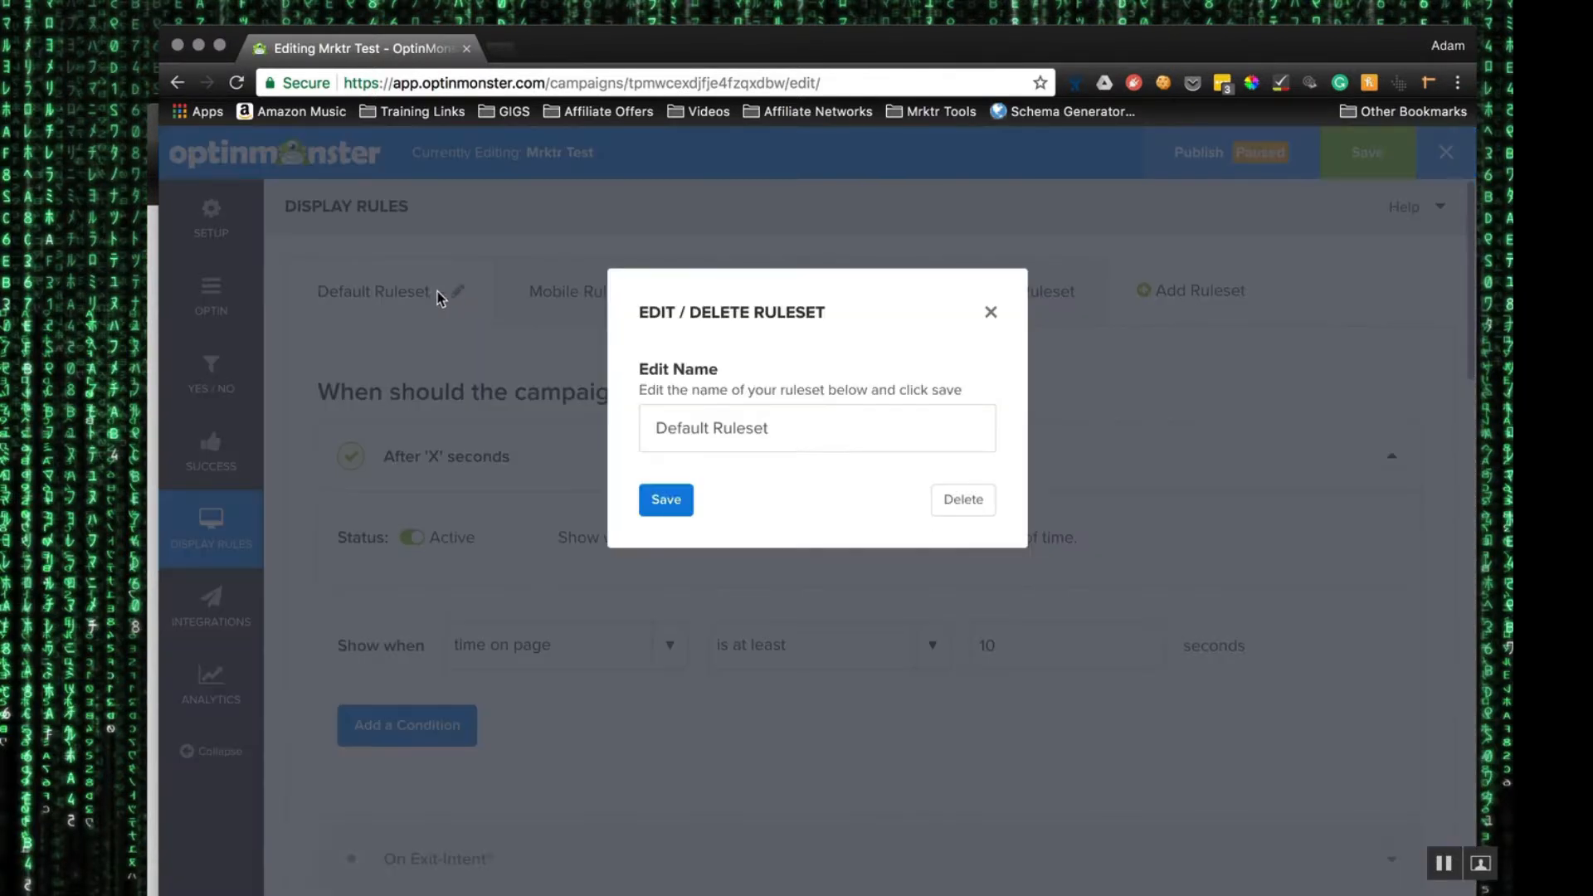
pyautogui.doubleClick(677, 417)
pyautogui.write('Des')
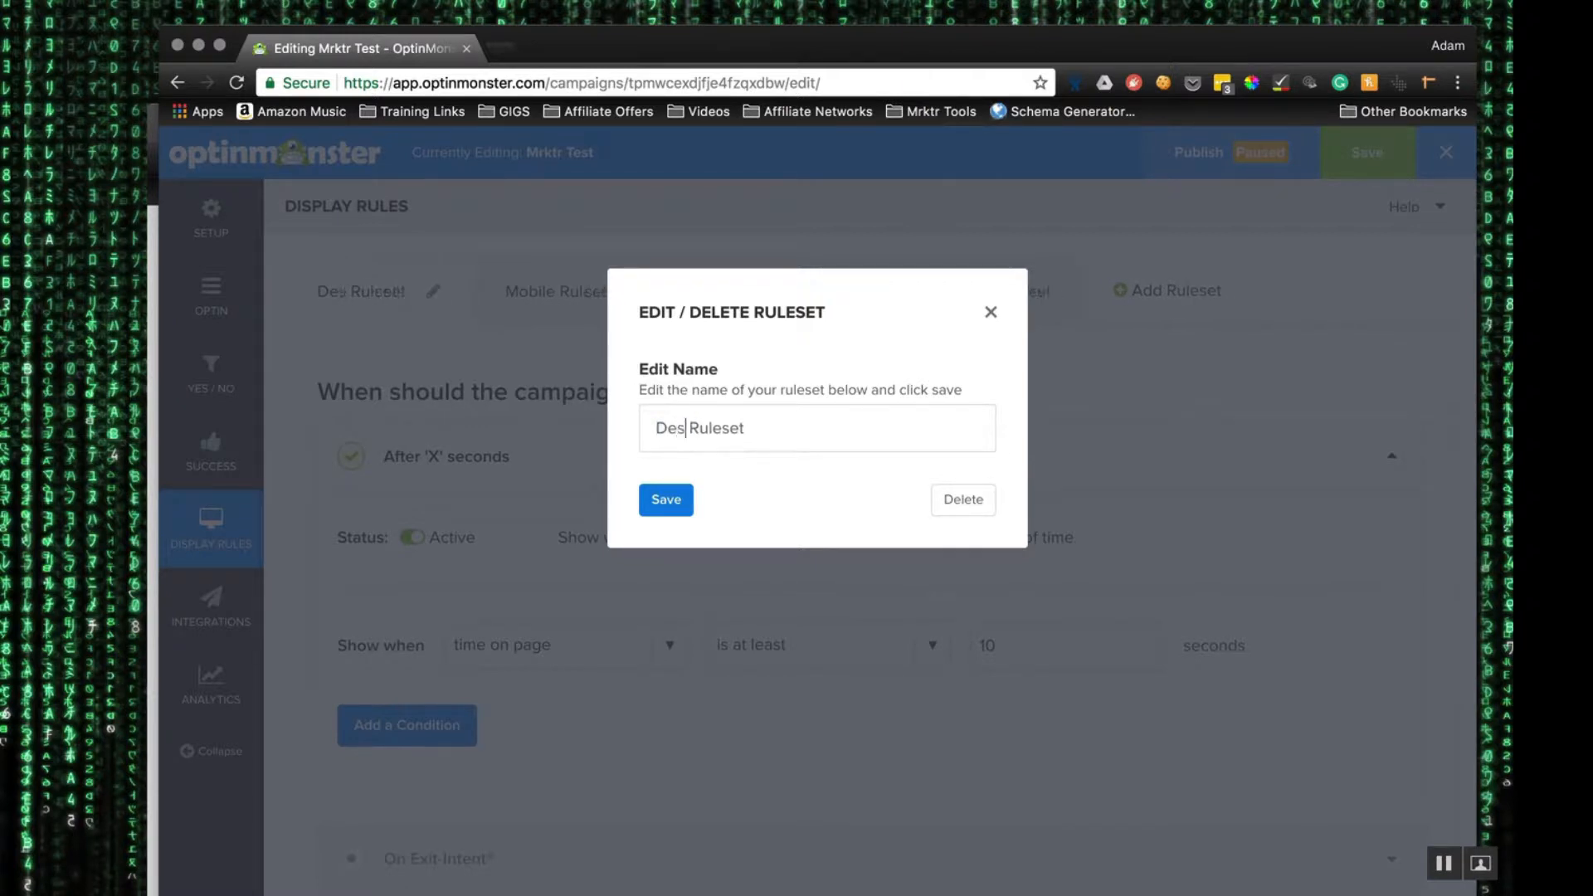
pyautogui.write('ktop')
pyautogui.click(666, 504)
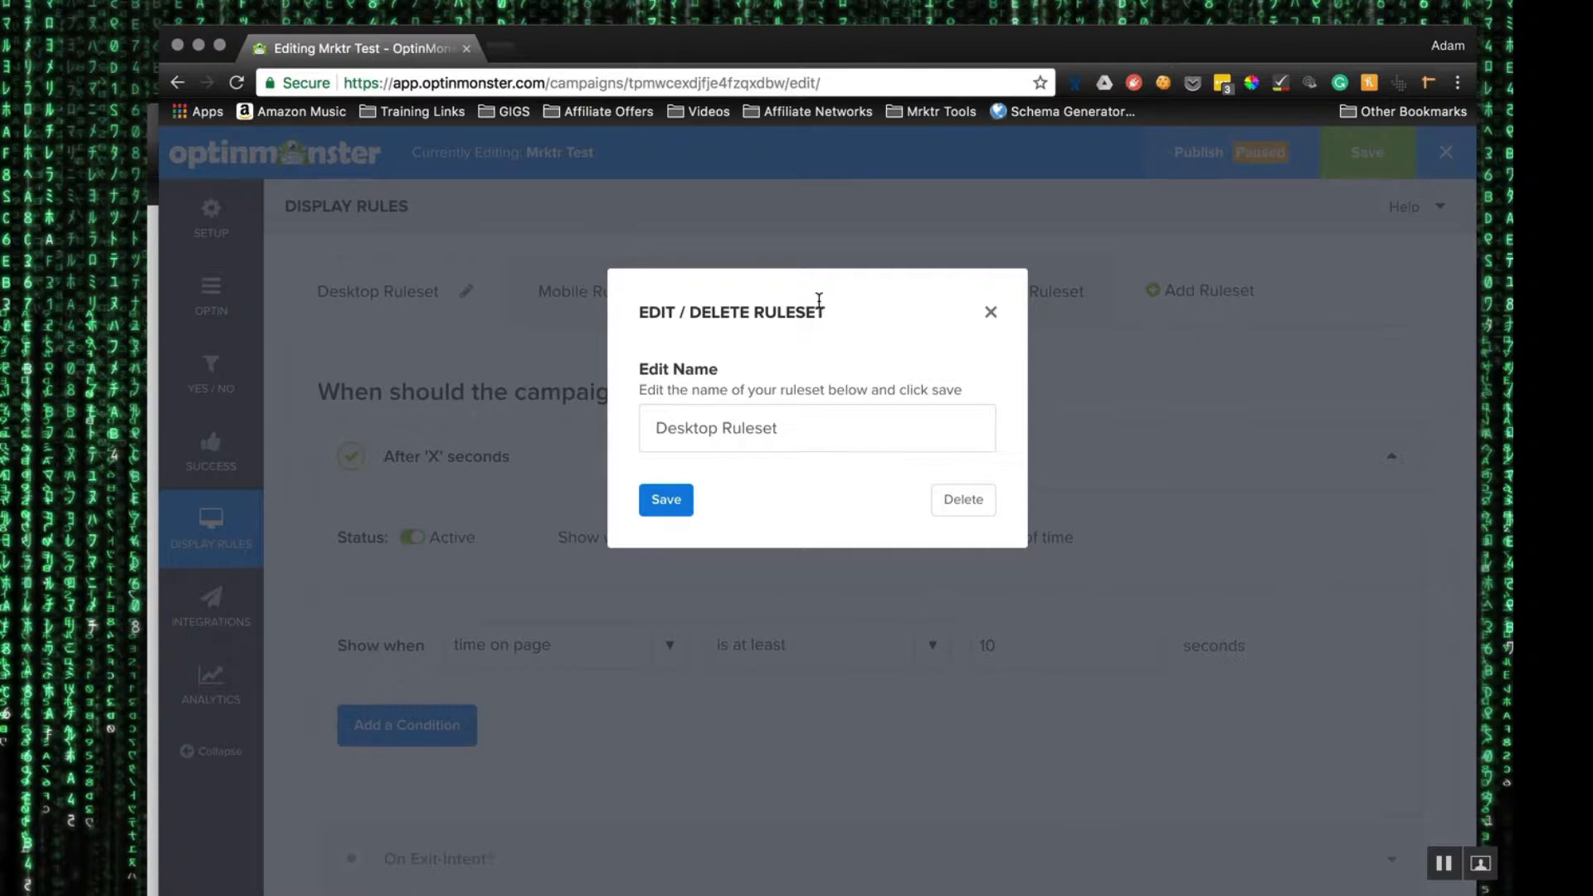
pyautogui.click(991, 312)
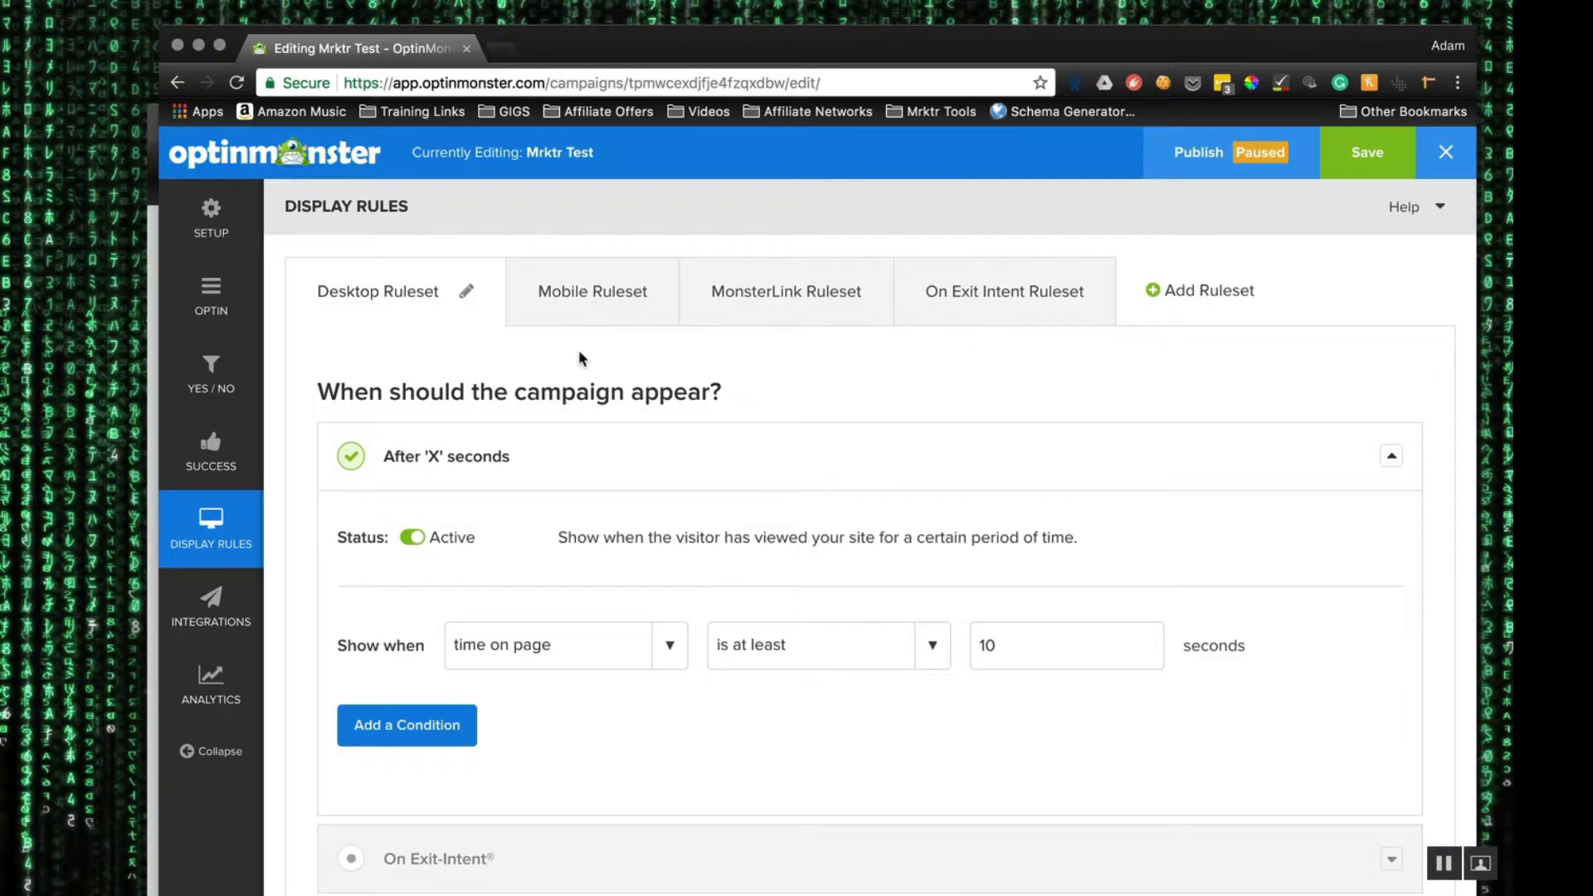
# Step: In the Mobile Ruleset, set the After 'X' seconds rule to at least 10 seconds on page
pyautogui.click(592, 295)
pyautogui.click(434, 456)
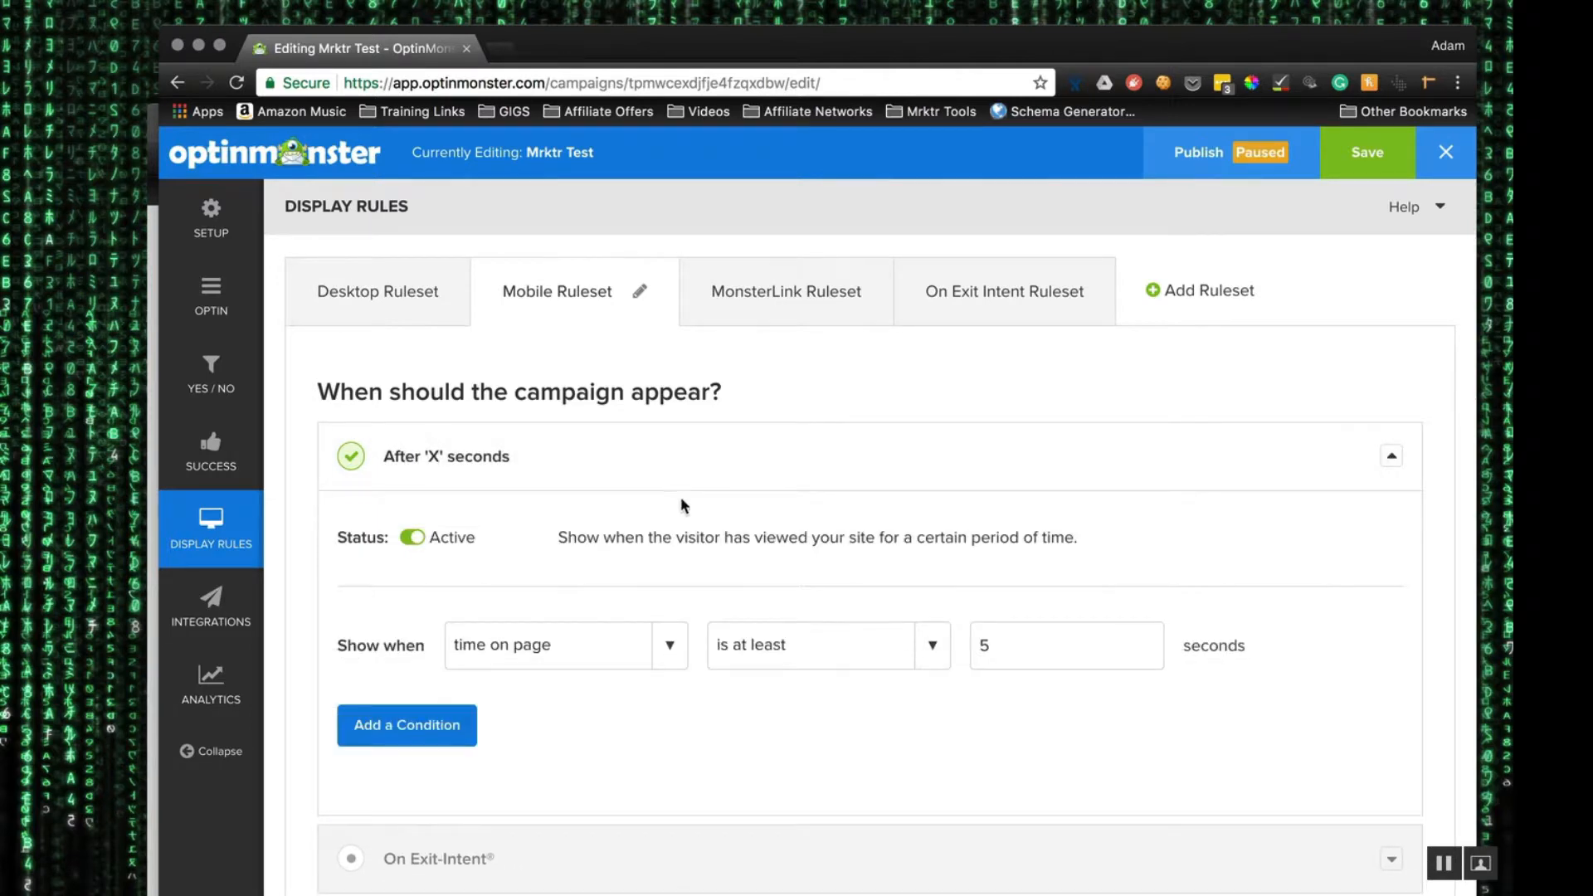
pyautogui.click(1034, 644)
pyautogui.press('BackSpace')
pyautogui.write('10')
# Step: Set the Mobile Ruleset's specific device condition to show when the visitor "is not on" "a desktop"
pyautogui.scroll(-10, 645, 632)
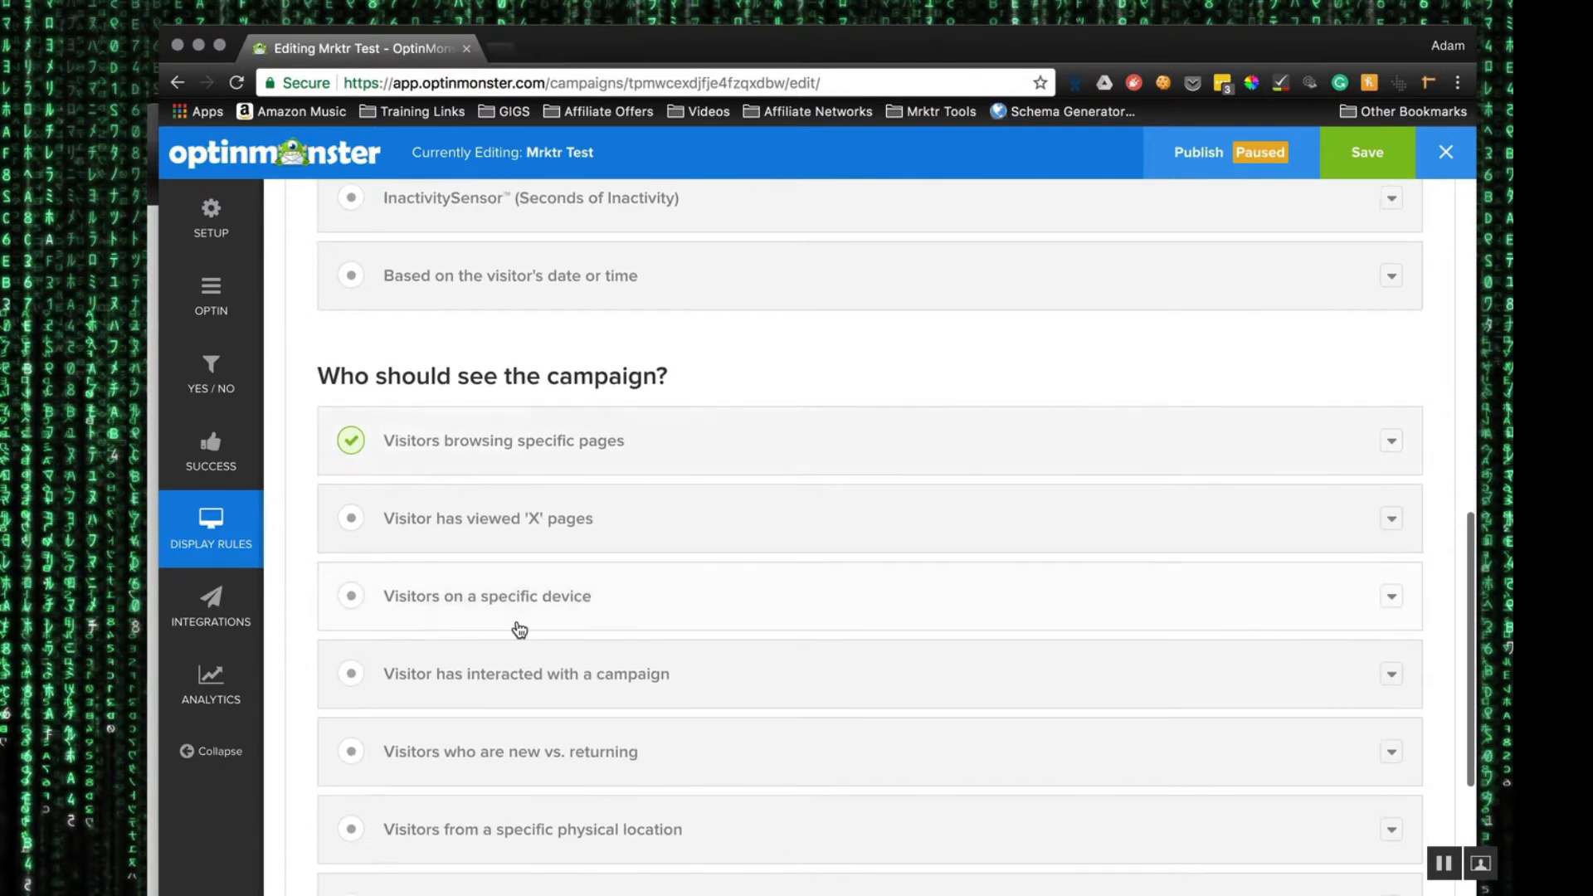
pyautogui.click(443, 614)
pyautogui.scroll(-2, 617, 641)
pyautogui.click(634, 614)
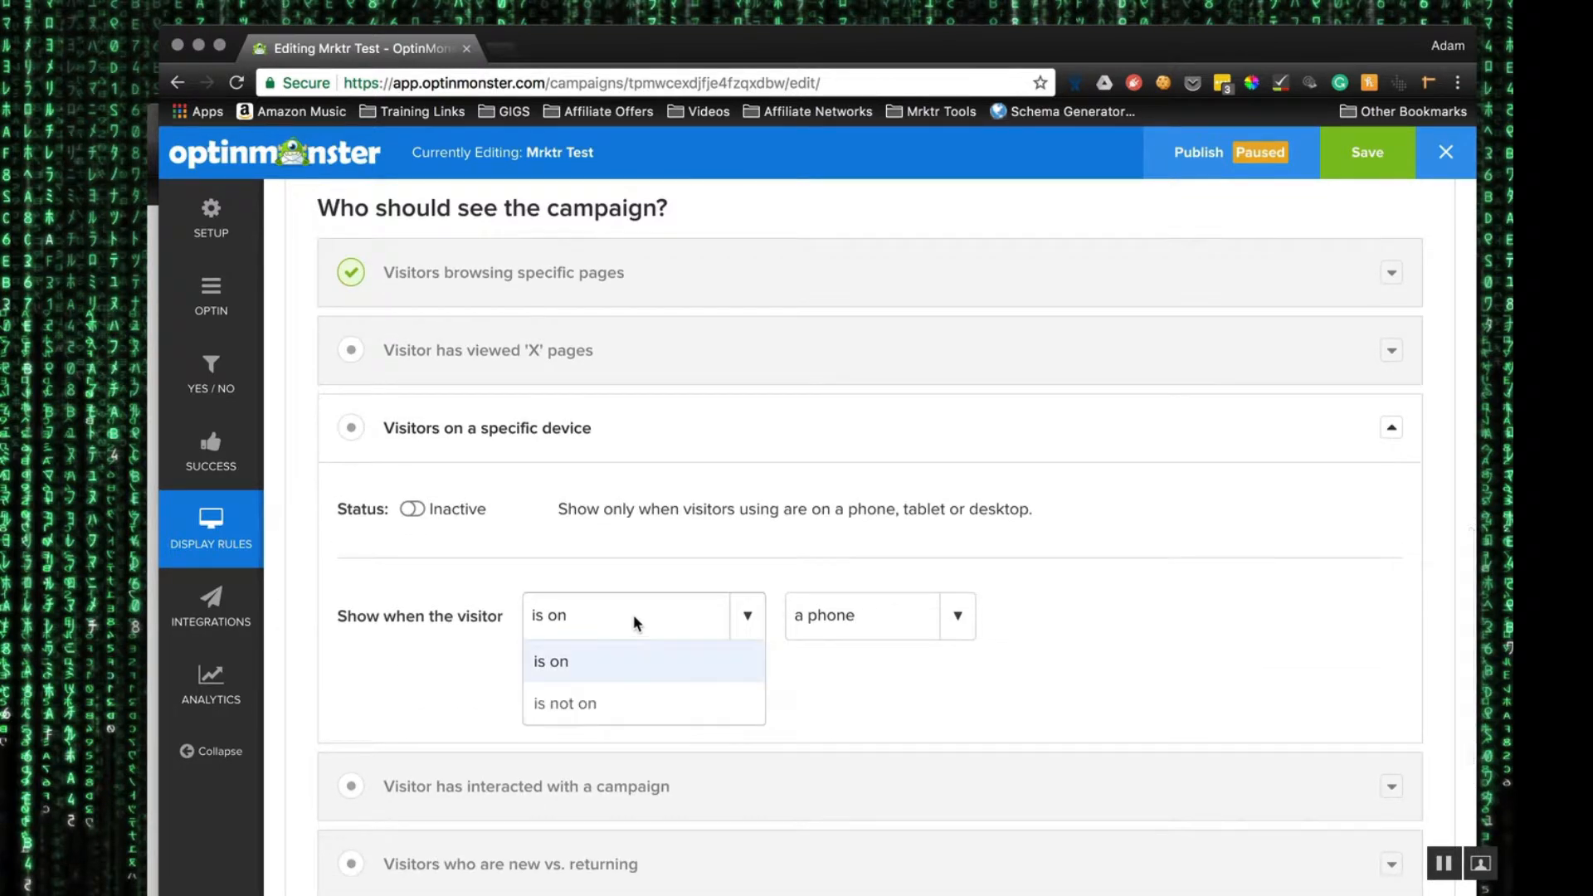
pyautogui.click(636, 703)
pyautogui.click(912, 614)
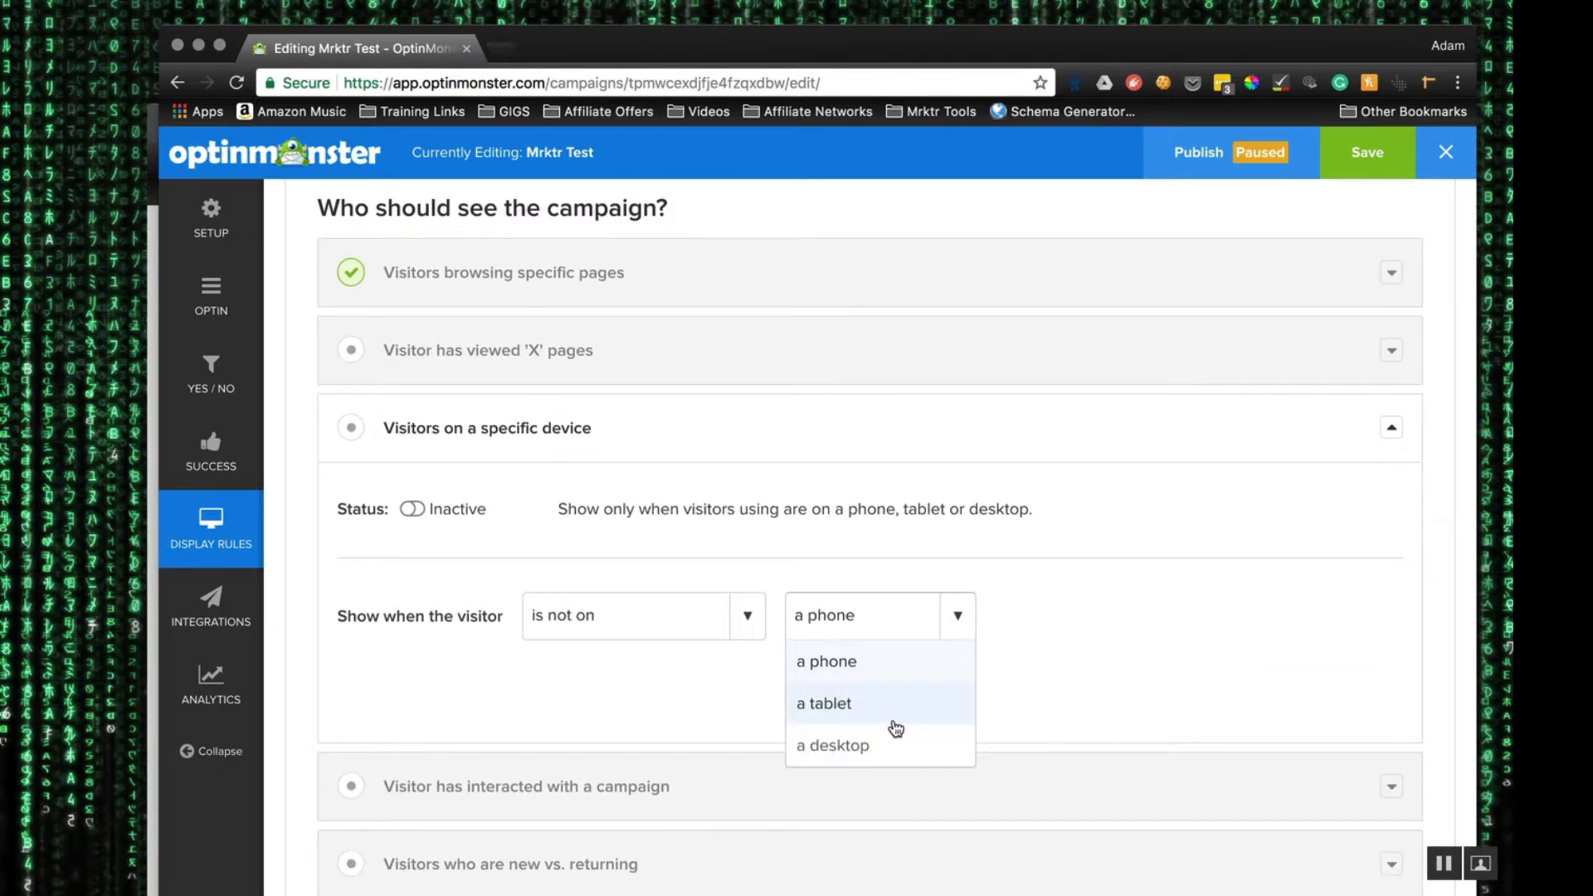
pyautogui.click(889, 743)
pyautogui.click(853, 618)
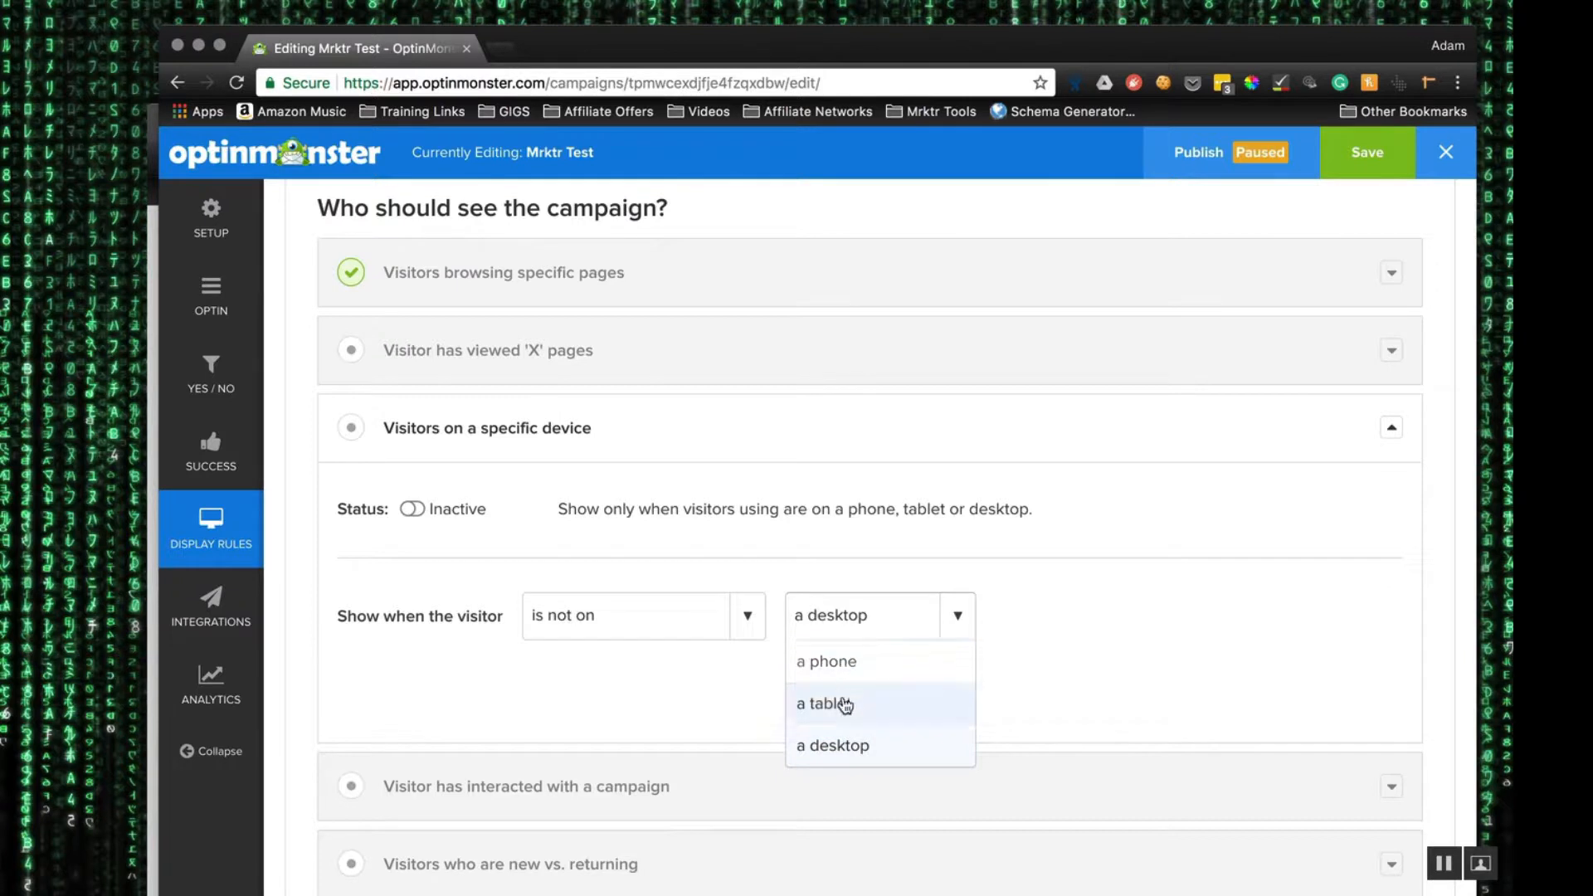
pyautogui.click(753, 665)
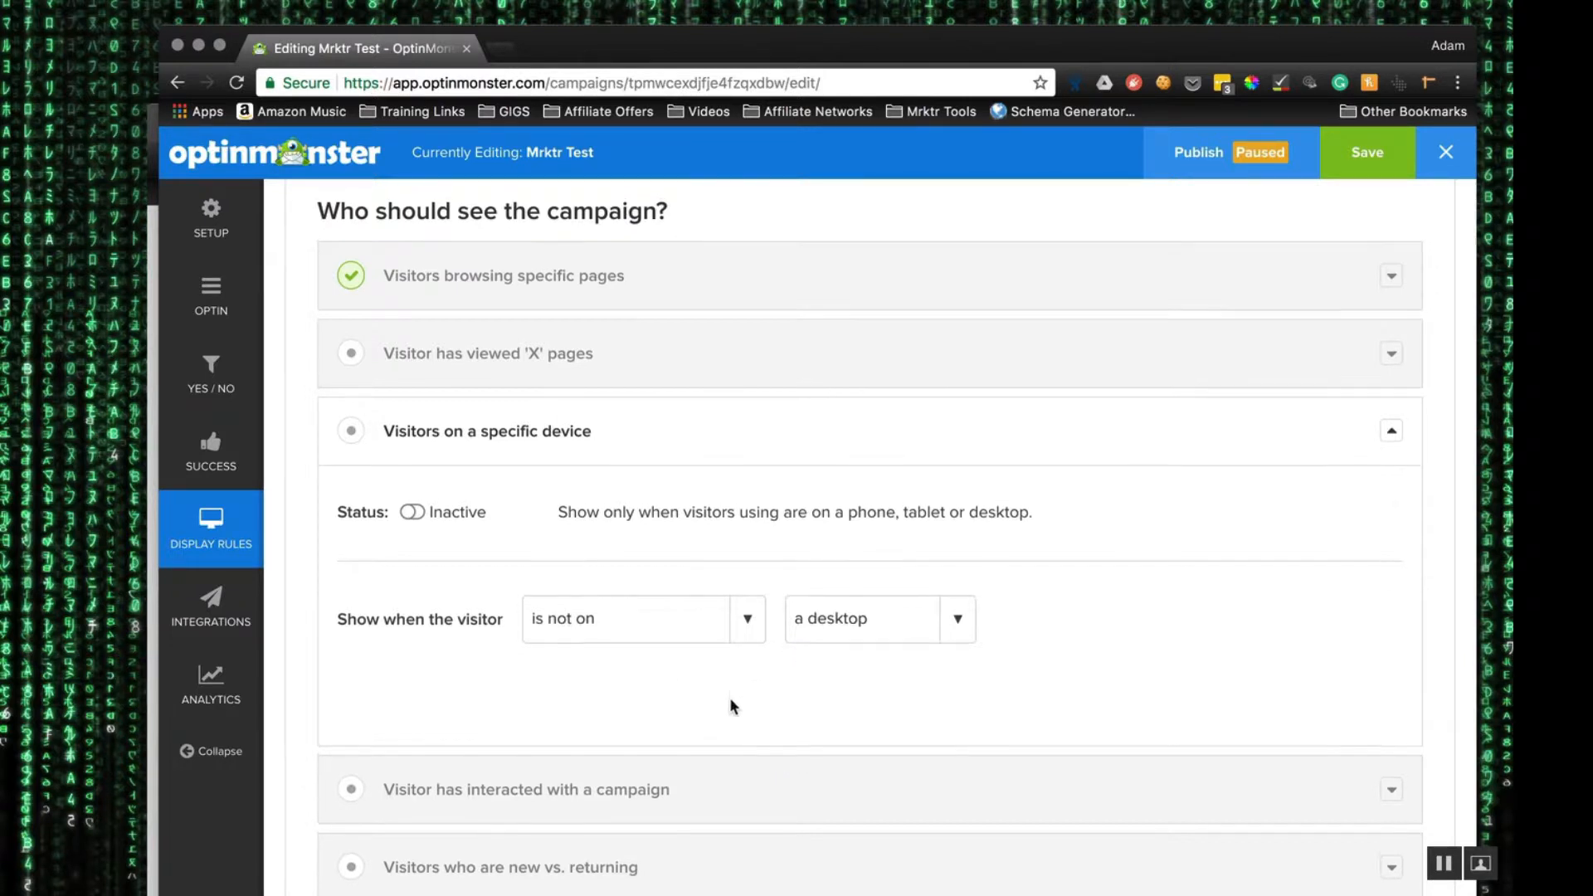
# Step: Activate the MonsterLink (On Click) rule in the MonsterLink Ruleset
pyautogui.scroll(2, 730, 704)
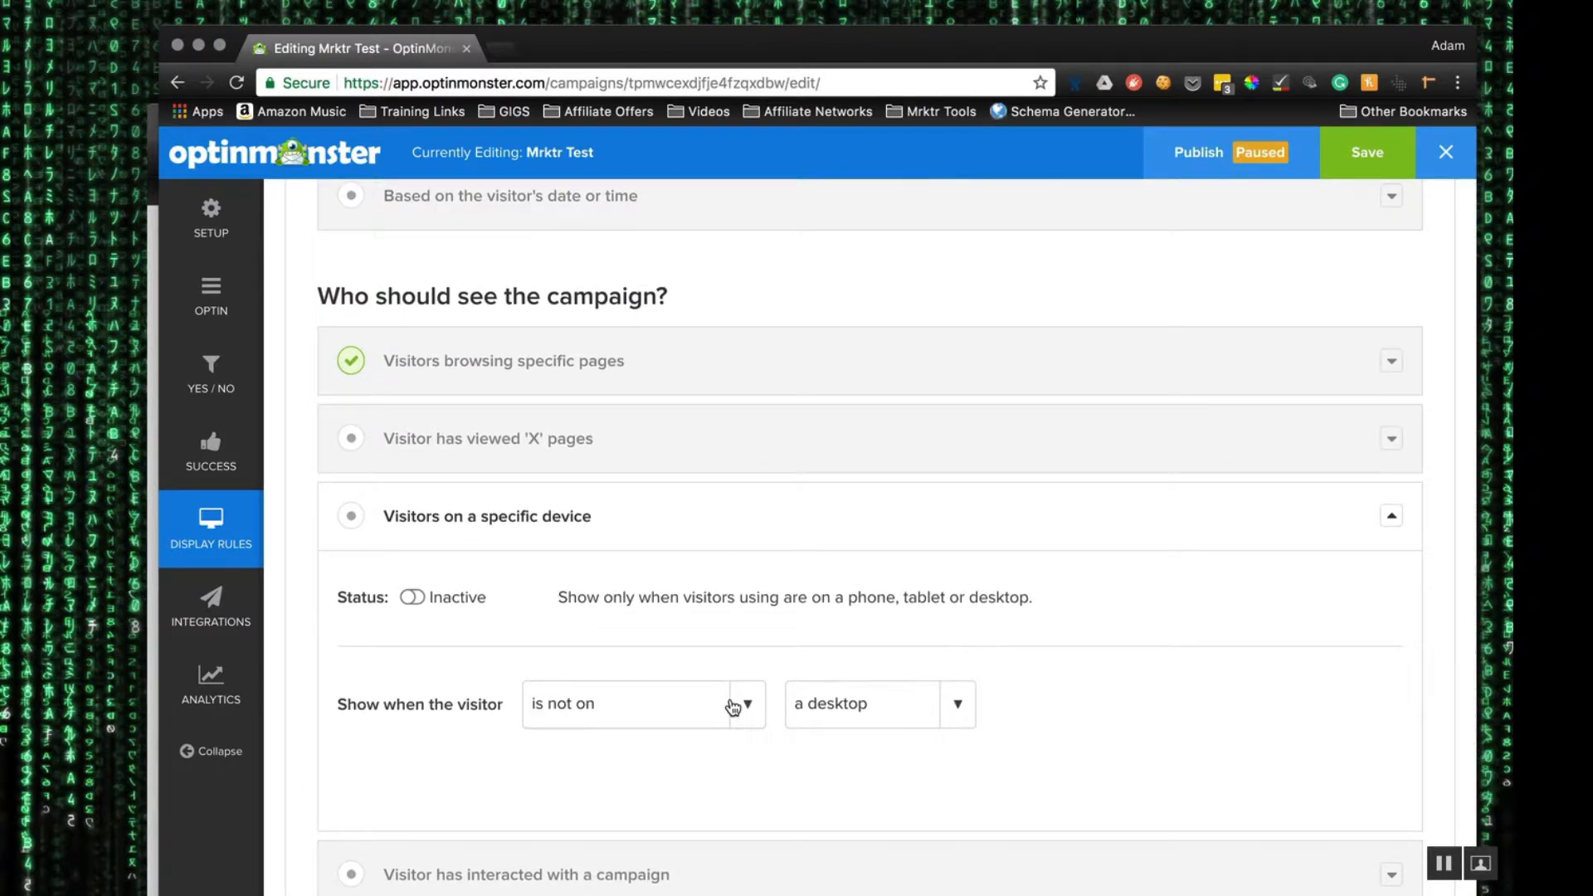
pyautogui.scroll(1, 731, 707)
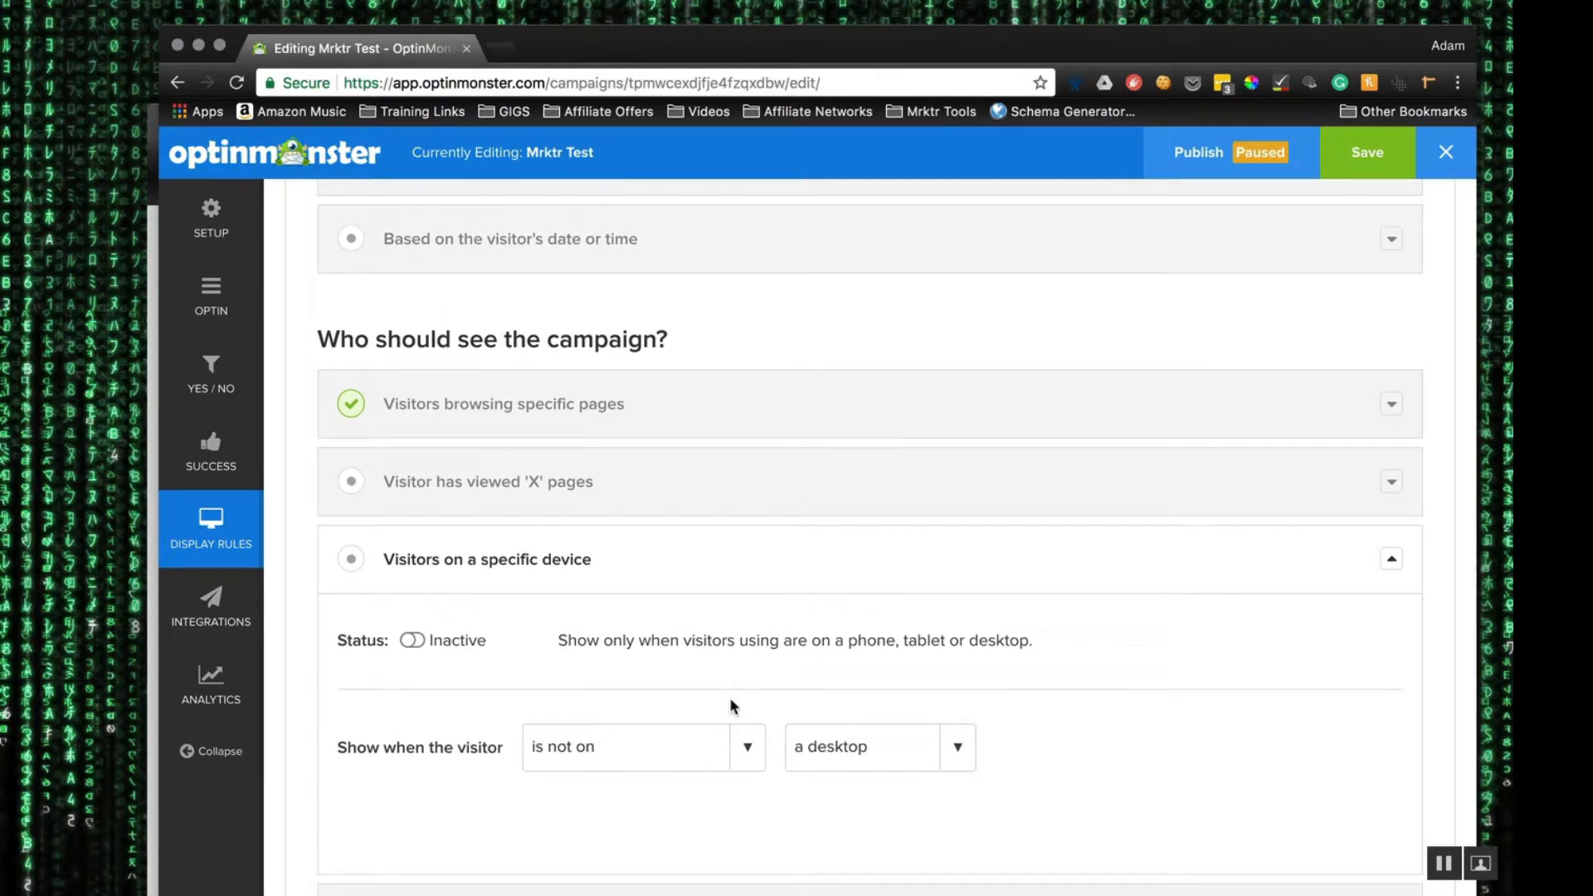
pyautogui.scroll(20, 729, 705)
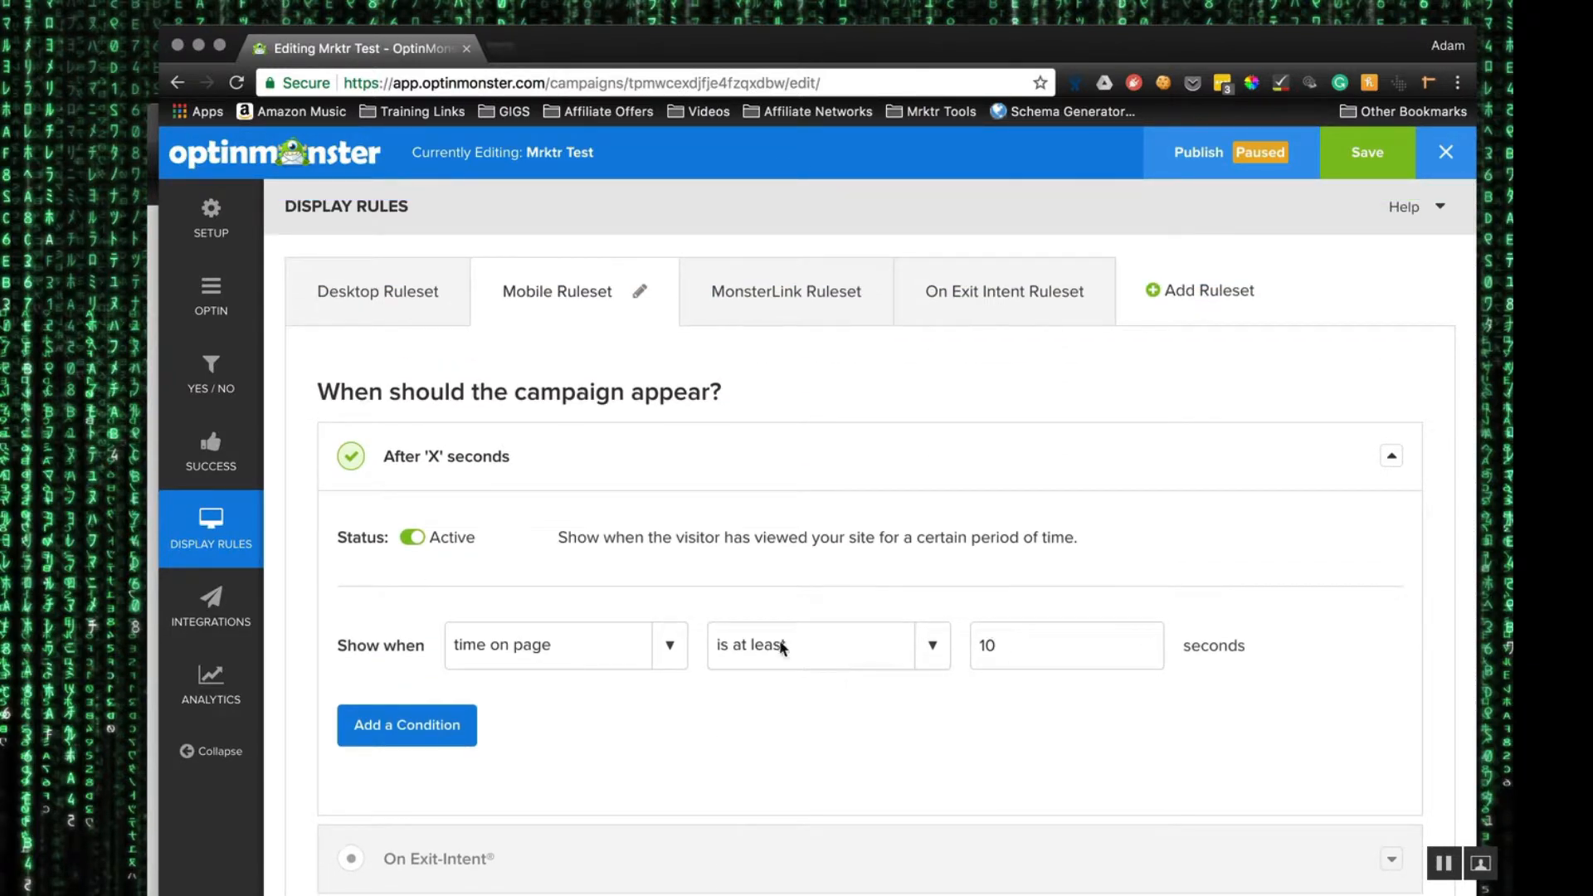
pyautogui.click(757, 308)
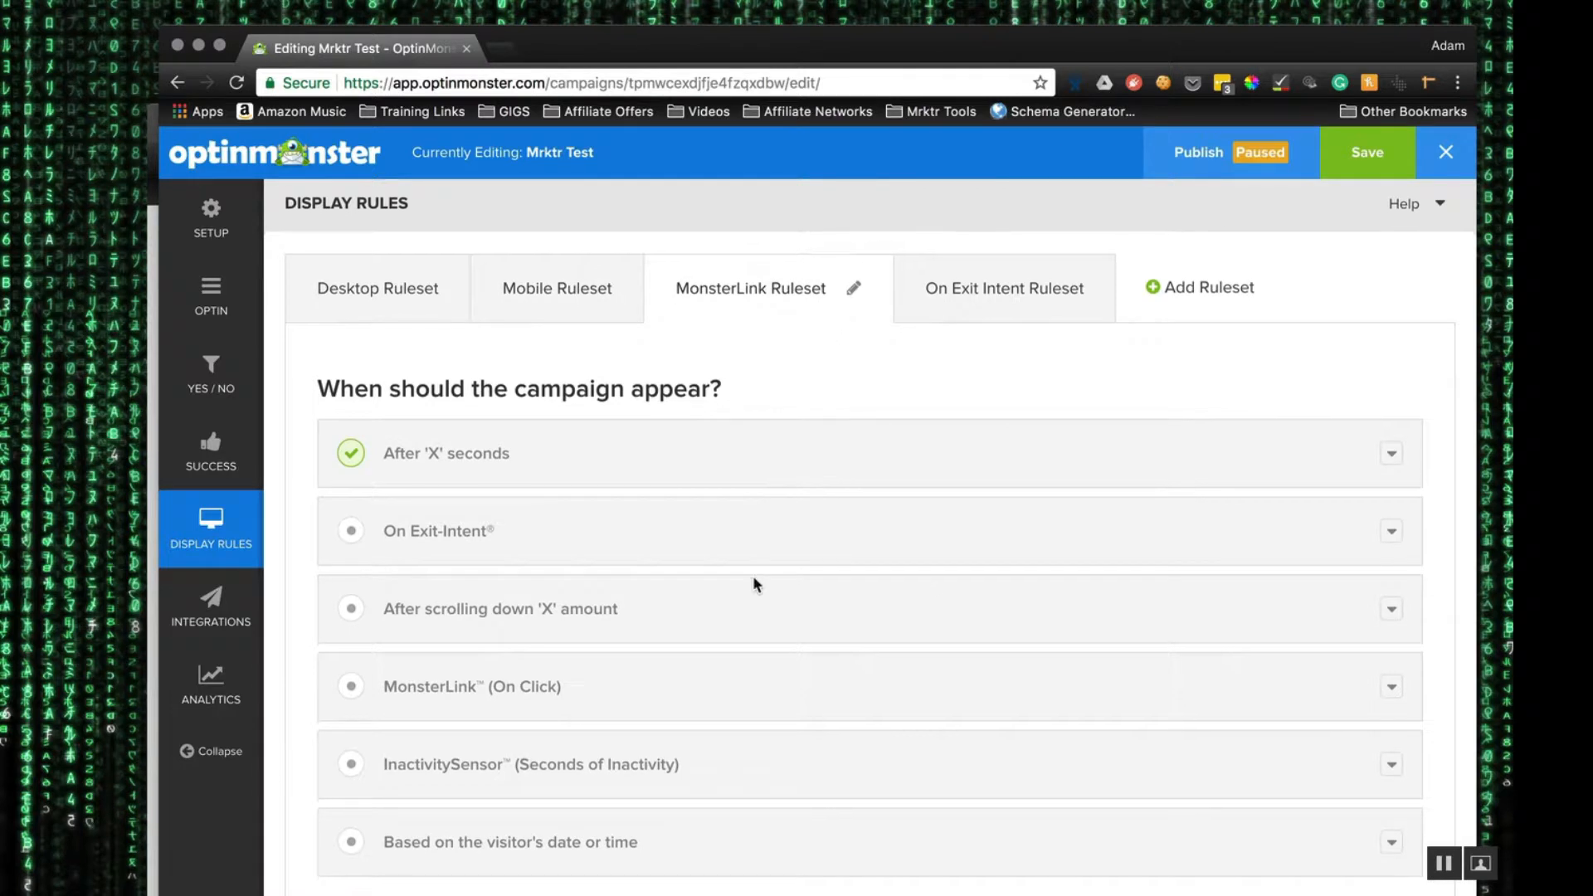
pyautogui.scroll(-3, 753, 575)
pyautogui.click(417, 564)
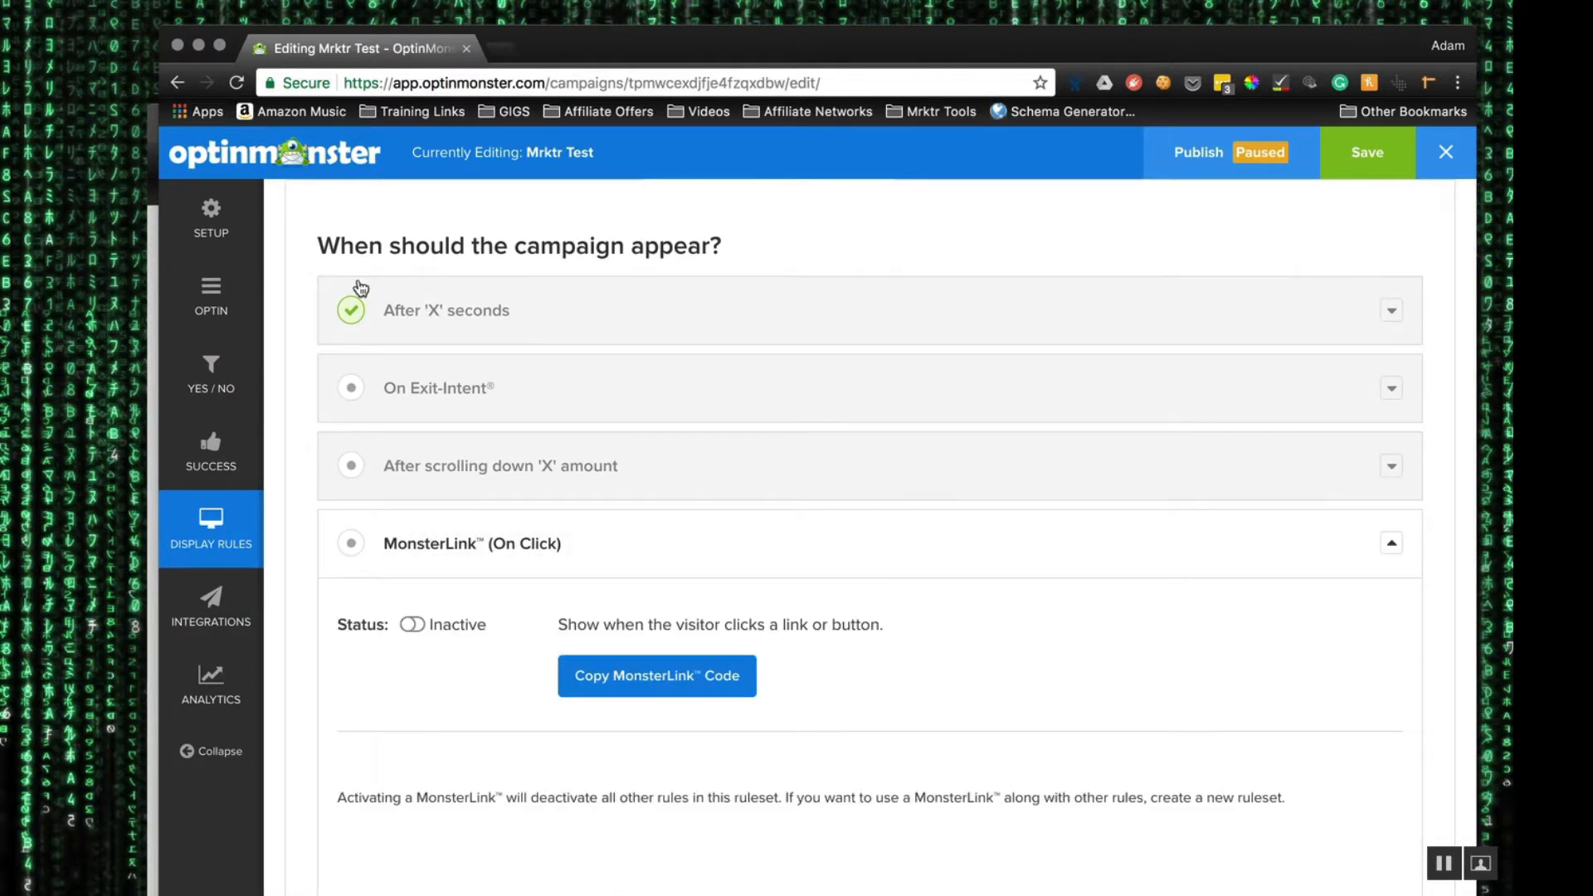
pyautogui.click(412, 624)
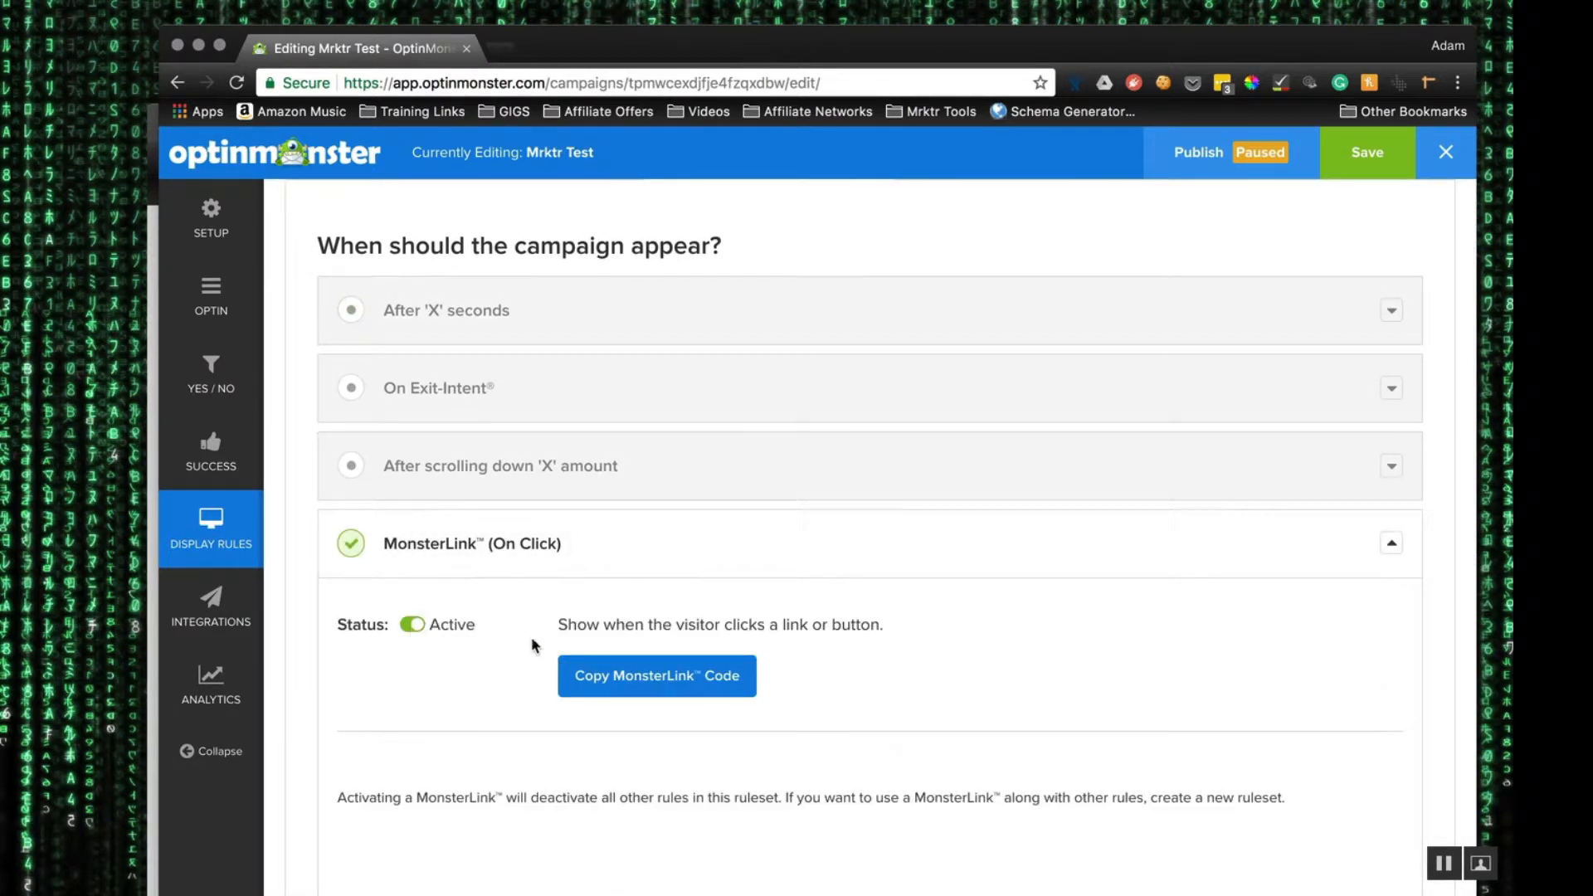
# Step: Copy the MonsterLink code, paste it into Sublime Text over the existing content, and select its "Click Me!" link text
pyautogui.click(664, 687)
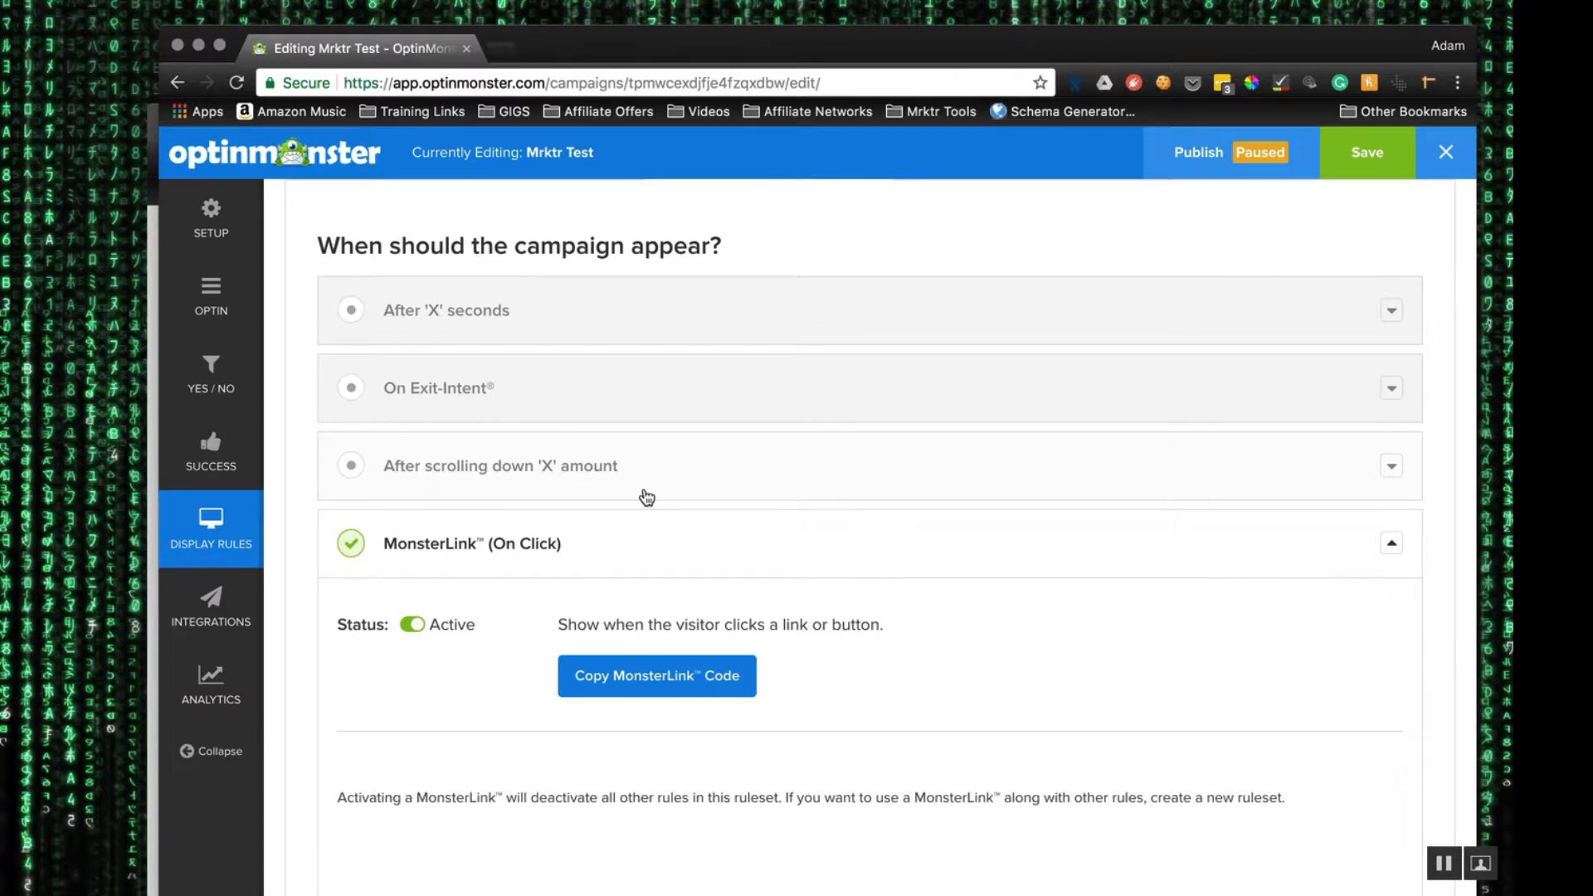
pyautogui.press('super+Tab')
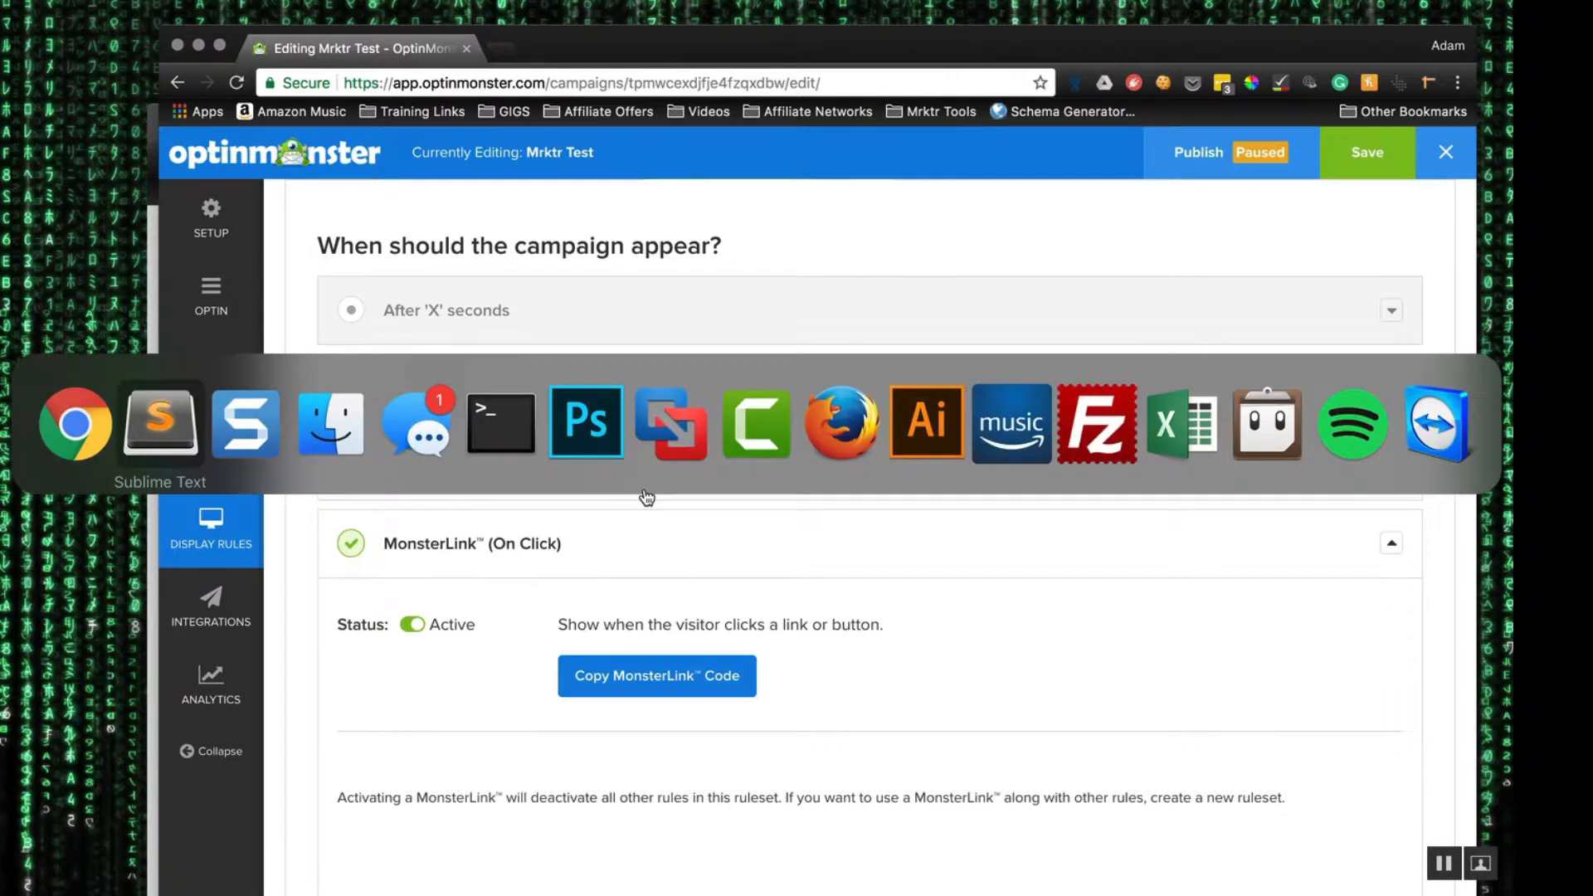
pyautogui.press('super+v')
pyautogui.press('super+a')
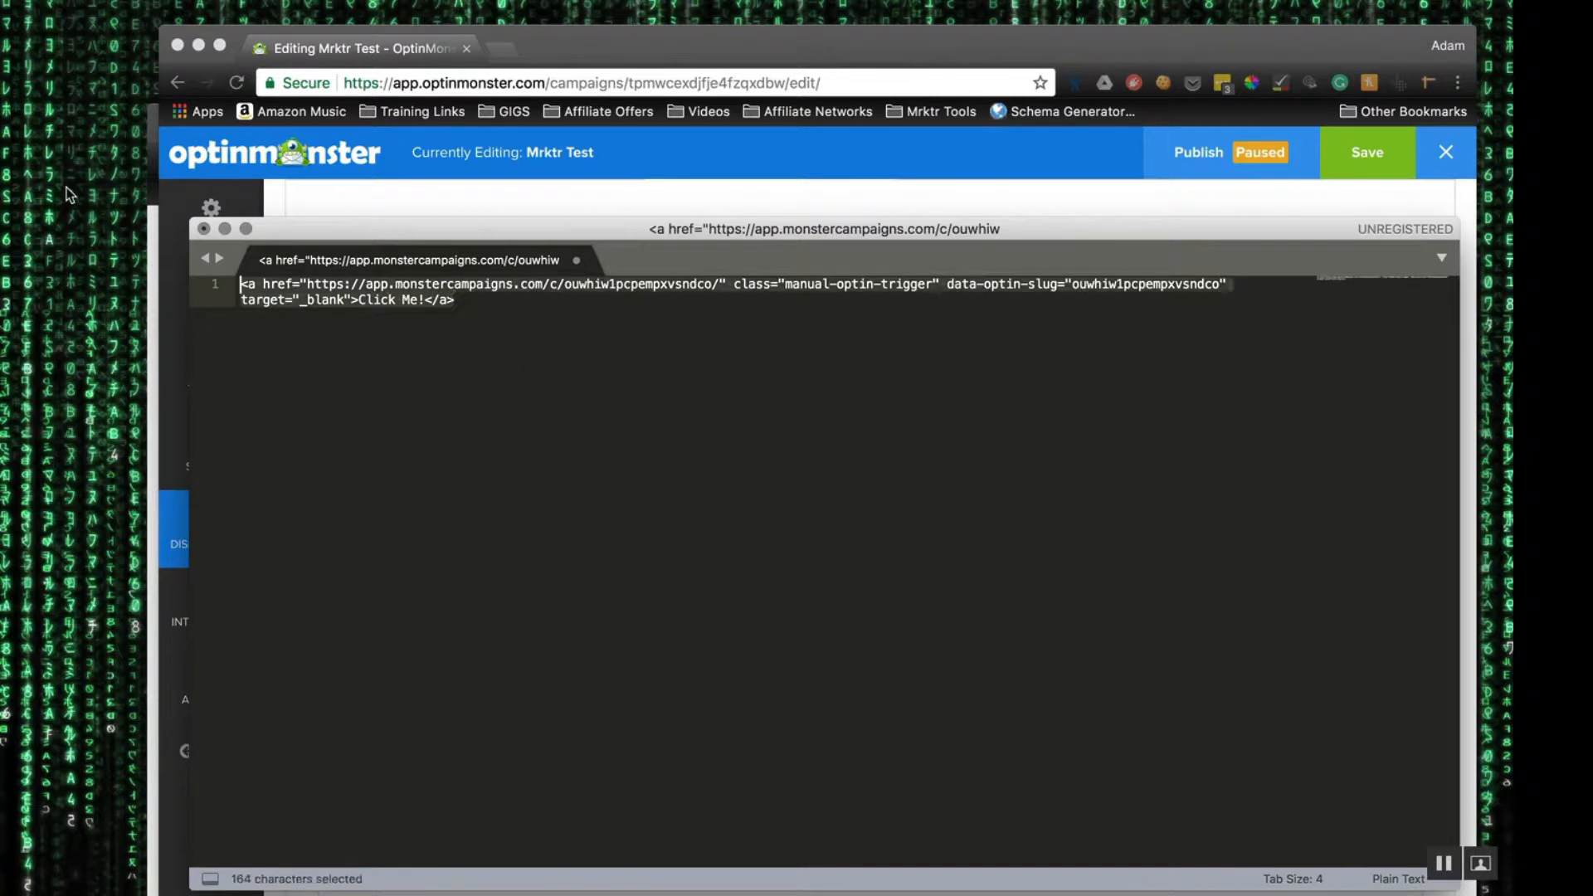
pyautogui.press('super+v')
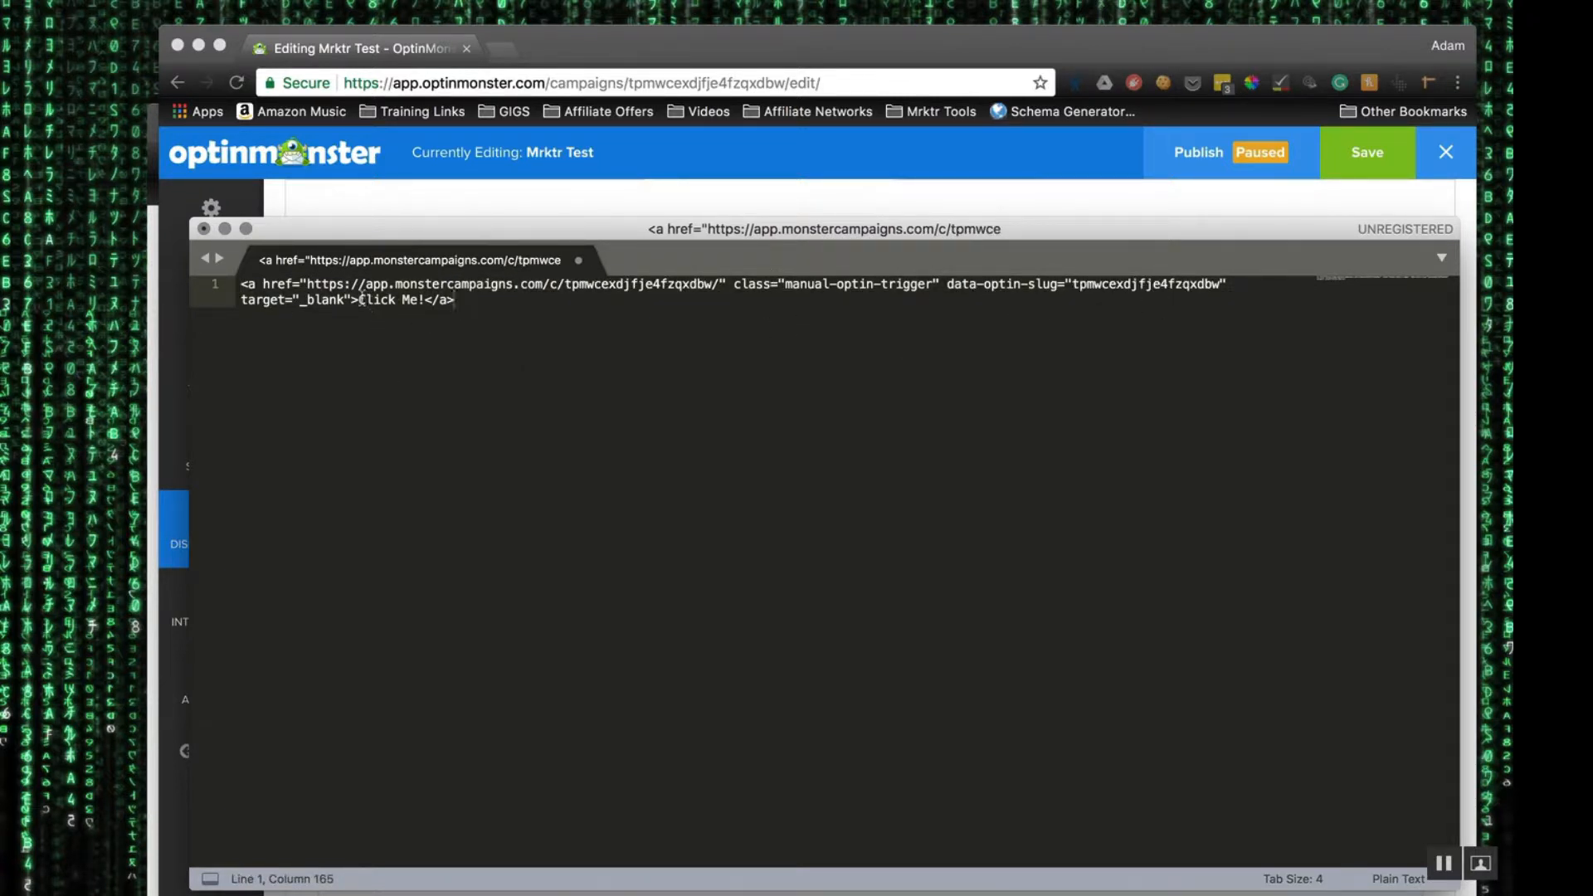
pyautogui.moveTo(358, 299); pyautogui.dragTo(425, 298)
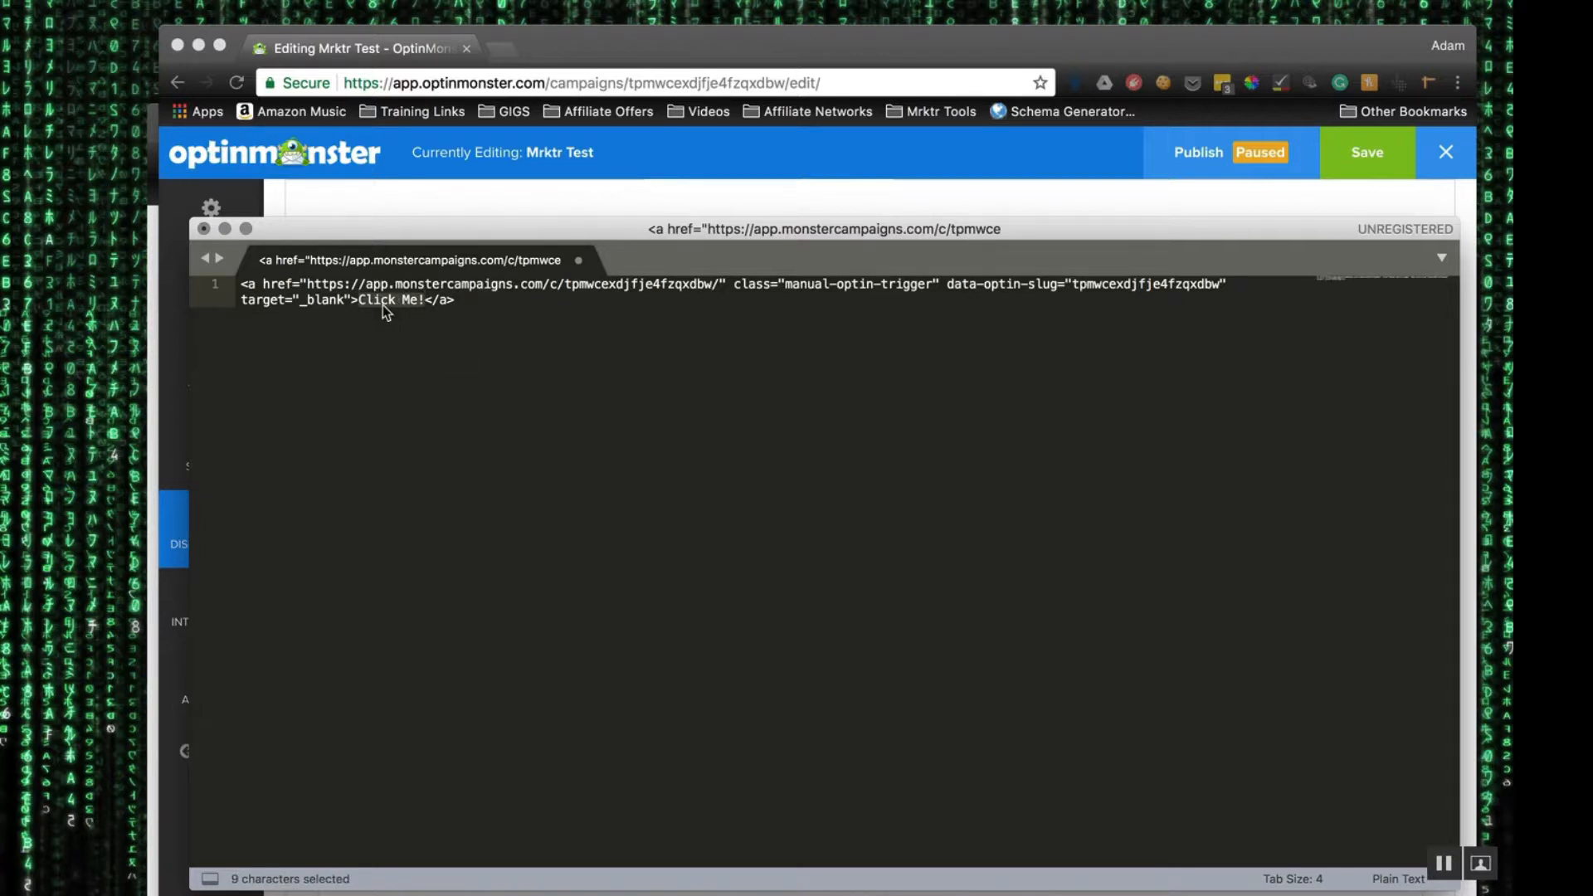
# Step: Highlight the href link address in the MonsterLink code, followed by its class and data-optin-slug attributes
pyautogui.click(307, 284)
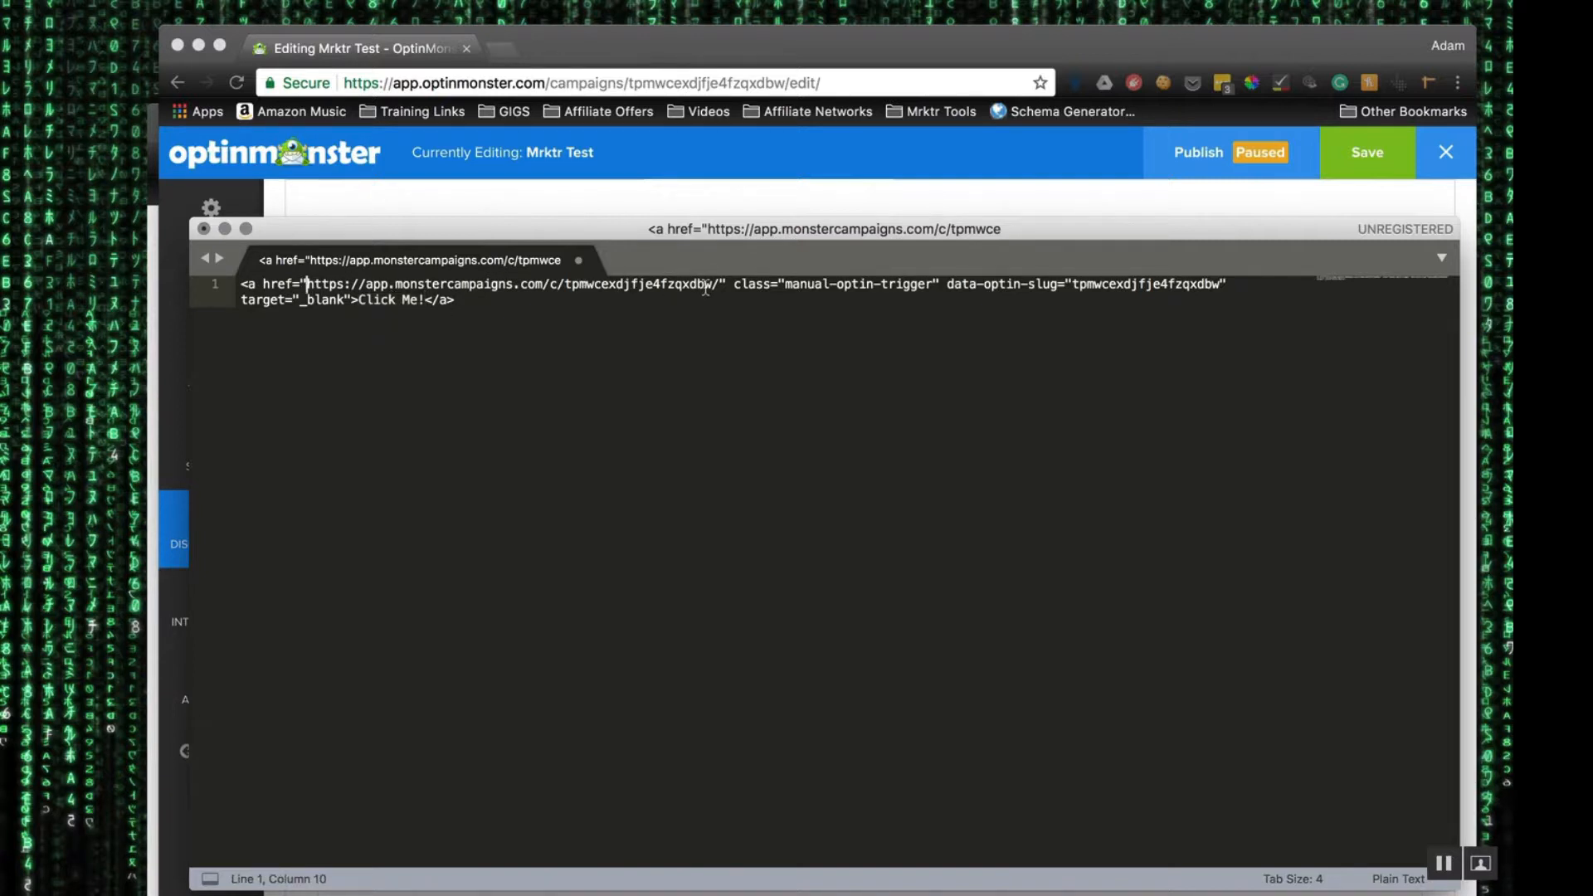
pyautogui.keyDown('shift'); pyautogui.click(719, 285); pyautogui.keyUp('shift')
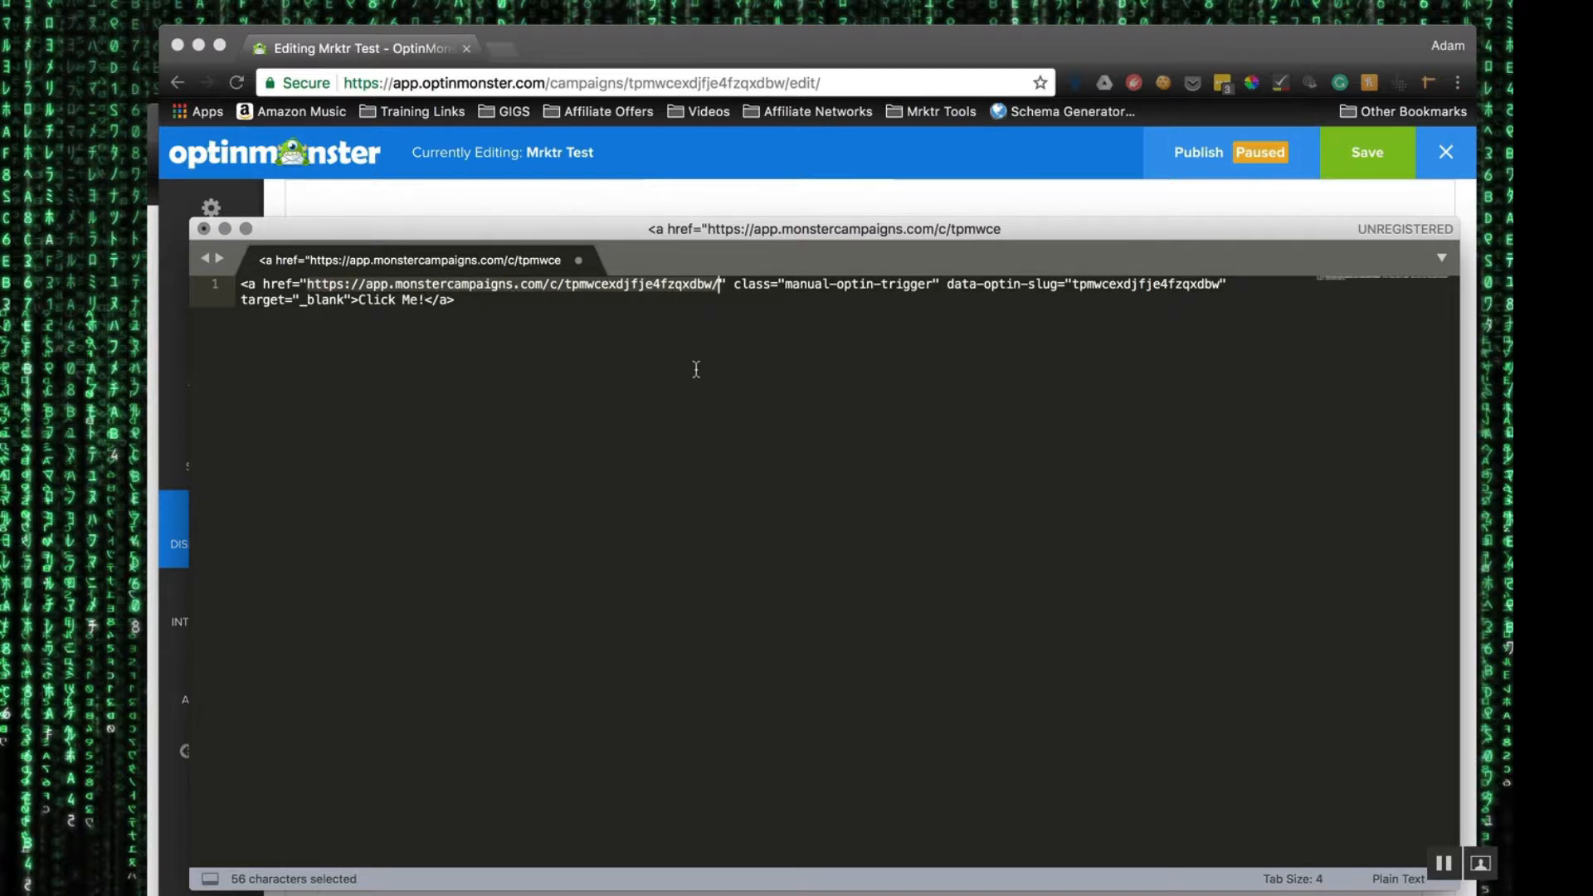
pyautogui.click(729, 288)
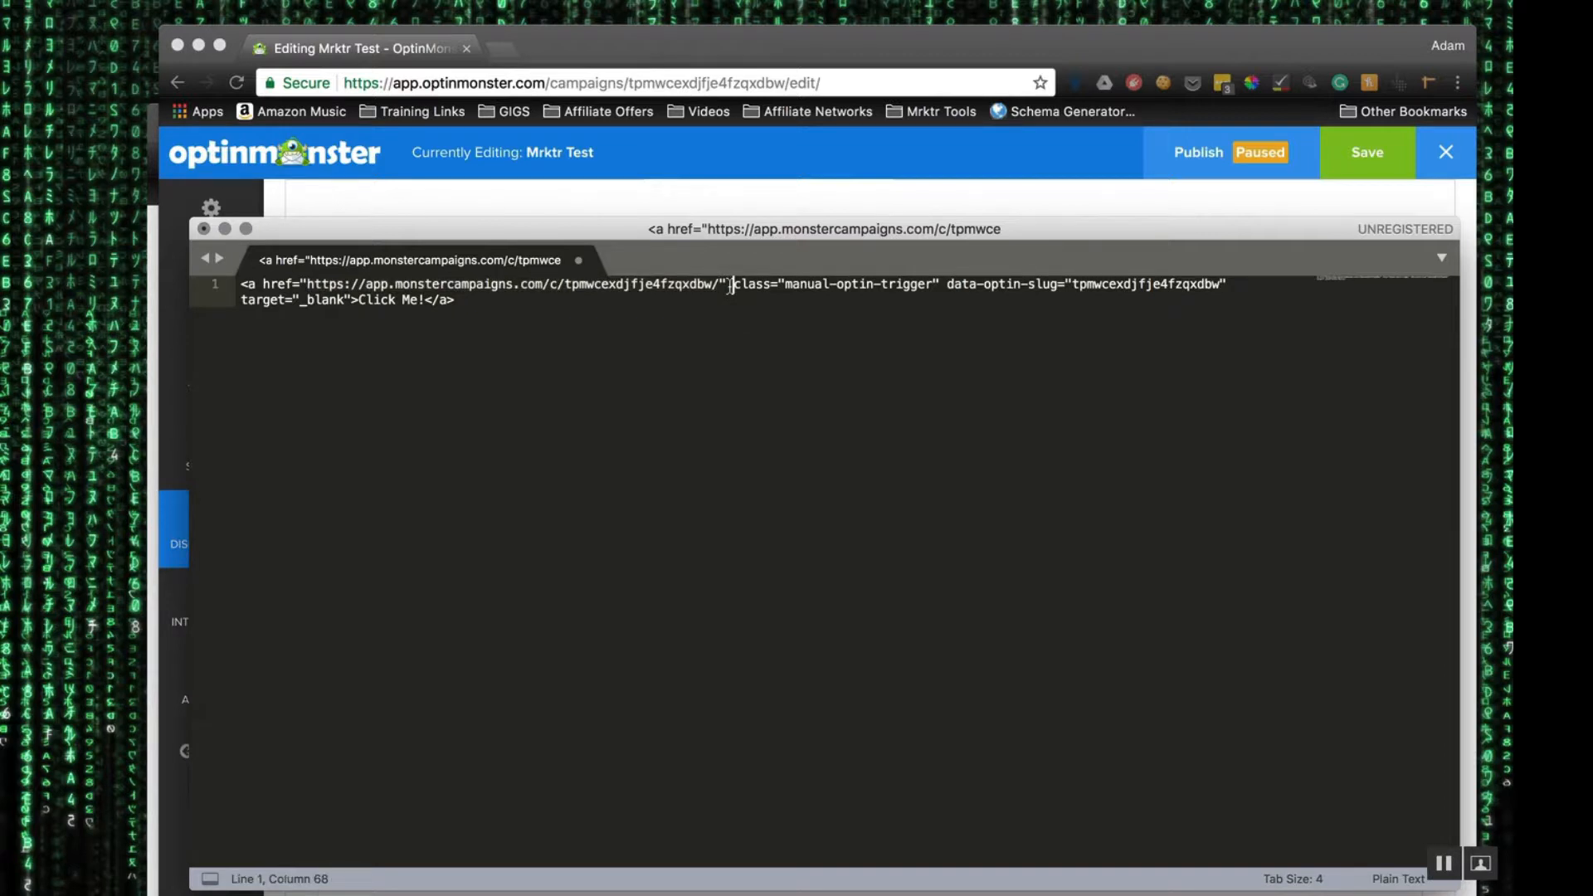
pyautogui.keyDown('shift'); pyautogui.click(1227, 285); pyautogui.keyUp('shift')
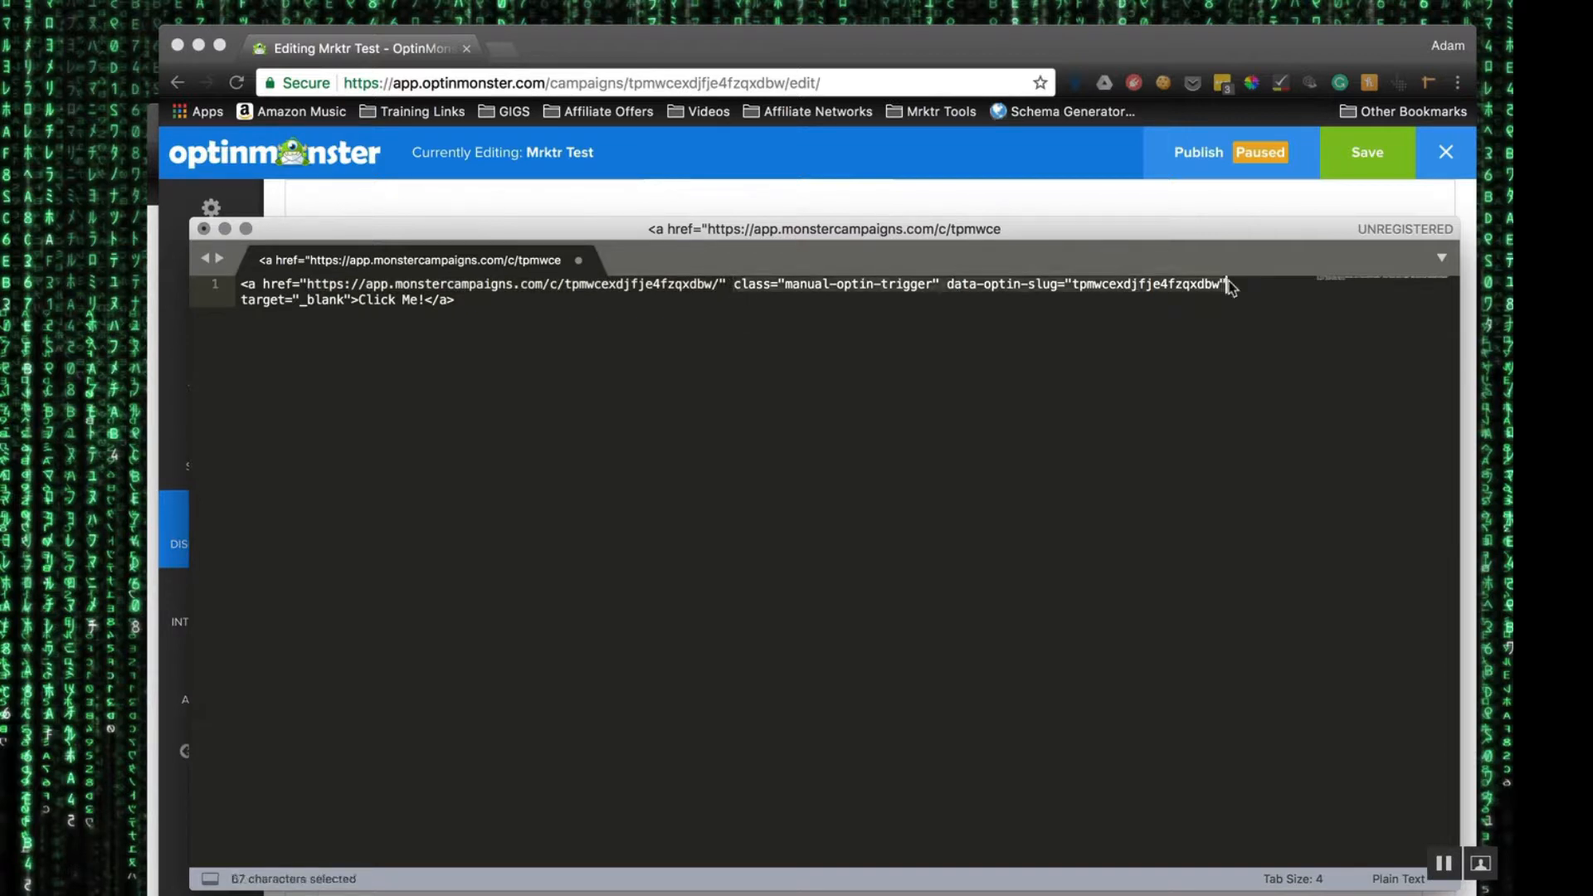
pyautogui.click(756, 324)
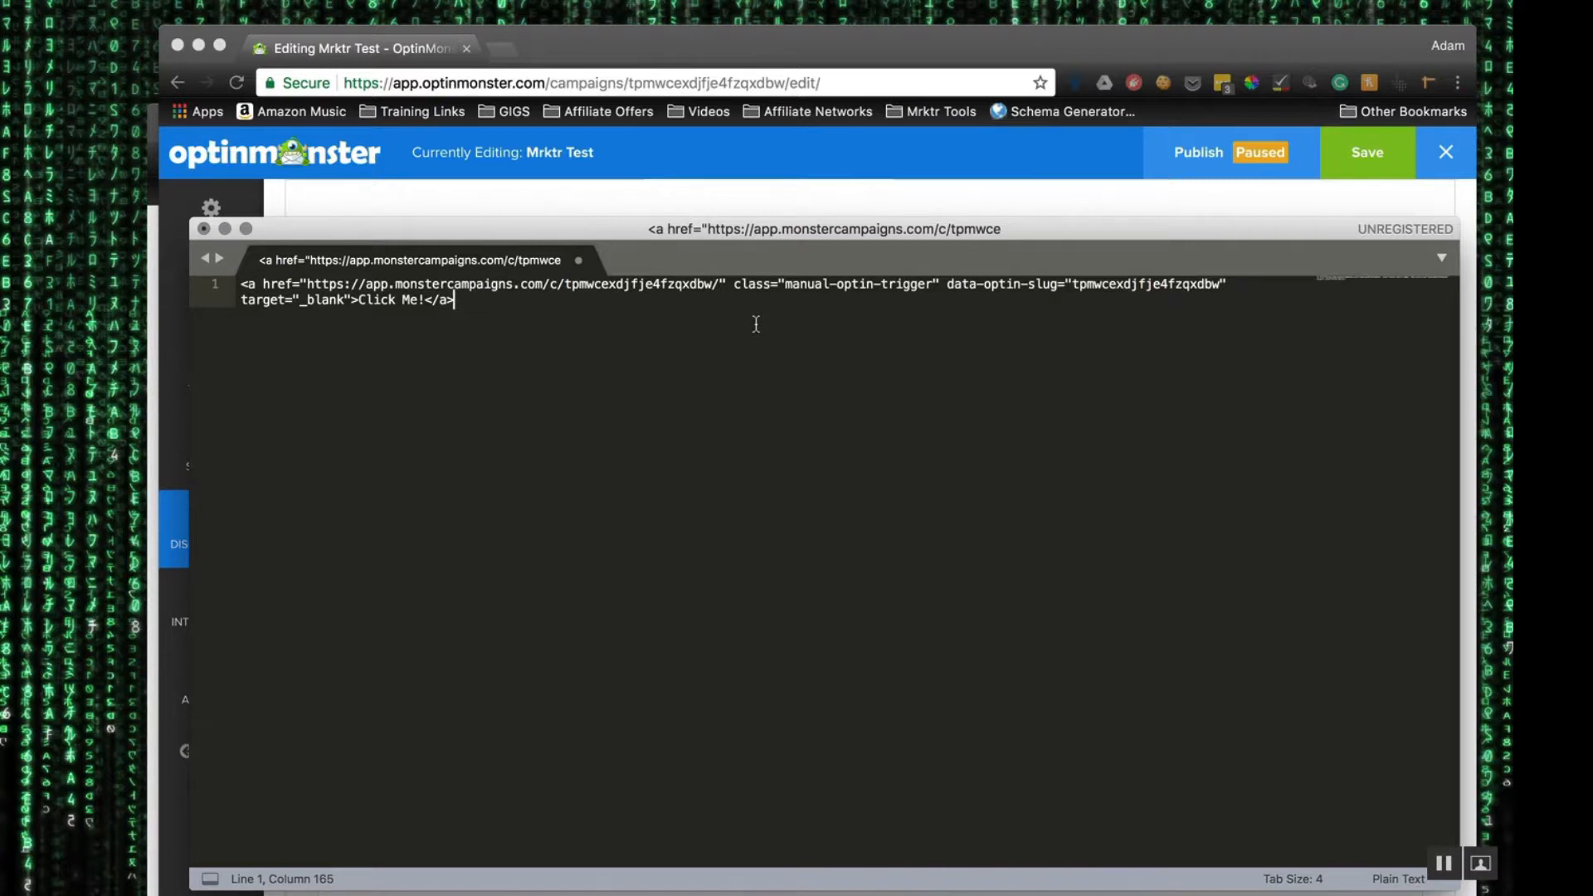
# Step: Examine the "manual-optin-trigger" class and data-optin-slug values, leaving both attributes selected together in the MonsterLink code
pyautogui.click(734, 284)
pyautogui.click(1233, 285)
pyautogui.keyDown('shift'); pyautogui.click(735, 286); pyautogui.keyUp('shift')
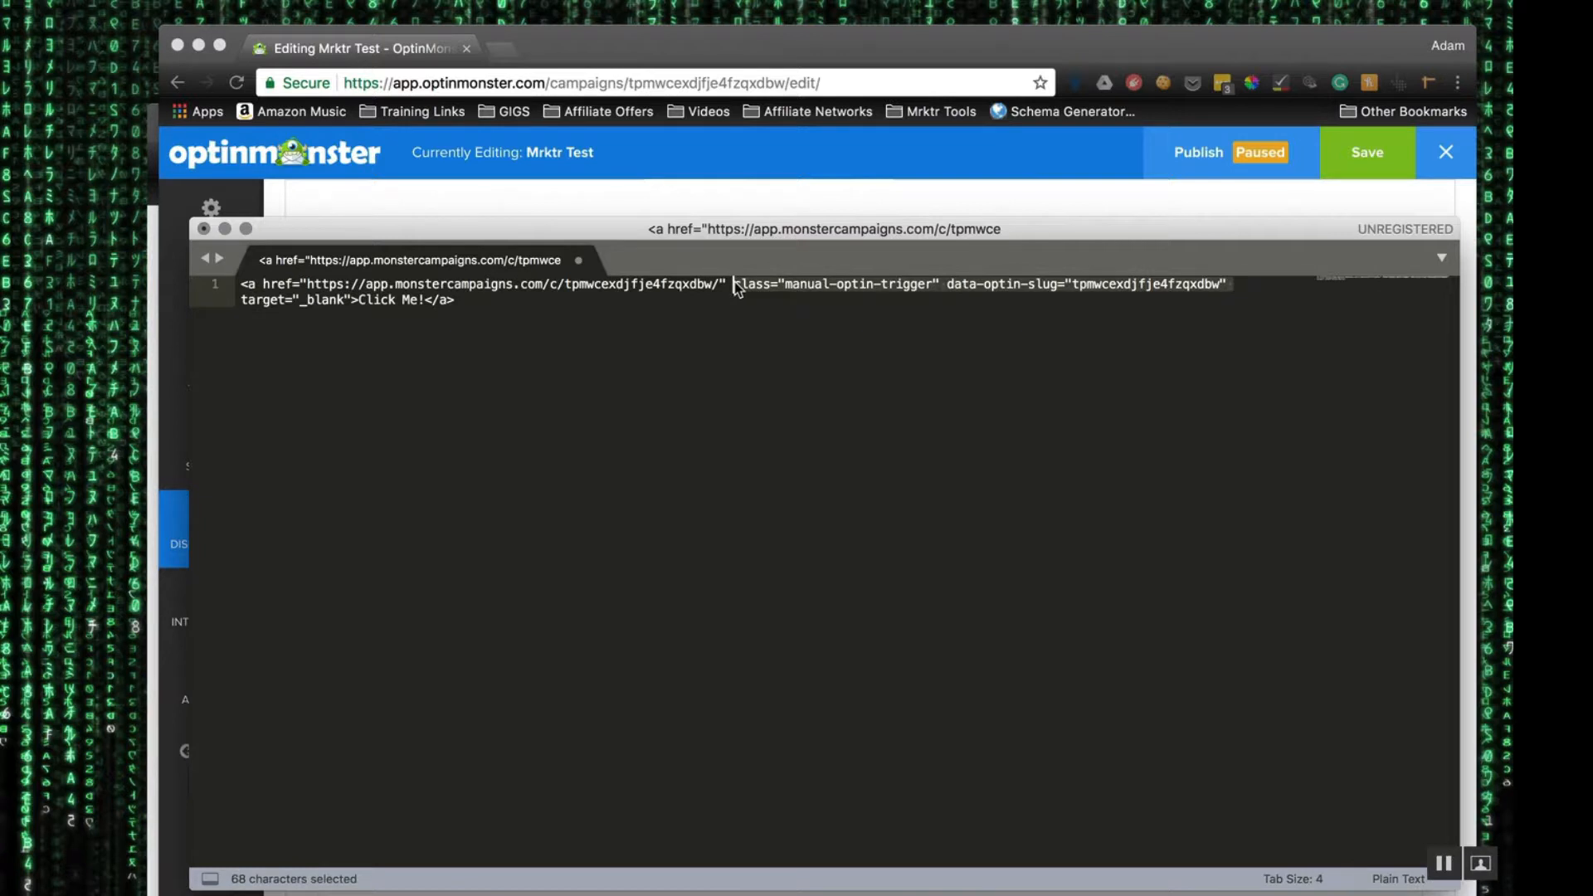
pyautogui.click(787, 288)
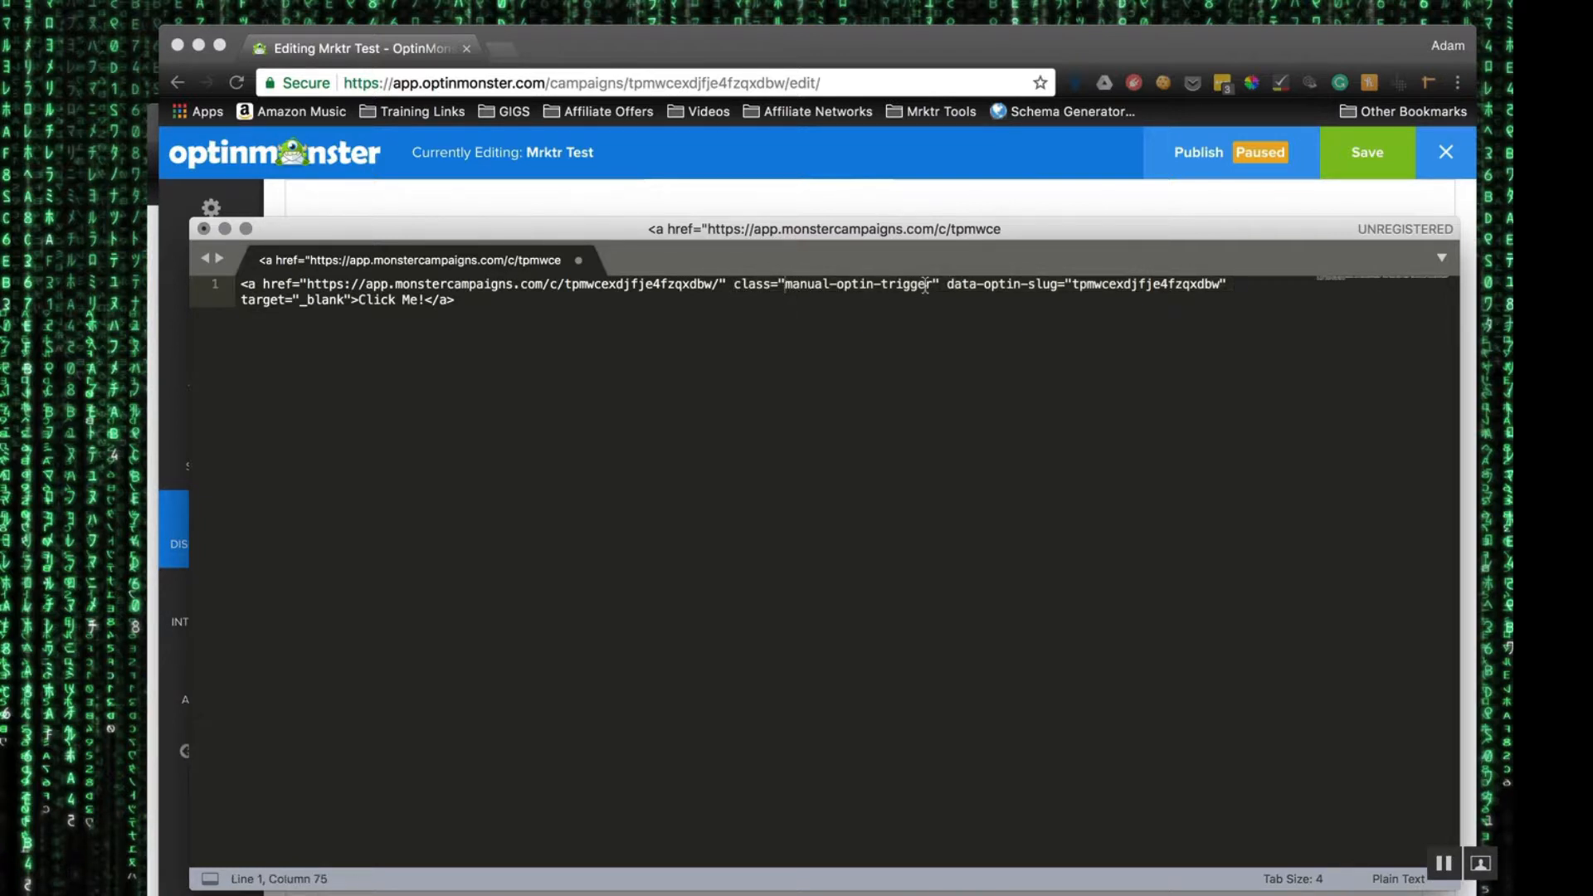
pyautogui.click(926, 286)
pyautogui.click(1052, 294)
pyautogui.click(1152, 285)
pyautogui.click(731, 286)
pyautogui.keyDown('shift'); pyautogui.click(1234, 286); pyautogui.keyUp('shift')
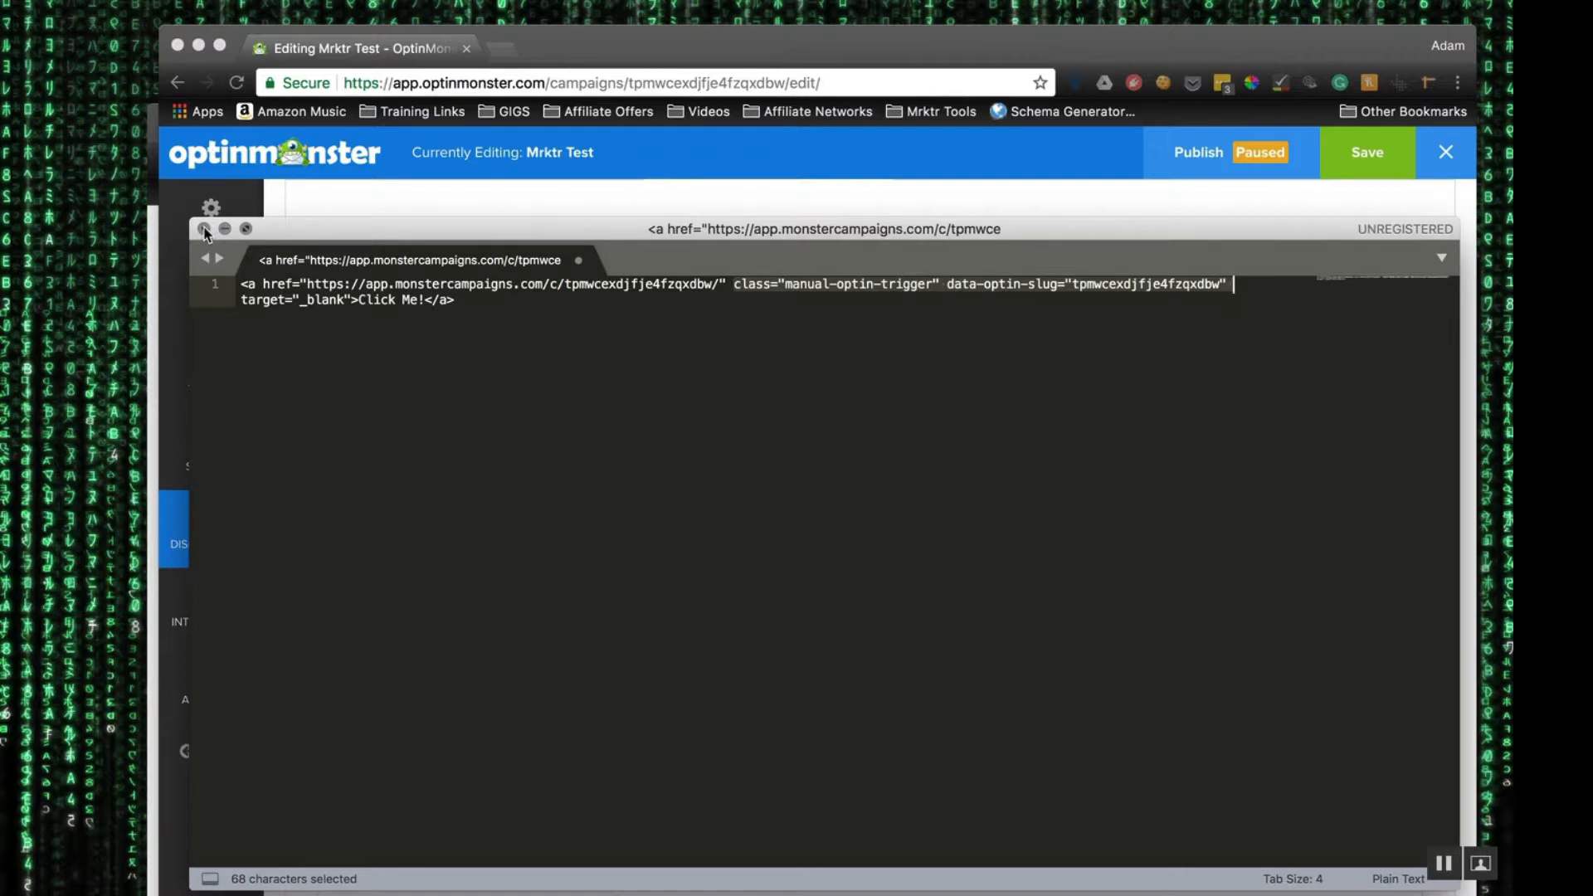
# Step: Switch back to the OptinMonster campaign editor in Chrome and open the On Exit Intent Ruleset
pyautogui.click(465, 192)
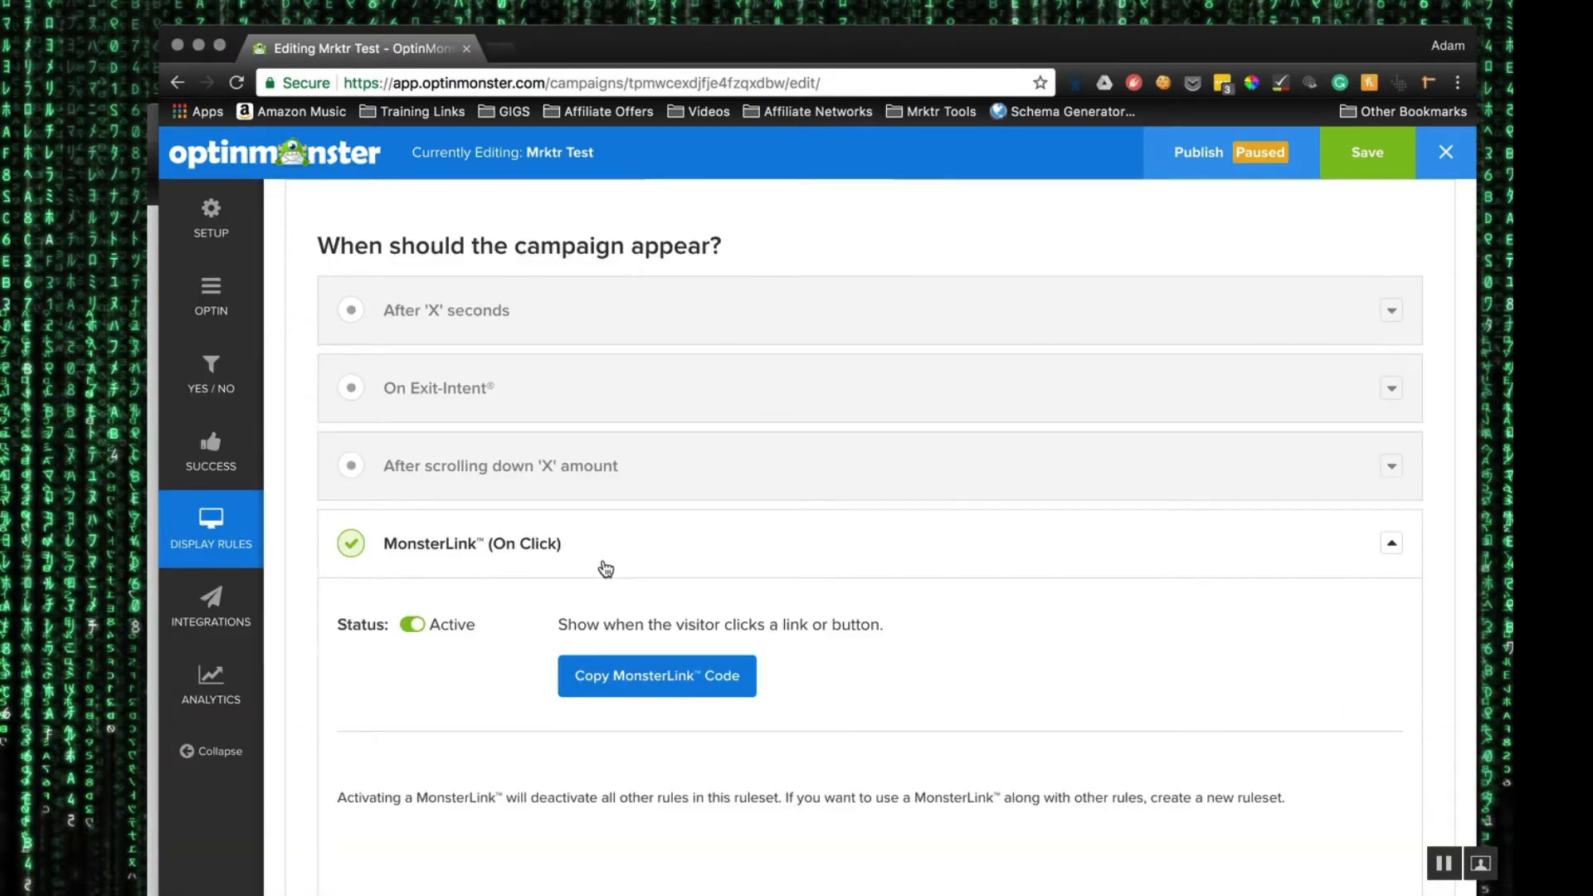
pyautogui.scroll(3, 605, 569)
pyautogui.click(983, 300)
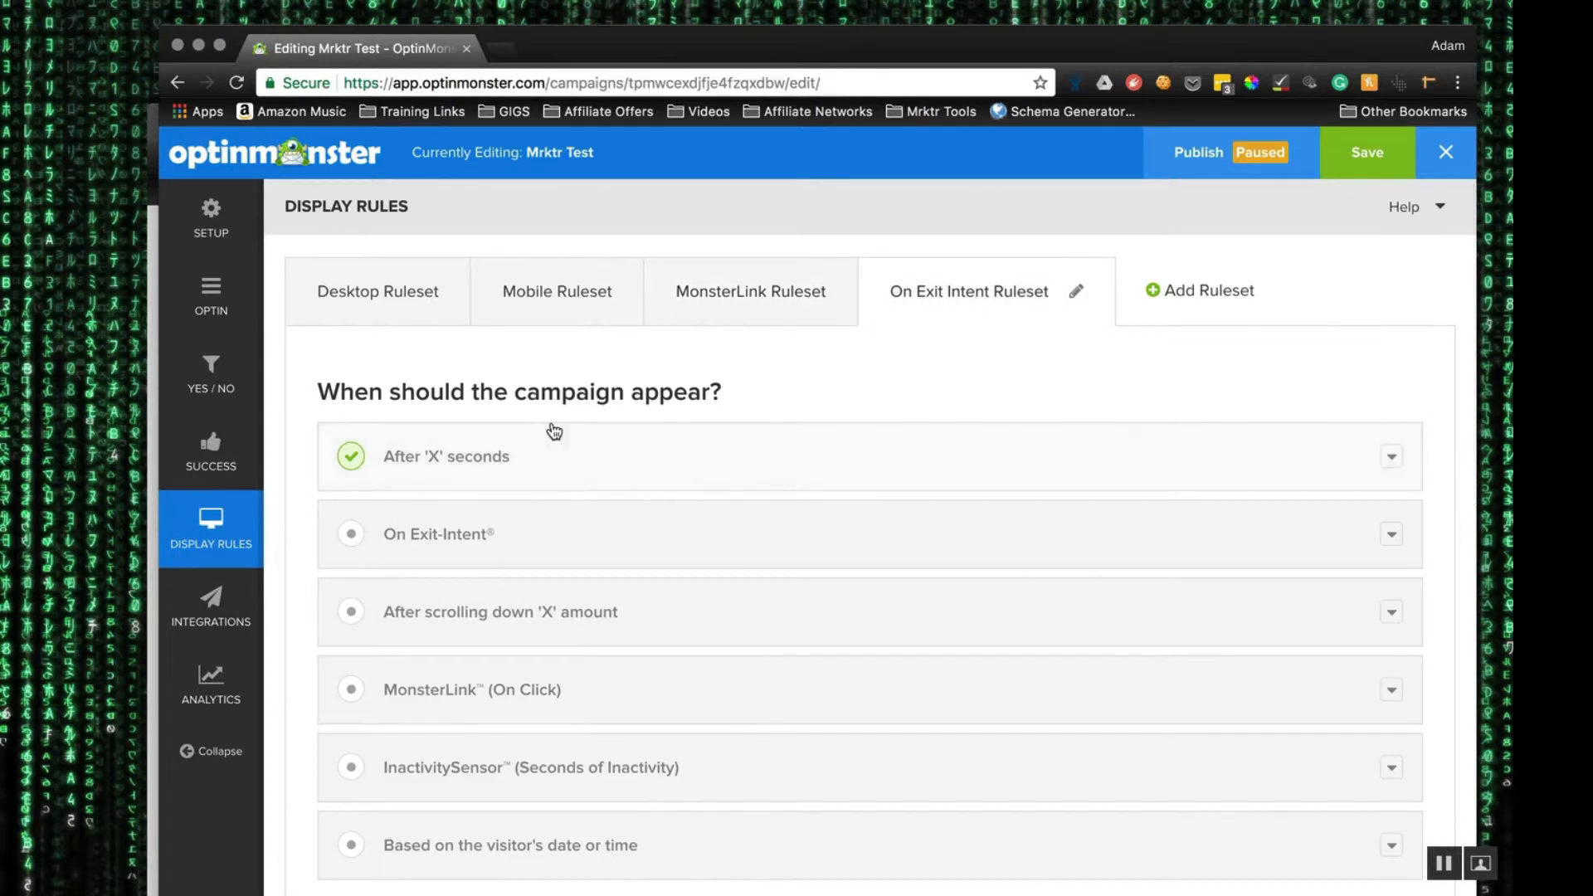
# Step: In the On Exit Intent Ruleset, deactivate the After 'X' seconds rule and activate the On Exit-Intent rule
pyautogui.click(355, 535)
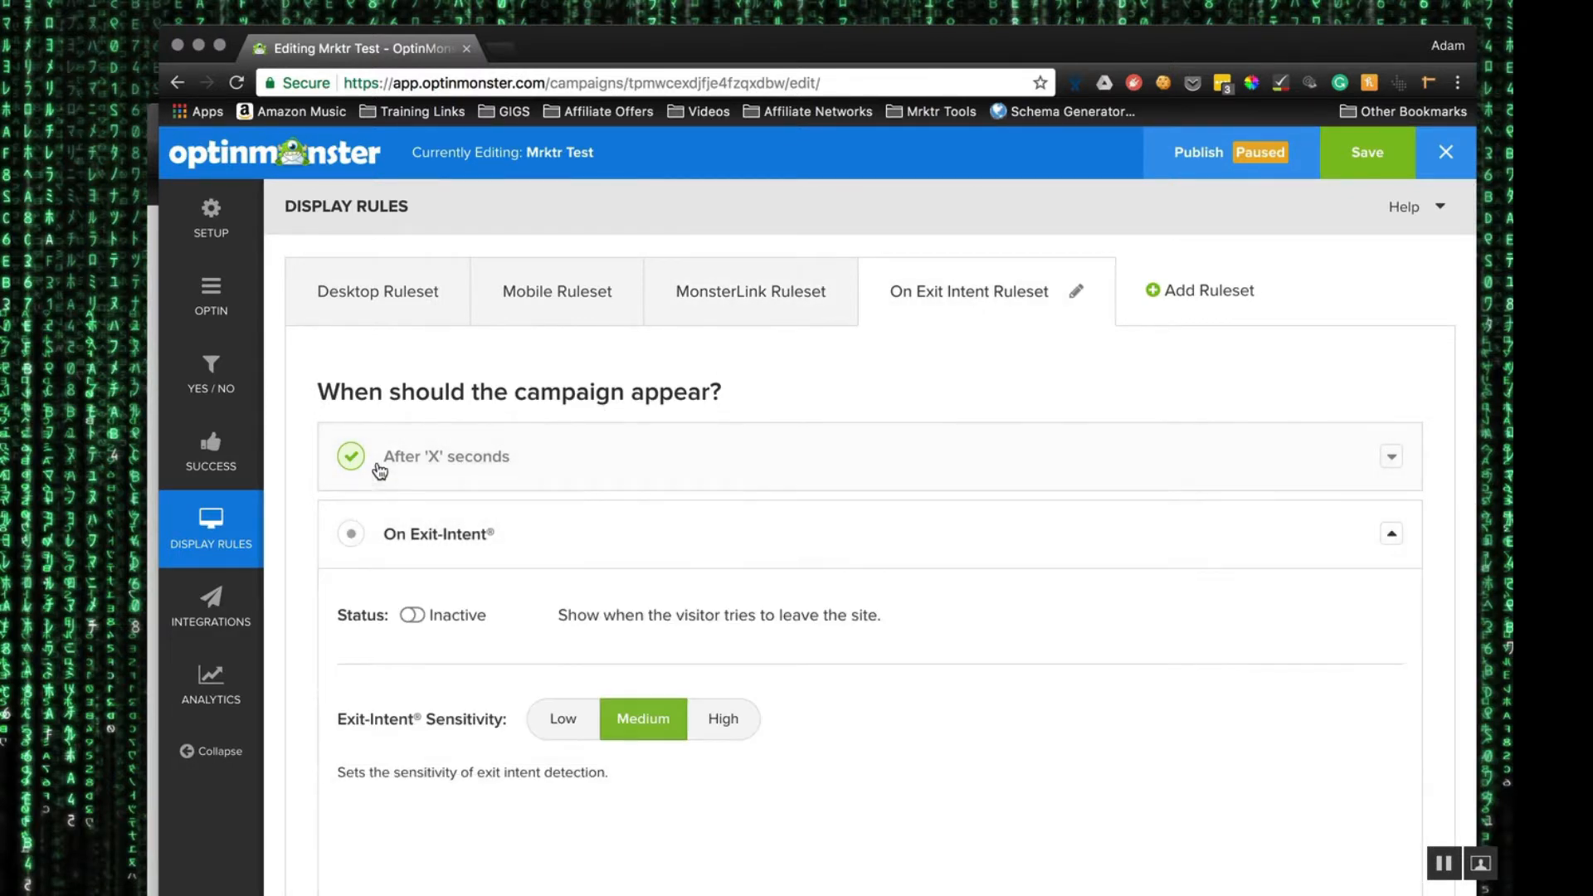
pyautogui.click(382, 461)
pyautogui.click(412, 536)
pyautogui.scroll(-4, 491, 582)
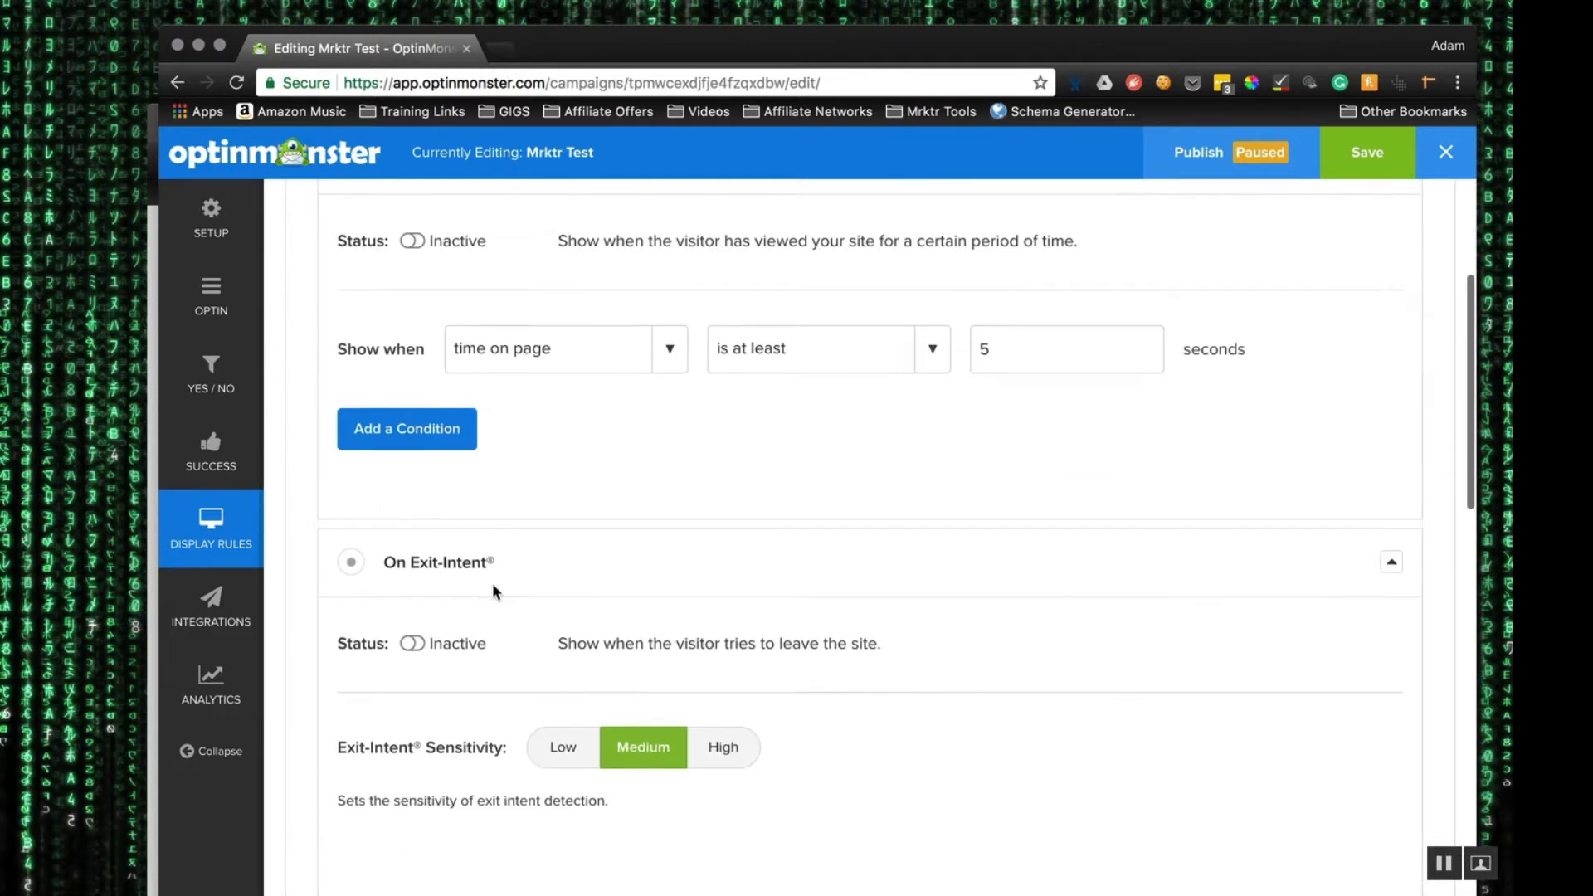
pyautogui.click(412, 625)
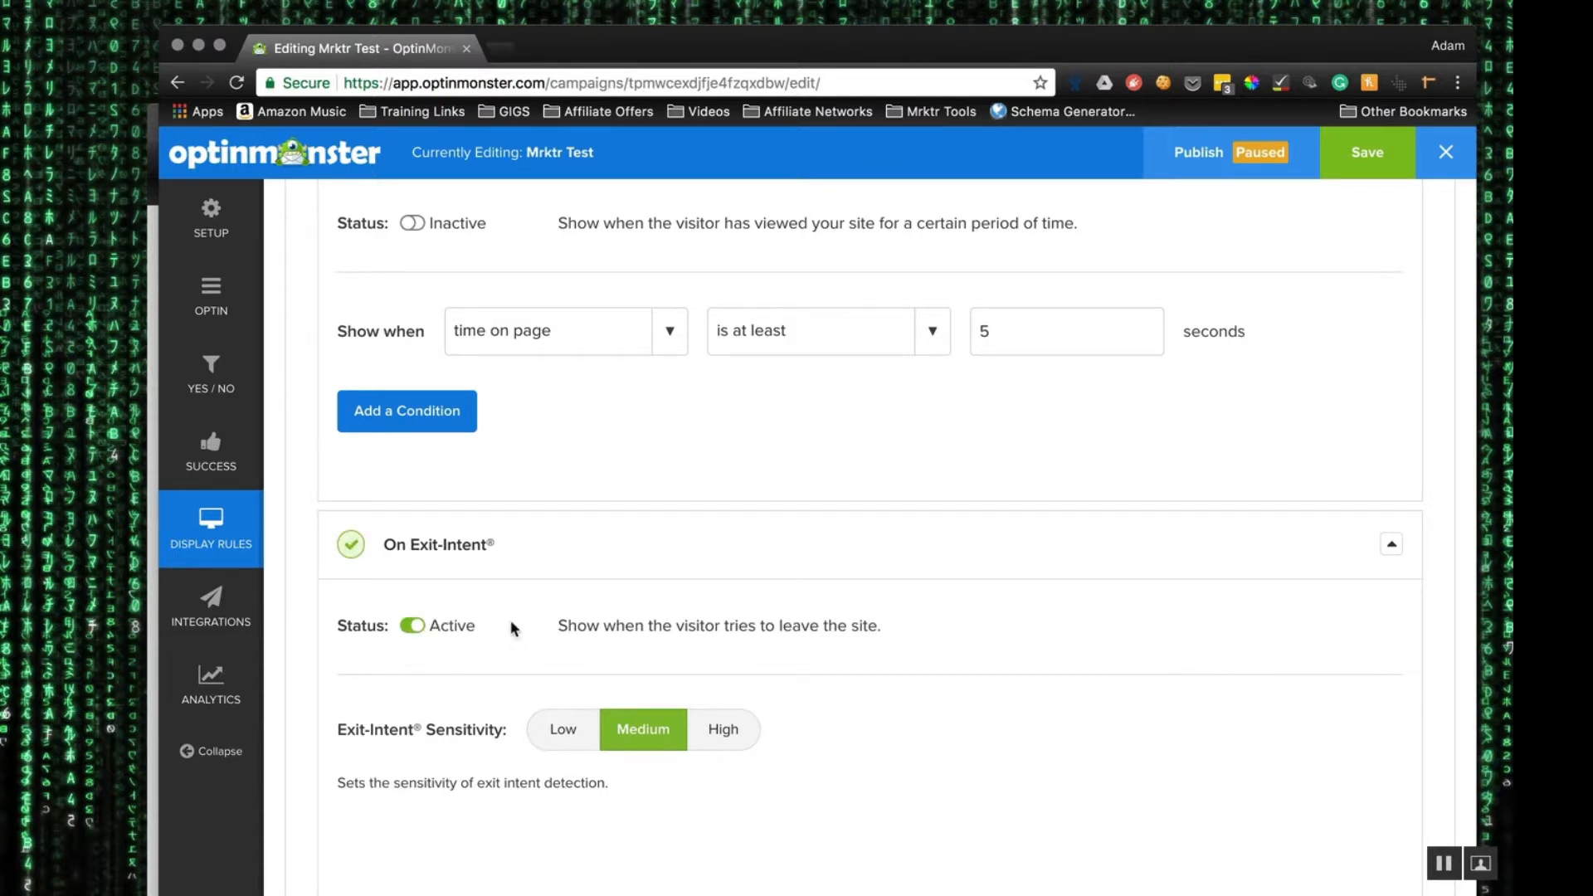
pyautogui.scroll(-2, 510, 622)
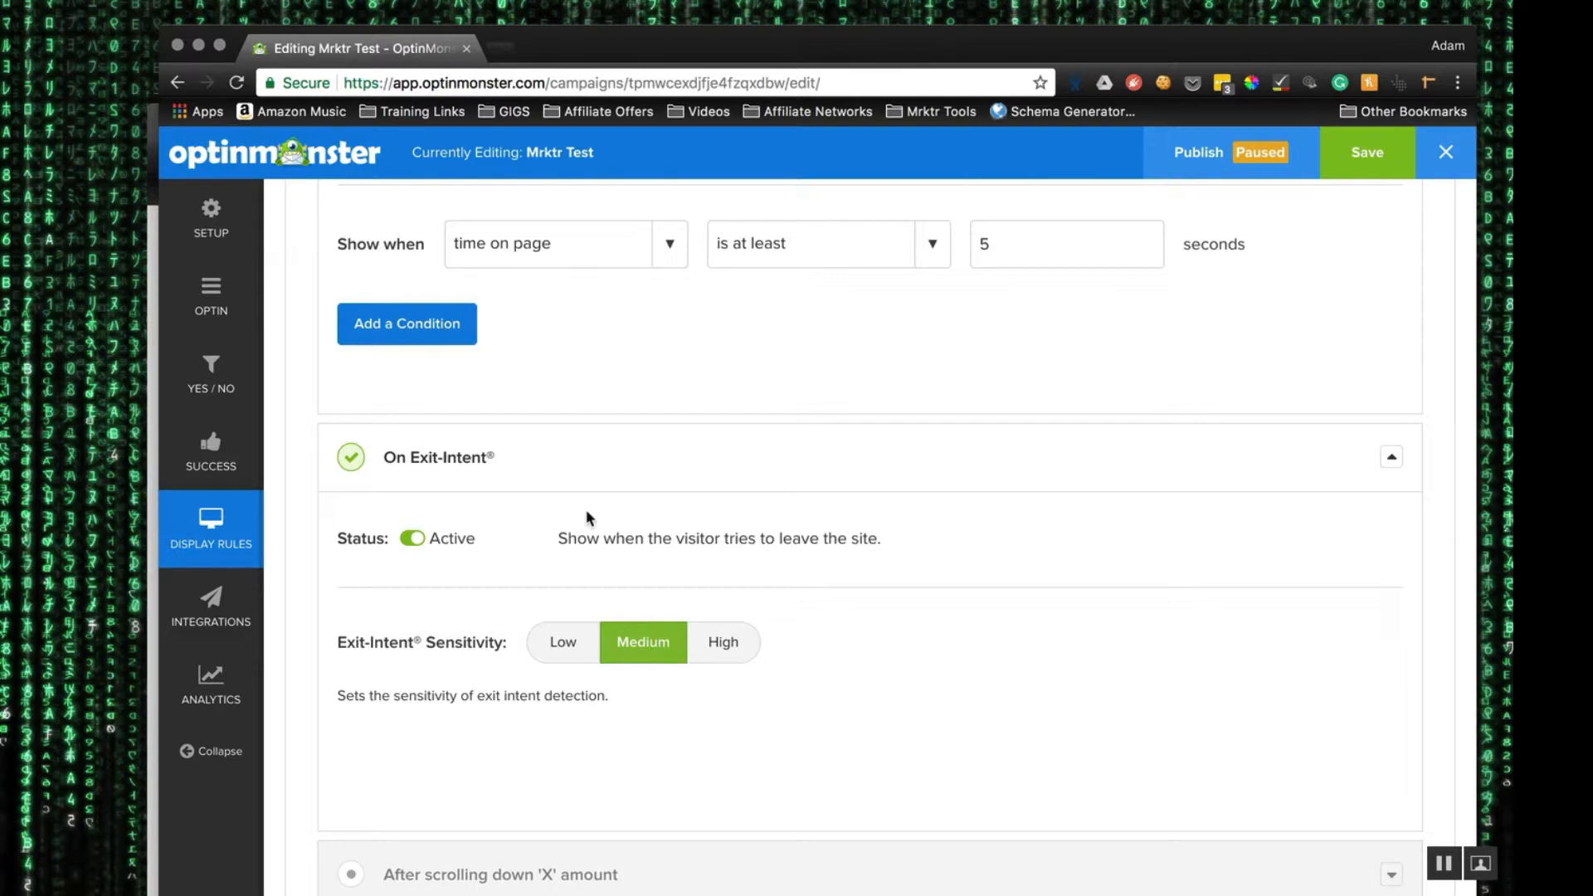
pyautogui.scroll(5, 586, 509)
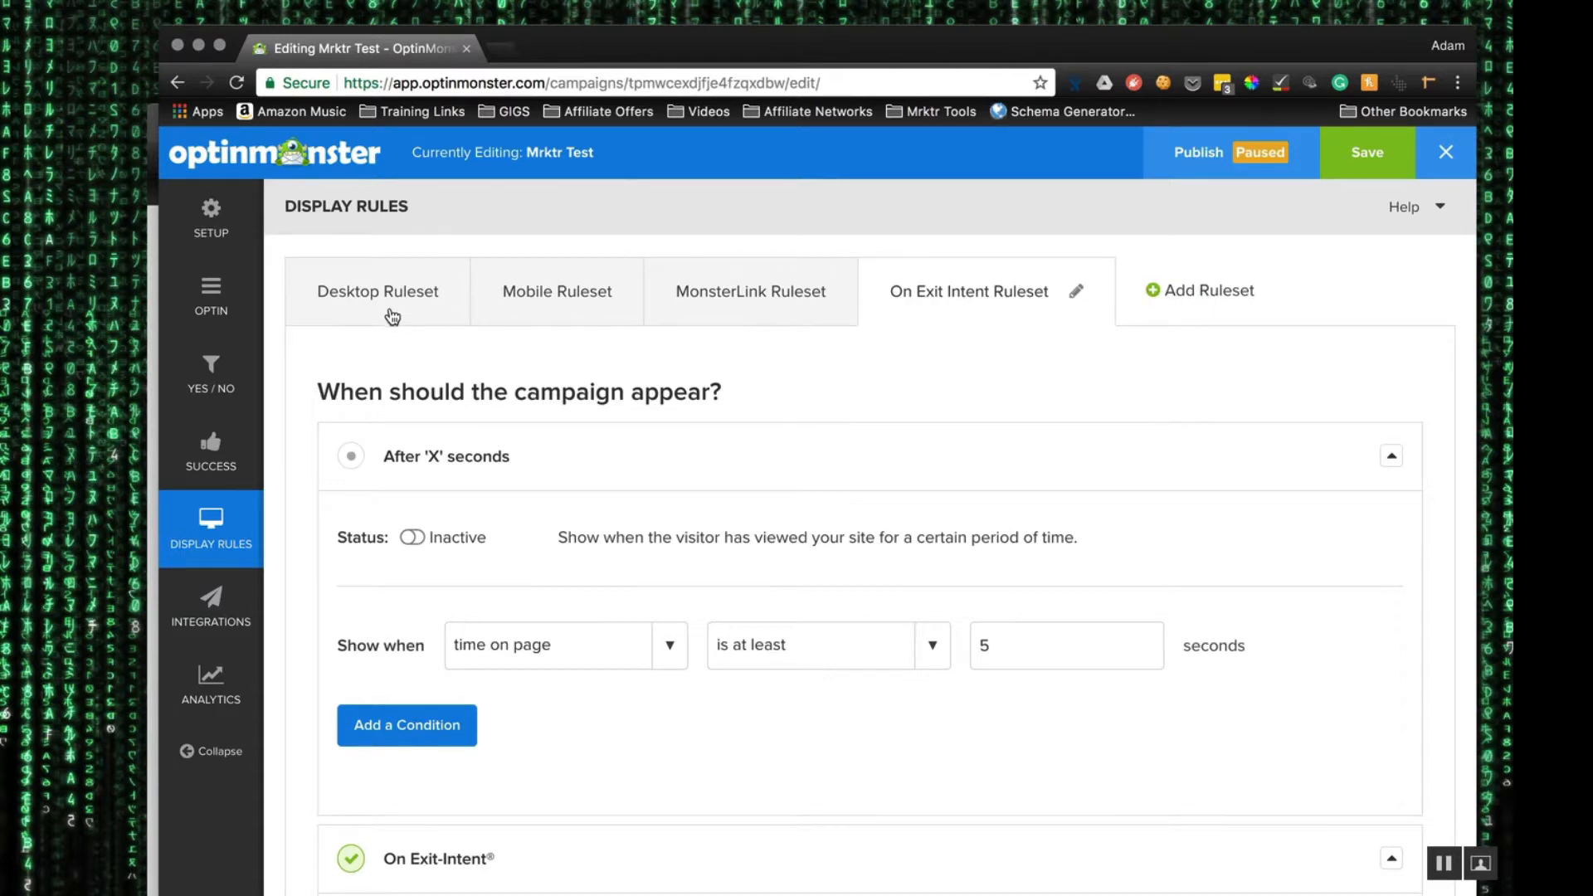
# Step: Open the campaign's new integration, look through the available email providers and set the provider to AWeber
pyautogui.click(209, 614)
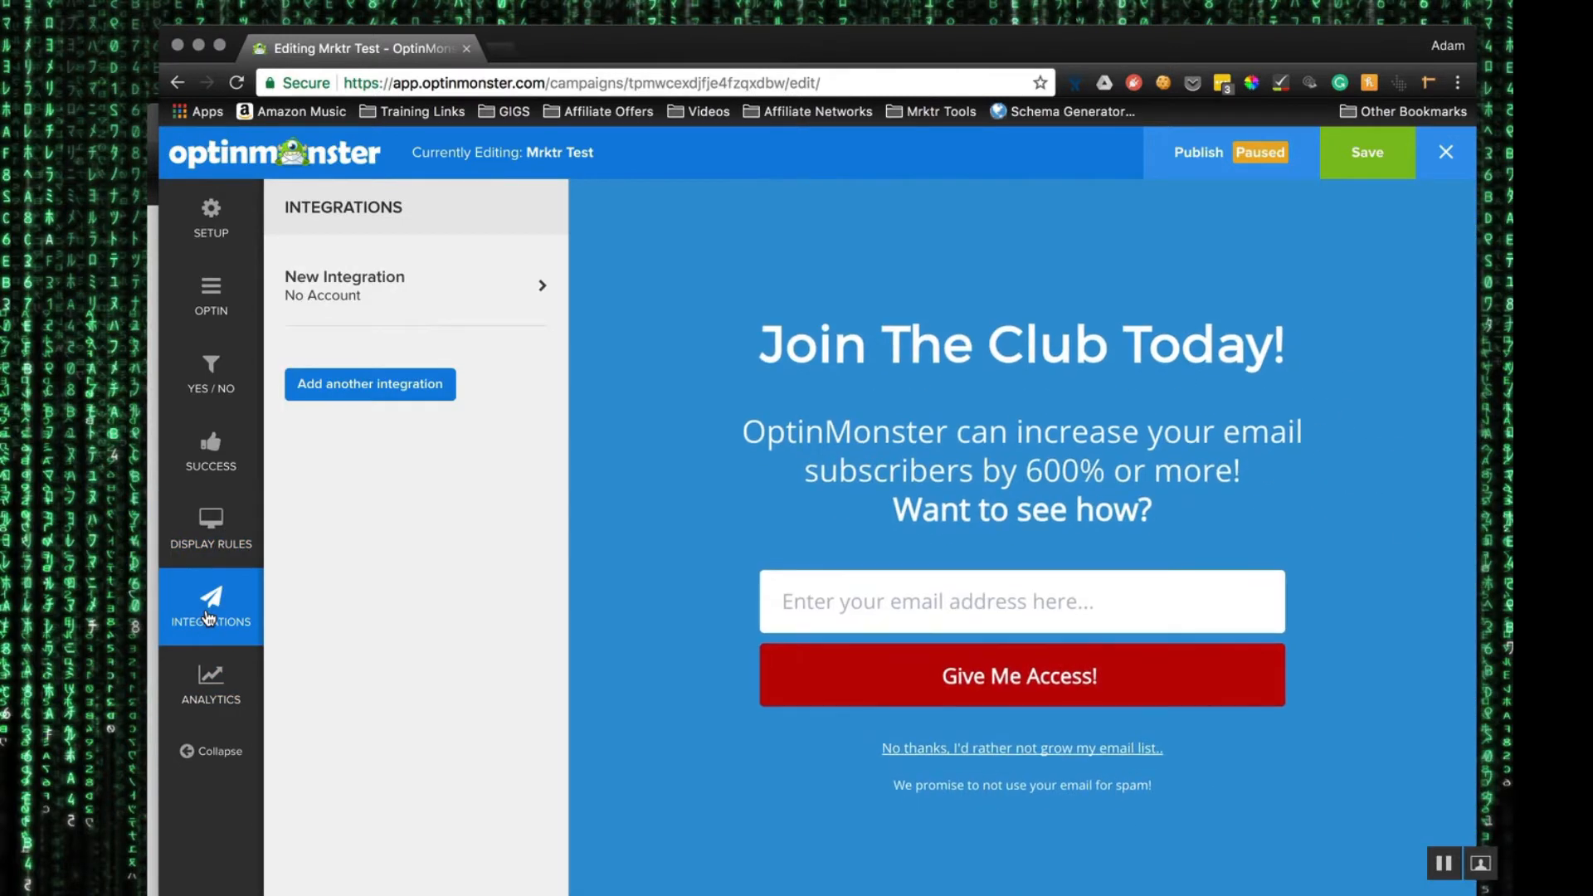
pyautogui.click(488, 294)
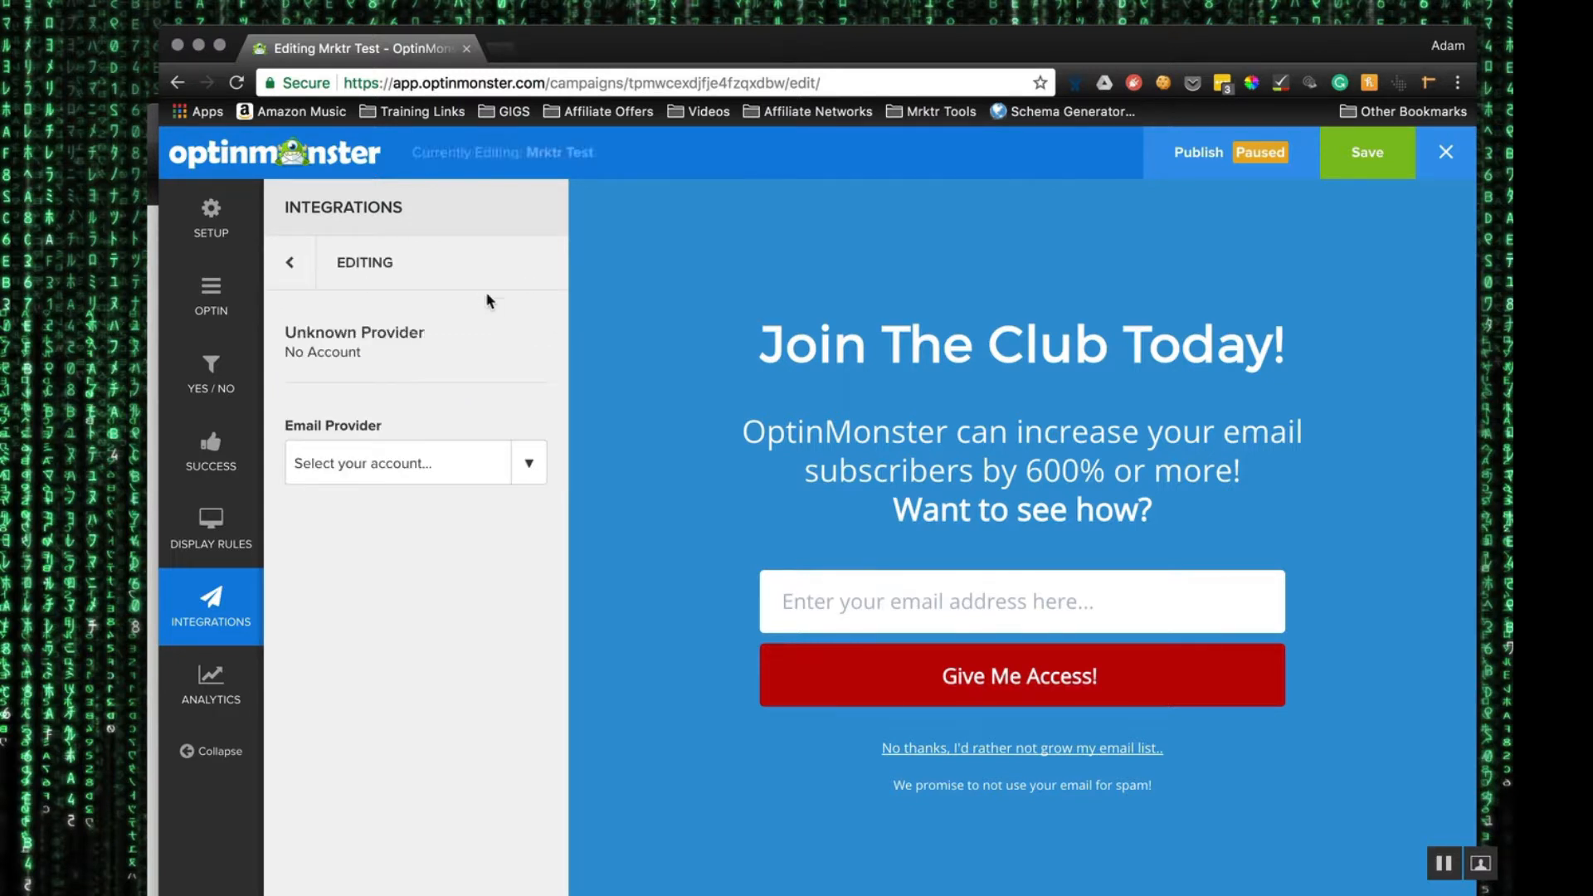
pyautogui.click(426, 474)
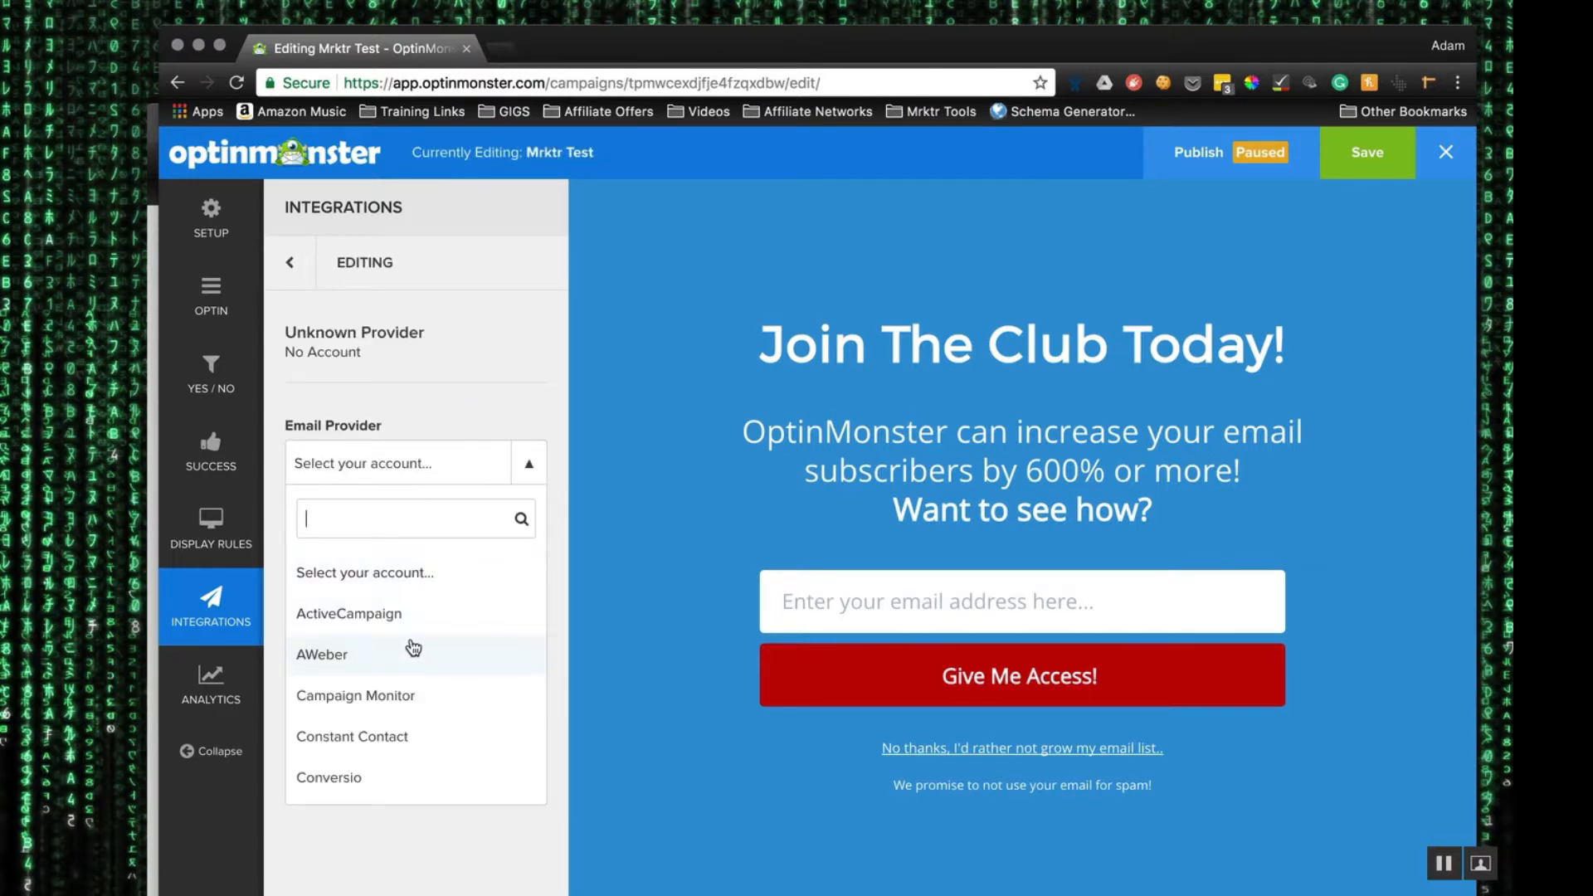
pyautogui.scroll(-2, 415, 747)
pyautogui.scroll(-6, 415, 749)
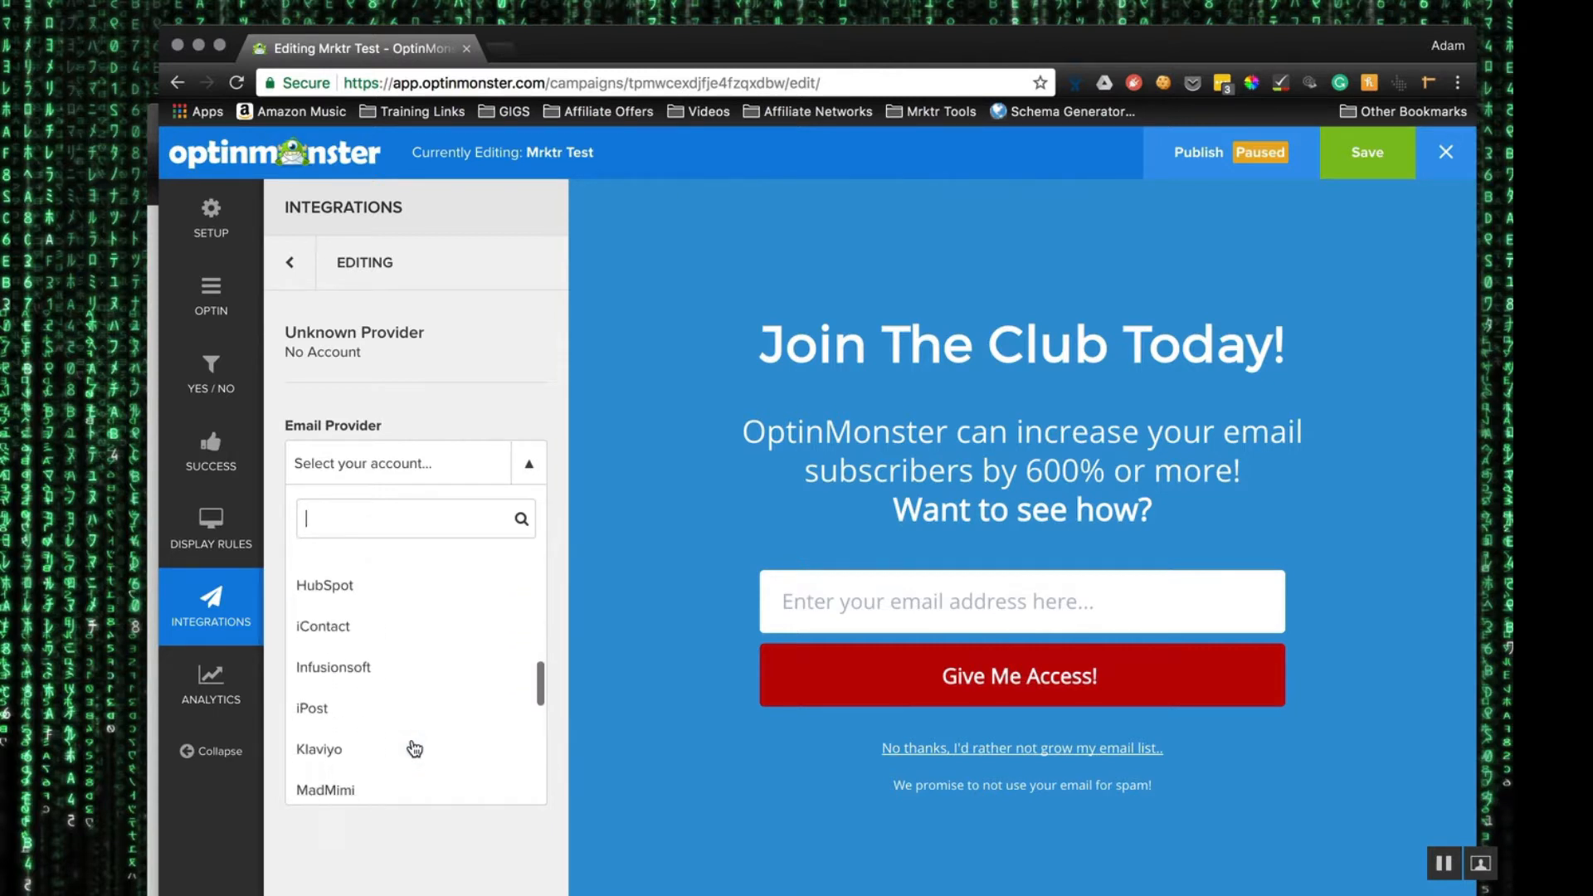
pyautogui.scroll(4, 415, 749)
pyautogui.scroll(3, 415, 749)
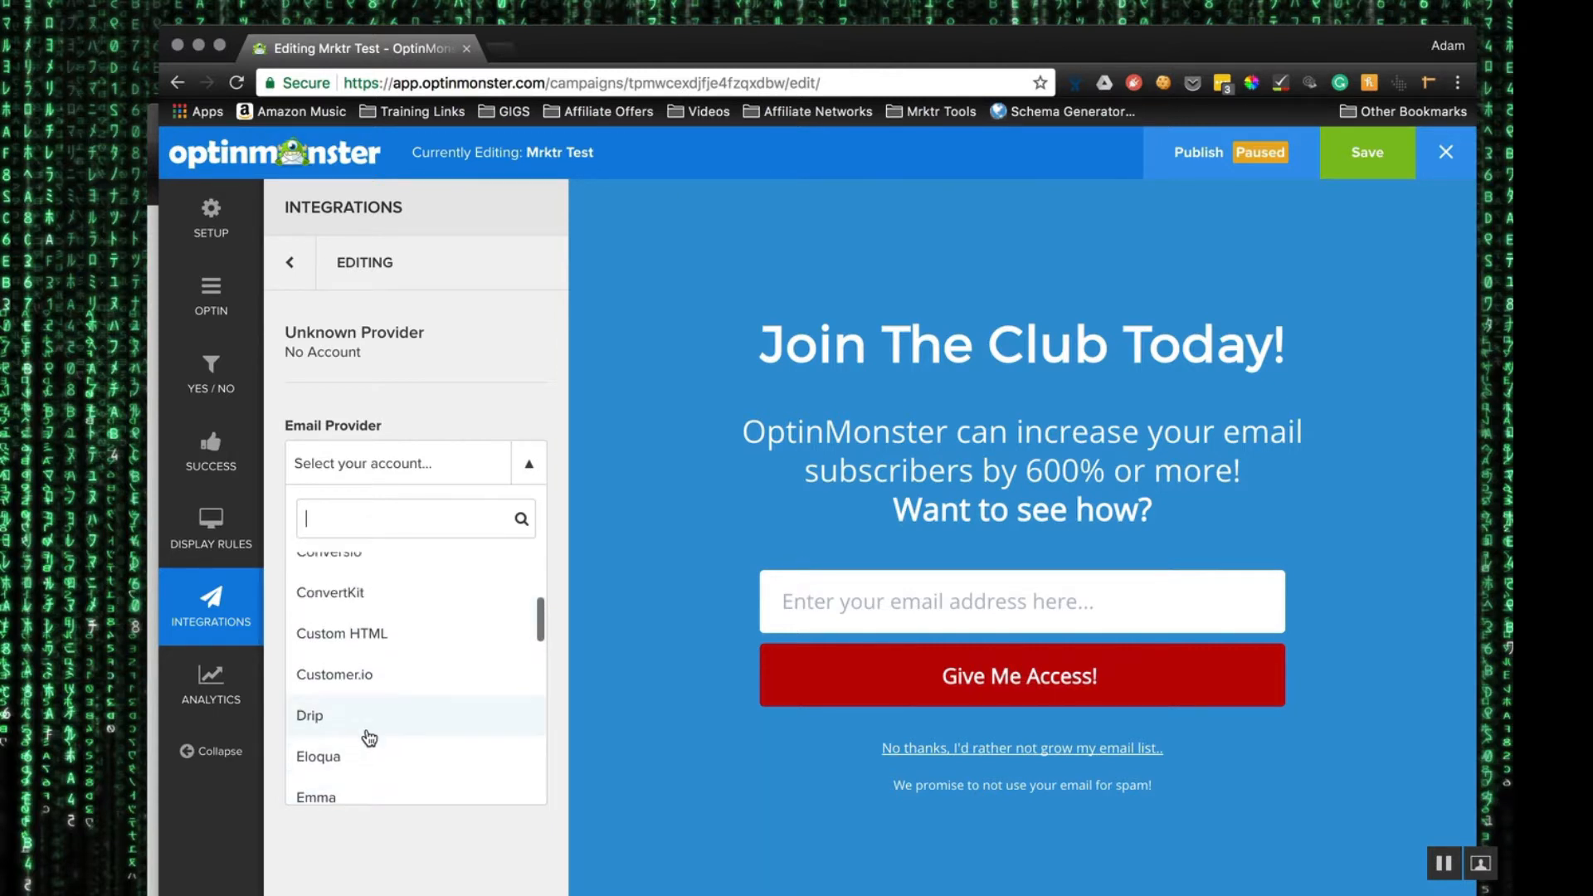
pyautogui.scroll(-1, 415, 673)
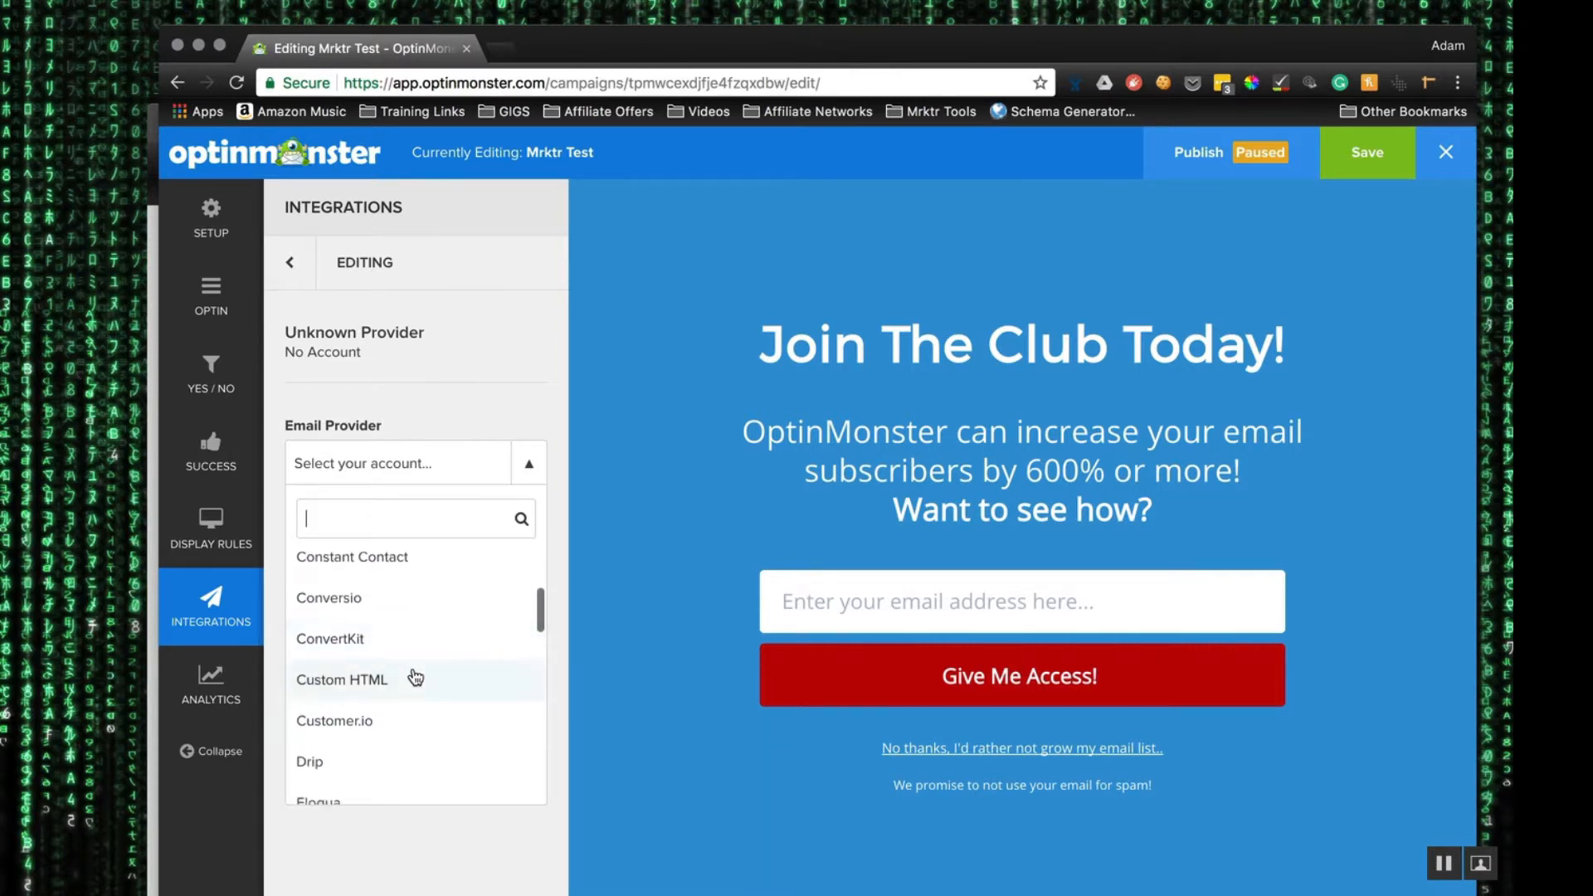
pyautogui.scroll(3, 381, 760)
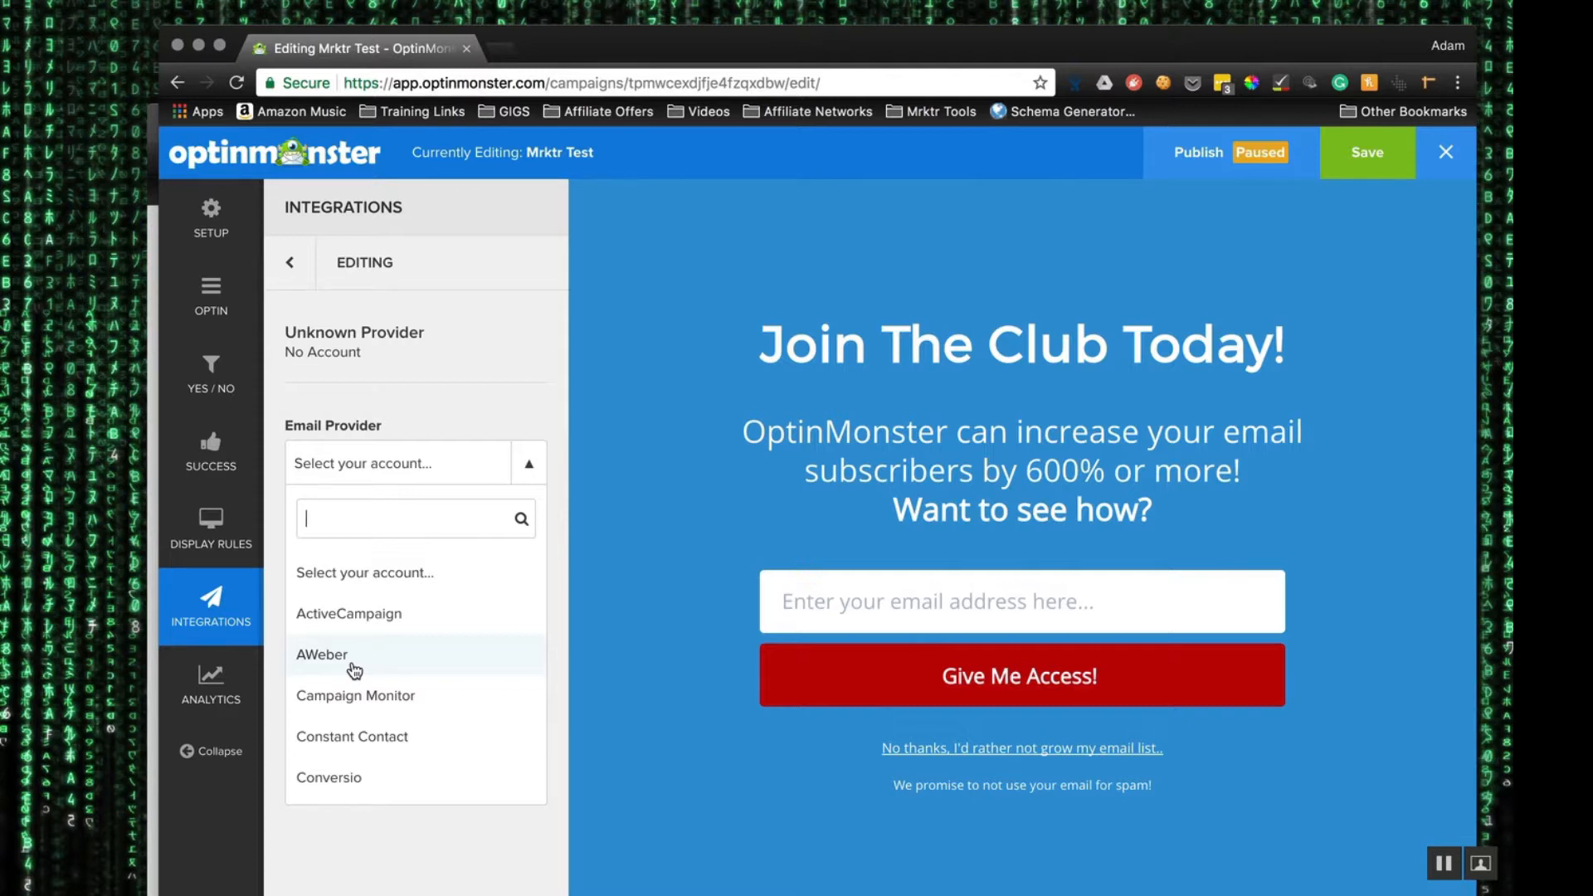
pyautogui.scroll(-1, 355, 670)
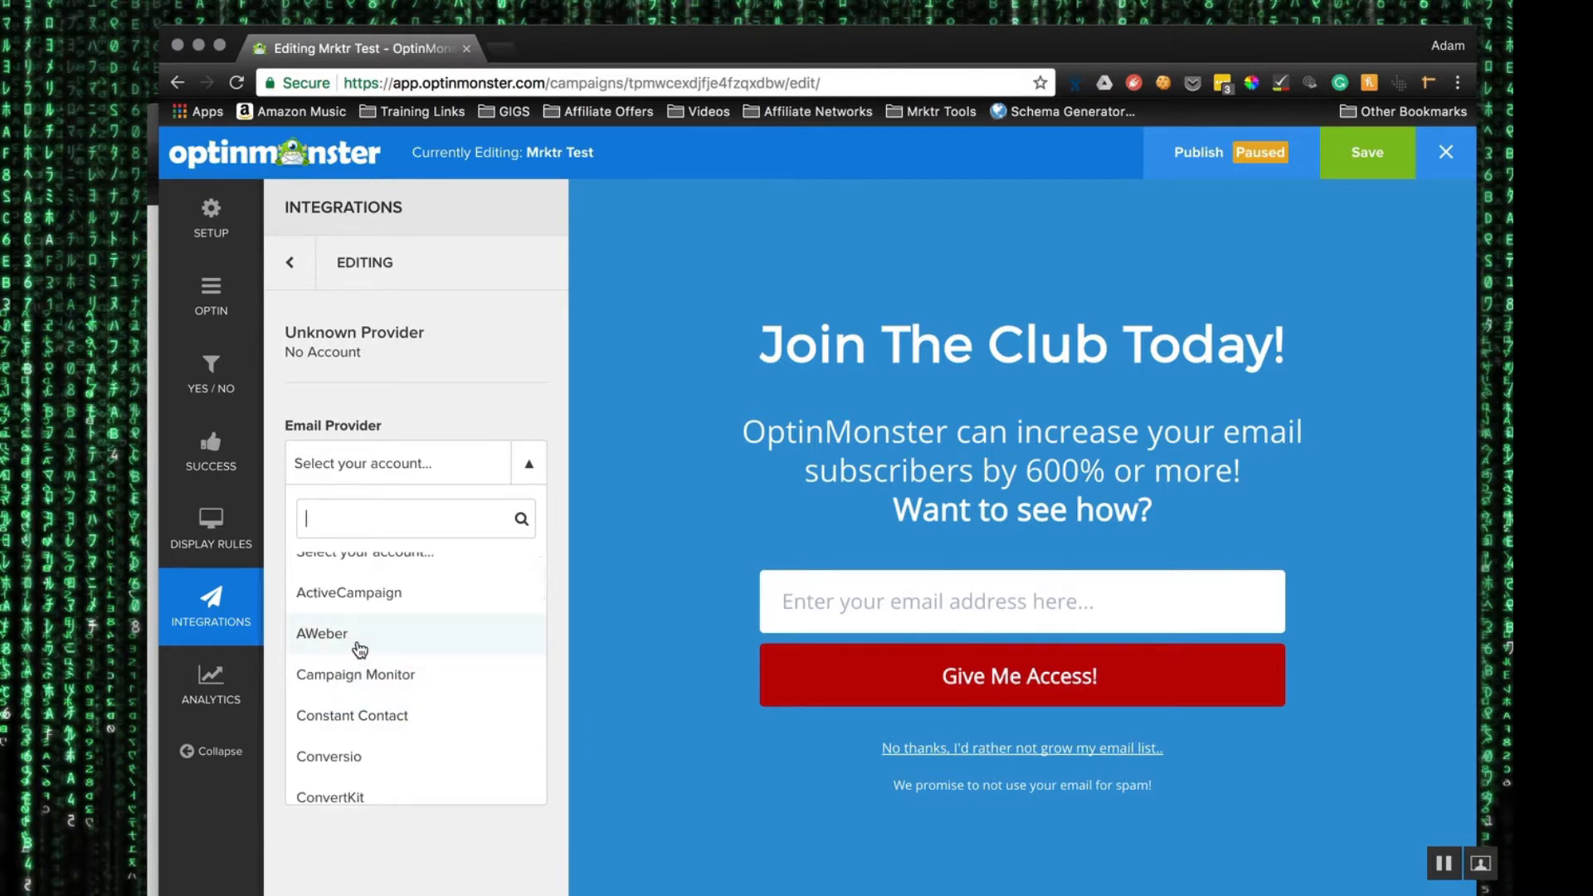
pyautogui.scroll(-1, 373, 647)
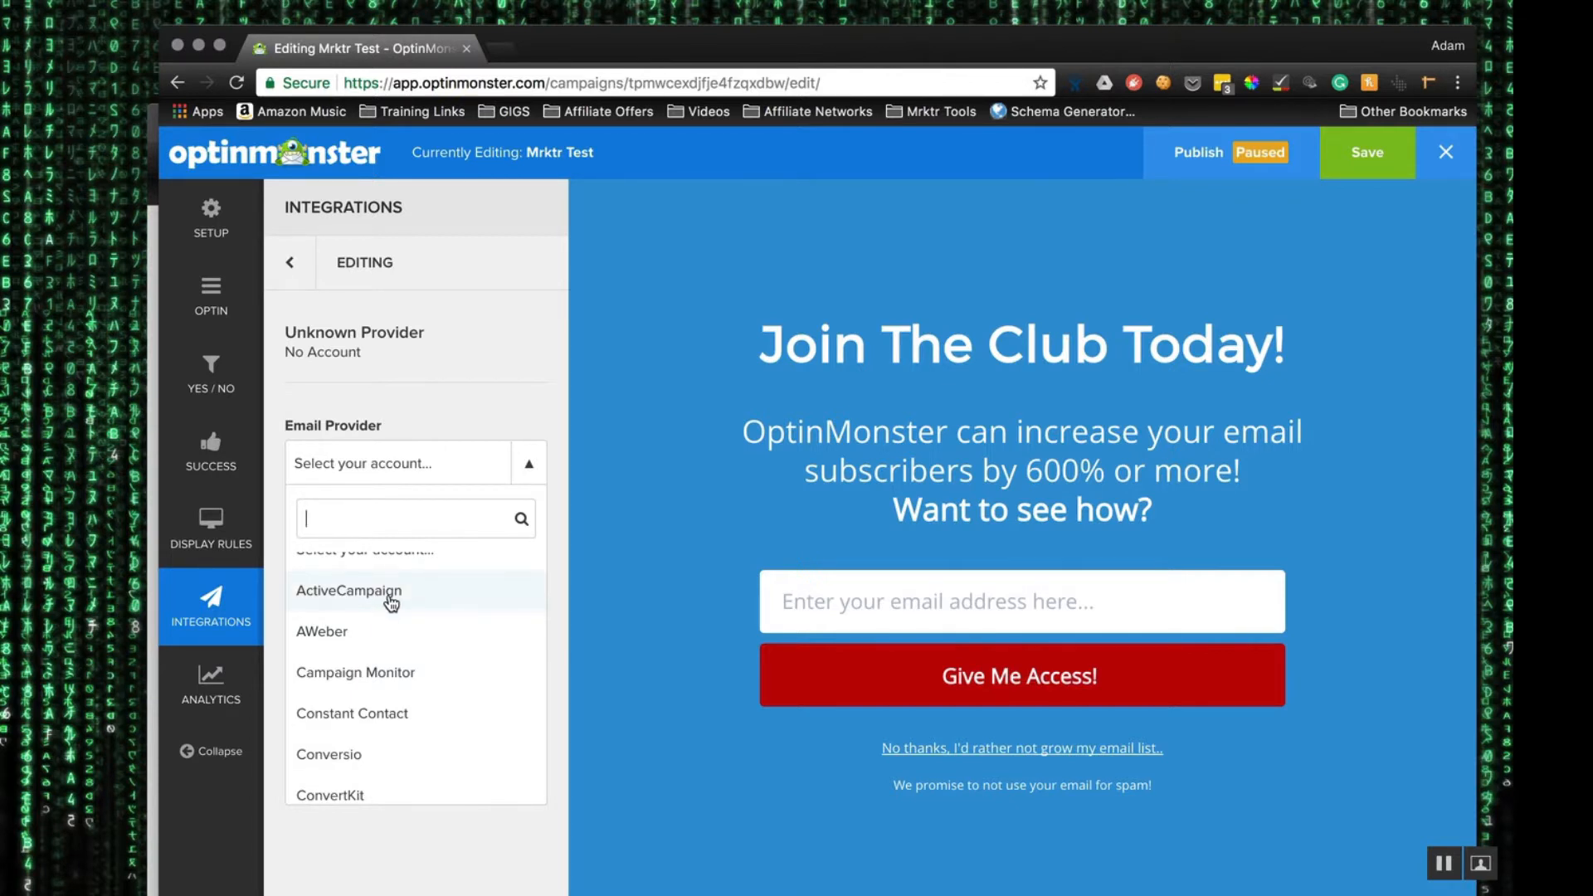
pyautogui.scroll(1, 406, 628)
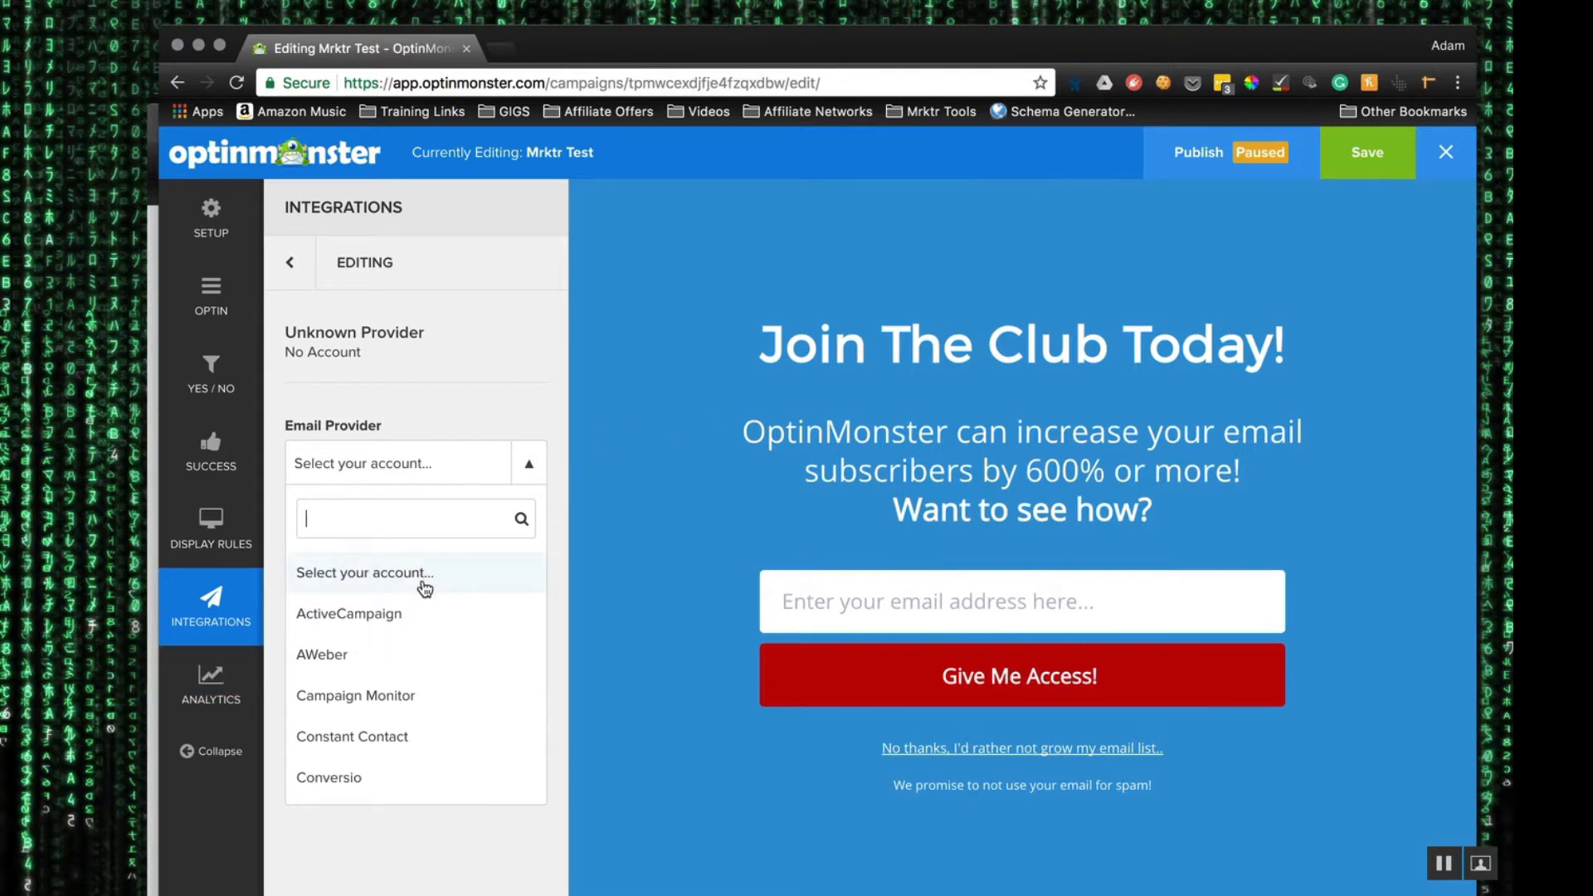
pyautogui.click(365, 669)
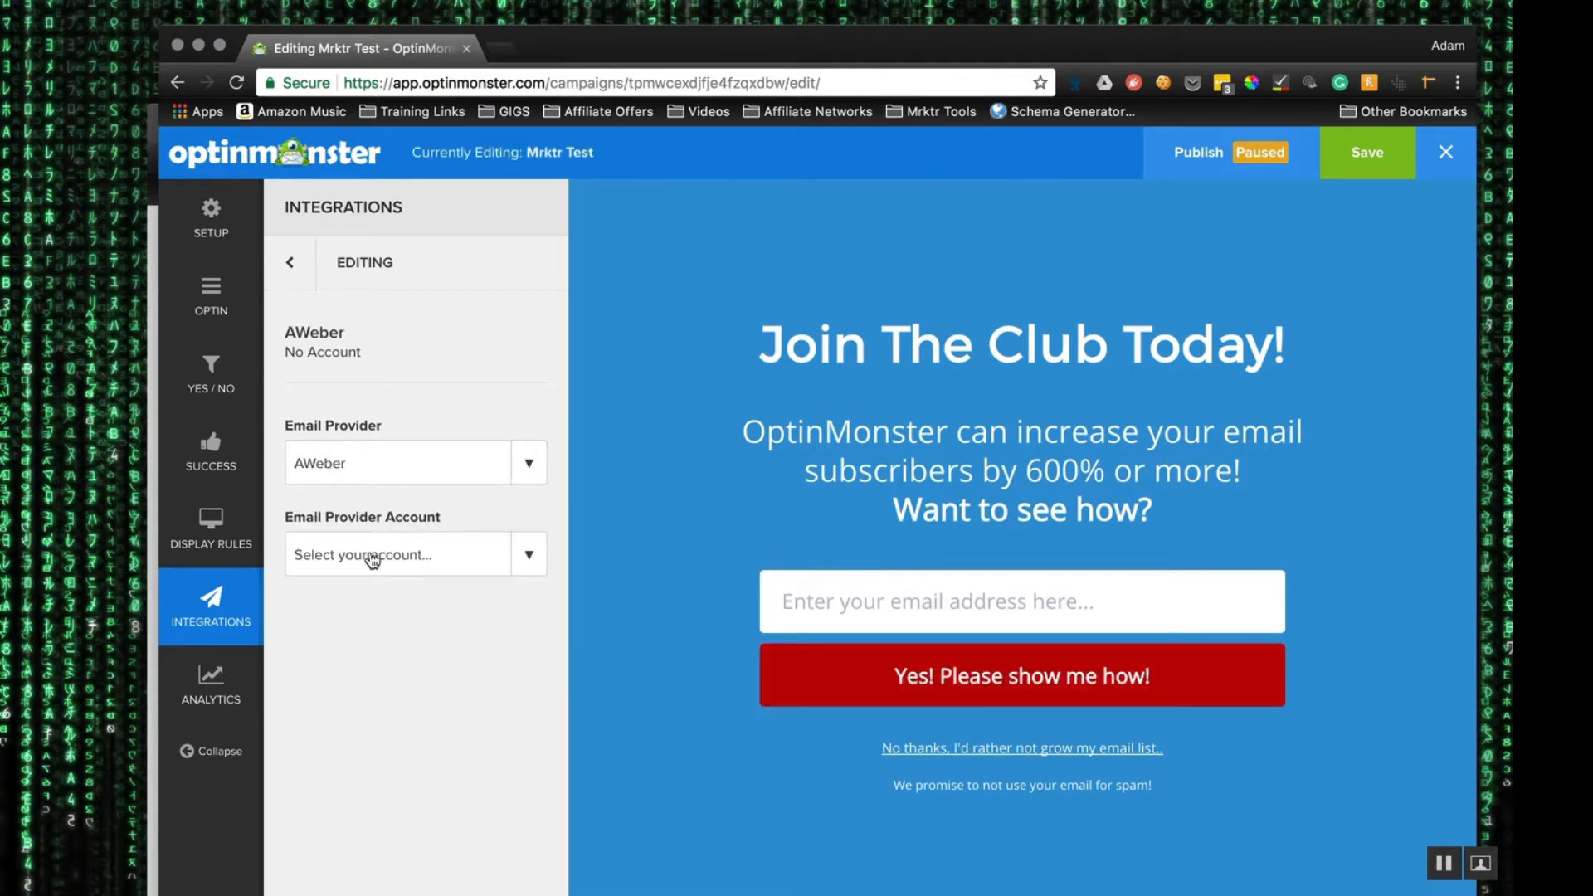
# Step: View the campaign's analytics settings, and set its status to Live in the publish options
pyautogui.click(211, 685)
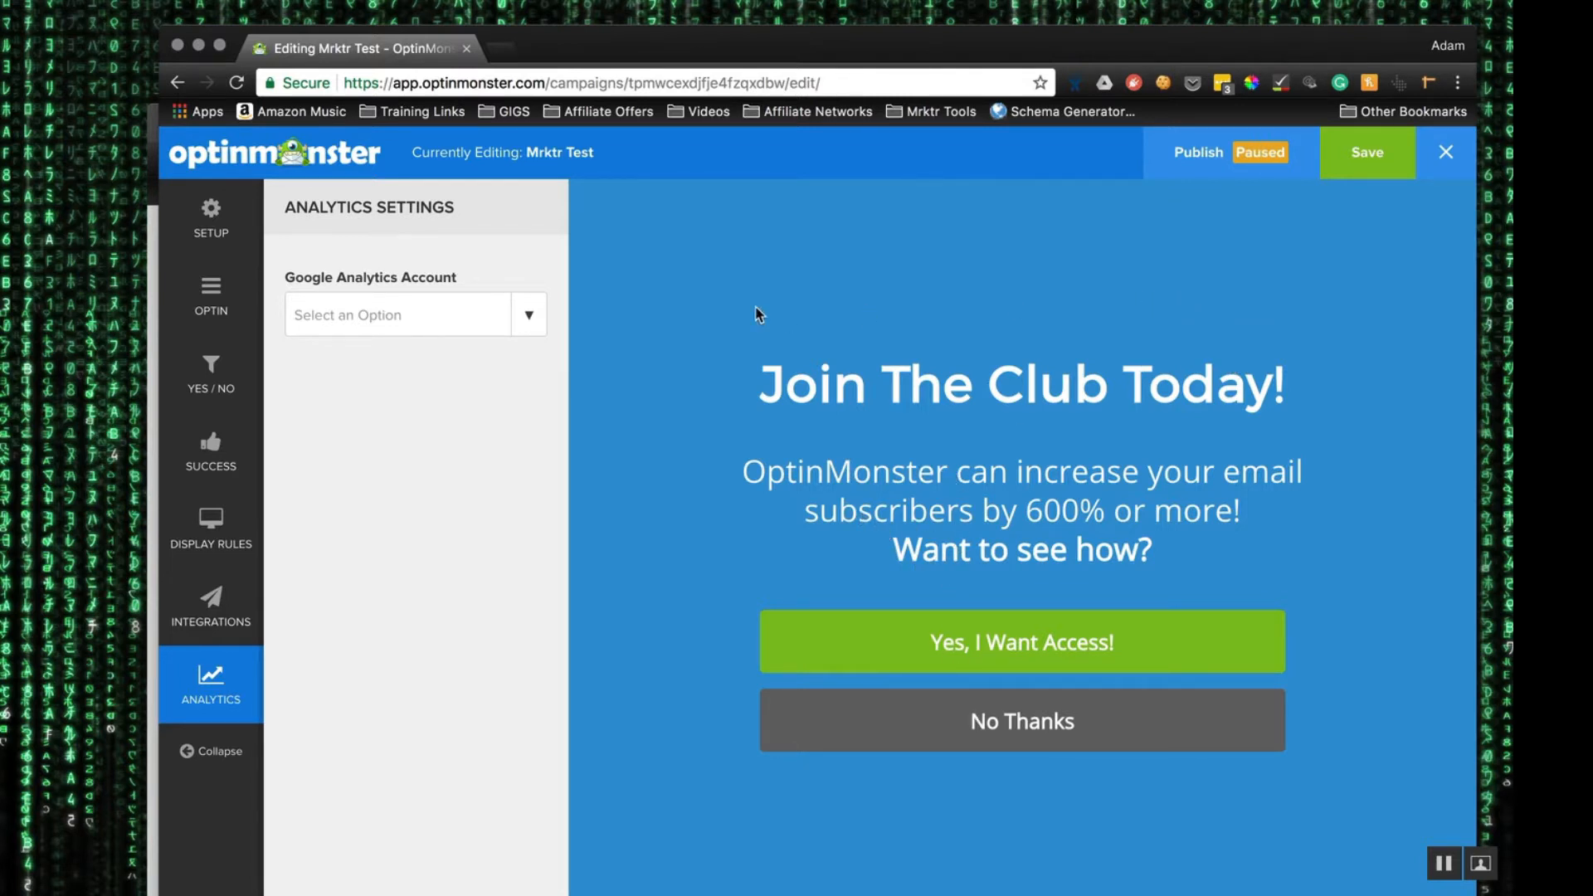
pyautogui.click(1221, 152)
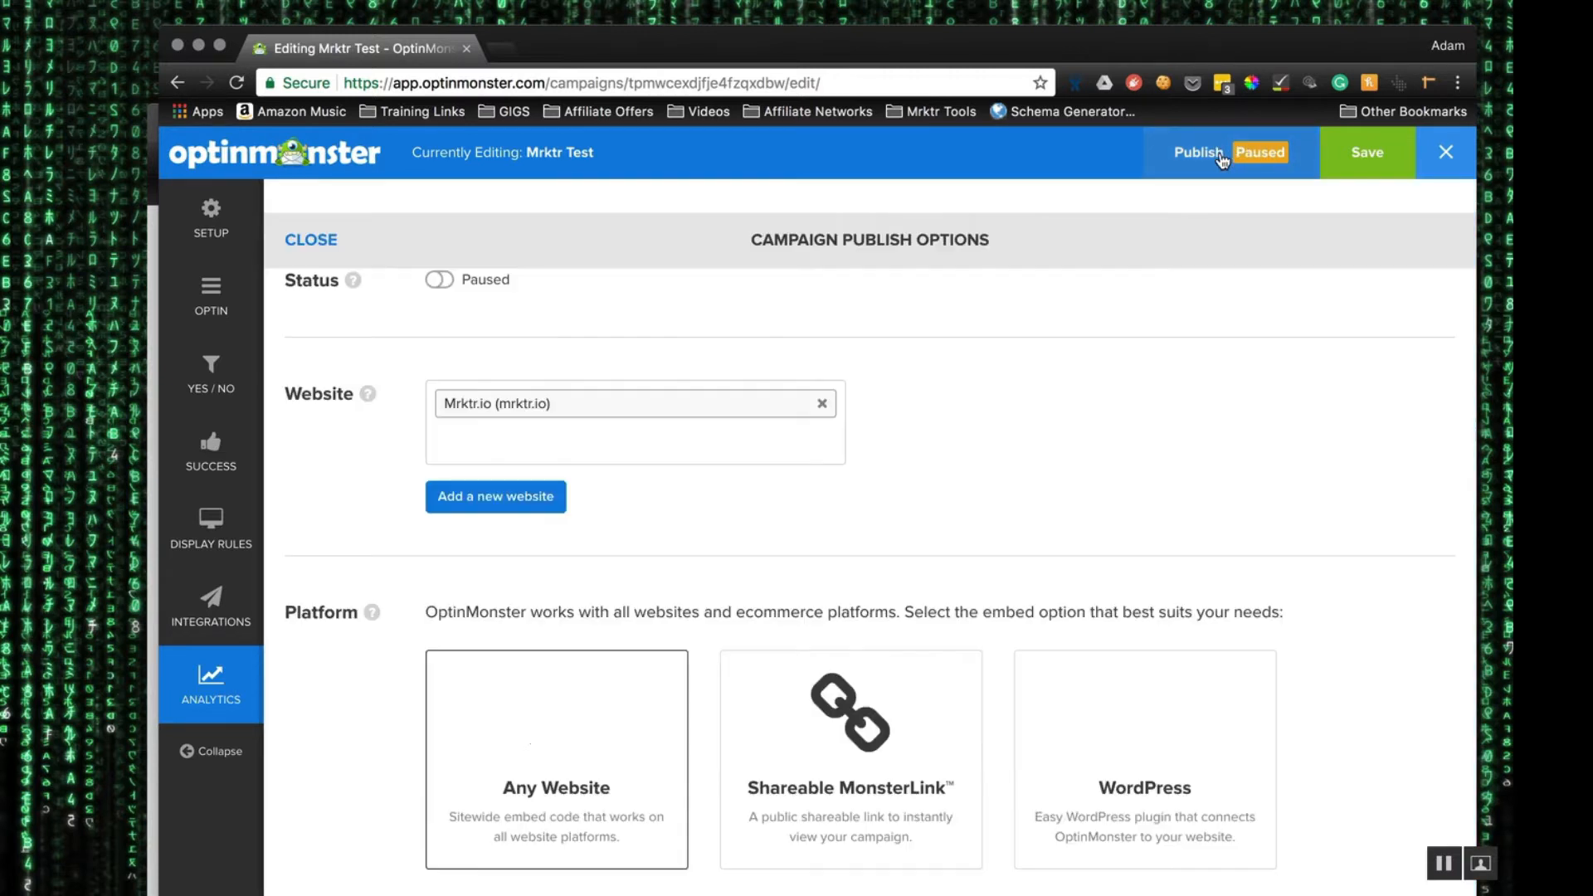
pyautogui.click(440, 282)
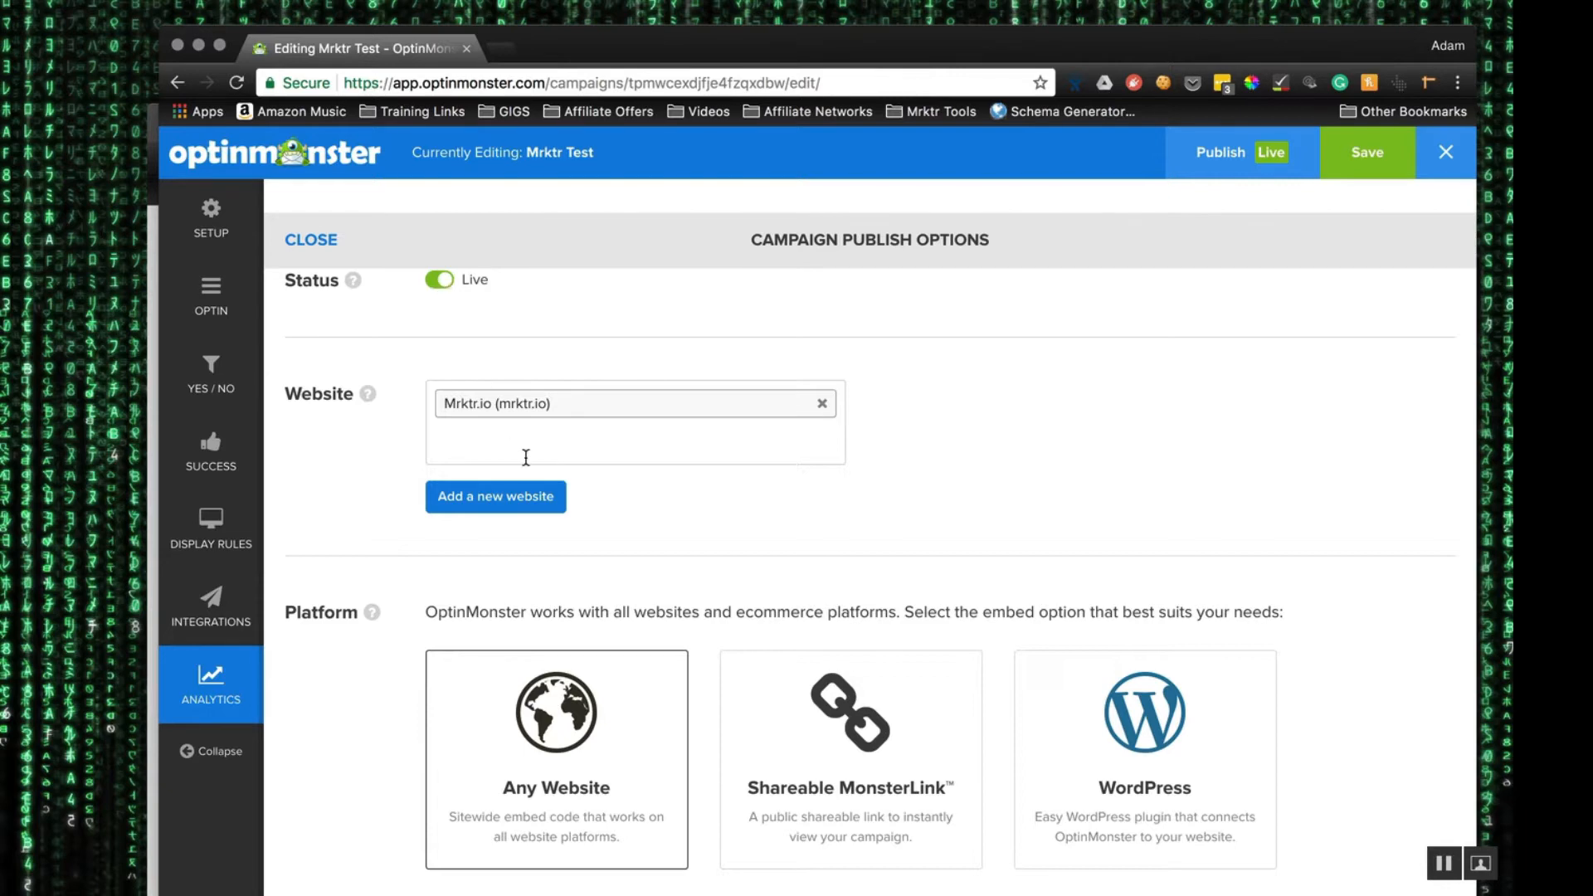
# Step: Choose WordPress as the publishing platform and view its plugin installation instructions
pyautogui.scroll(-4, 599, 639)
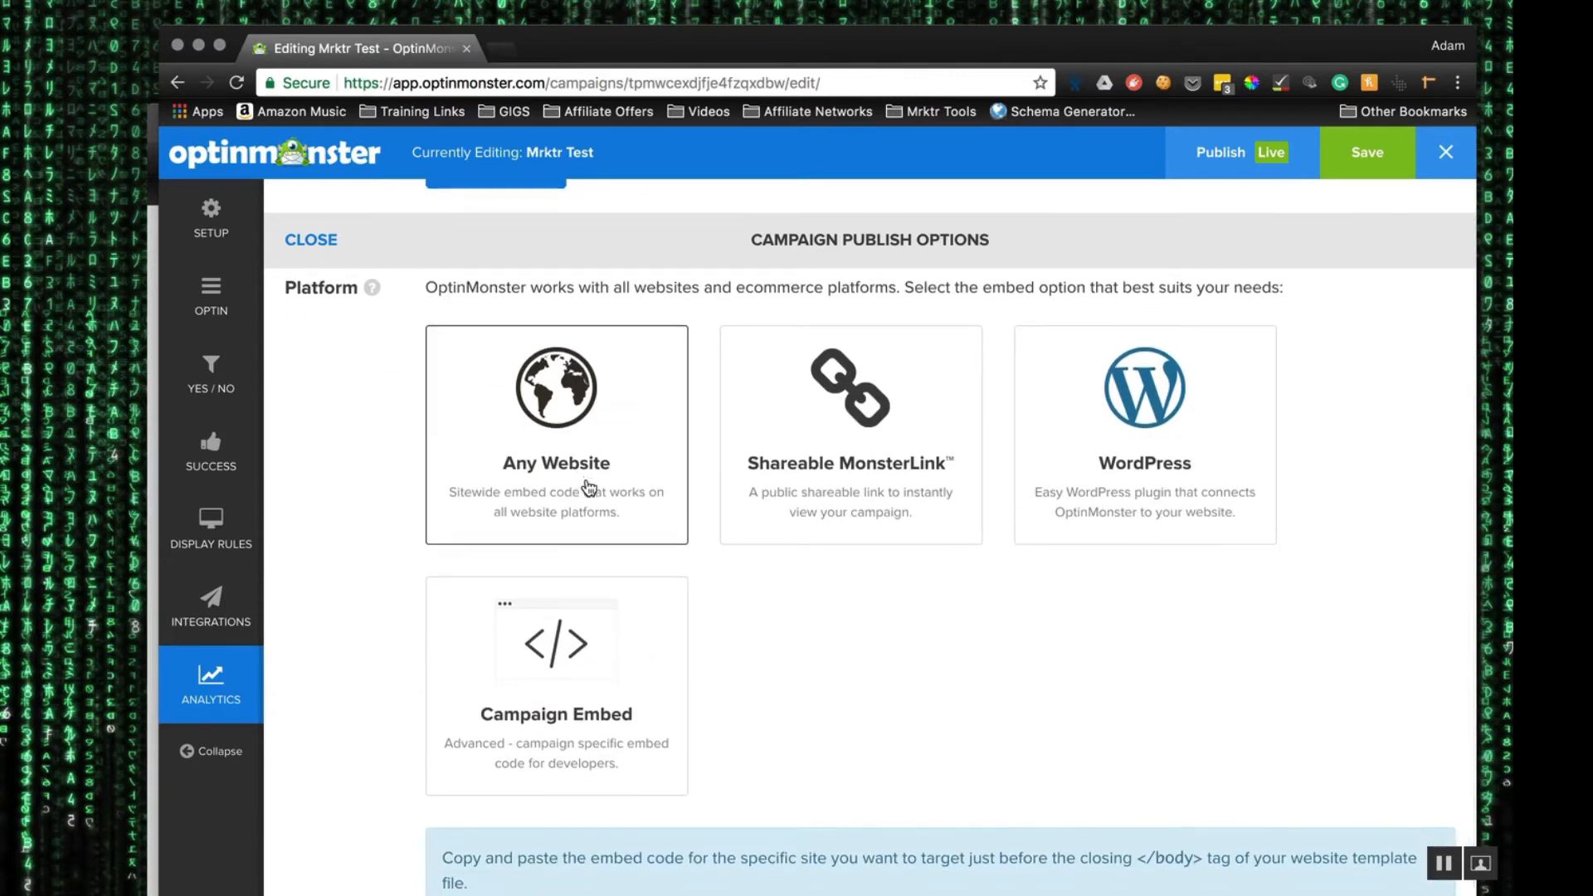
pyautogui.scroll(-1, 586, 490)
pyautogui.click(1162, 395)
pyautogui.scroll(-3, 1077, 611)
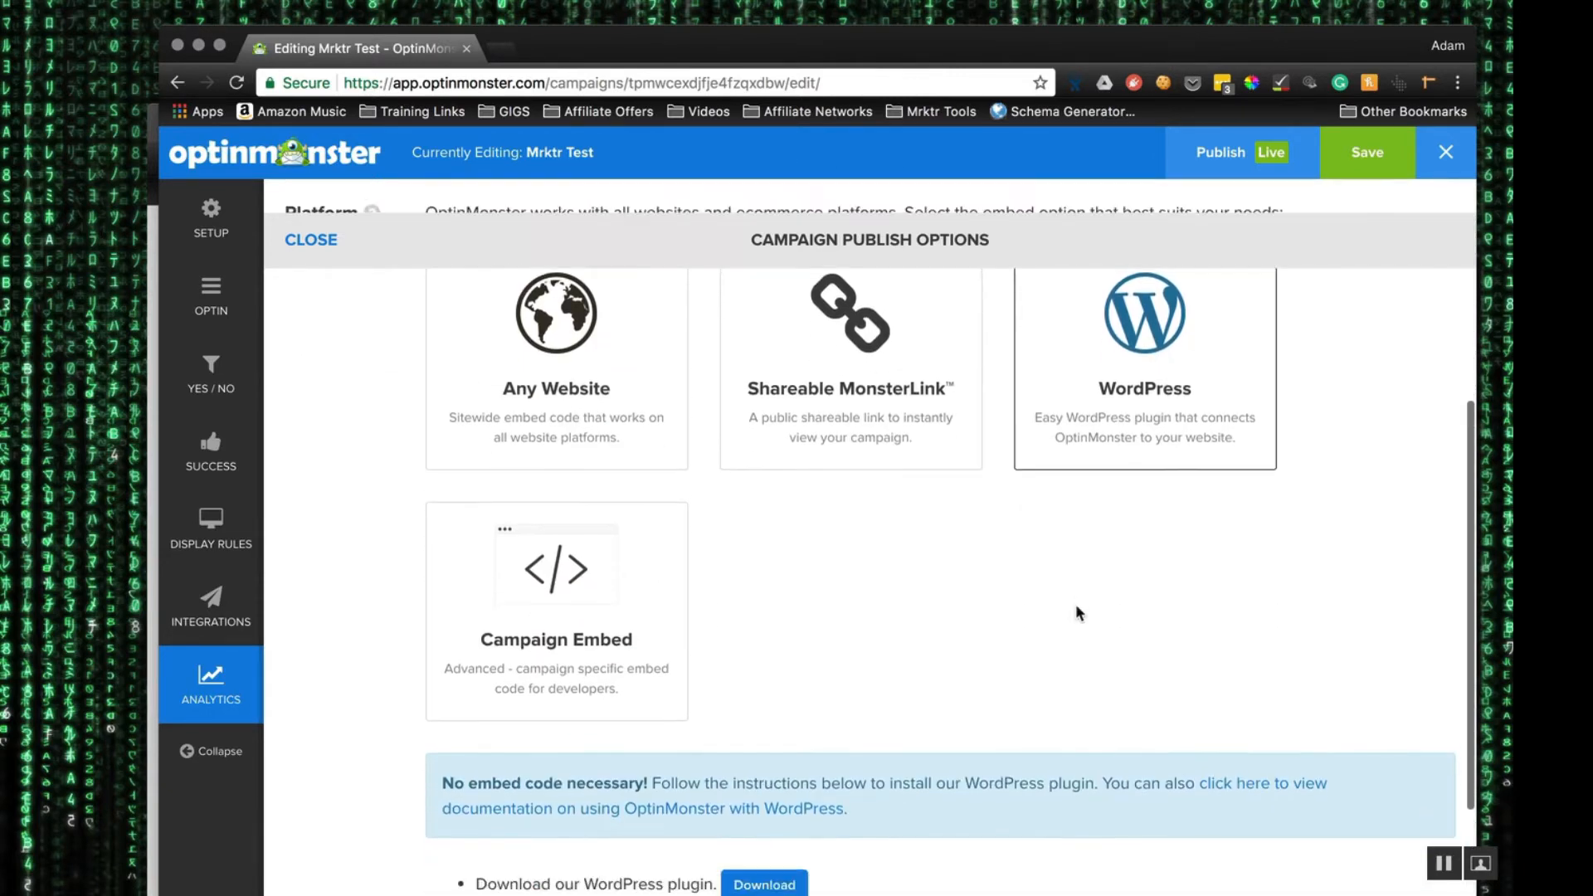
pyautogui.scroll(2, 1077, 611)
pyautogui.scroll(2, 839, 677)
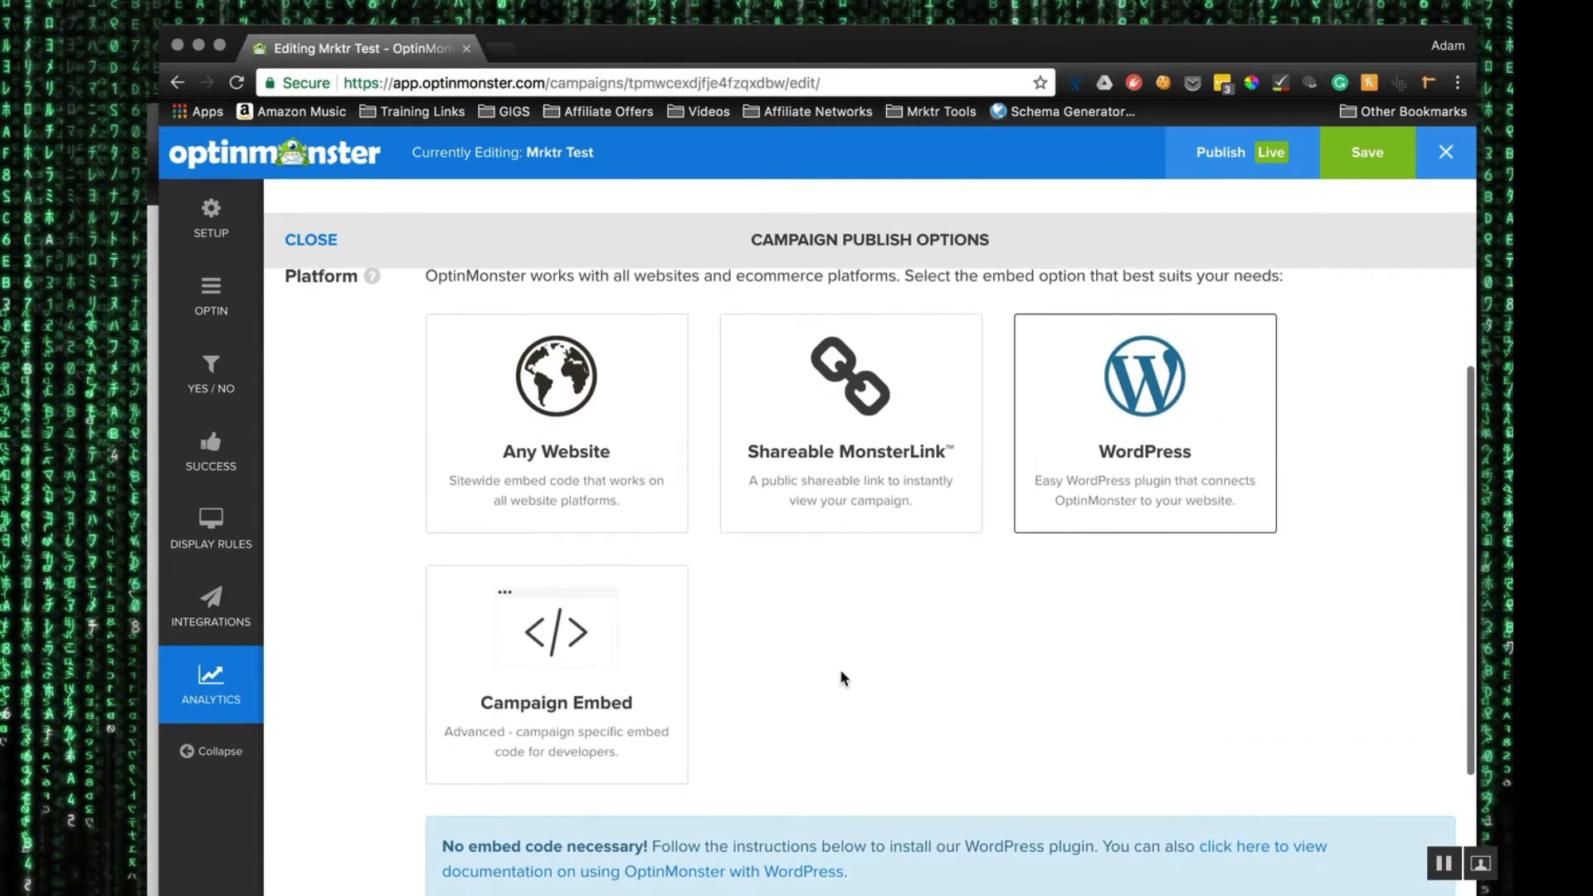
# Step: Choose Shareable MonsterLink as the publishing platform and view its direct campaign URL and link code
pyautogui.click(852, 425)
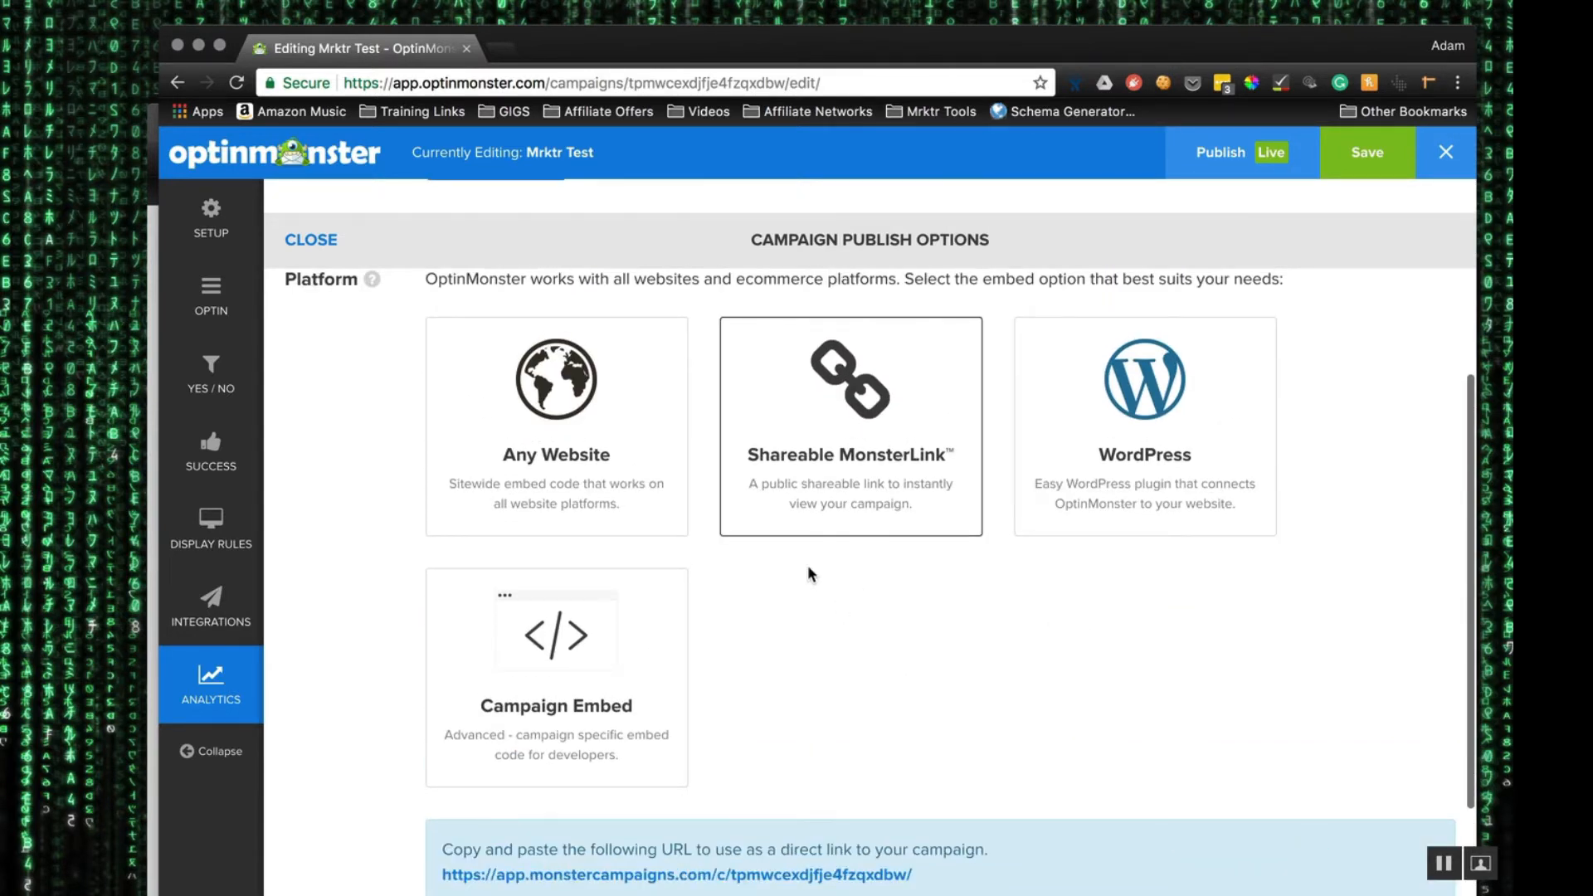
pyautogui.scroll(-3, 810, 573)
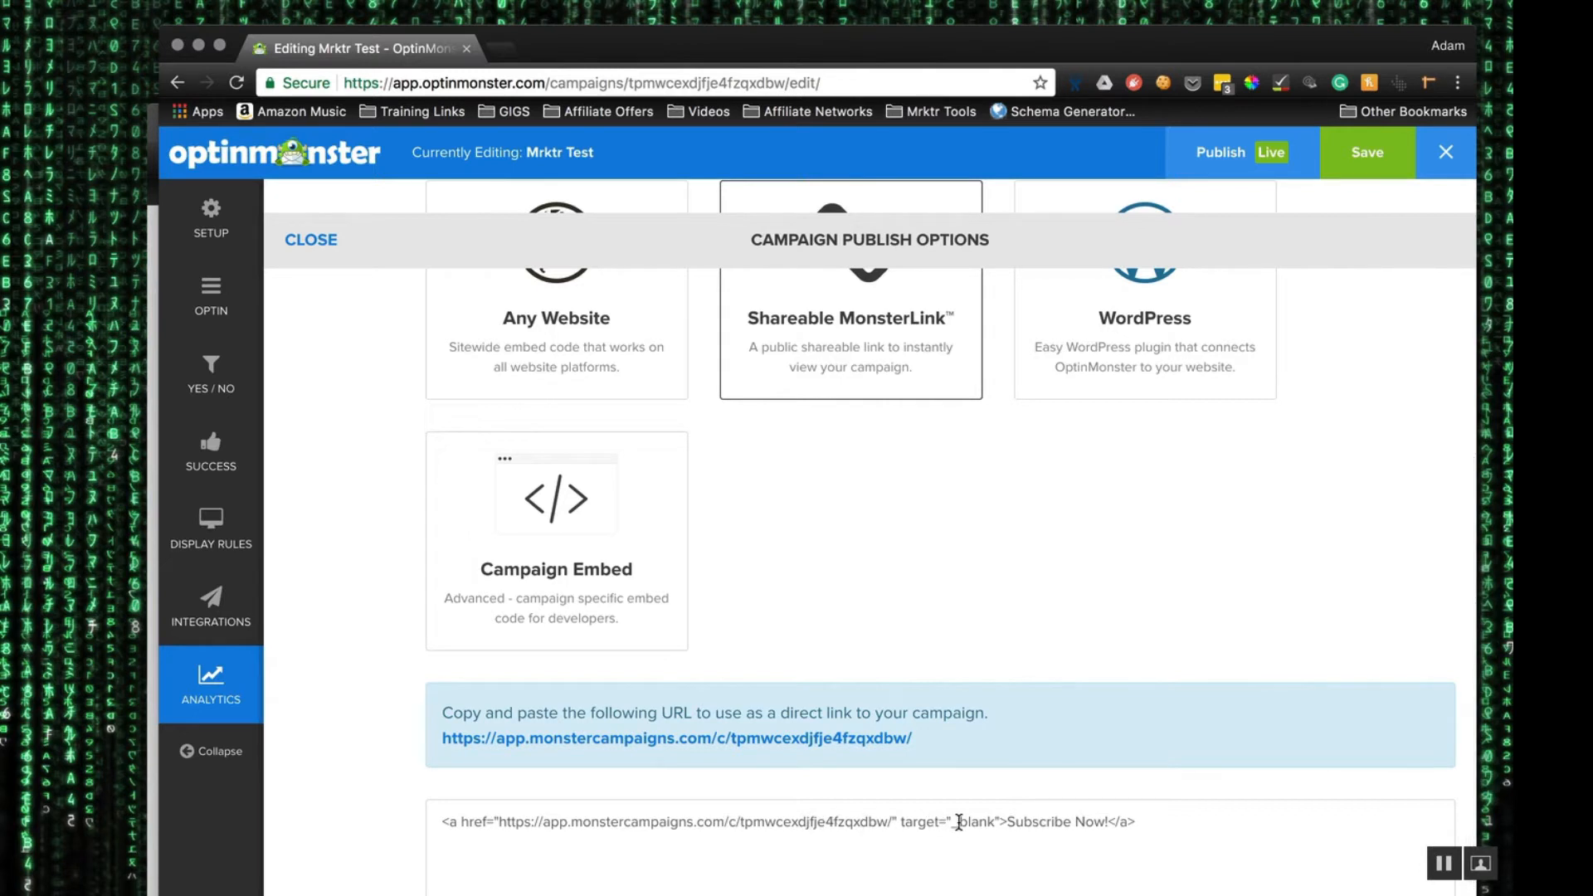
pyautogui.scroll(2, 878, 615)
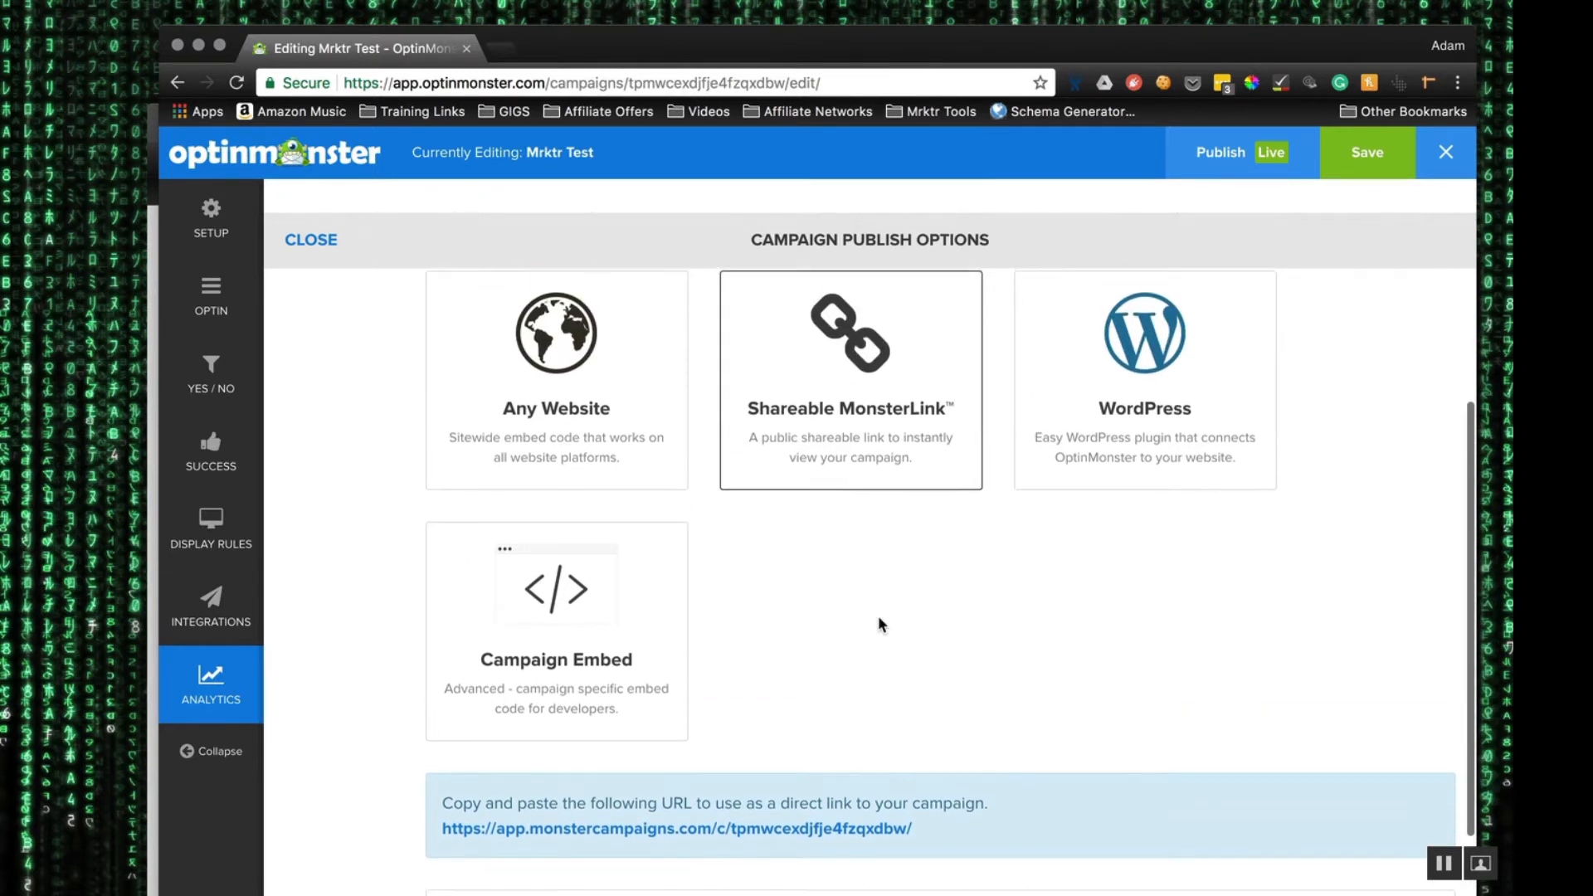
# Step: View the Any Website platform option, and choose Campaign Embed as the publishing platform with its entire embed code selected
pyautogui.click(613, 411)
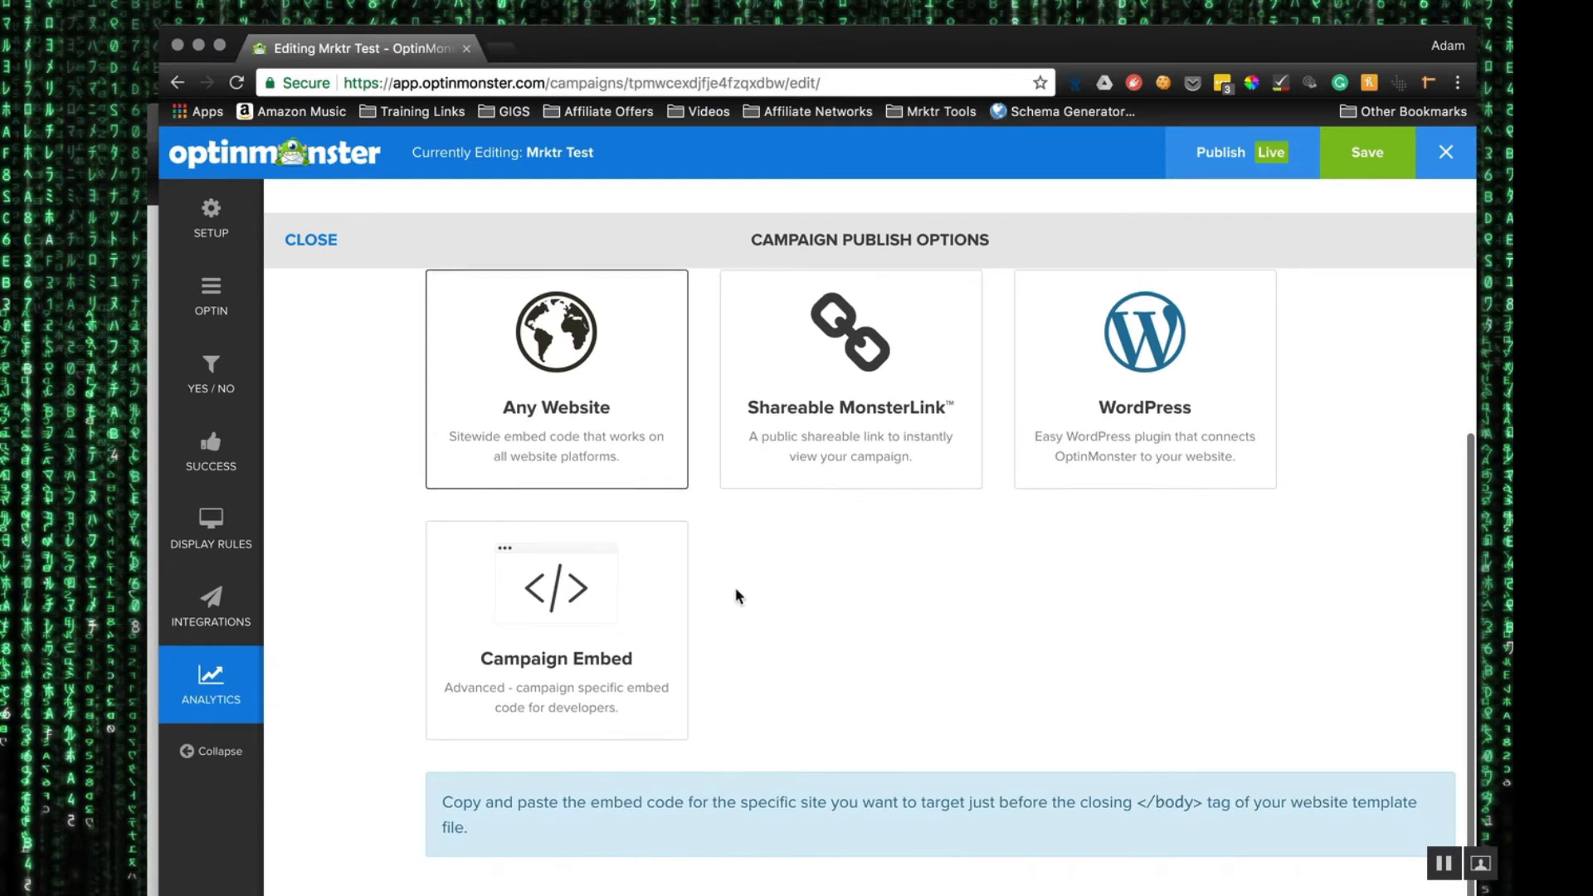
pyautogui.click(581, 632)
pyautogui.scroll(-3, 691, 660)
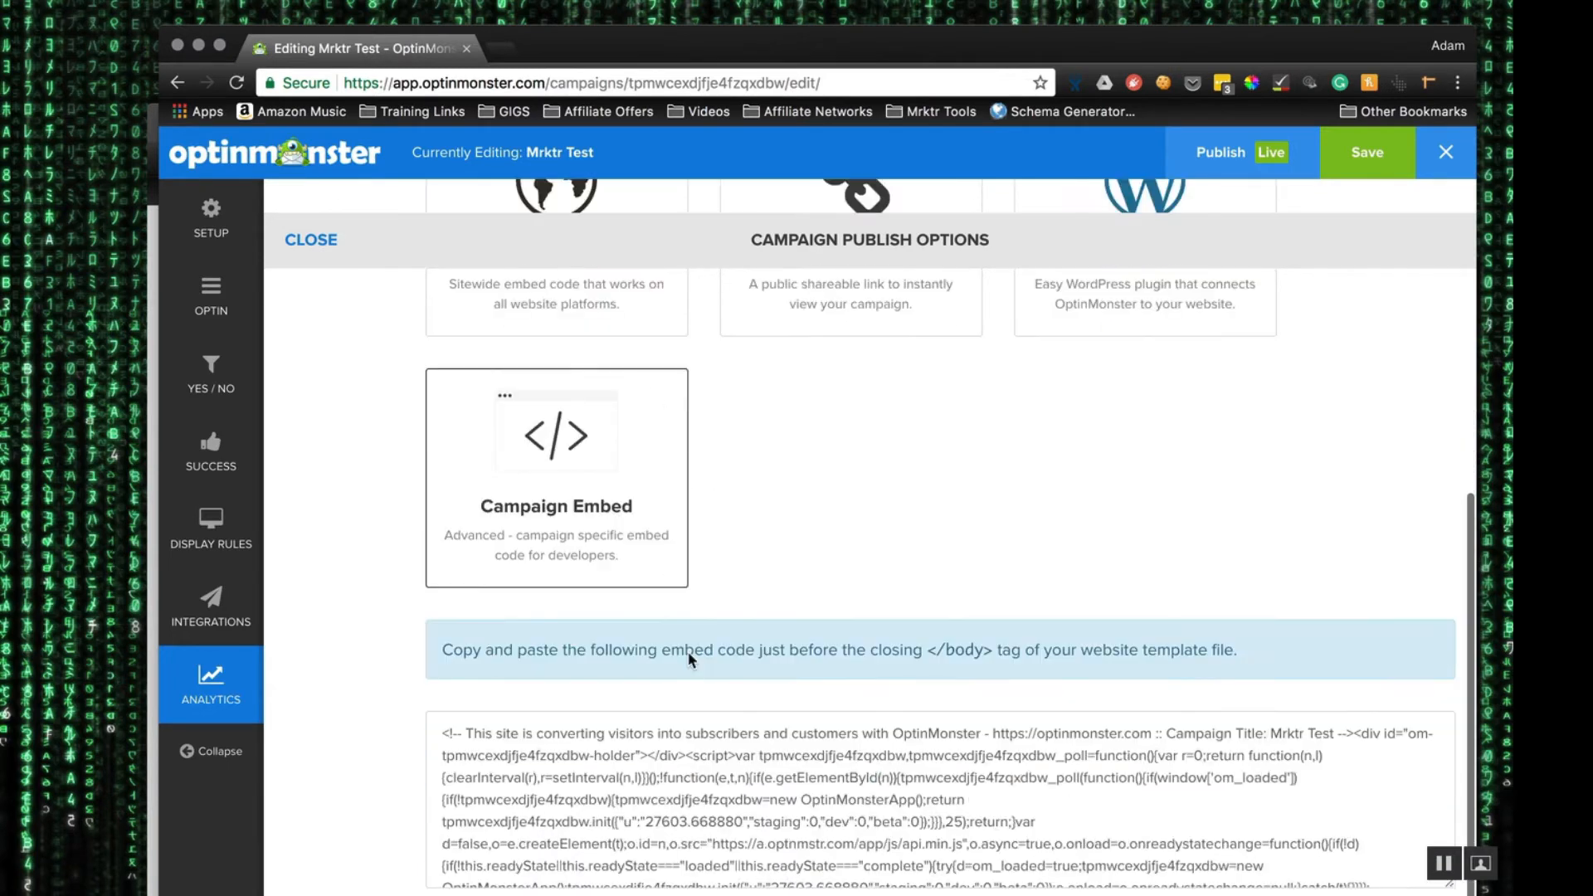
pyautogui.click(638, 763)
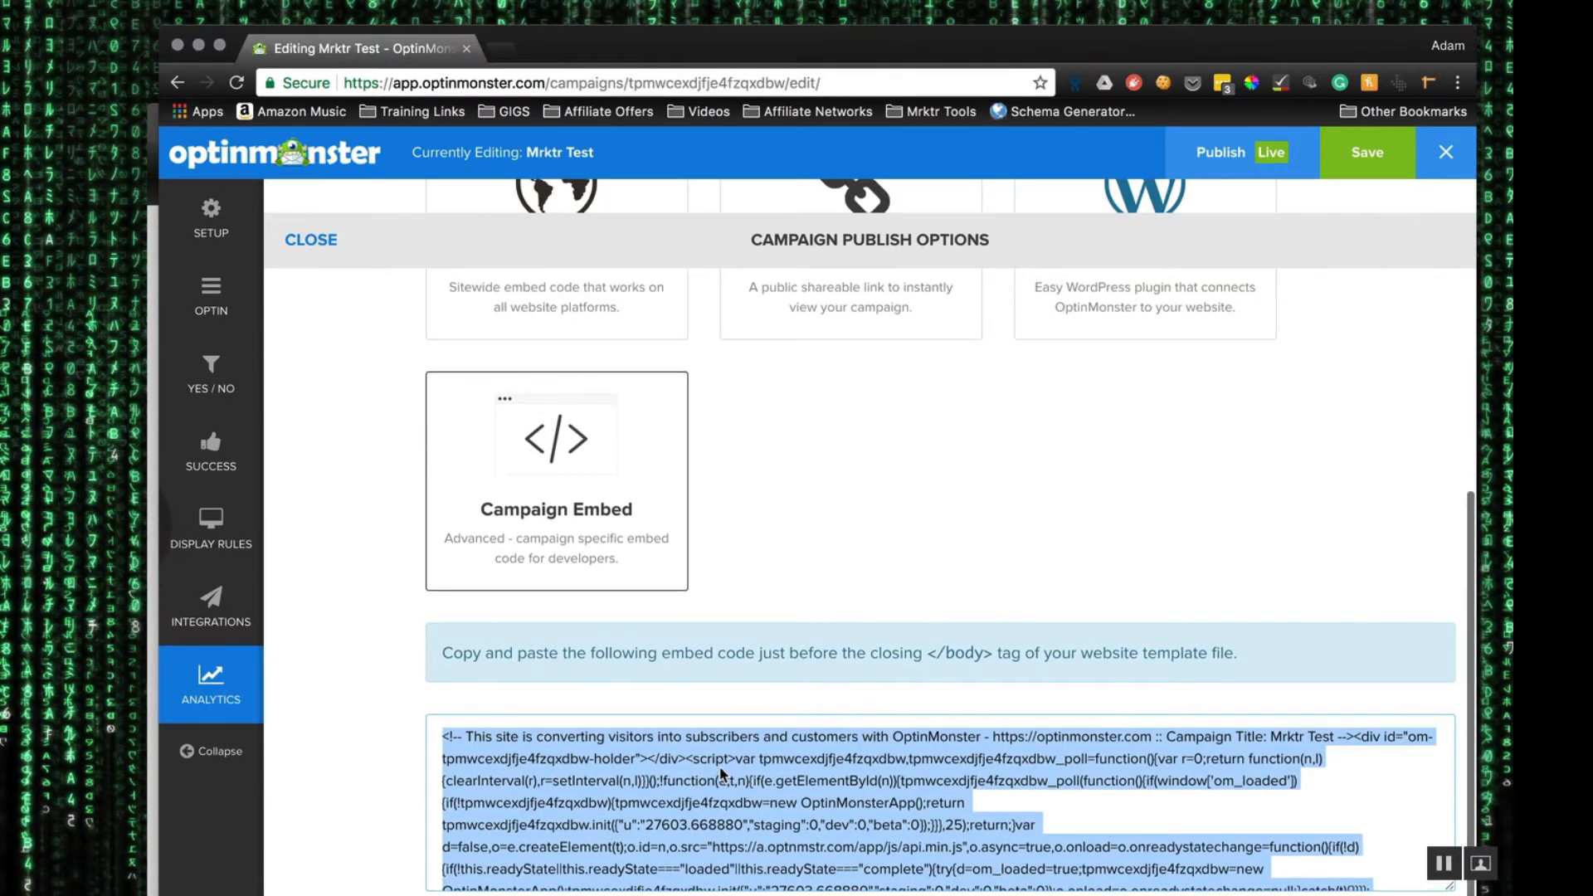
# Step: Review the campaign's status, website and platform settings in the publish options
pyautogui.scroll(2, 719, 765)
pyautogui.scroll(6, 789, 581)
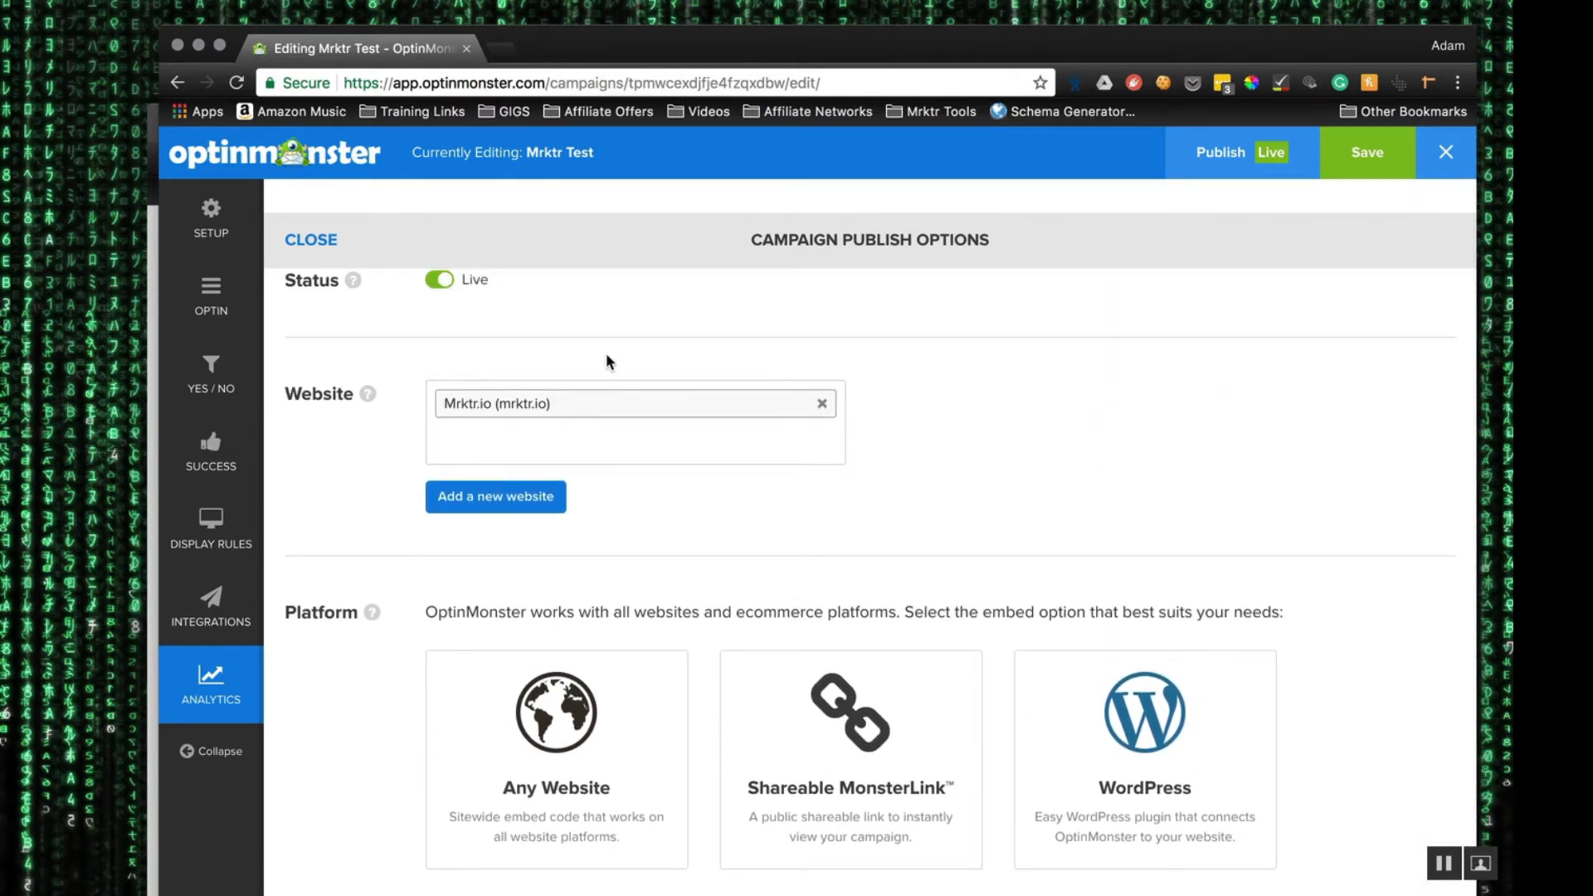
pyautogui.scroll(-3, 843, 327)
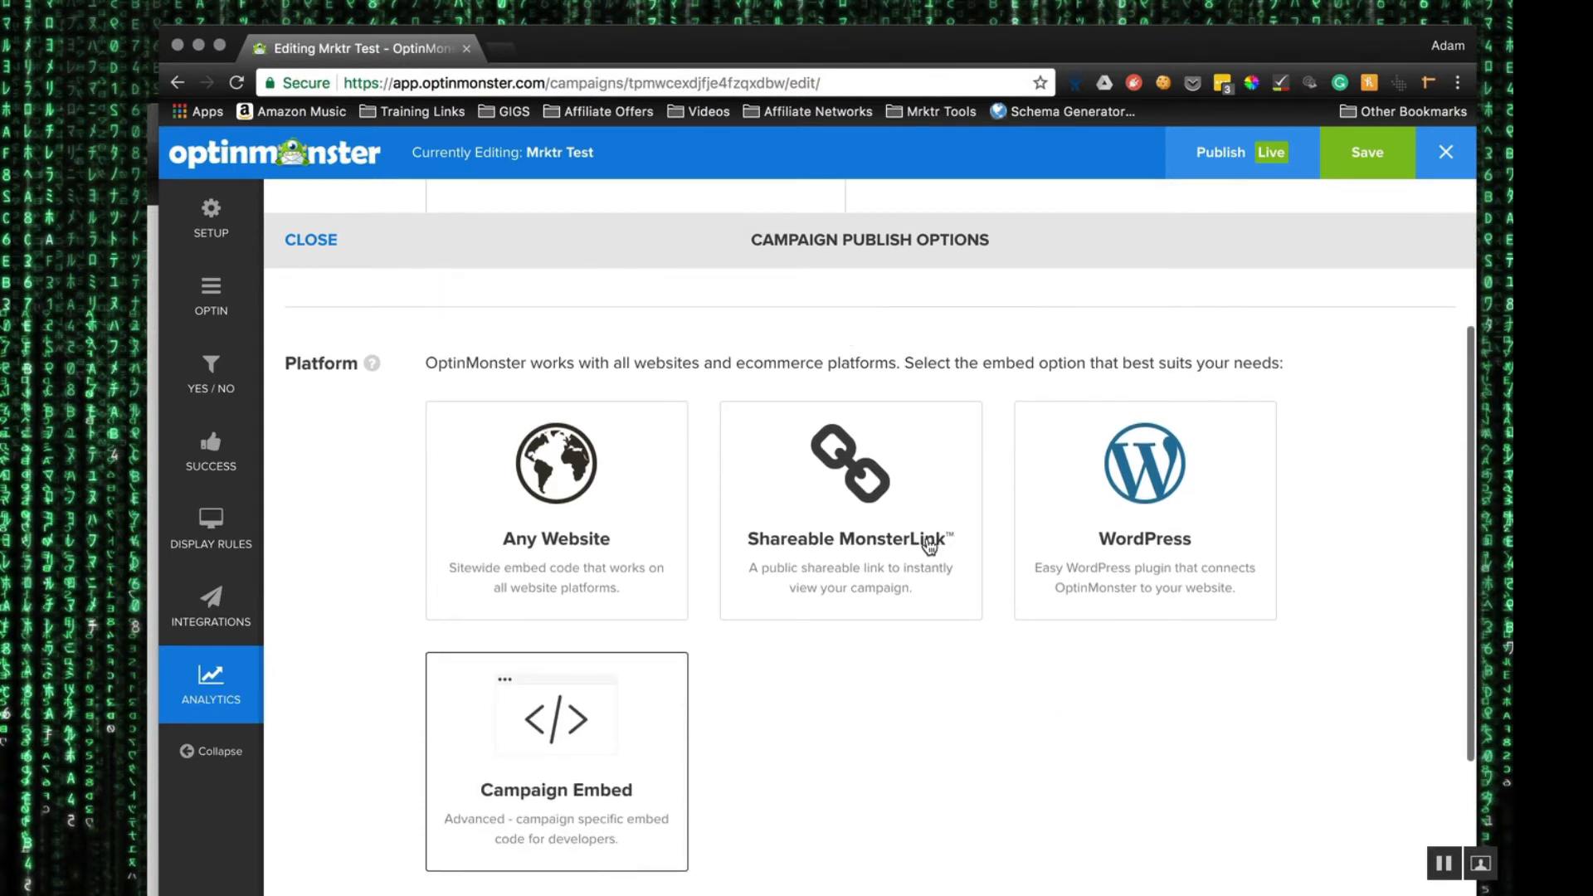
pyautogui.scroll(-1, 901, 566)
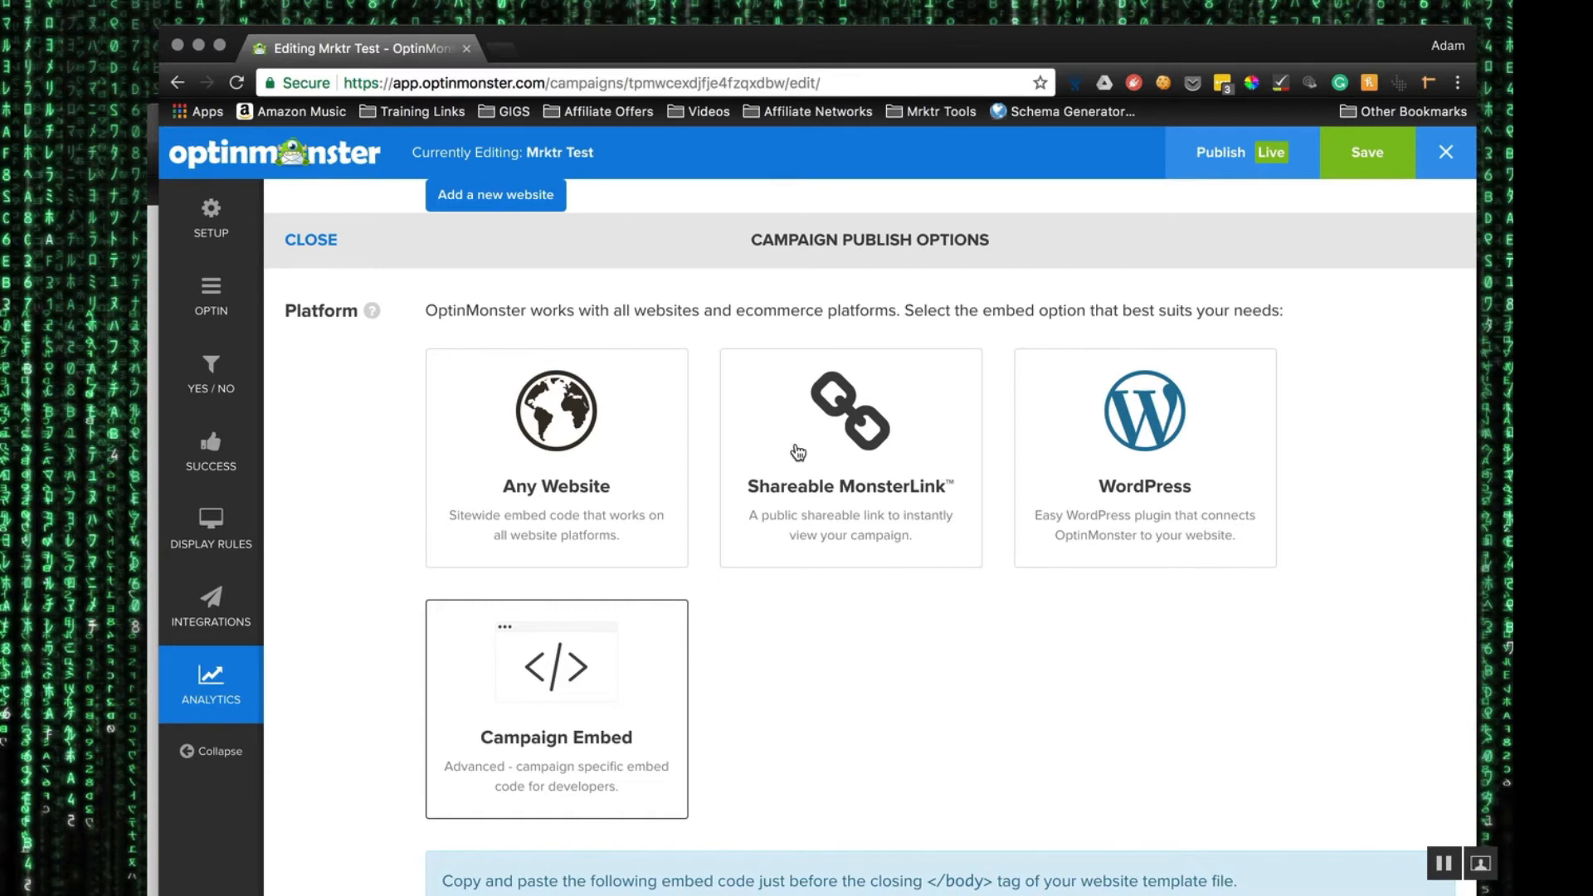
pyautogui.scroll(5, 798, 452)
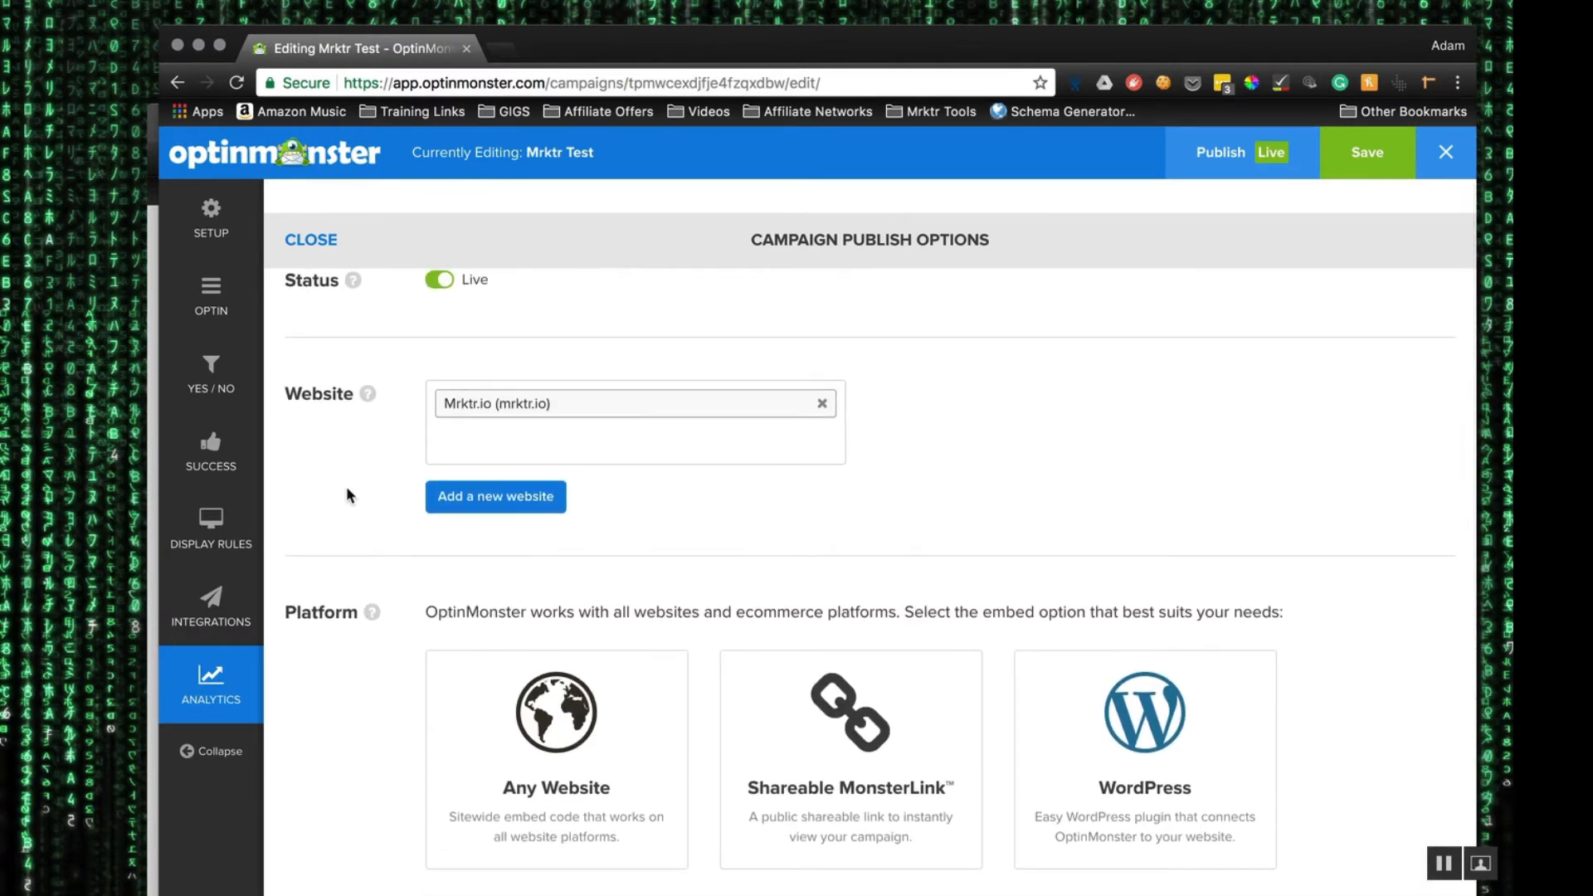
# Step: Open the campaign's display rules and review the On Exit Intent Ruleset's conditions for when the campaign appears
pyautogui.click(211, 527)
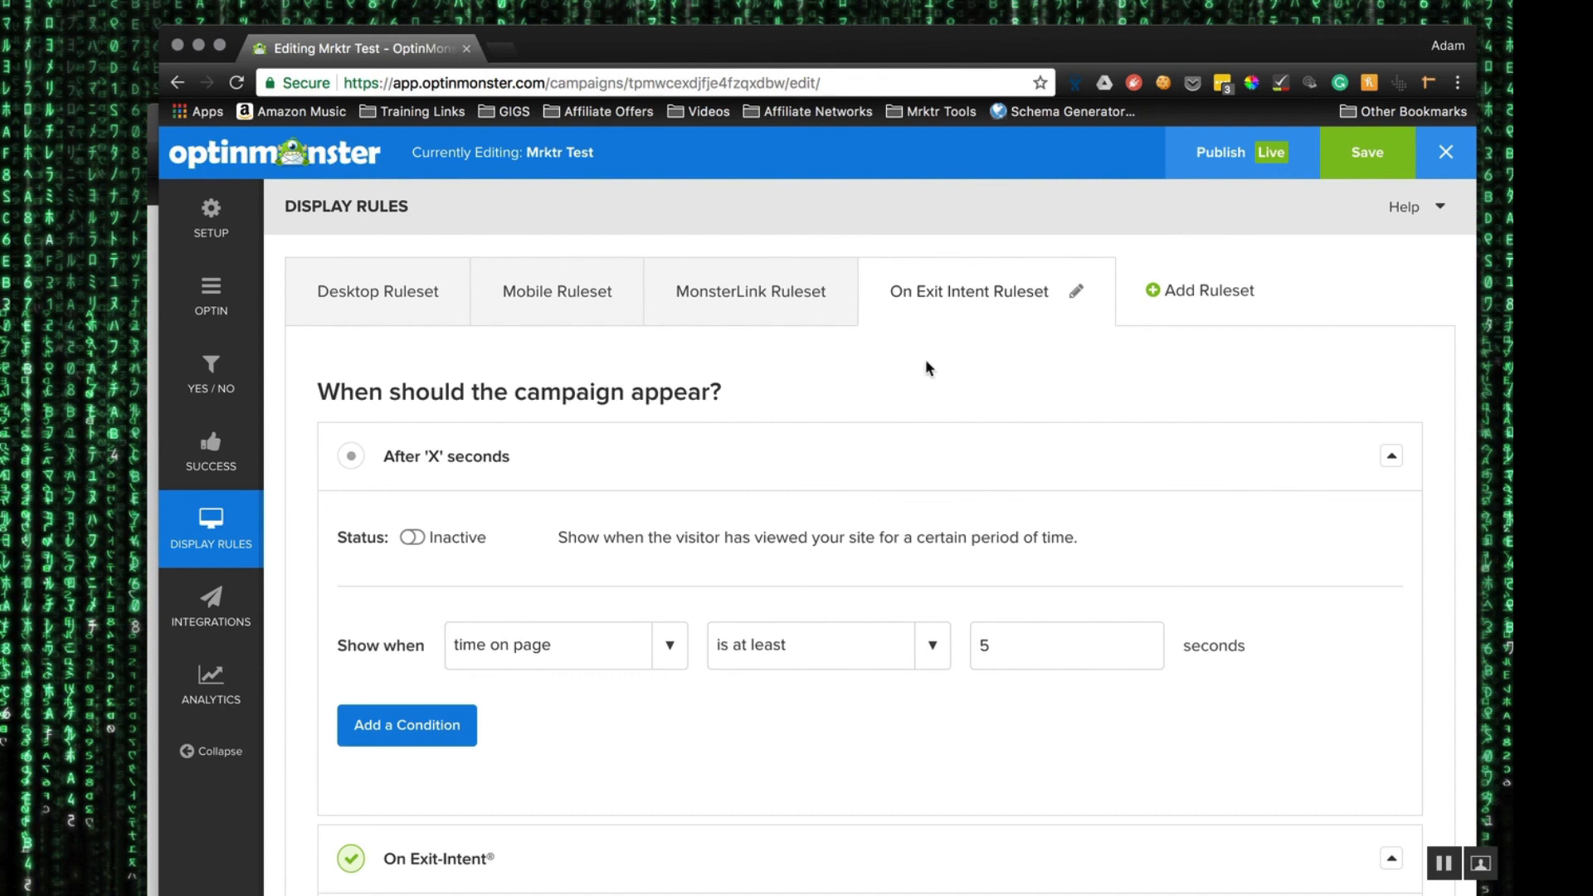
pyautogui.scroll(-2, 916, 442)
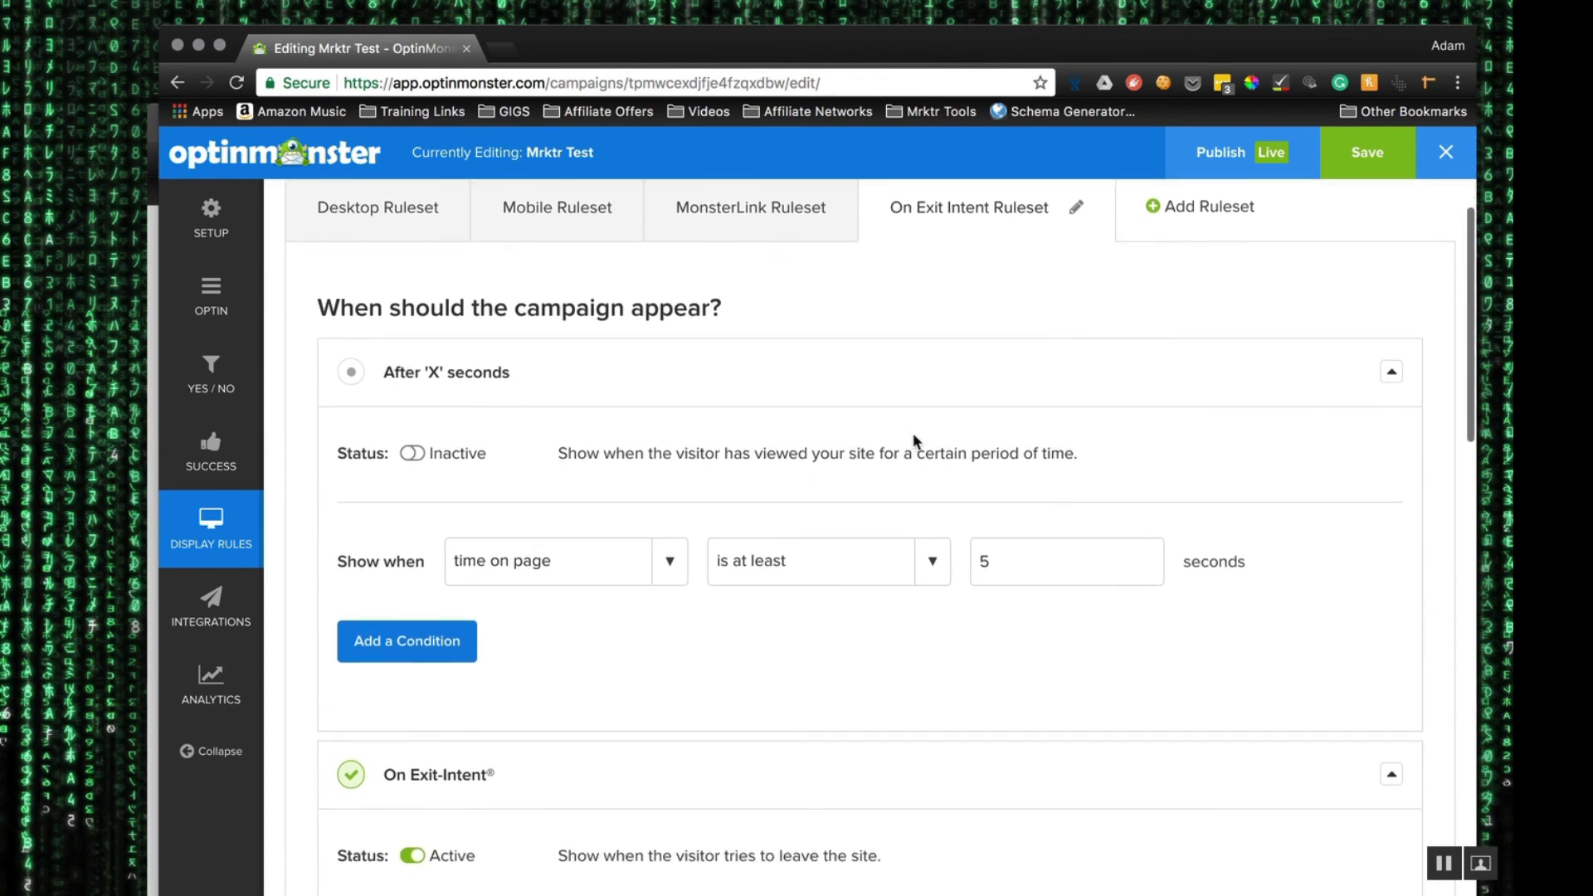
pyautogui.scroll(2, 916, 442)
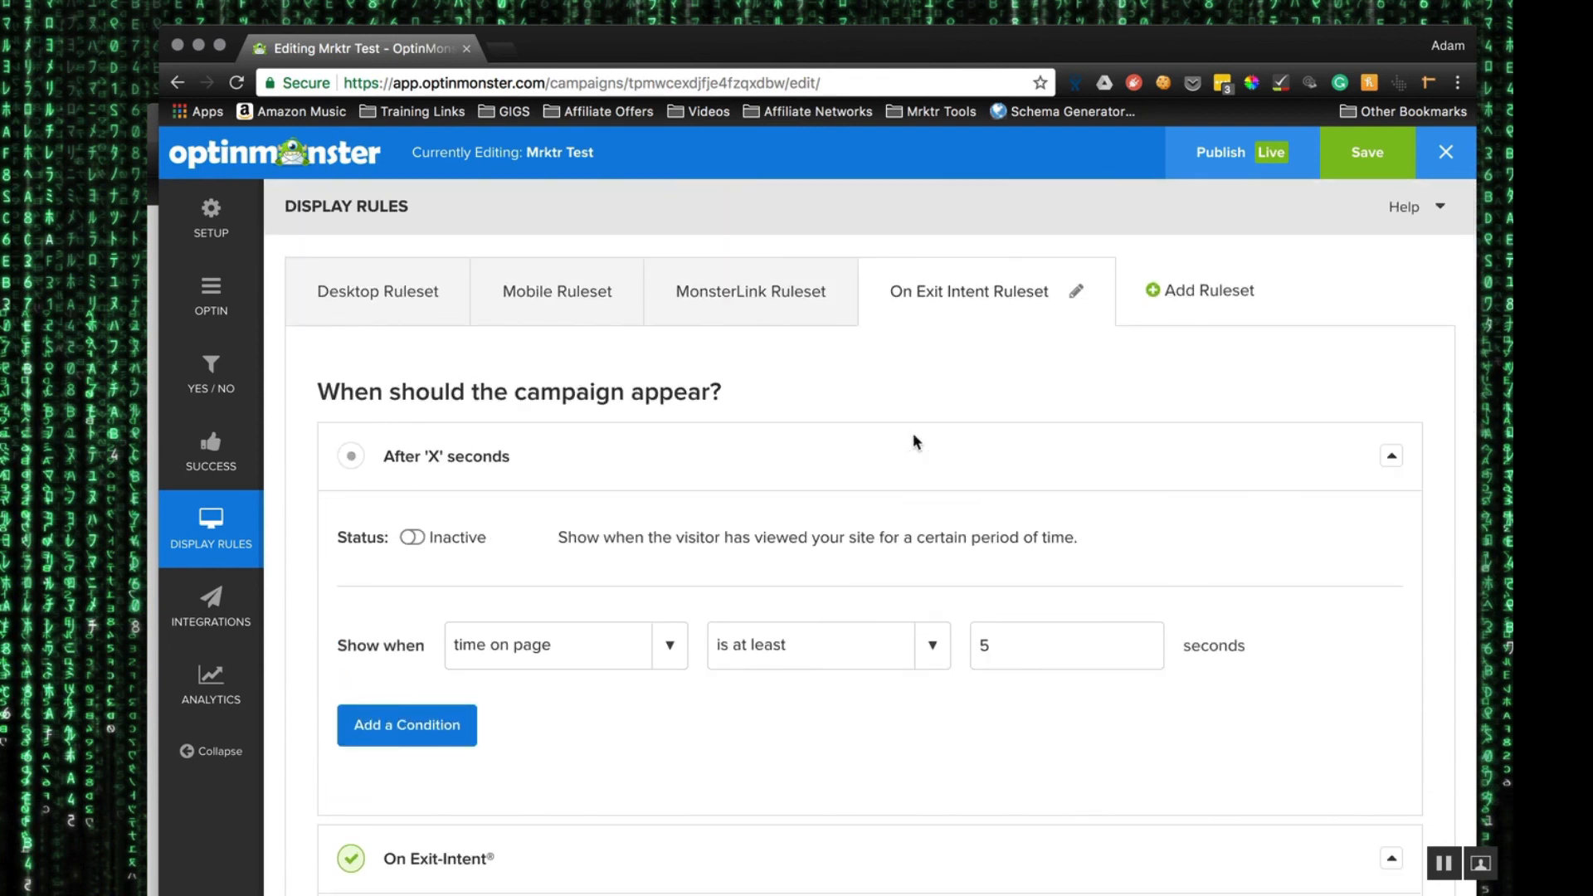